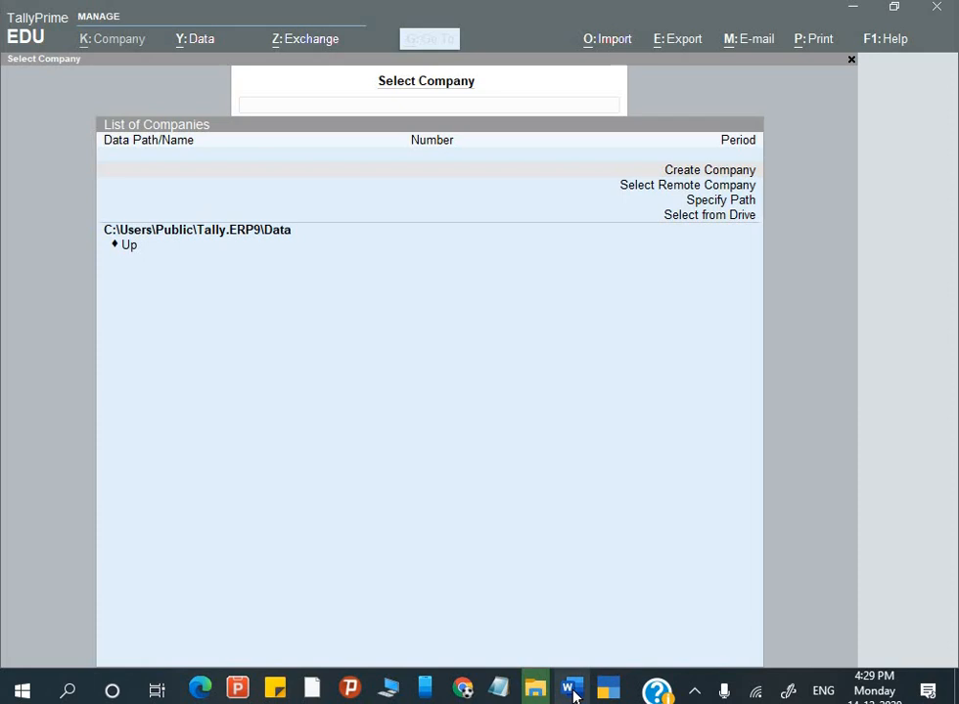
- Switch to the assignment document in Word and read the heading of Assignment 3
click(572, 691)
scroll(507, 422, up, 2)
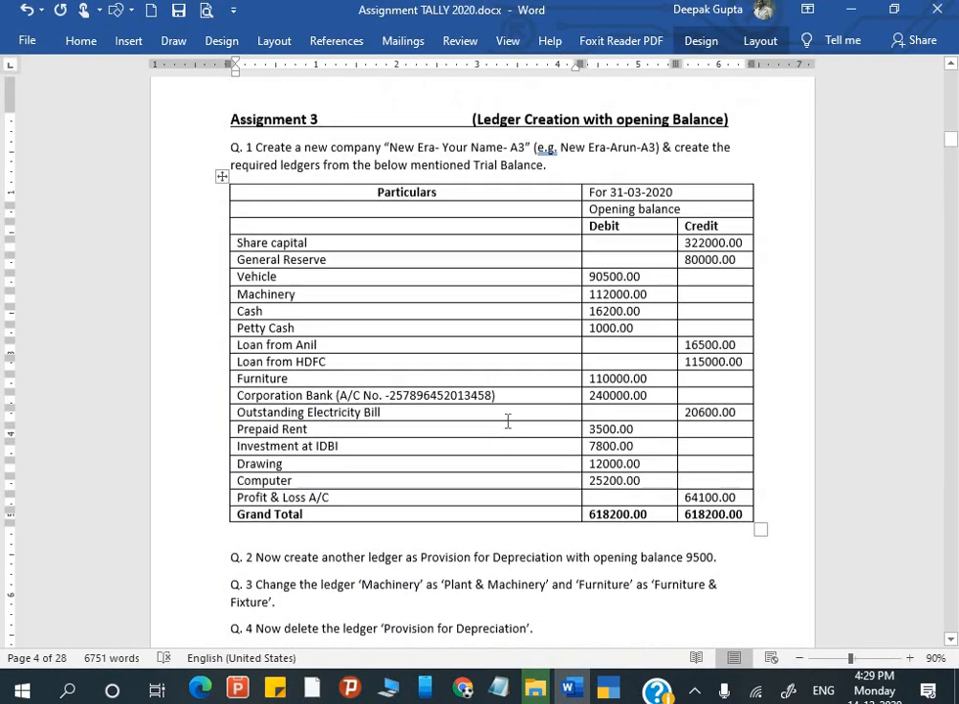
scroll(508, 422, up, 1)
scroll(490, 335, down, 1)
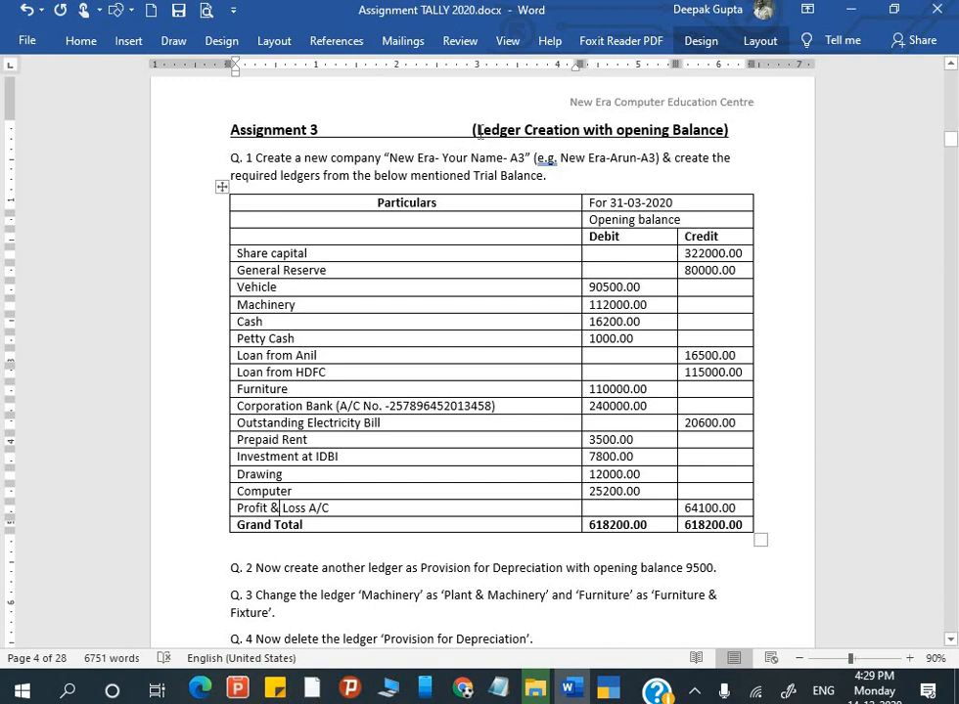
drag(479, 131, 555, 131)
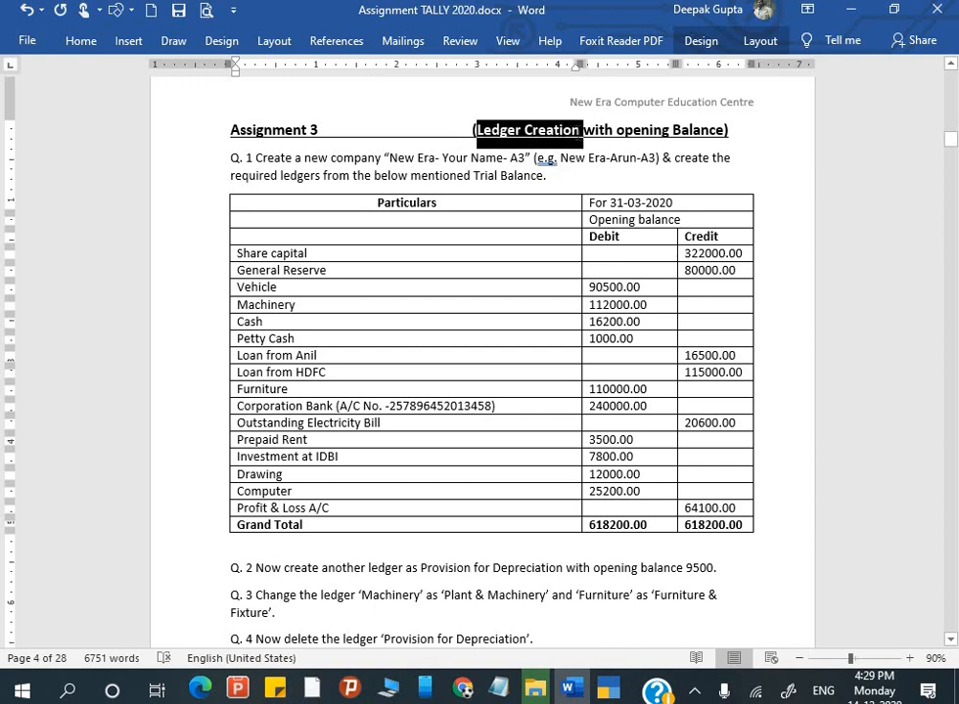
key(ctrl+shift+Right)
key(ctrl+shift+Right)
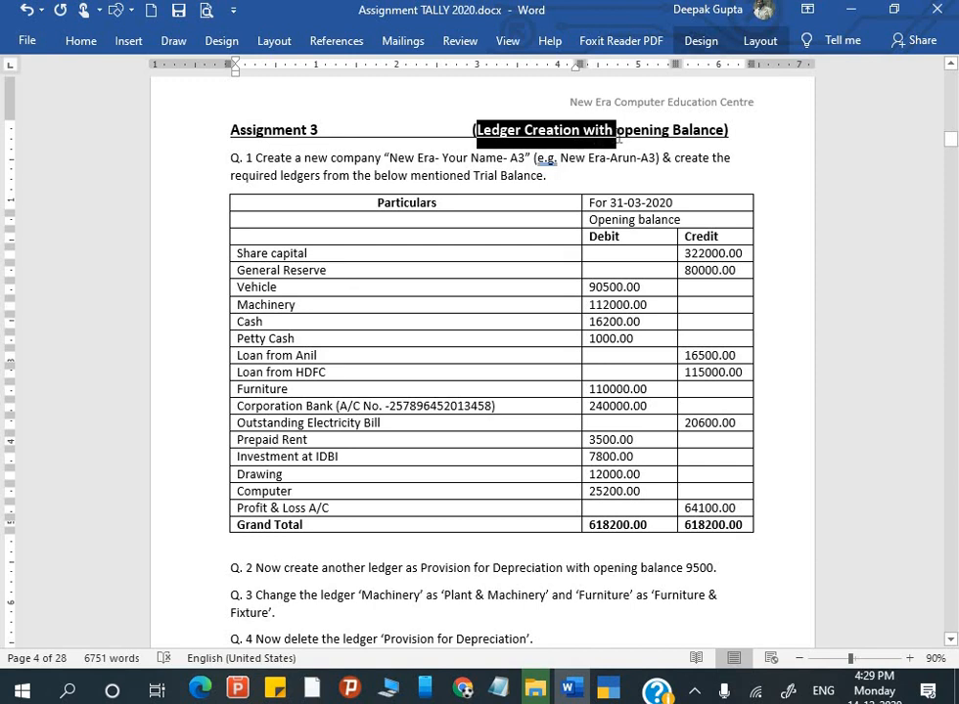
key(ctrl+shift+Right)
key(ctrl+shift+Right)
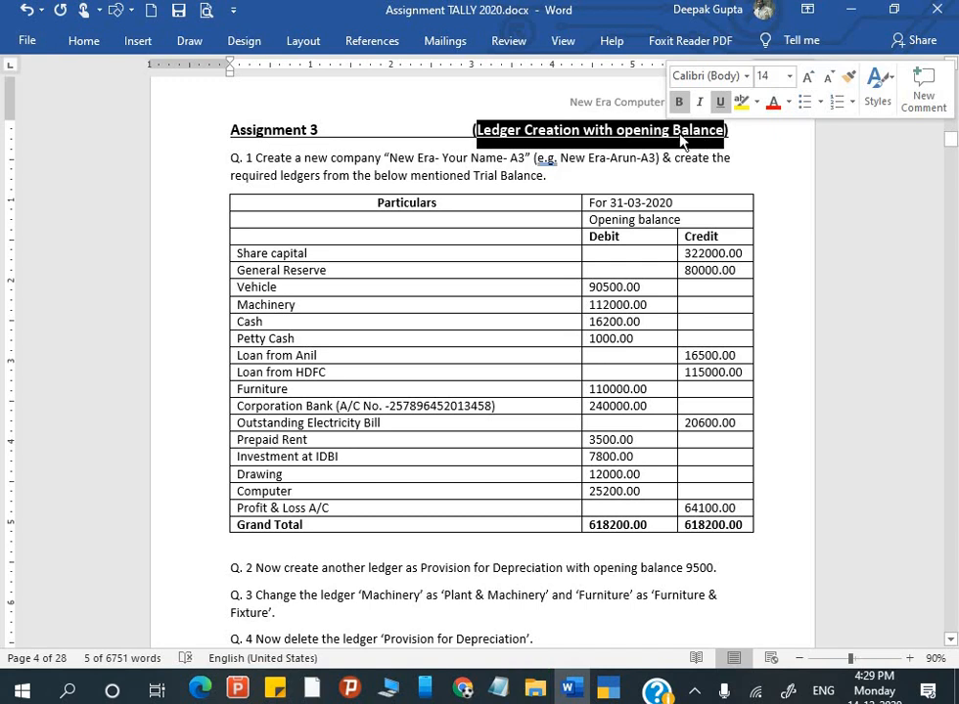
click(655, 154)
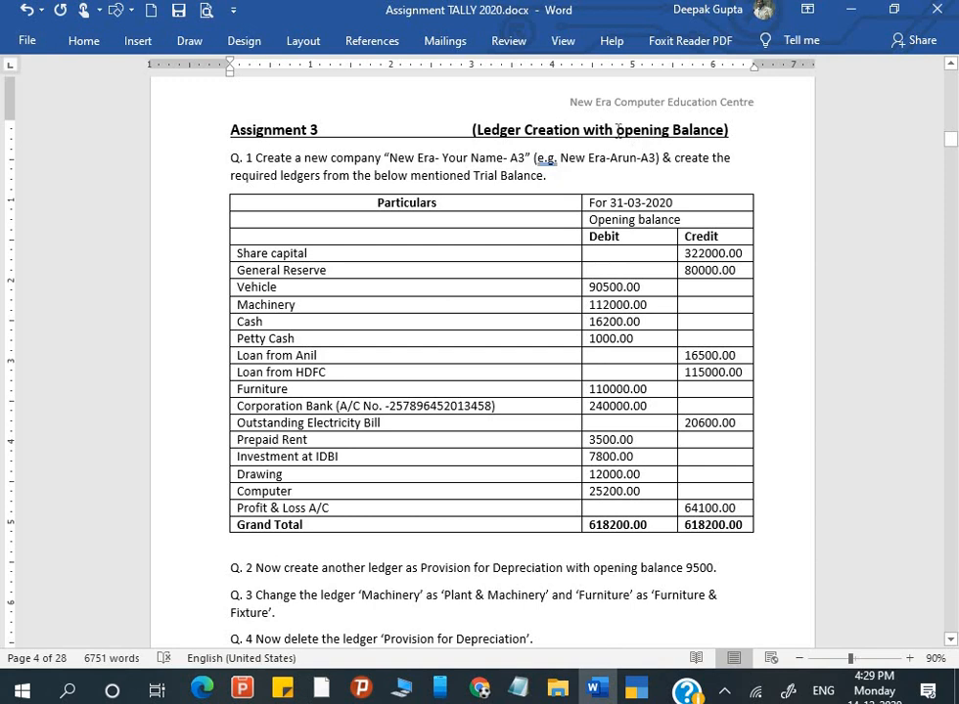
drag(615, 131, 724, 133)
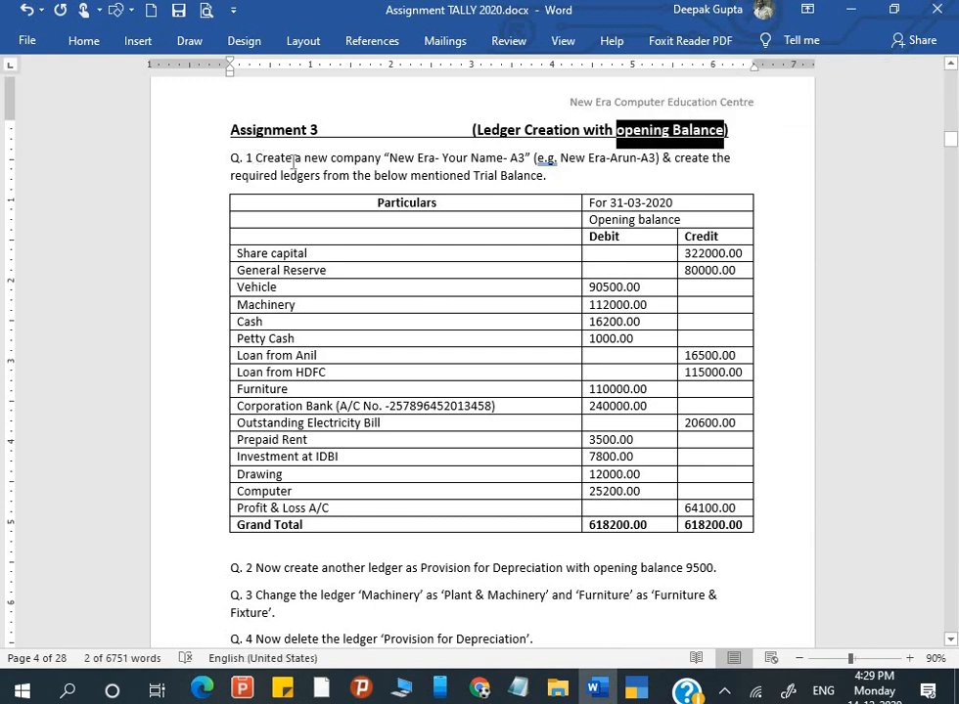
- Read Question 1 of Assignment 3 for the required company name format and the ledger creation task
drag(247, 158, 387, 162)
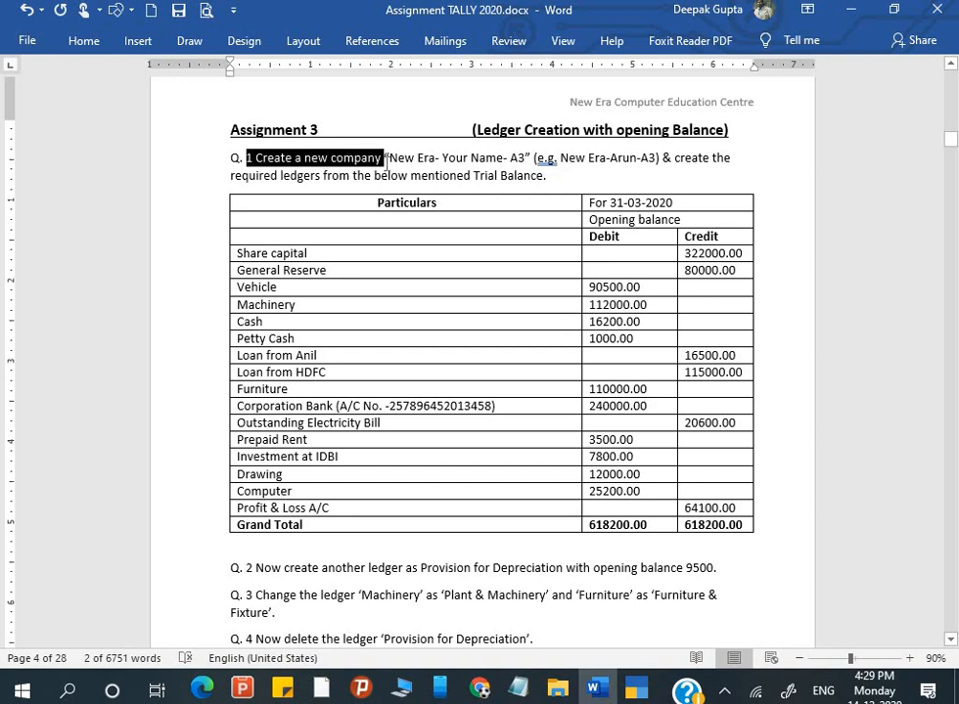
click(386, 161)
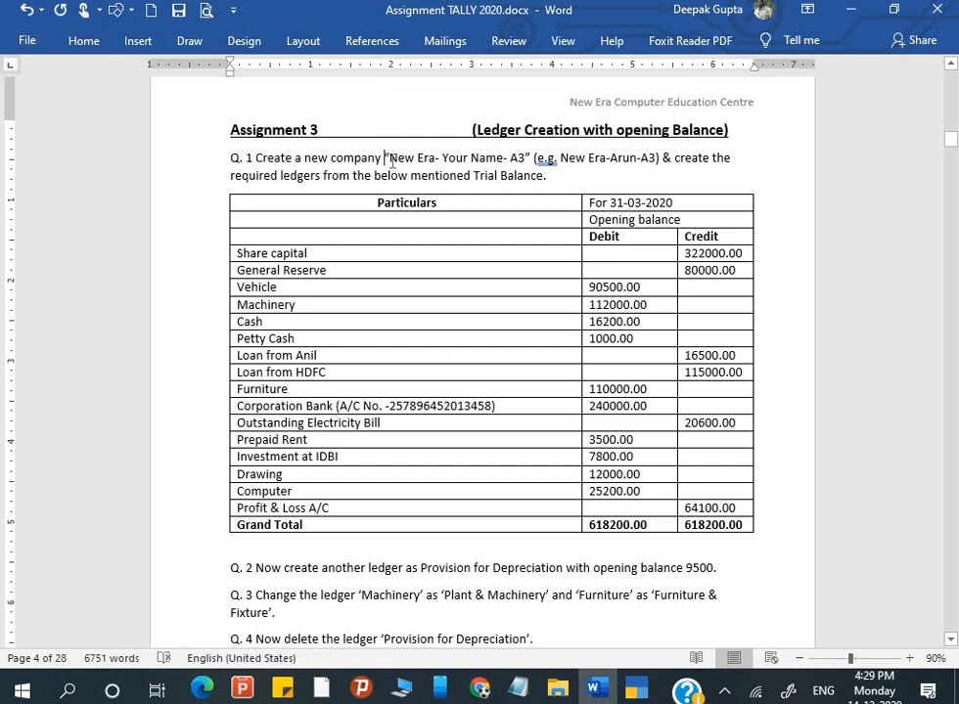
drag(387, 161, 442, 171)
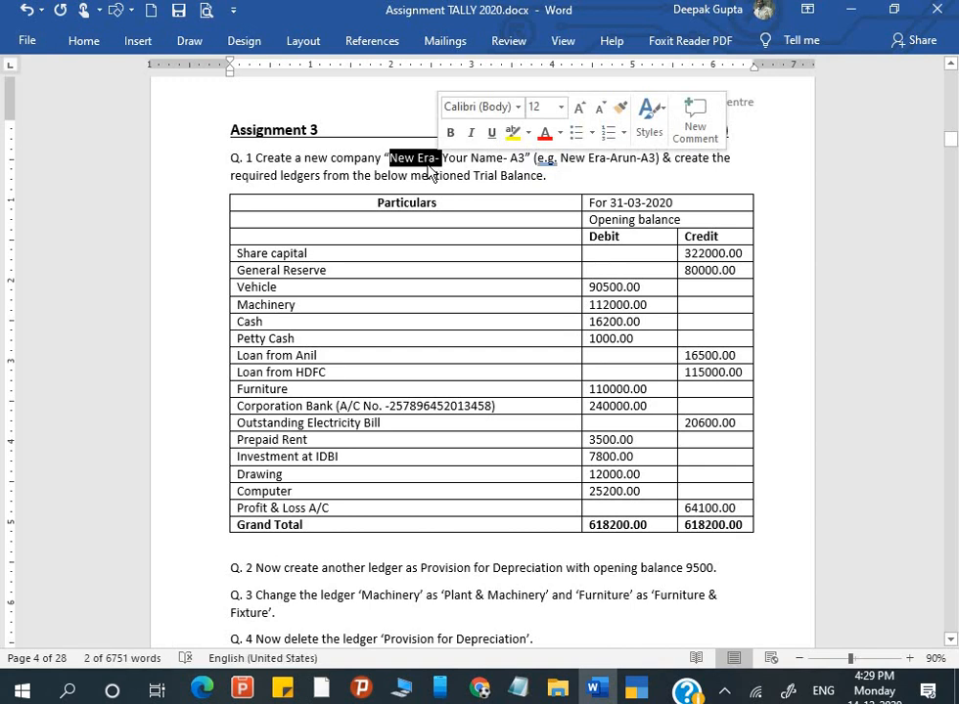
click(446, 159)
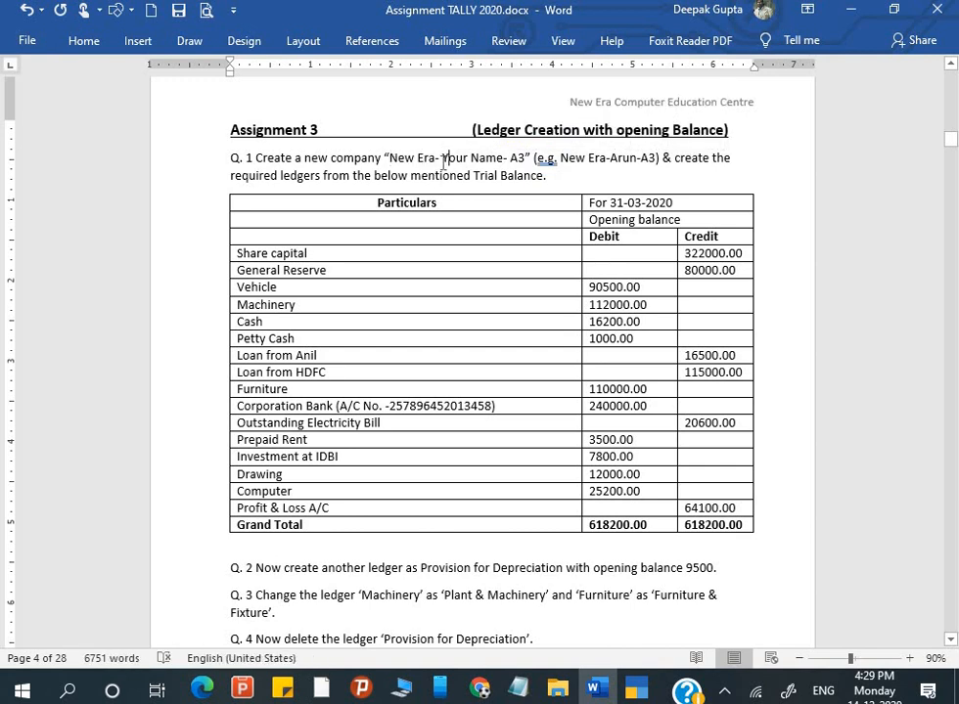
drag(443, 160, 499, 164)
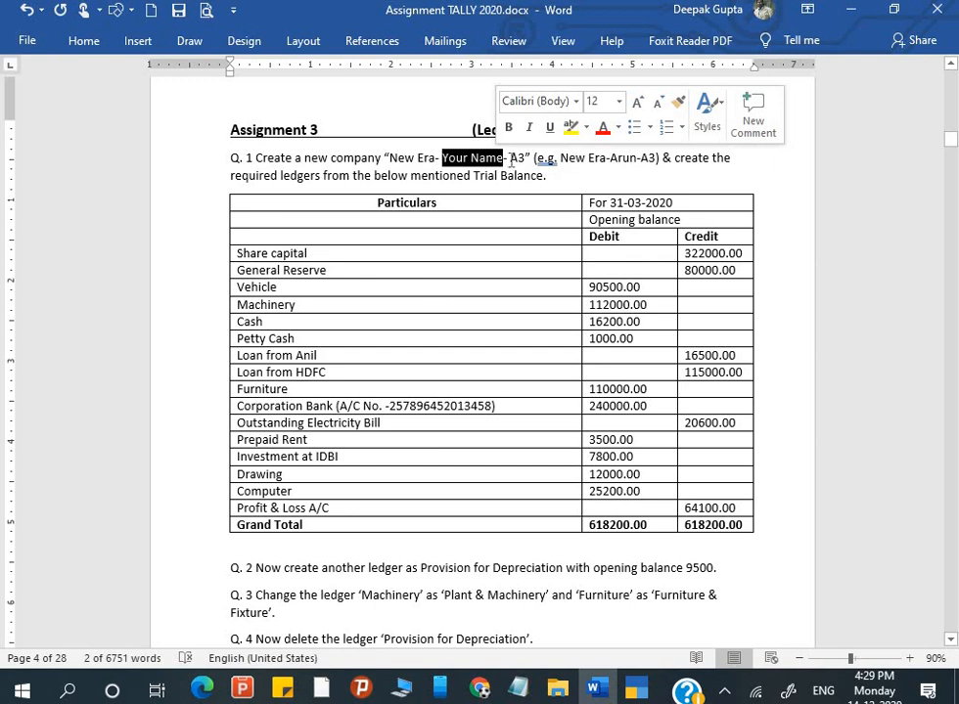
double_click(516, 159)
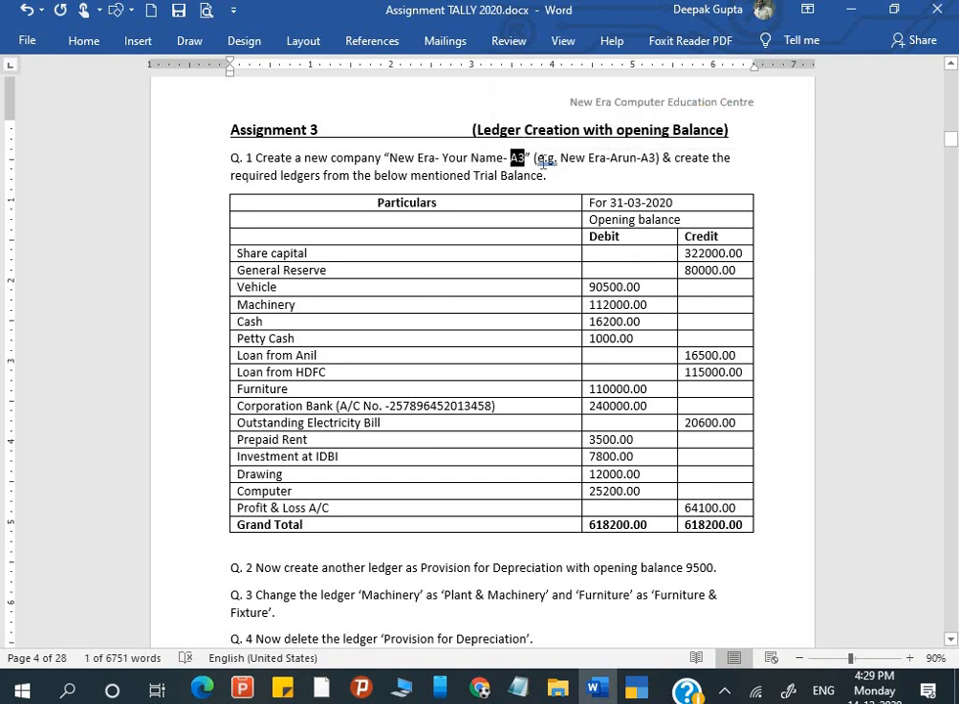
drag(555, 159, 659, 165)
click(692, 169)
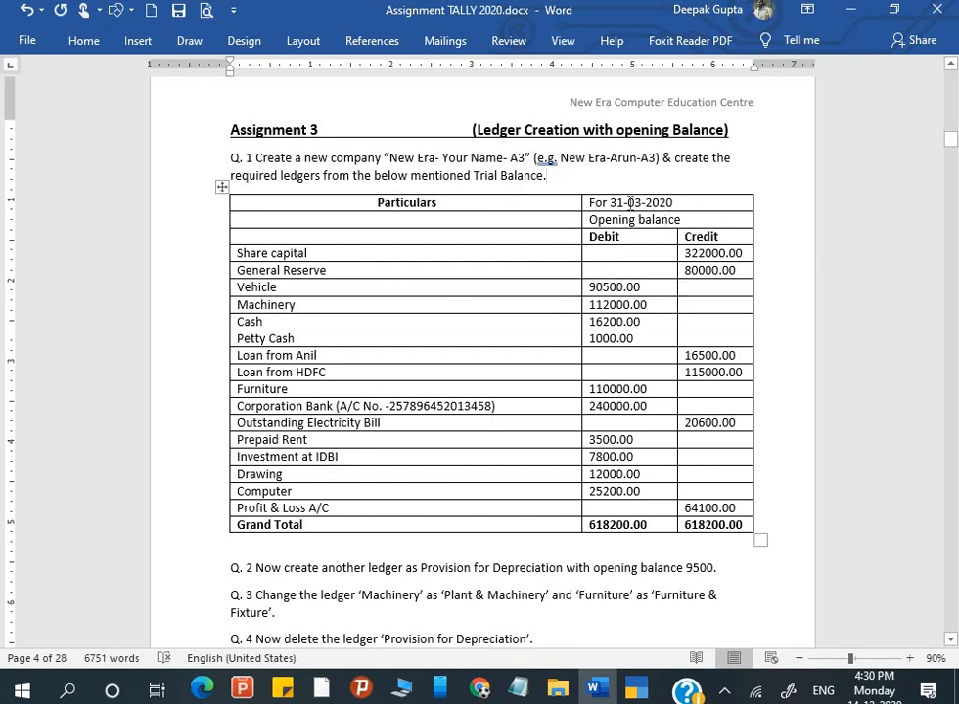
- Examine the trial balance table's date, opening balance columns and first ledger entry
click(631, 202)
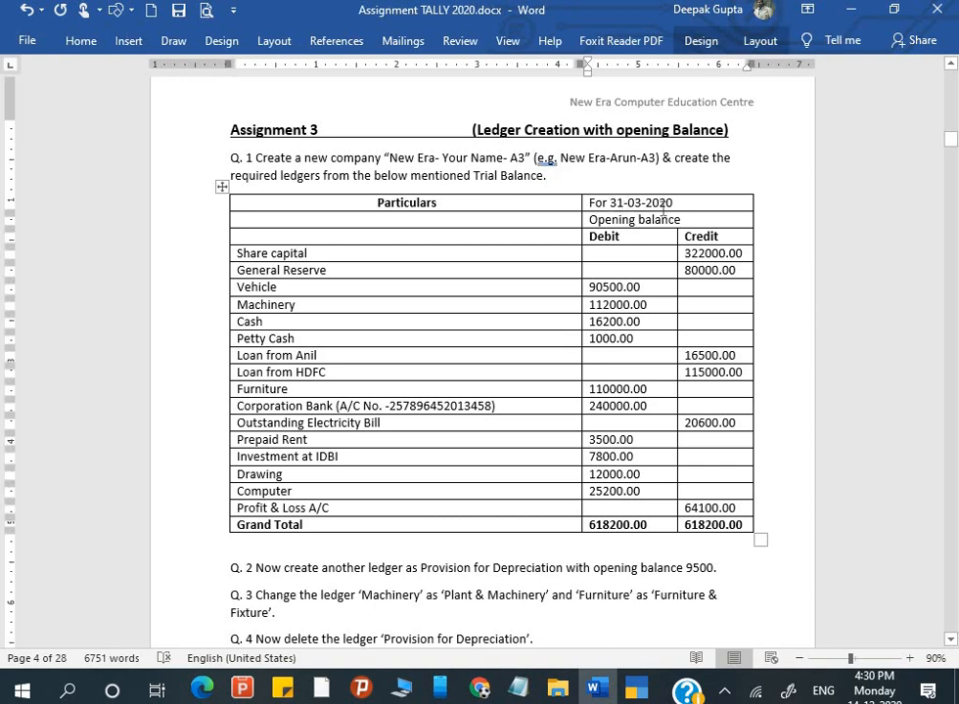
click(683, 203)
drag(590, 222, 688, 224)
click(658, 203)
click(292, 253)
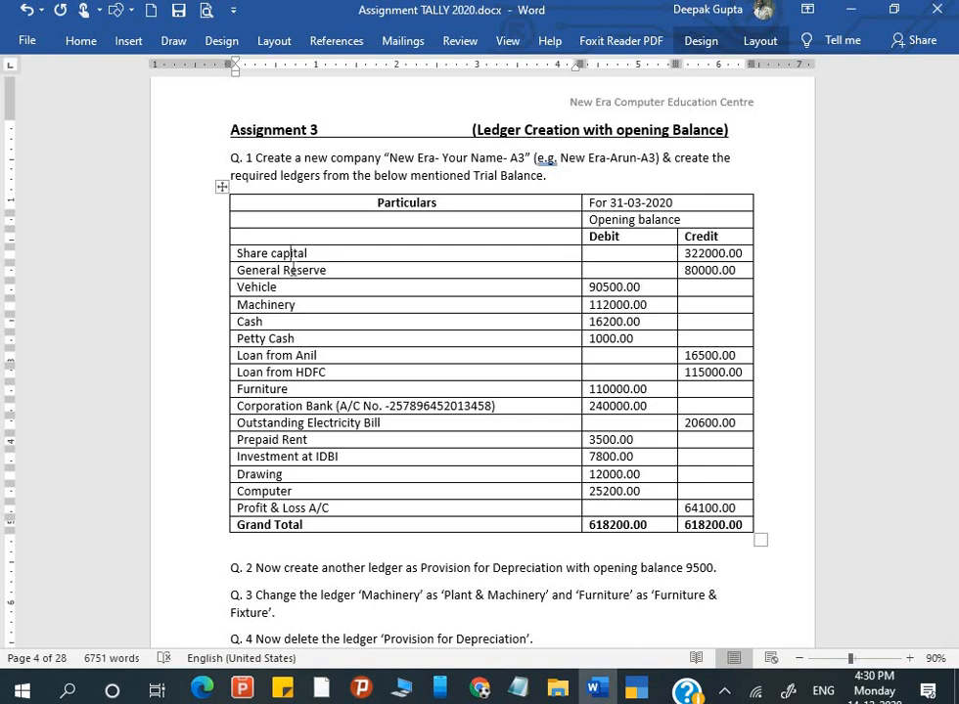
click(331, 174)
- Start a new company in TallyPrime, named New Era, the owner's first name and A3 joined by hyphens, with the same mailing name
key(alt+Tab)
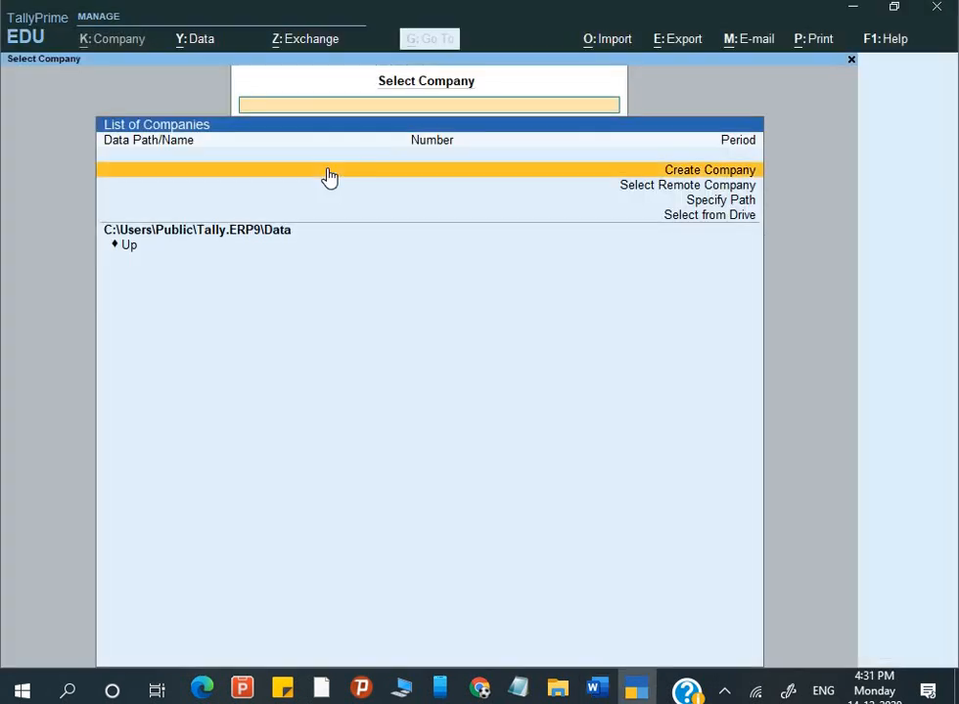
key(Down)
key(Down)
key(Up)
key(Up)
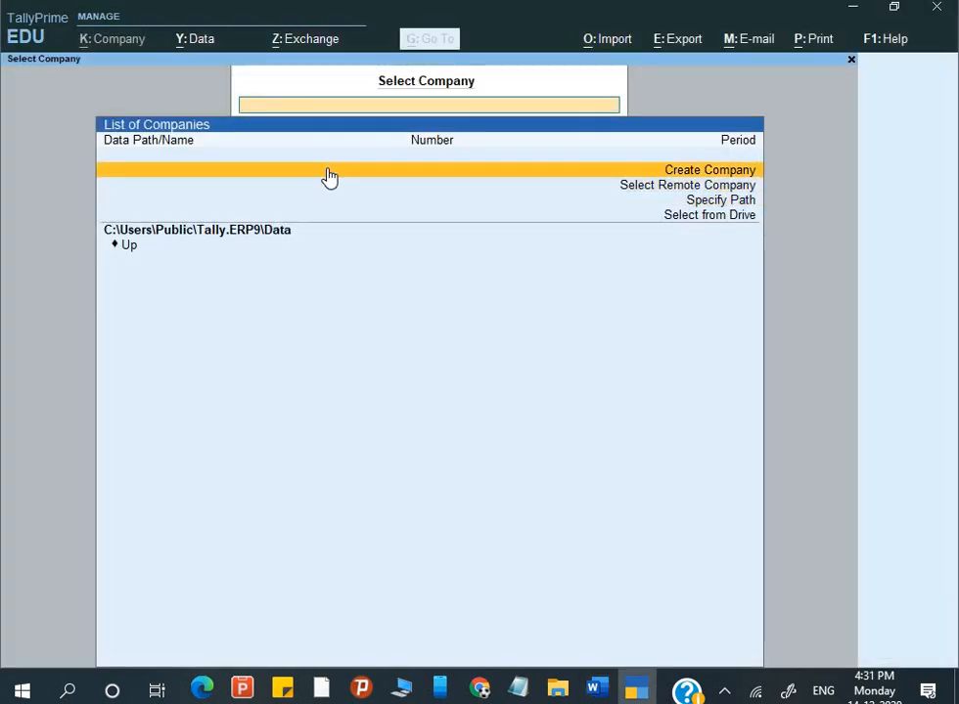
key(Return)
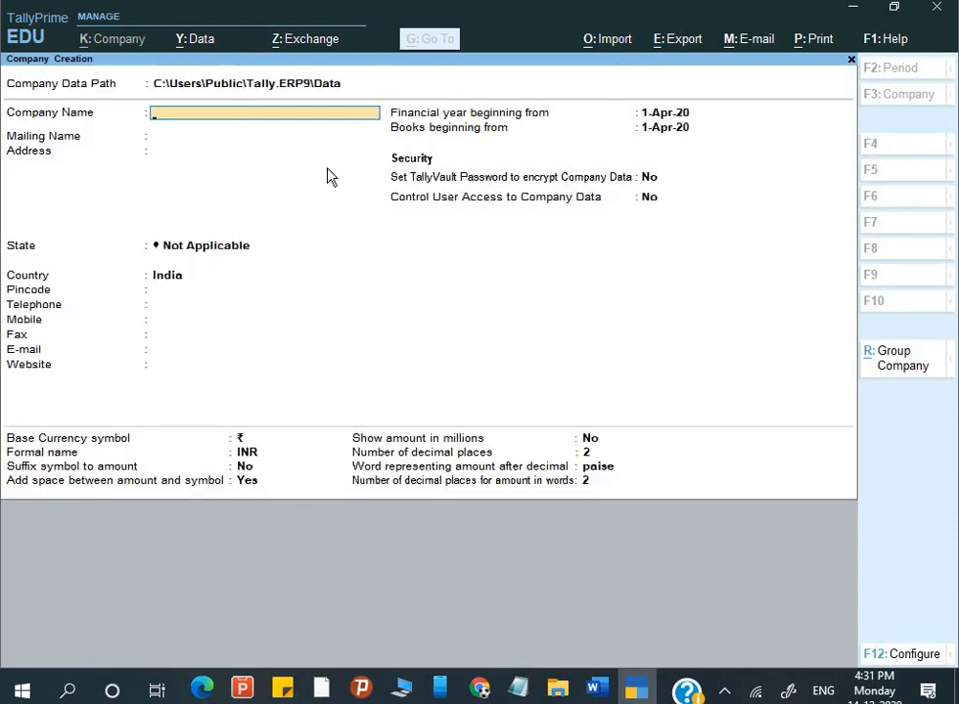
text(New Era- Deepak)
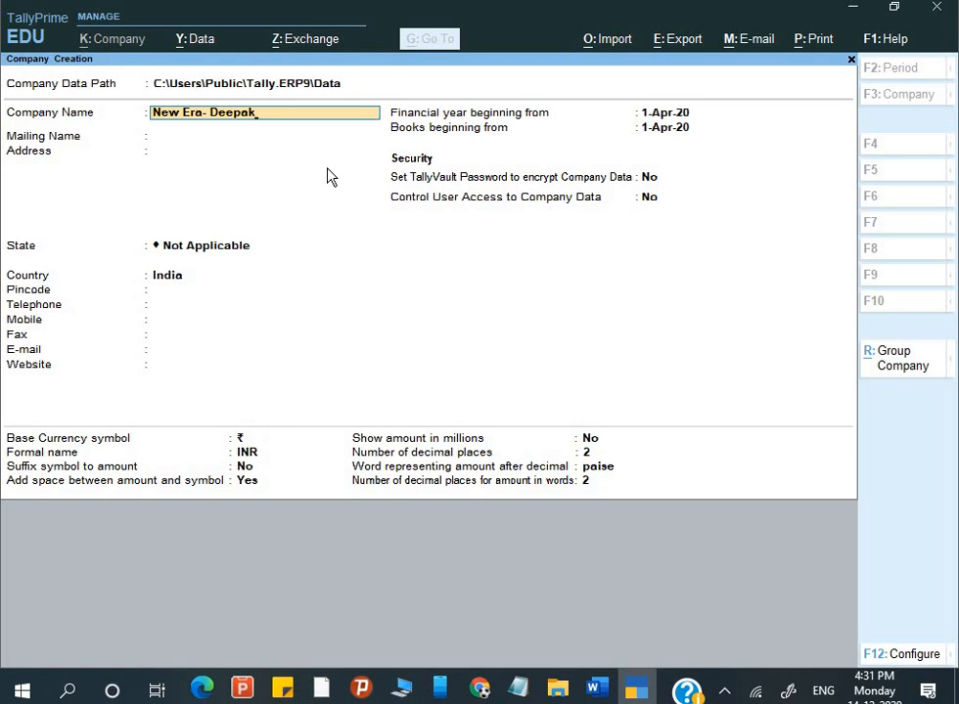
text(- A3)
key(Return)
key(Return)
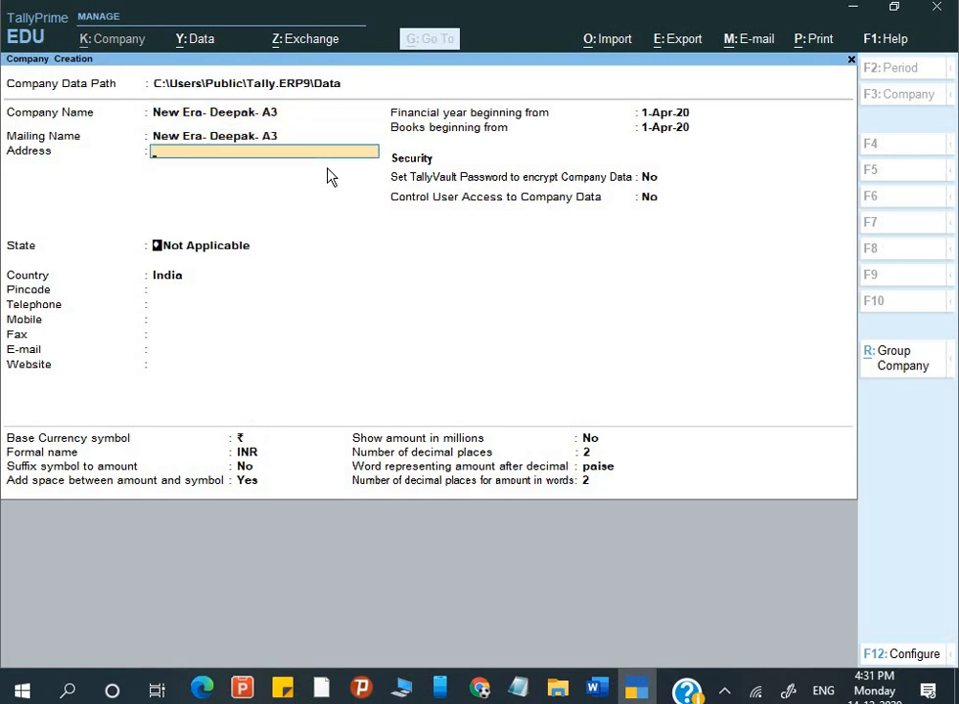
- Leave the company address blank and set the state to Uttar Pradesh
key(Return)
key(Return)
text(U)
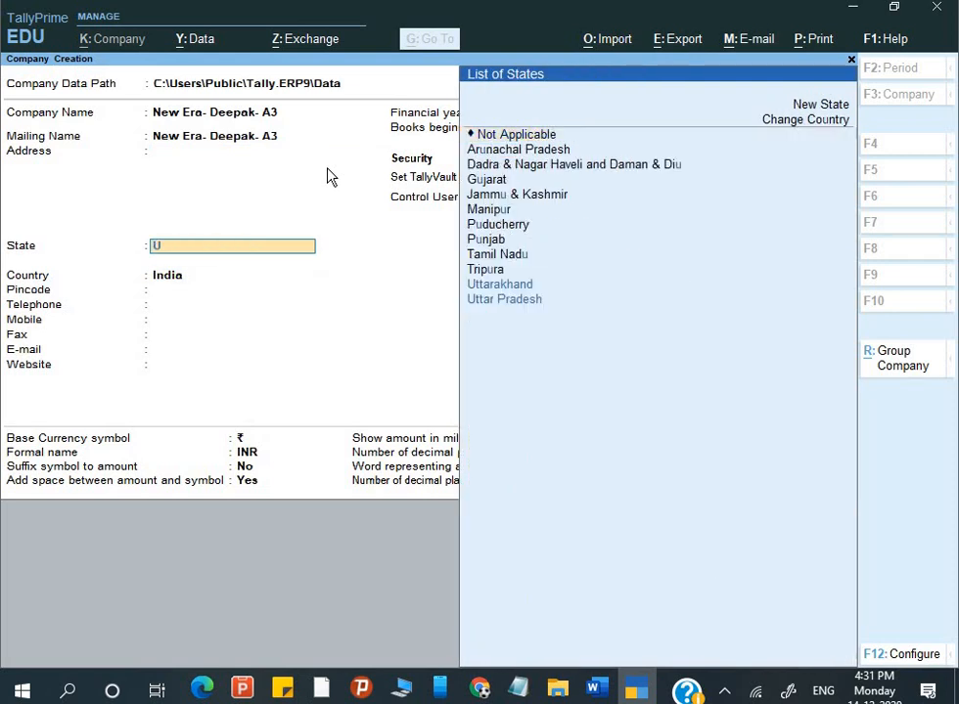
key(Down)
key(Return)
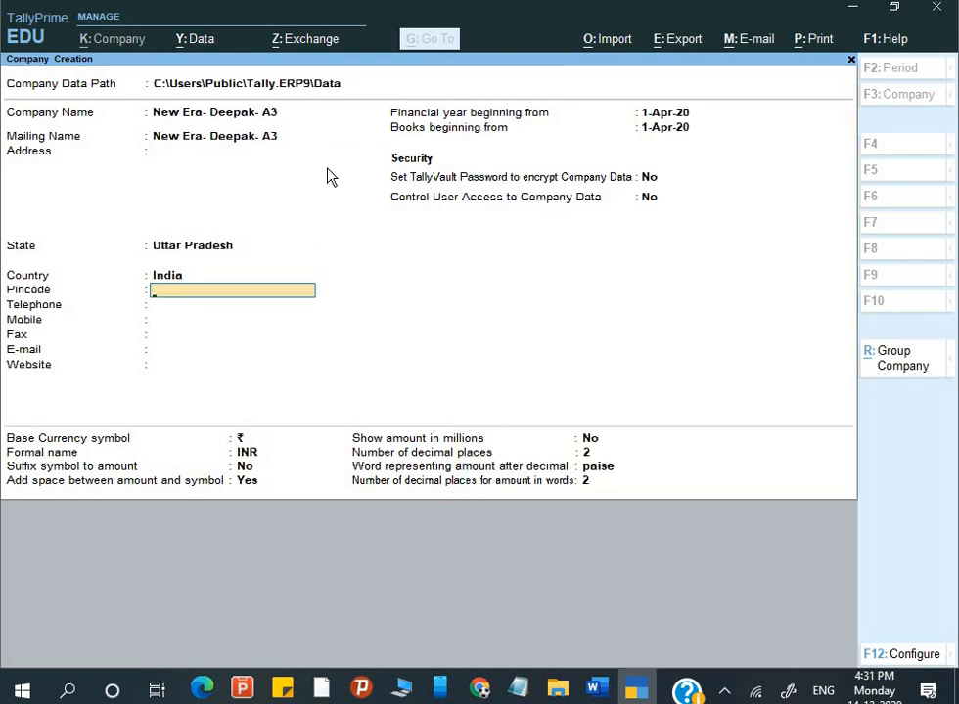
- Leave the contact details blank, accept the default book dates and security settings, and save the new company
key(Return)
key(Return)
key(Return)
key(Return)
key(Return)
key(Return)
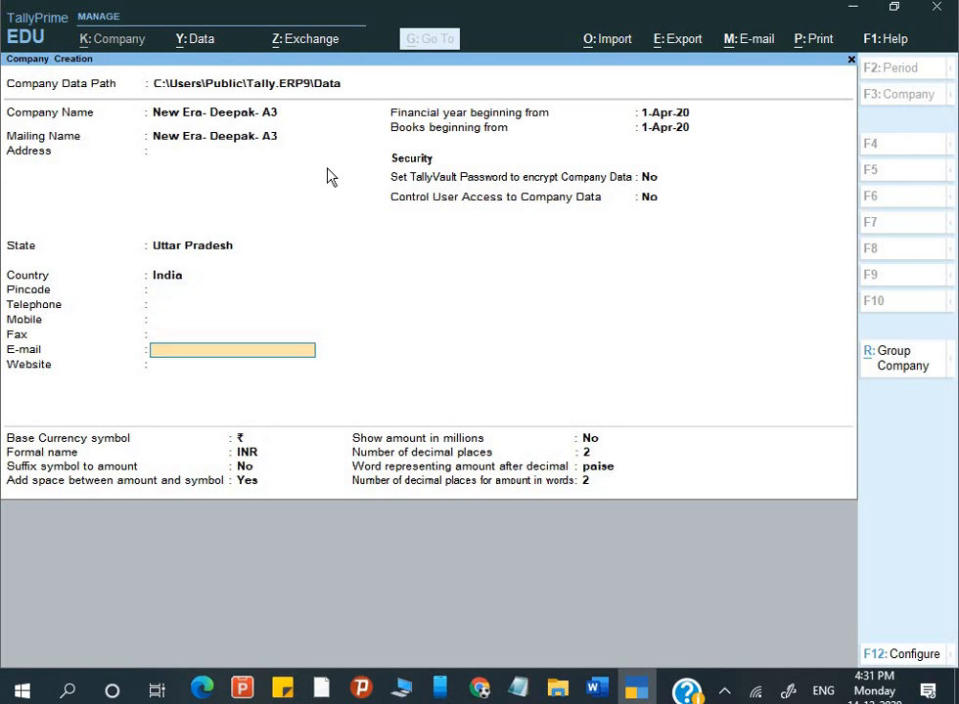
key(Return)
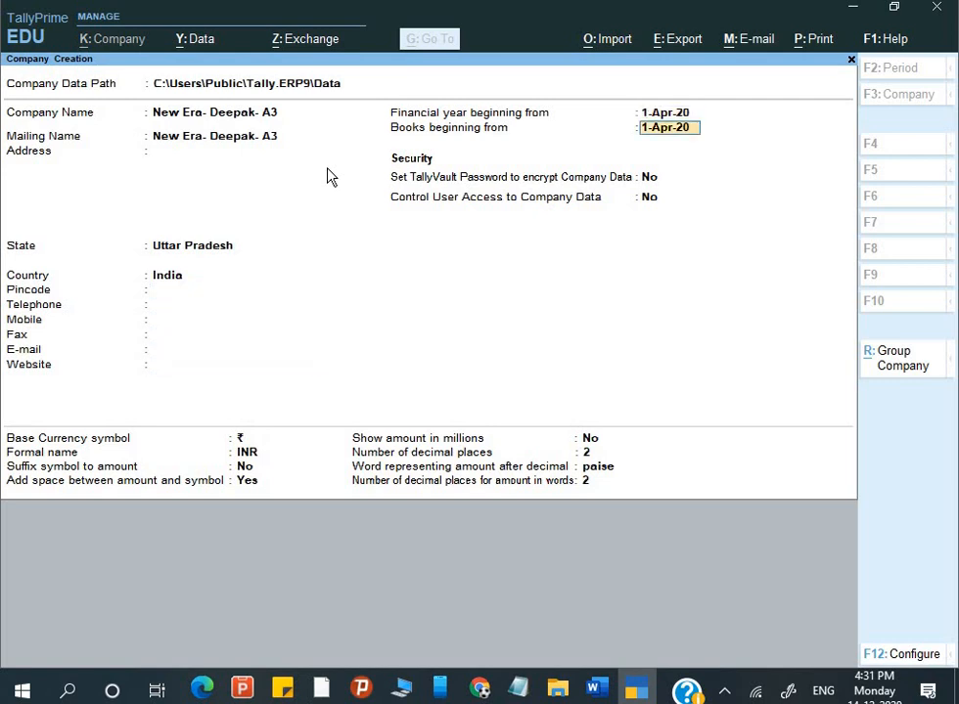
key(Return)
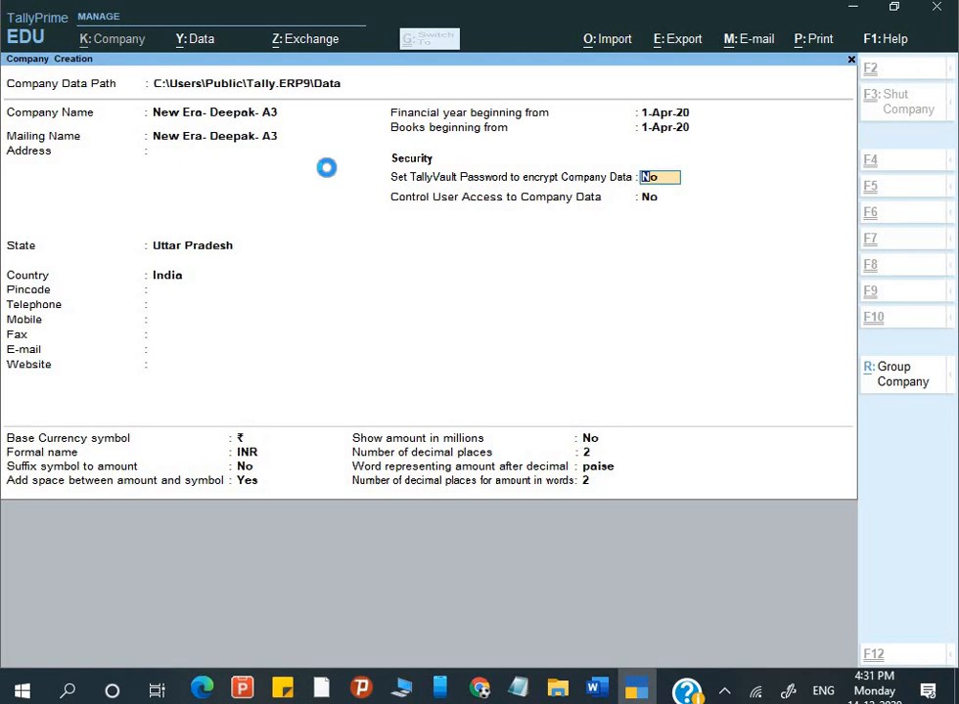
- Return to the Word assignment and enlarge the trial balance to 130% to review the ledgers from Share capital down
key(alt+Tab)
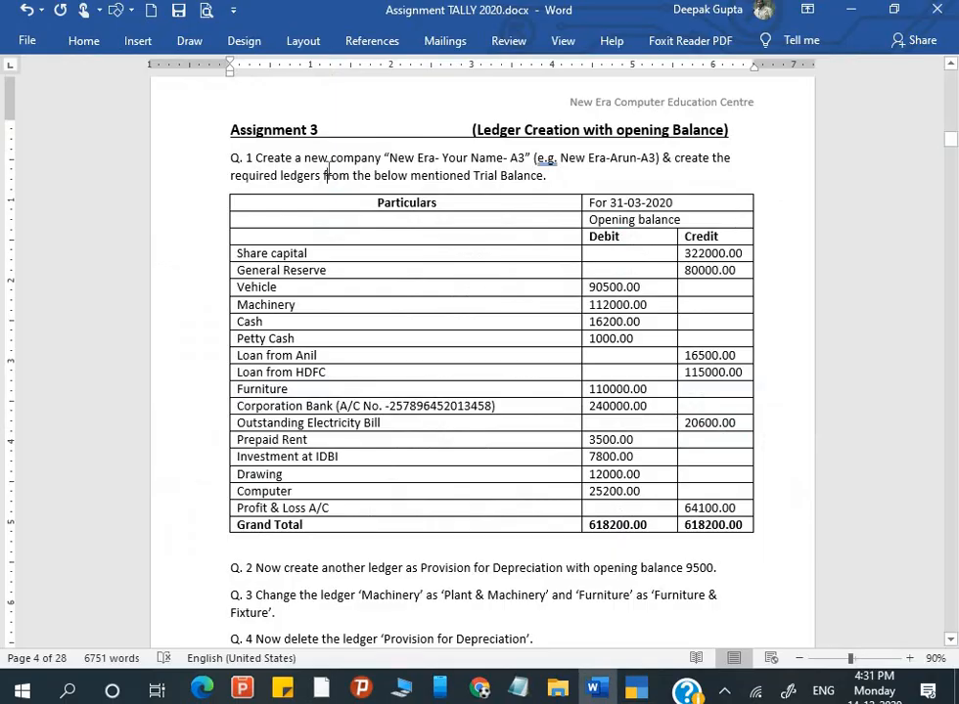
click(311, 257)
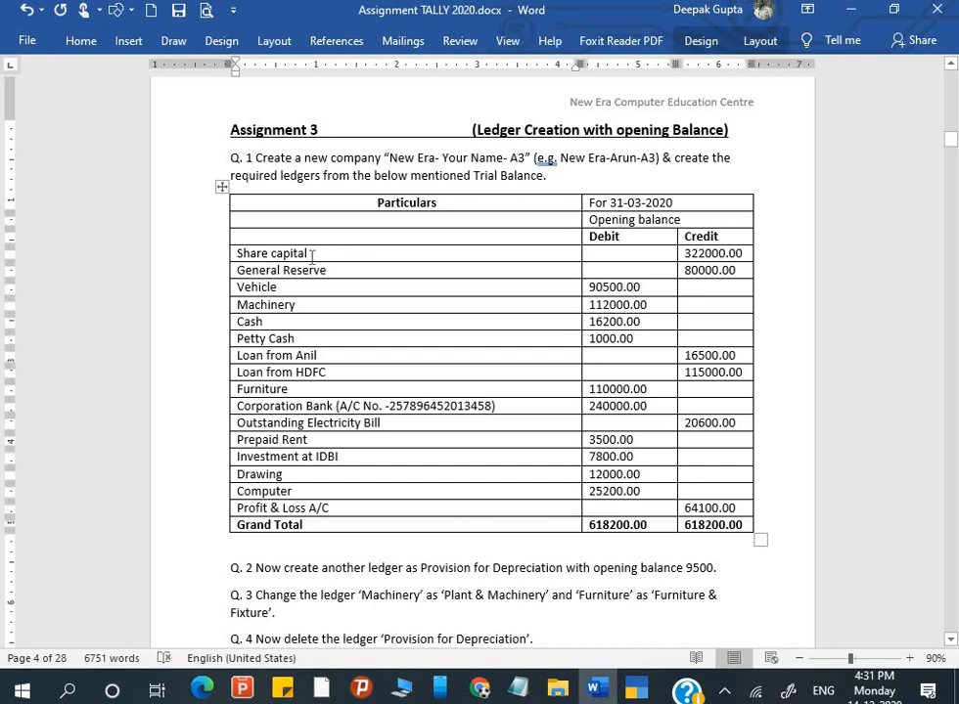
key(alt)
ctrl+scroll(349, 254, up, 4)
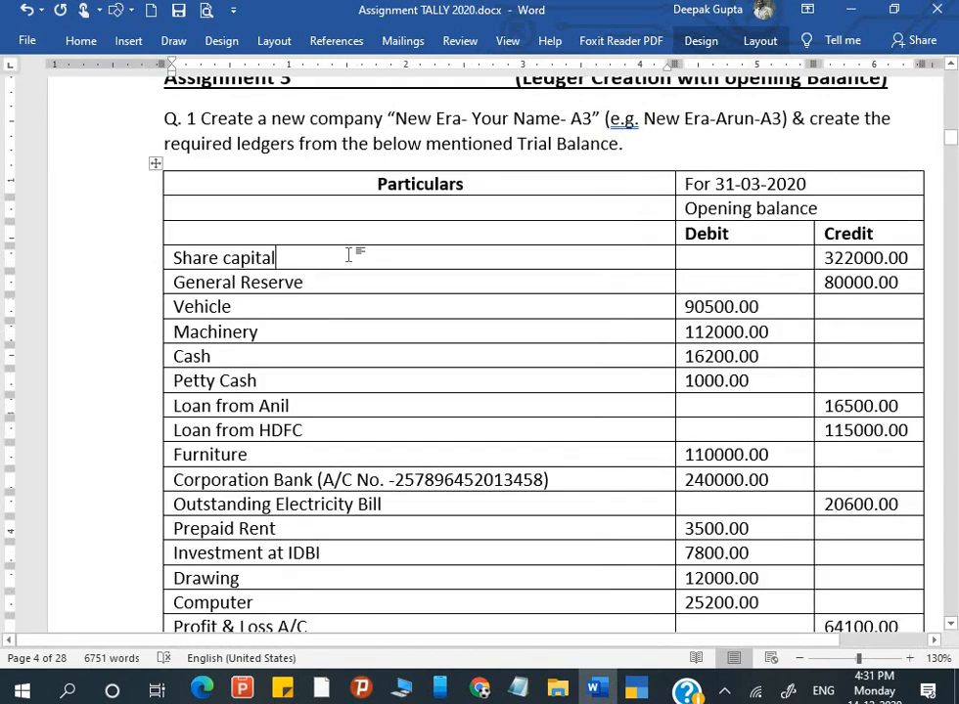
scroll(349, 255, down, 1)
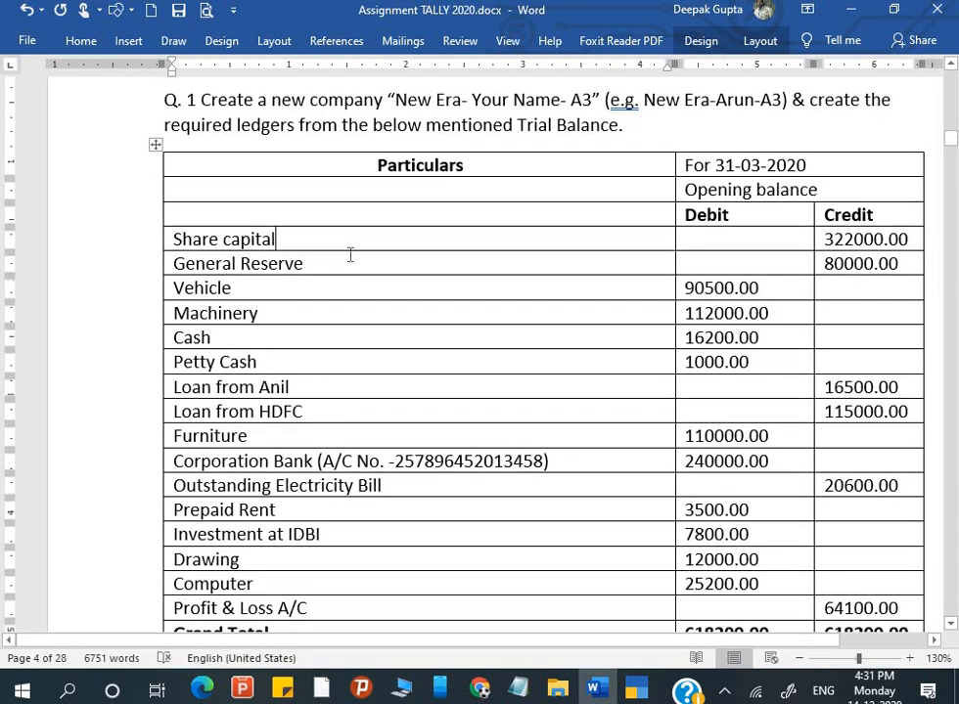
- In TallyPrime, disable Goods and Services Tax (GST) for the new company, keep the other features at their defaults, and save
key(alt)
key(alt)
key(Tab)
key(alt+Tab)
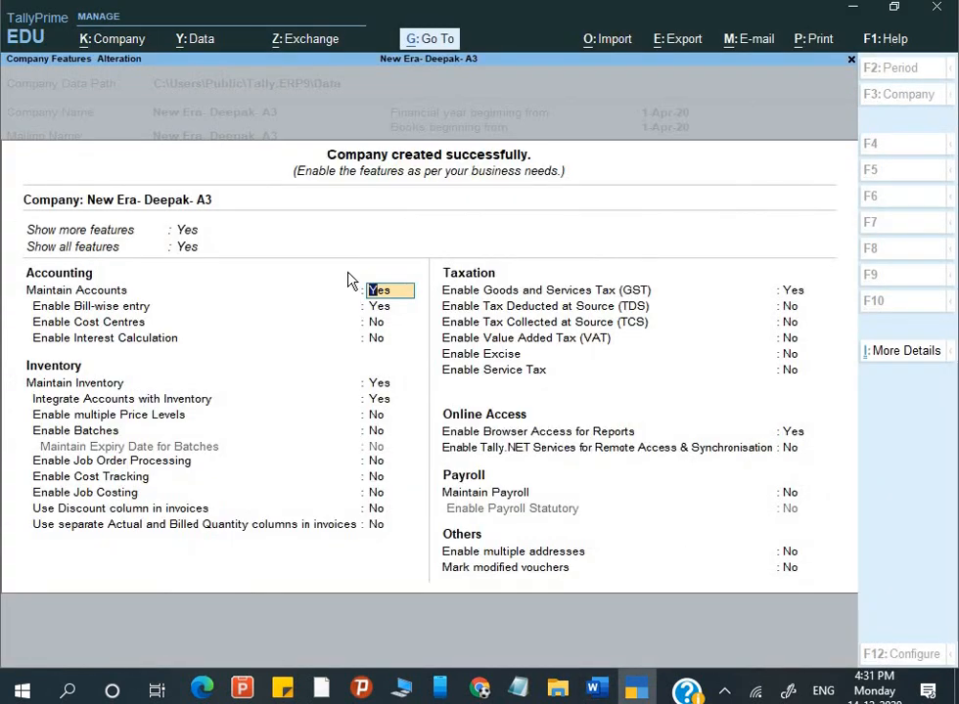
key(Return)
key(Return)
key(Return)
key(Return)
key(Return)
key(Return)
key(Return)
key(Return)
key(Return)
key(Return)
key(Return)
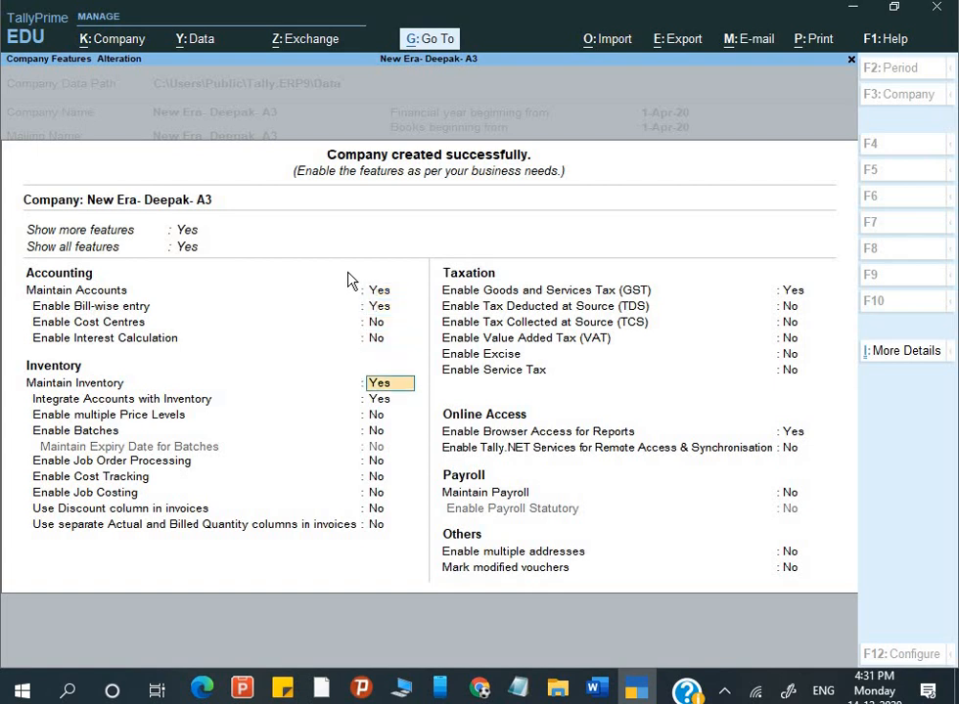
key(Return)
key(Return)
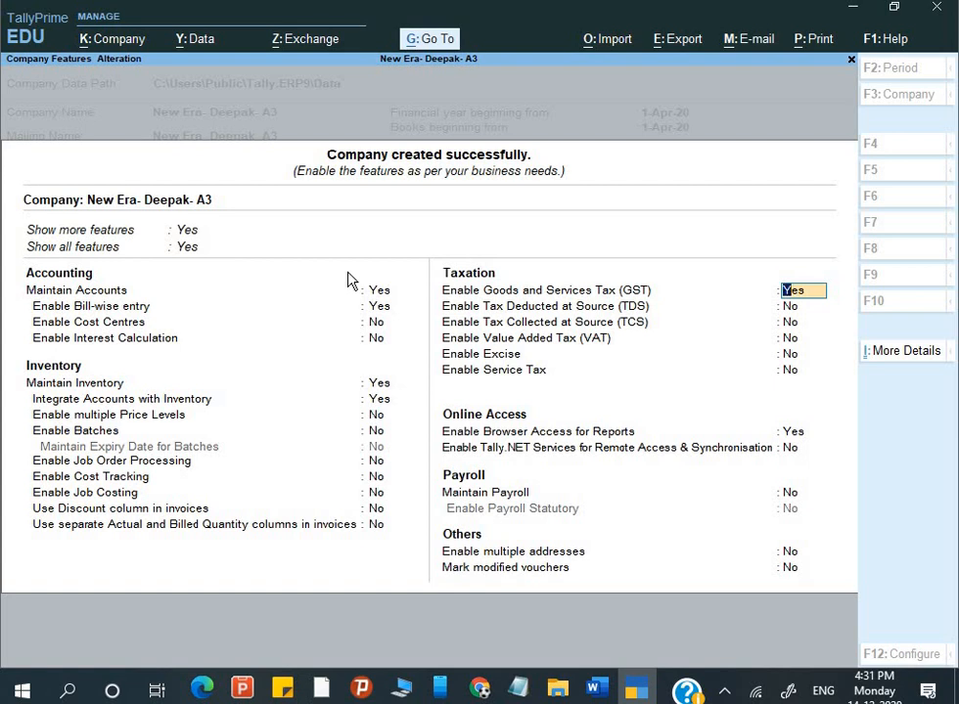
text(N)
key(Return)
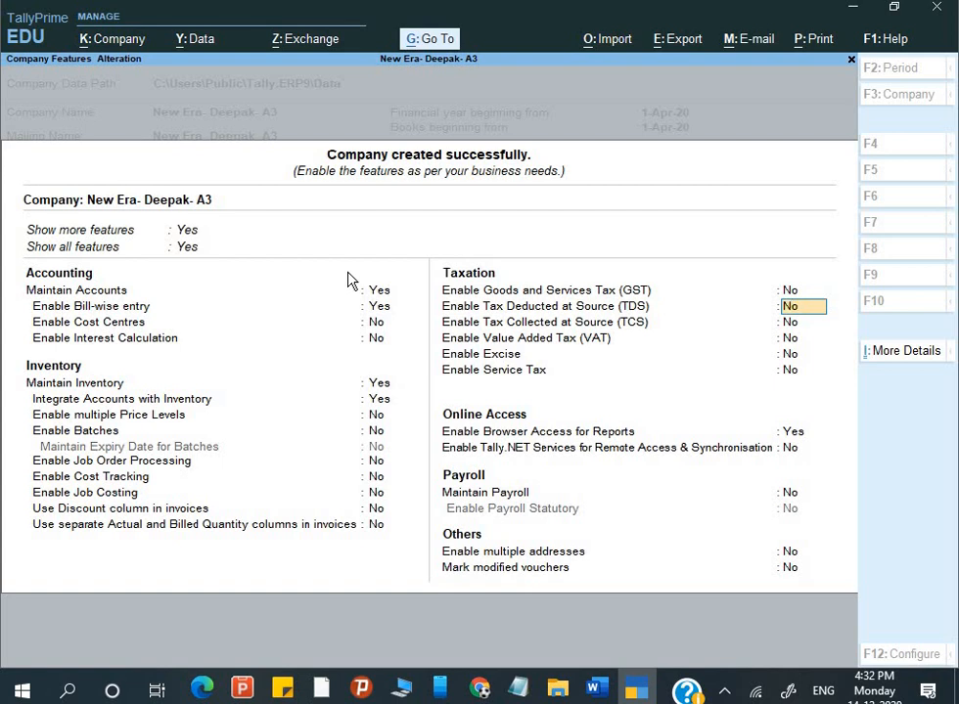
key(Return)
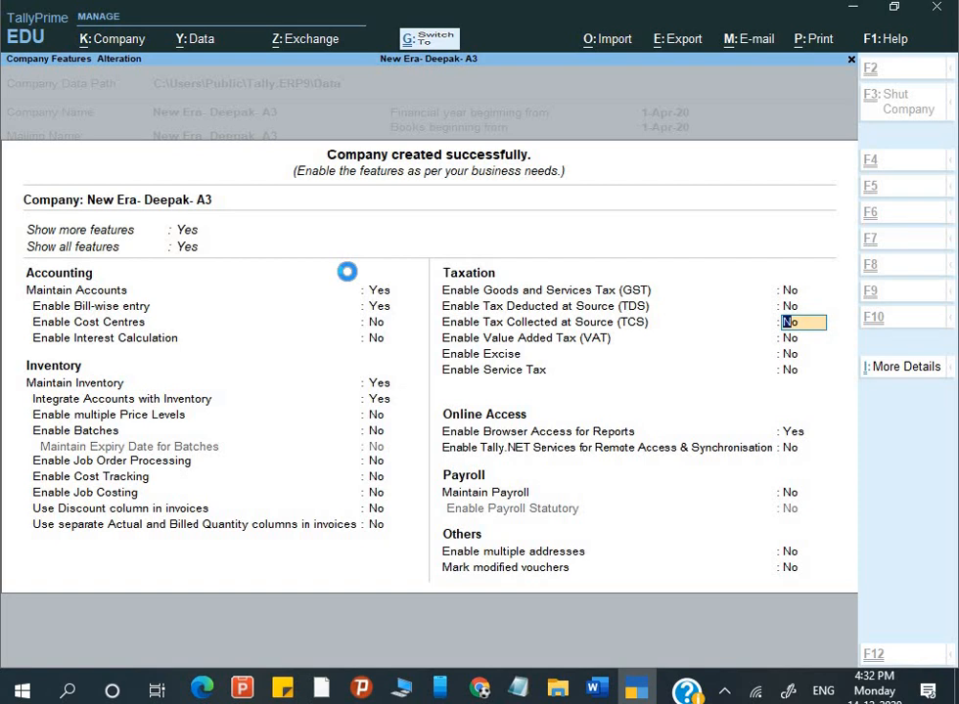
- Save the company features and open a new ledger for creation, checking the first ledger in the Word trial balance
key(ctrl+a)
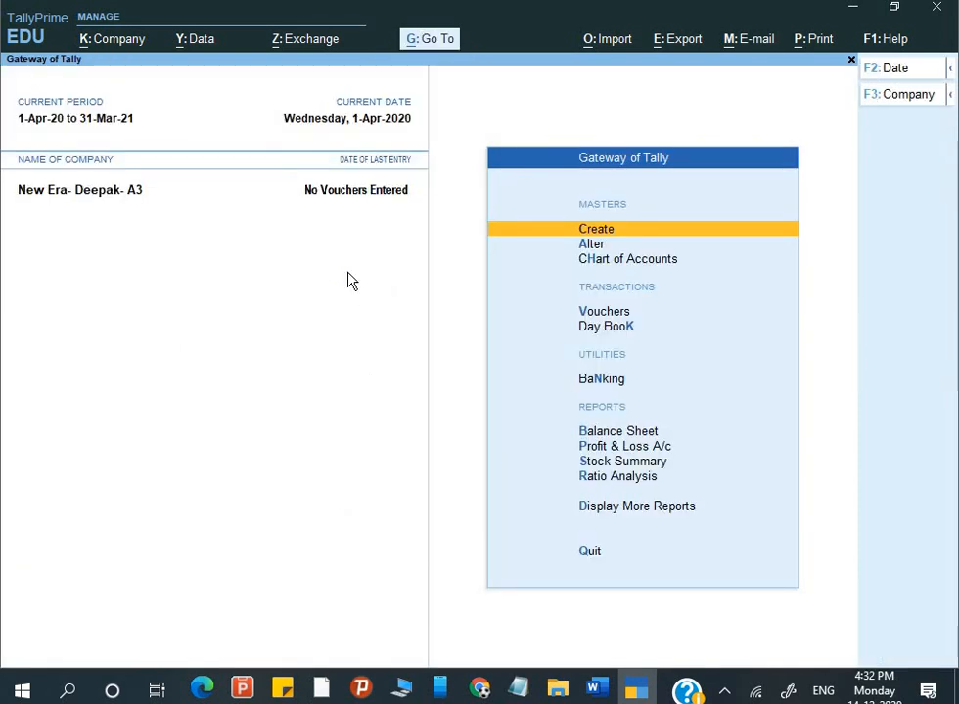
key(Down)
key(Down)
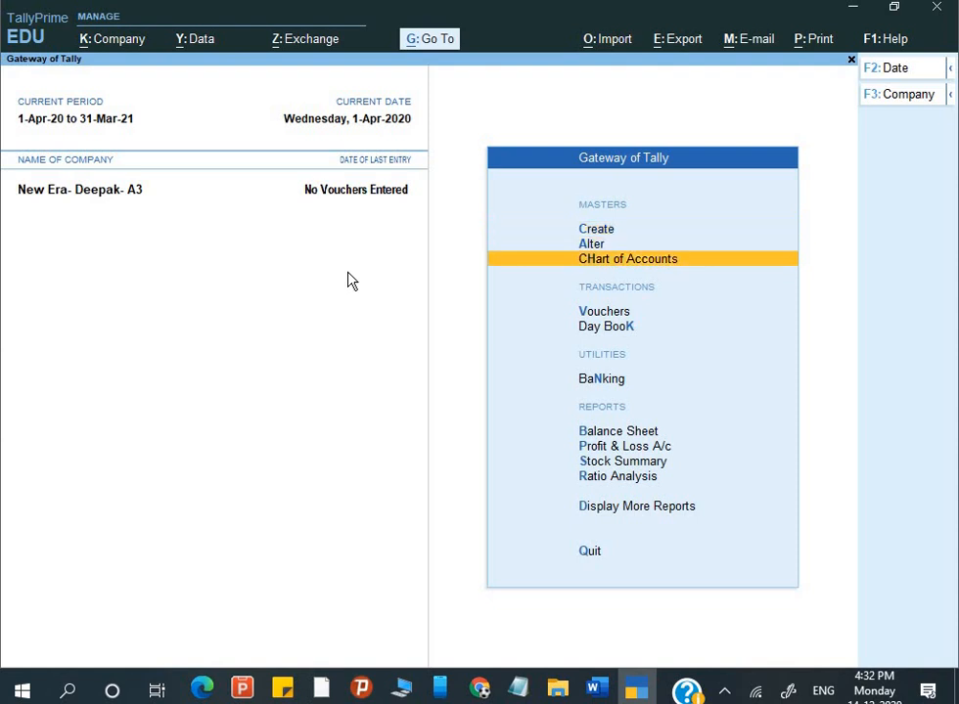
key(Up)
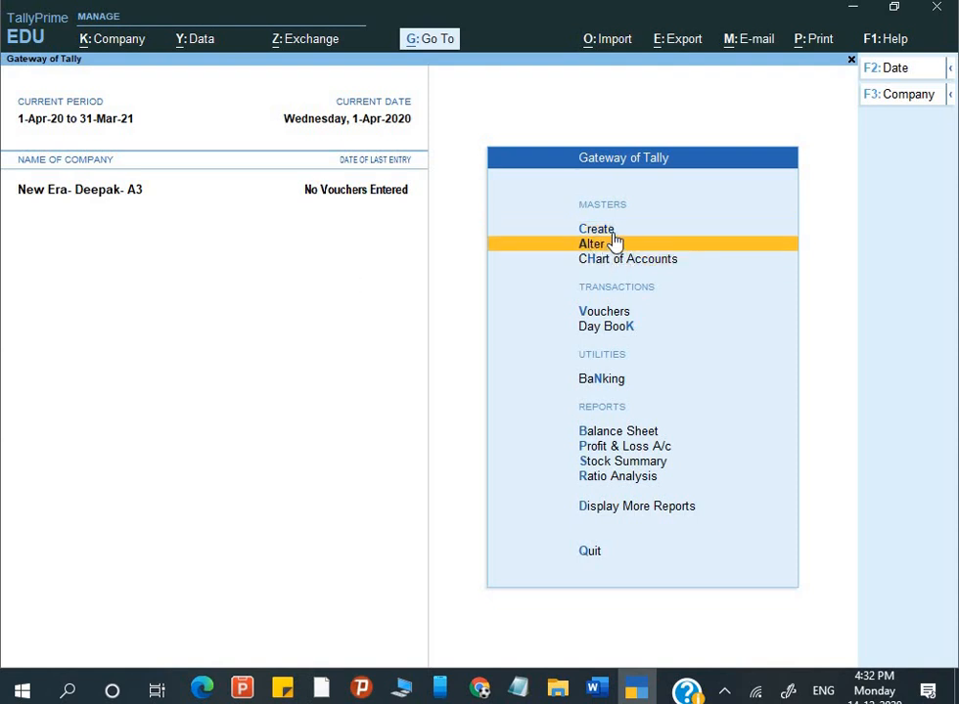
key(Up)
key(Return)
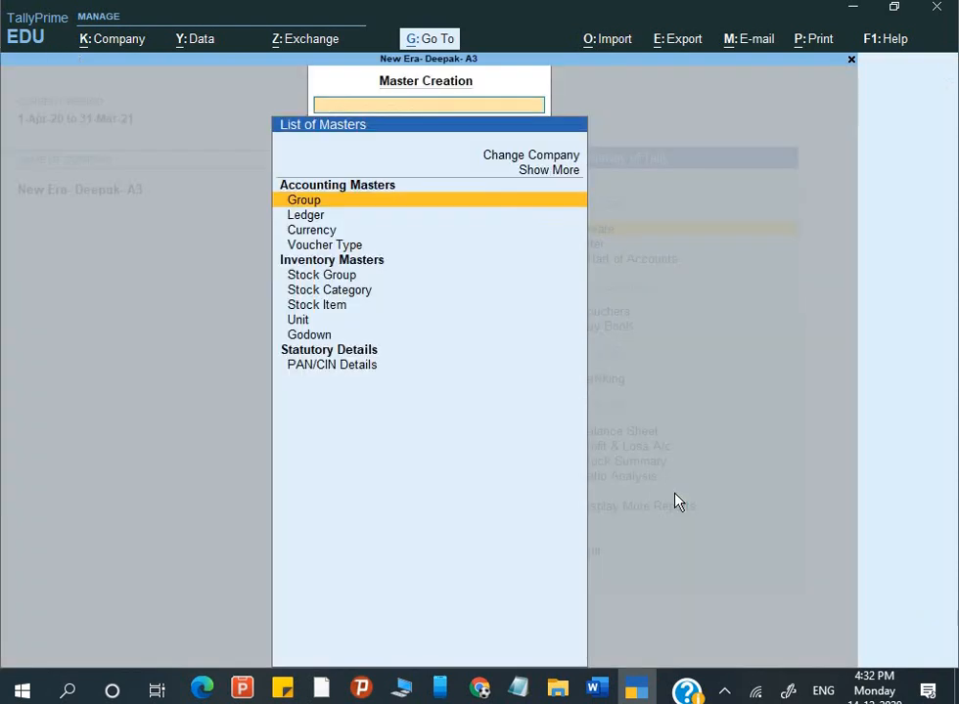
key(Down)
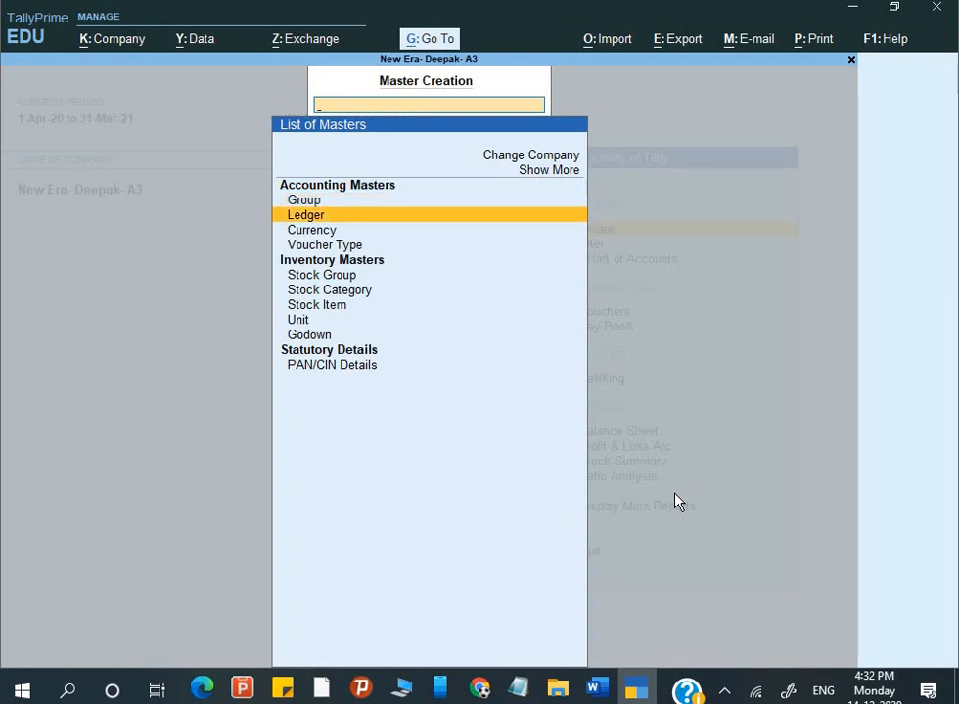
key(Return)
key(alt+Tab)
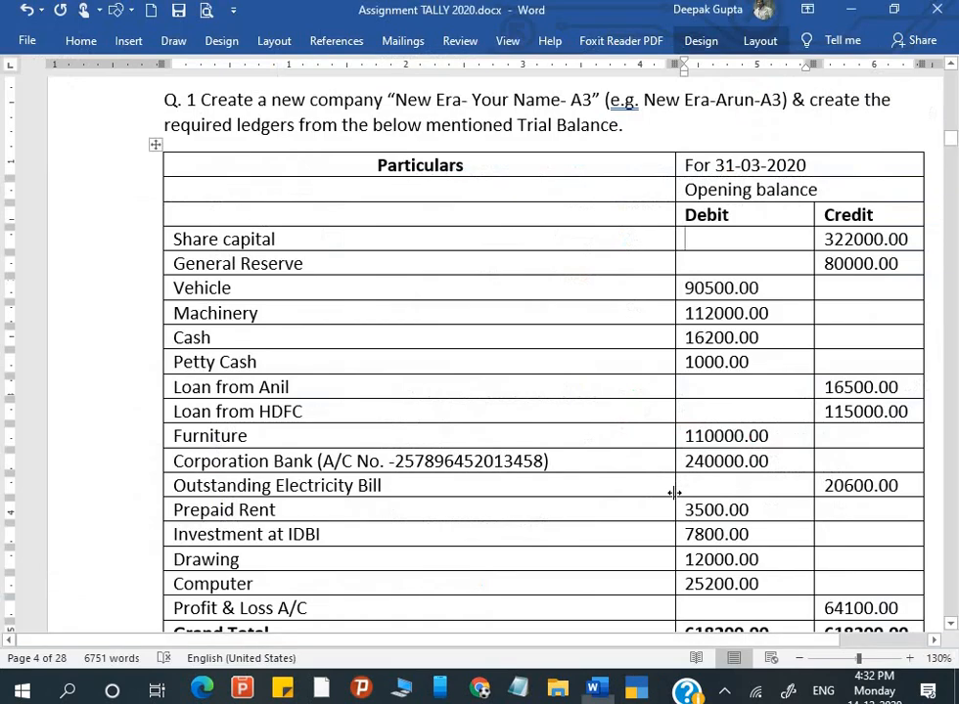
key(alt+Tab)
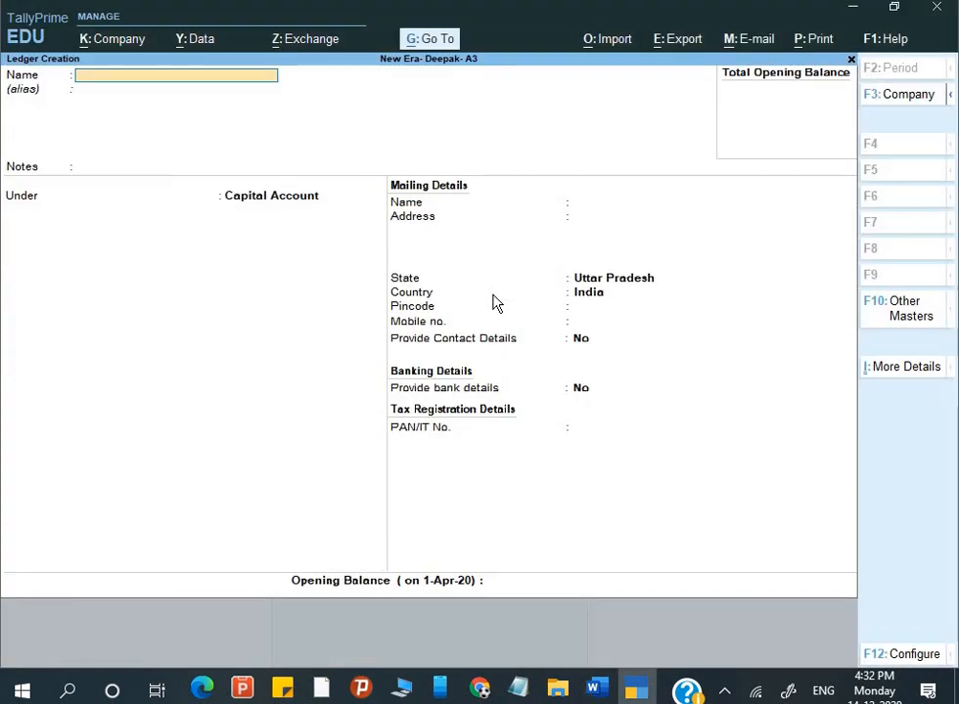
- Name the new ledger Share Capital, in title case
text(SHARE CA)
key(BackSpace)
key(BackSpace)
key(BackSpace)
key(BackSpace)
key(BackSpace)
key(BackSpace)
key(BackSpace)
text(HARE)
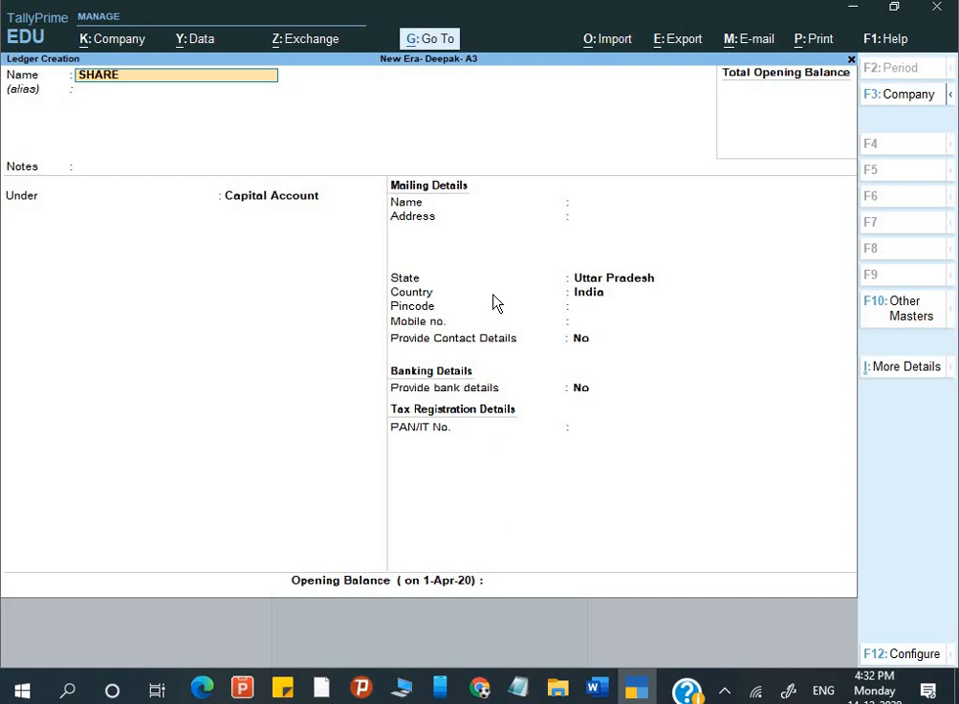
key(BackSpace)
key(BackSpace)
key(BackSpace)
key(BackSpace)
text(c)
key(BackSpace)
key(BackSpace)
text(are Capital)
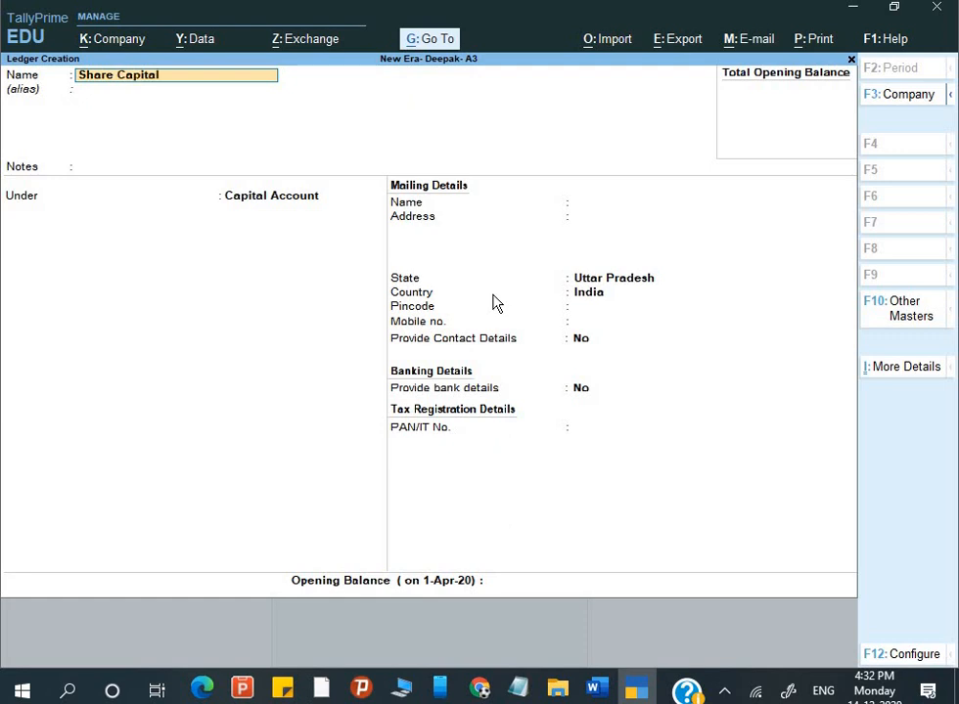
- Leave the alias blank, keep the Share Capital ledger under Capital Account, and save it without an opening balance
key(Return)
key(Return)
key(Return)
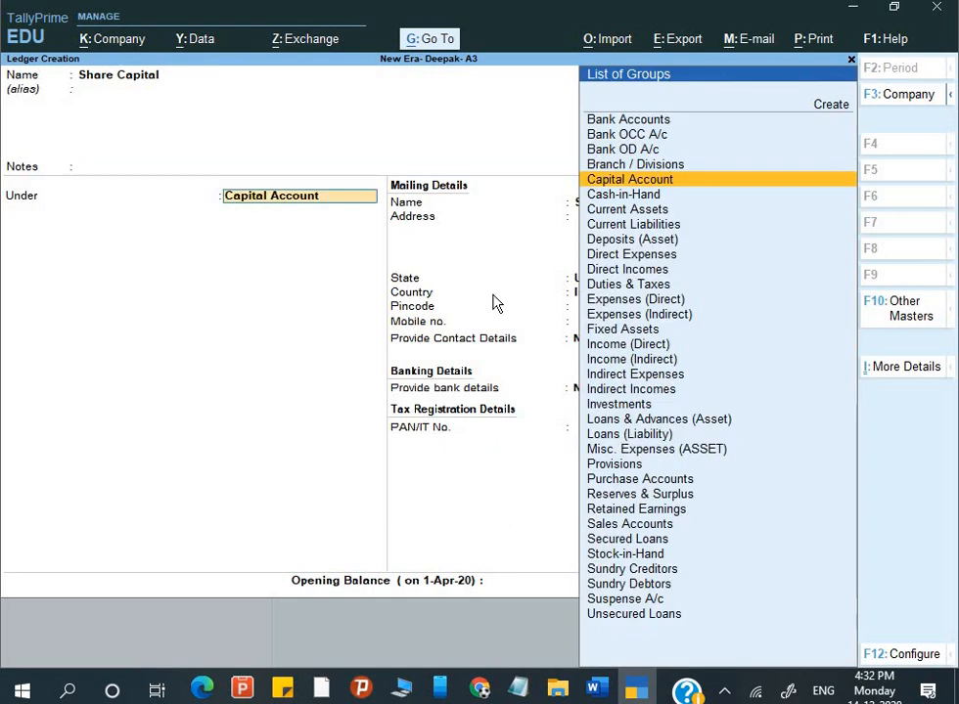
key(ctrl)
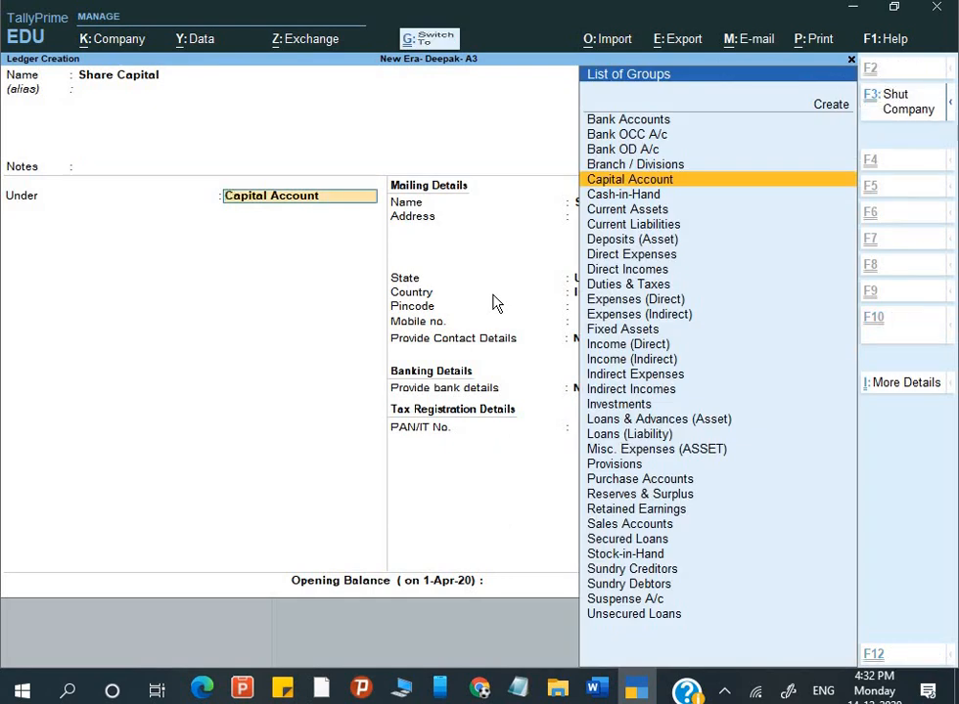
key(ctrl+a)
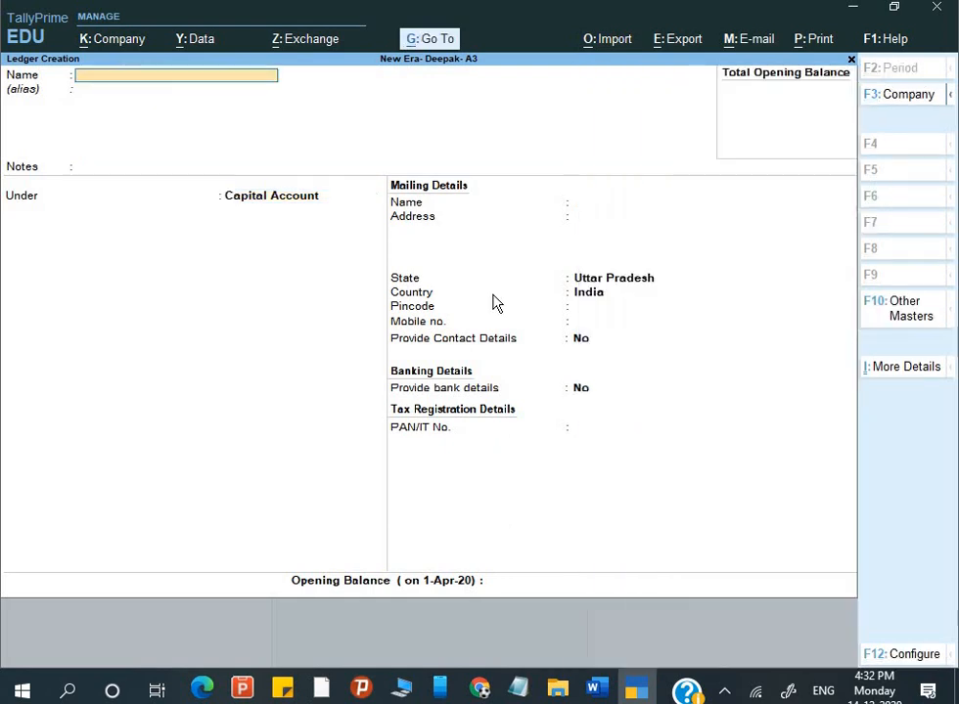
- Reopen the Share Capital ledger for alteration and enter its opening balance of 322000 from the Word trial balance as credit
key(Page_Up)
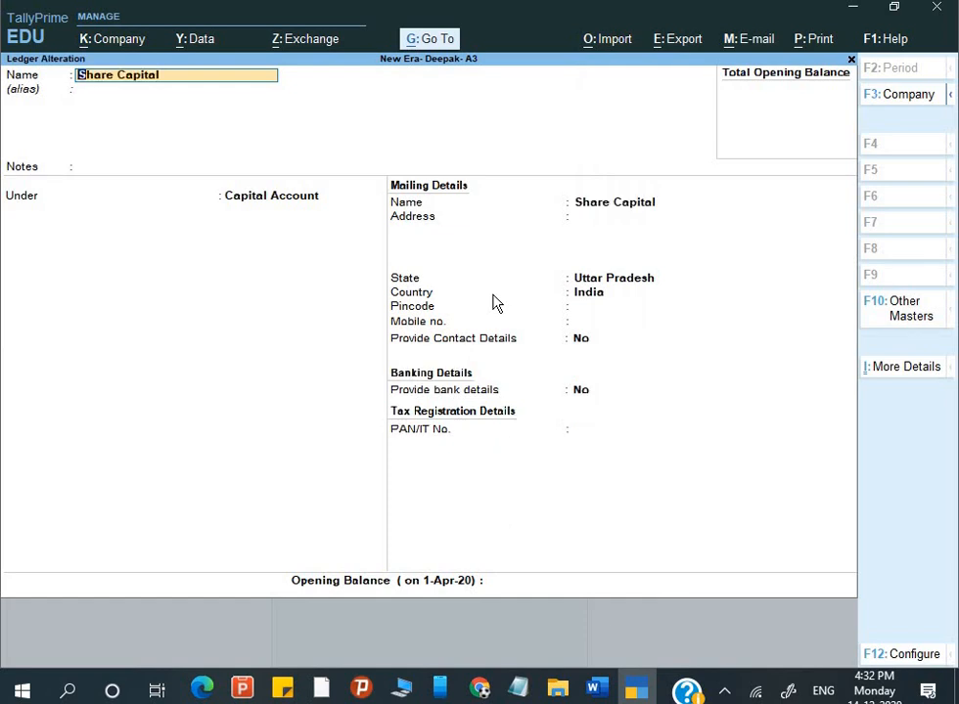
key(Return)
key(Return)
key(Return)
key(Return)
key(Return)
key(Return)
key(Return)
key(Return)
key(Return)
key(Return)
key(Return)
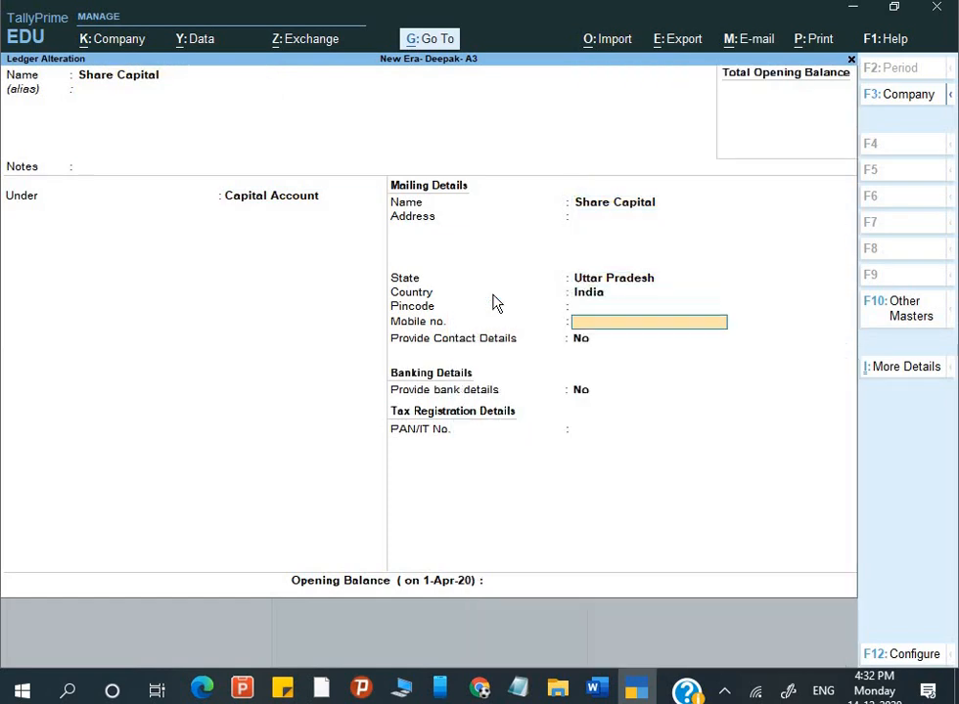
key(Return)
key(Return)
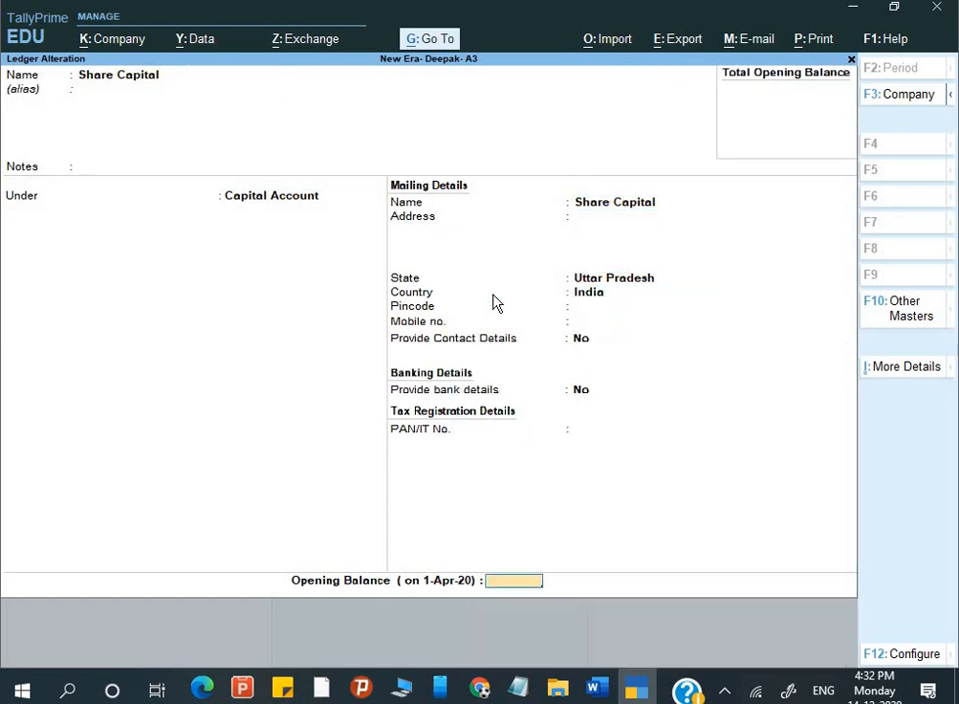
key(alt+Tab)
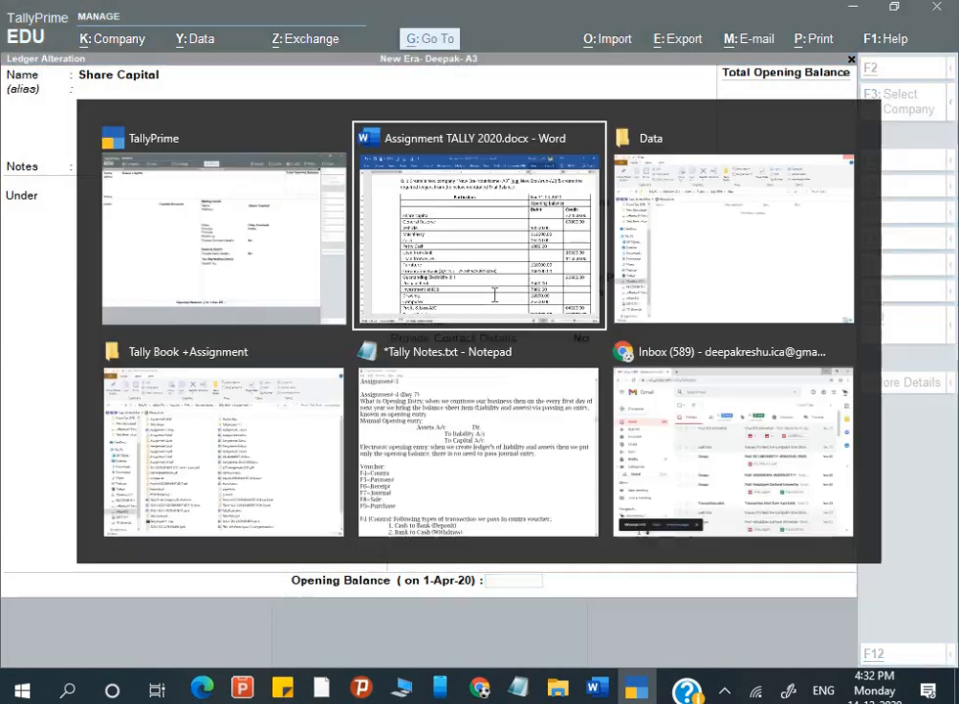
key(alt+Tab)
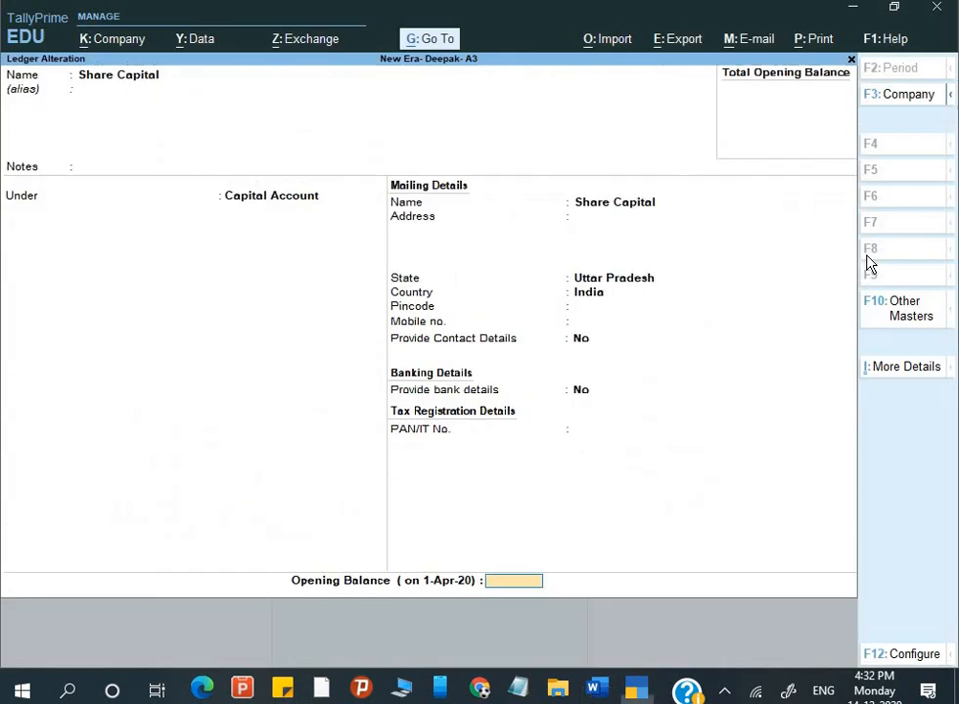
text(32200)
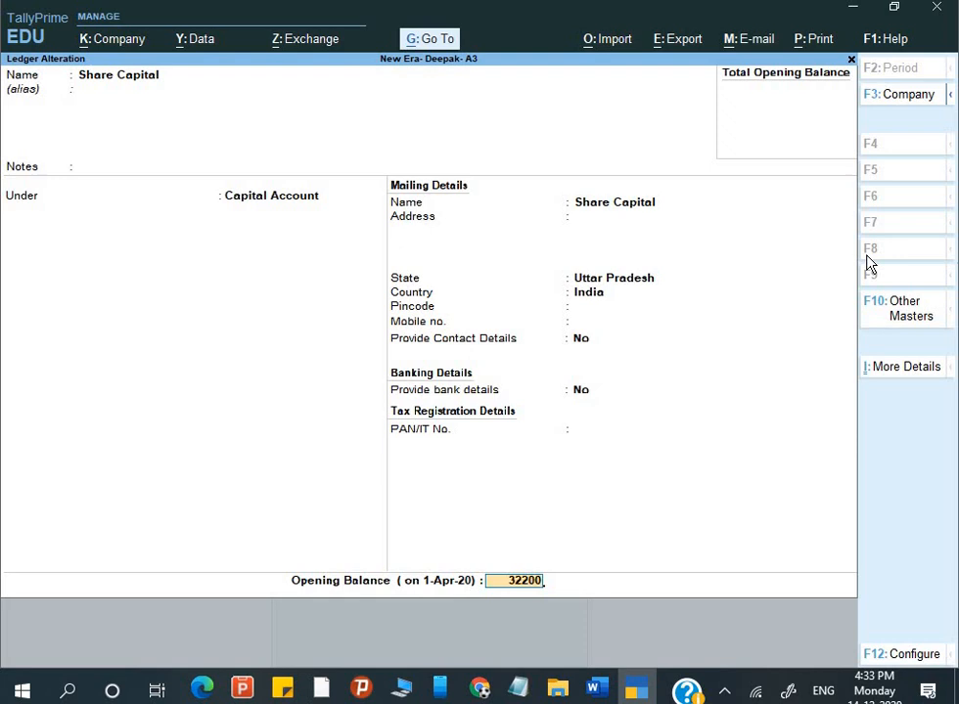
text(0)
key(Return)
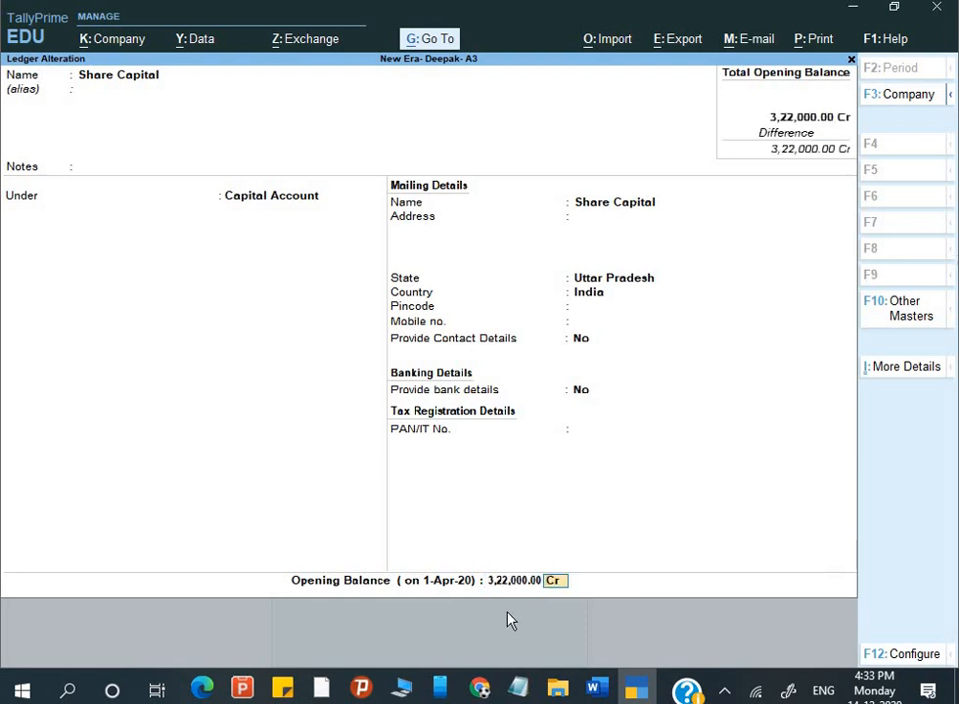
- Switch to the Word assignment and examine the Debit and Credit columns for the Share capital row
key(alt+Tab)
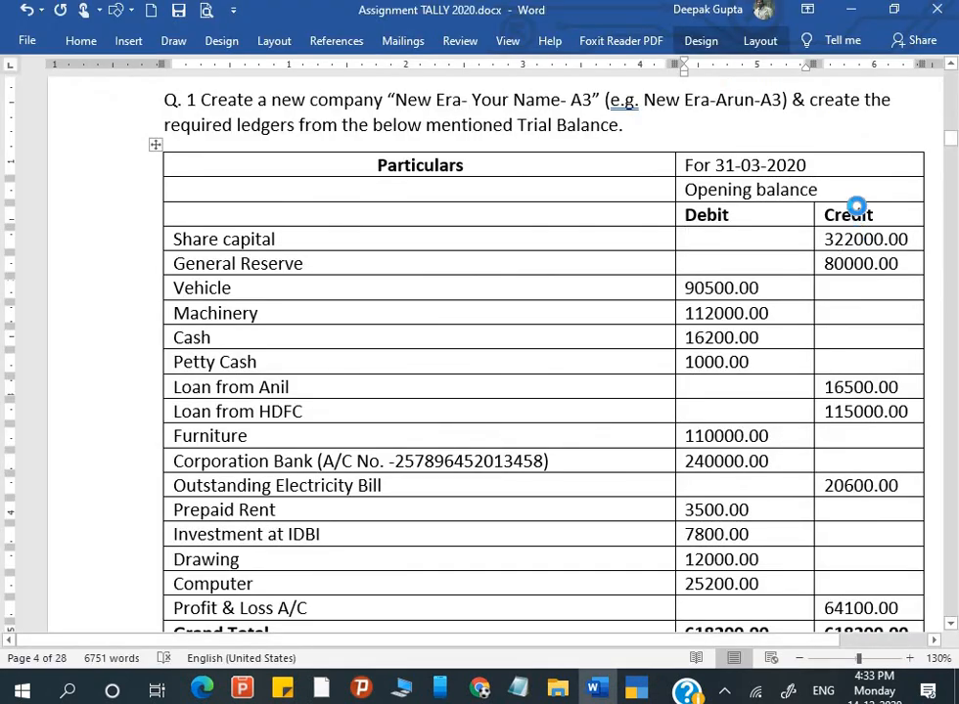
click(743, 214)
click(755, 239)
click(749, 213)
click(871, 240)
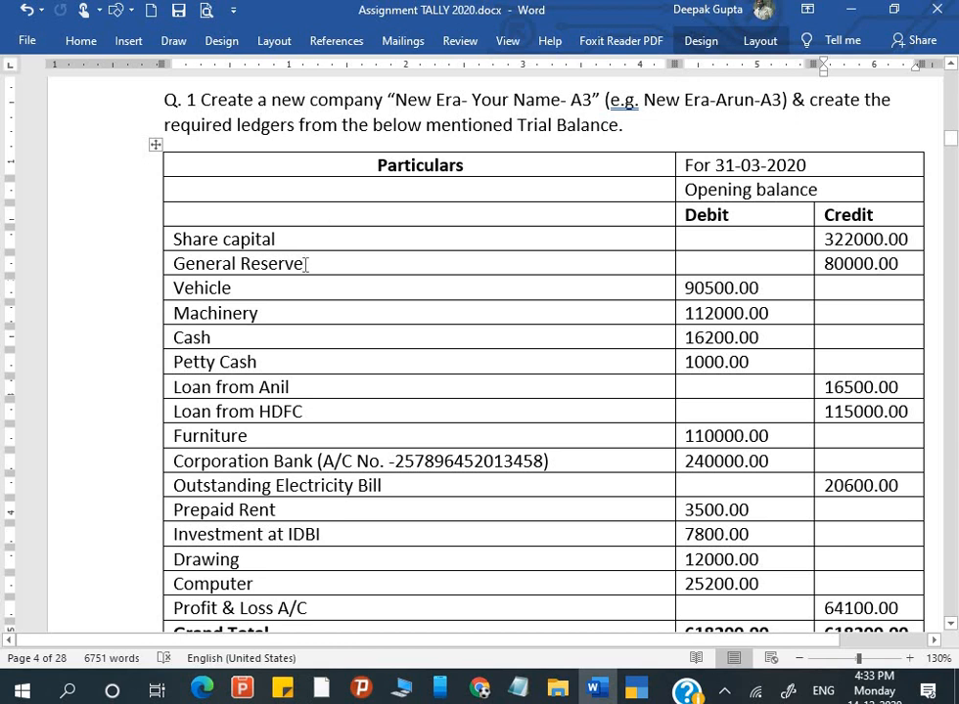
- Return to TallyPrime, save the Share Capital ledger, and name the next ledger General Reserve
key(alt+Tab)
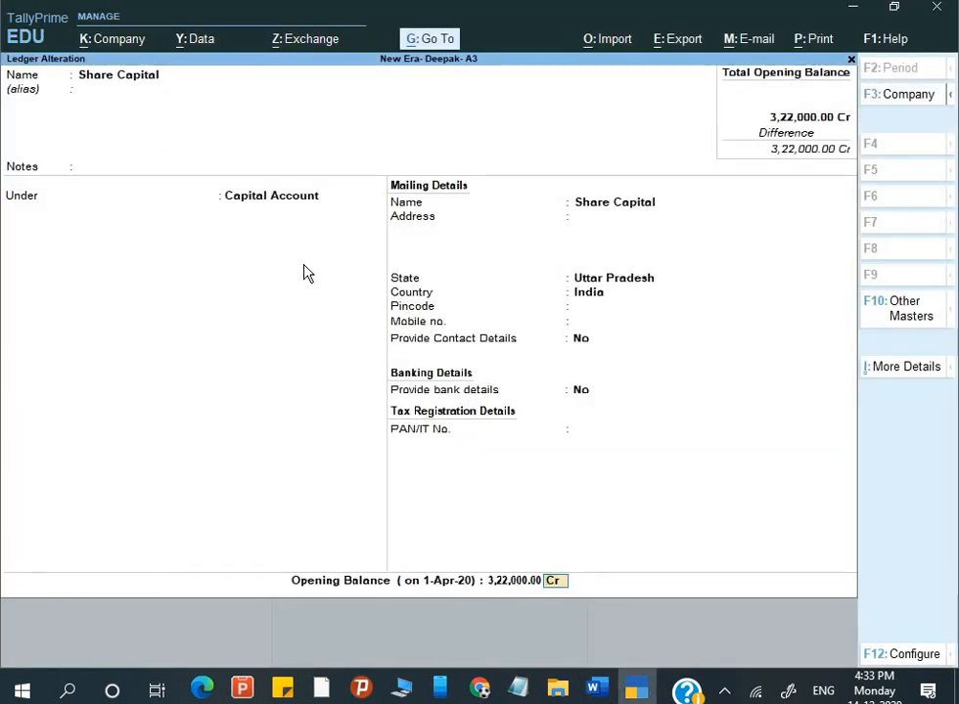
key(Return)
text(yG)
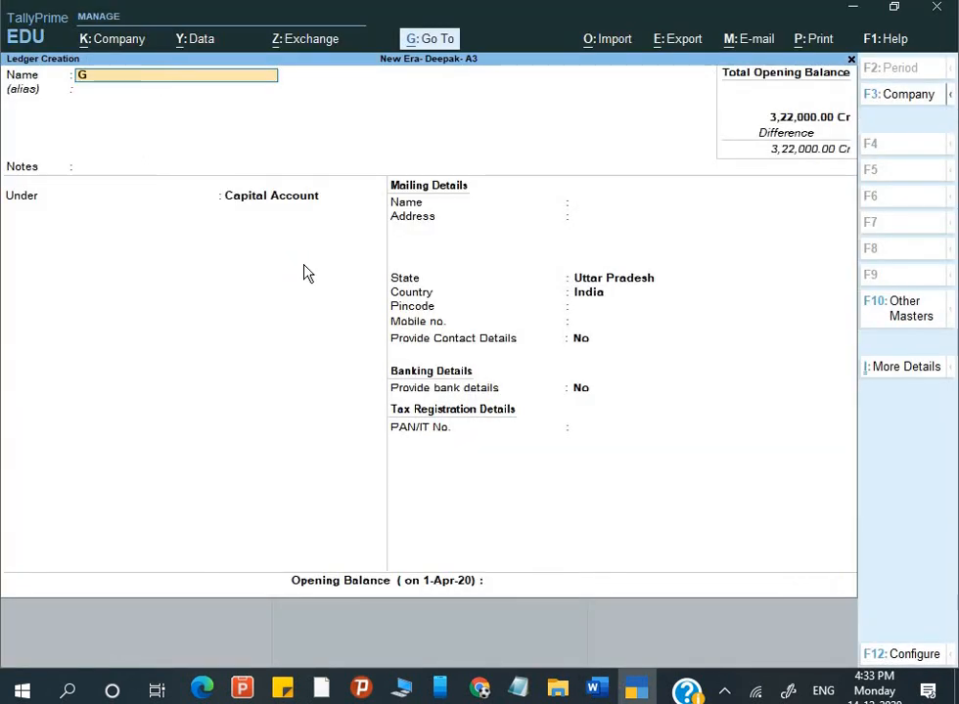
text(e)
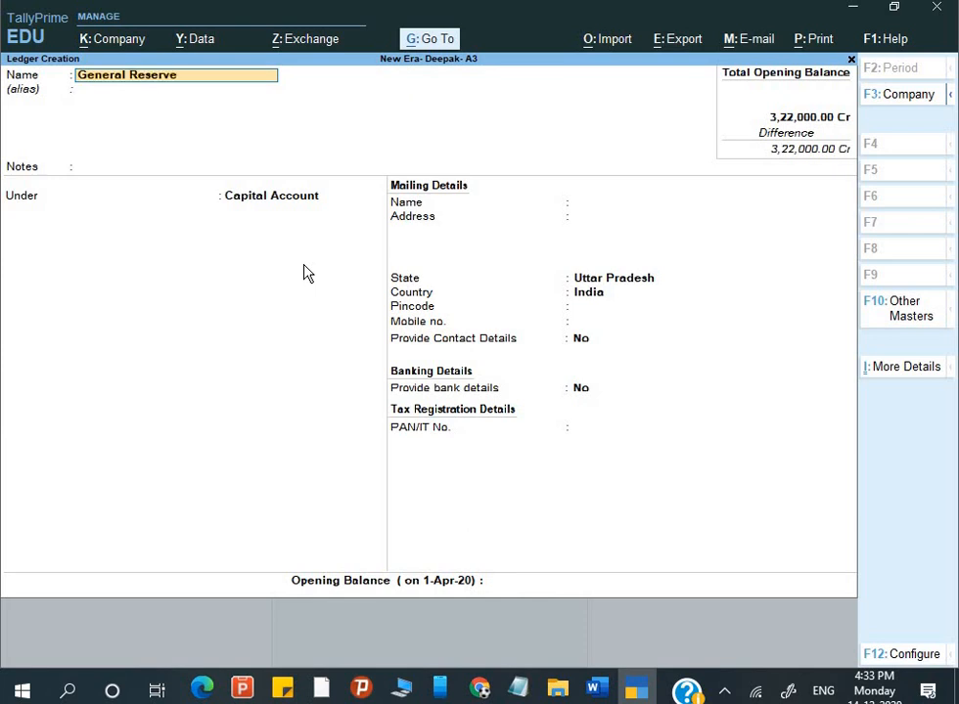
text(neral Reserve)
key(Return)
key(Return)
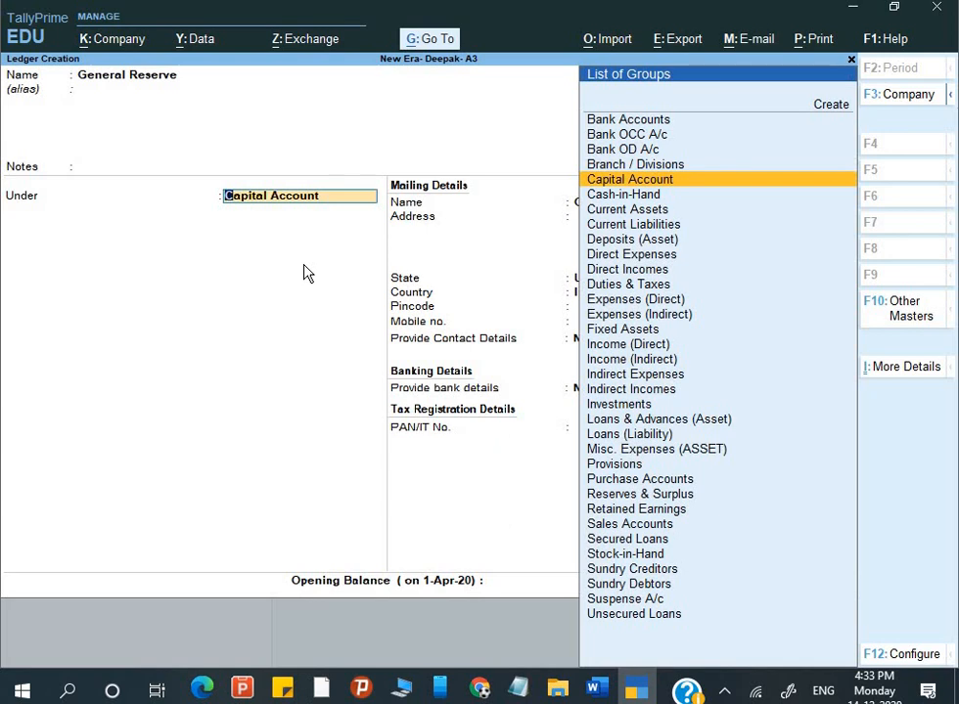
- Place the General Reserve ledger under Reserves & Surplus, set its opening balance to 80000 Cr, and save it
text(R)
key(Down)
key(Up)
key(Return)
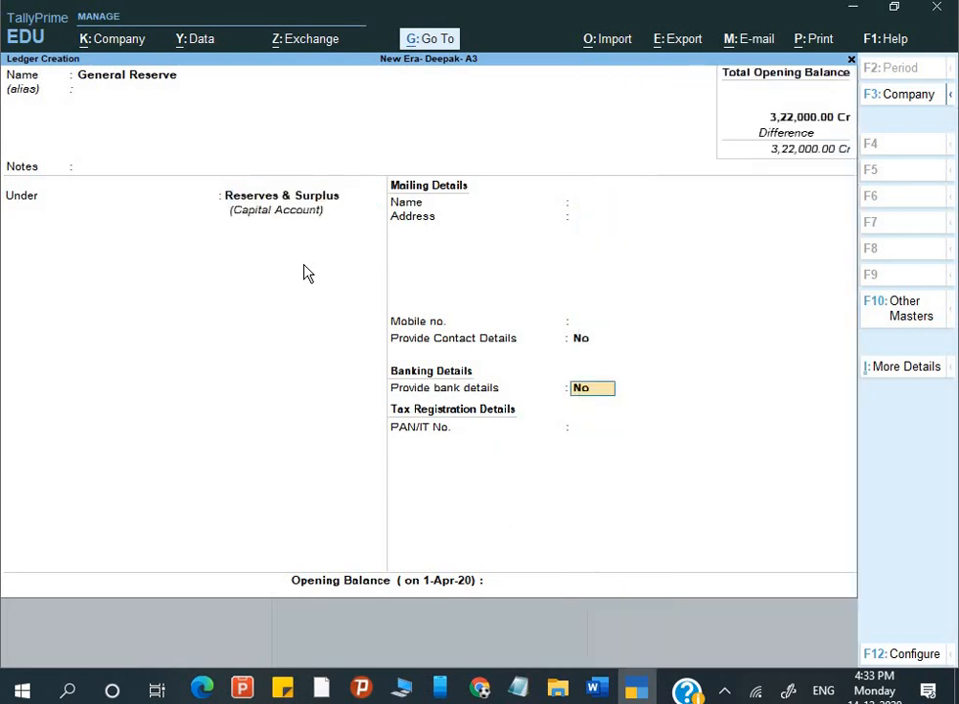
key(Return)
key(alt+Tab)
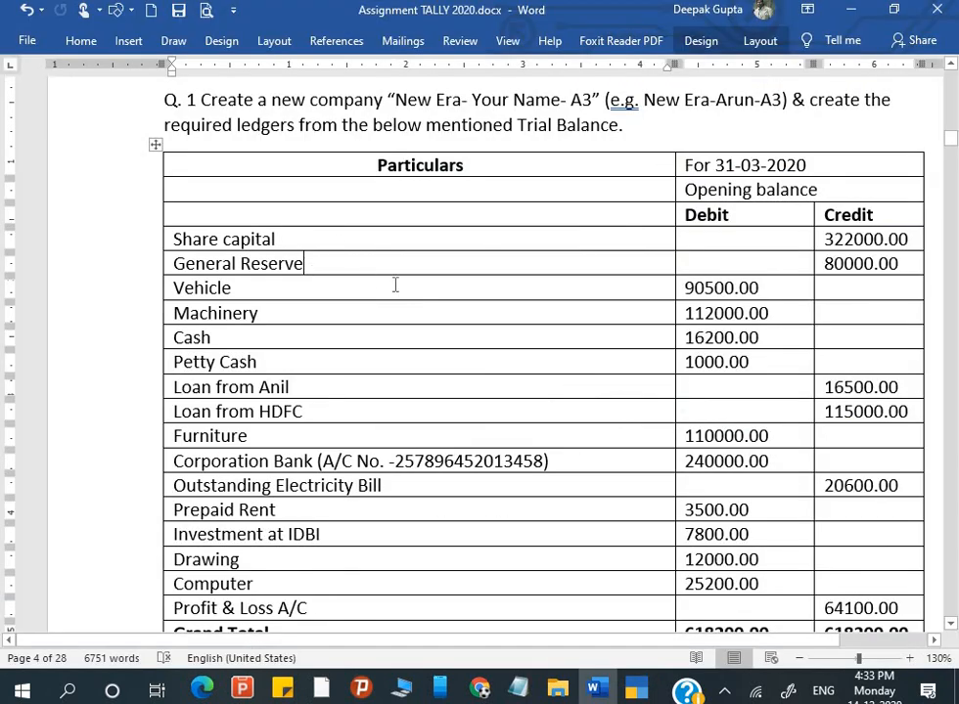
key(alt+Tab)
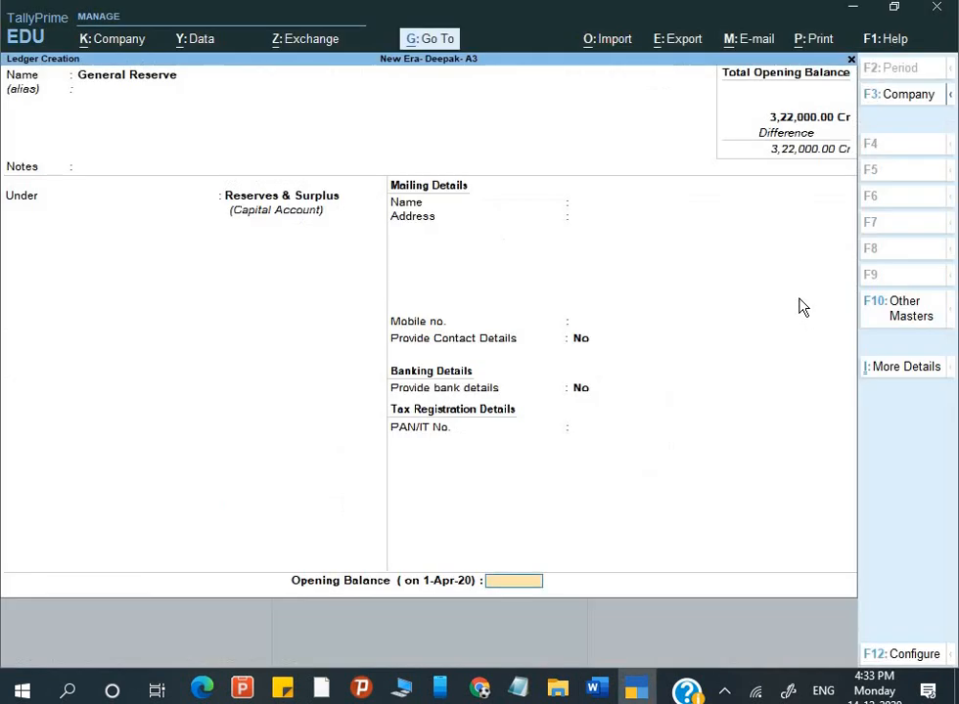
text(80000)
key(Return)
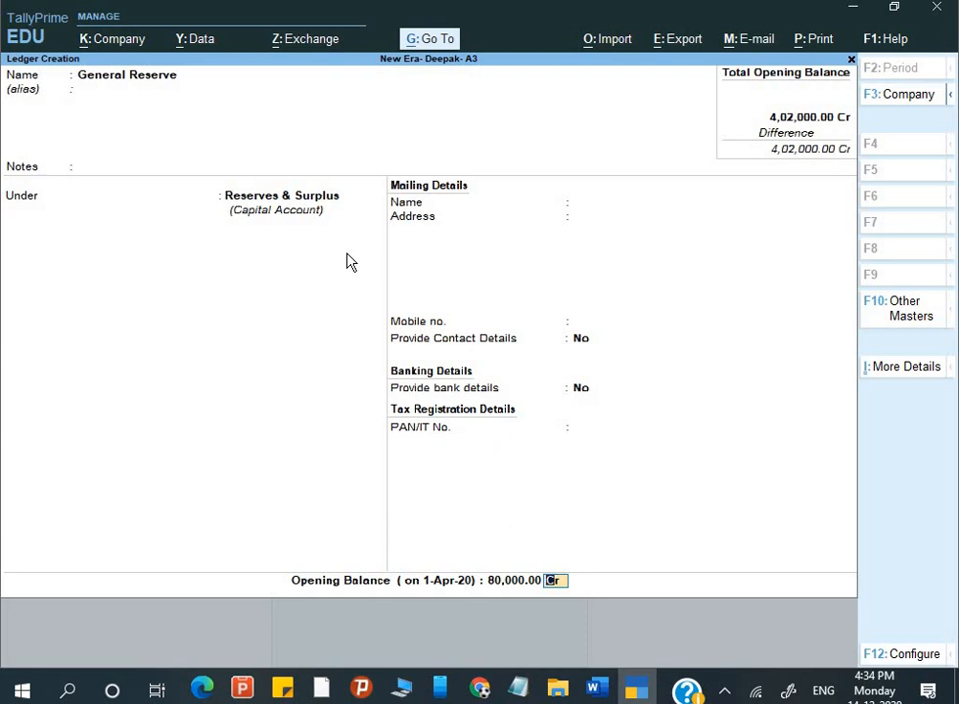
key(Return)
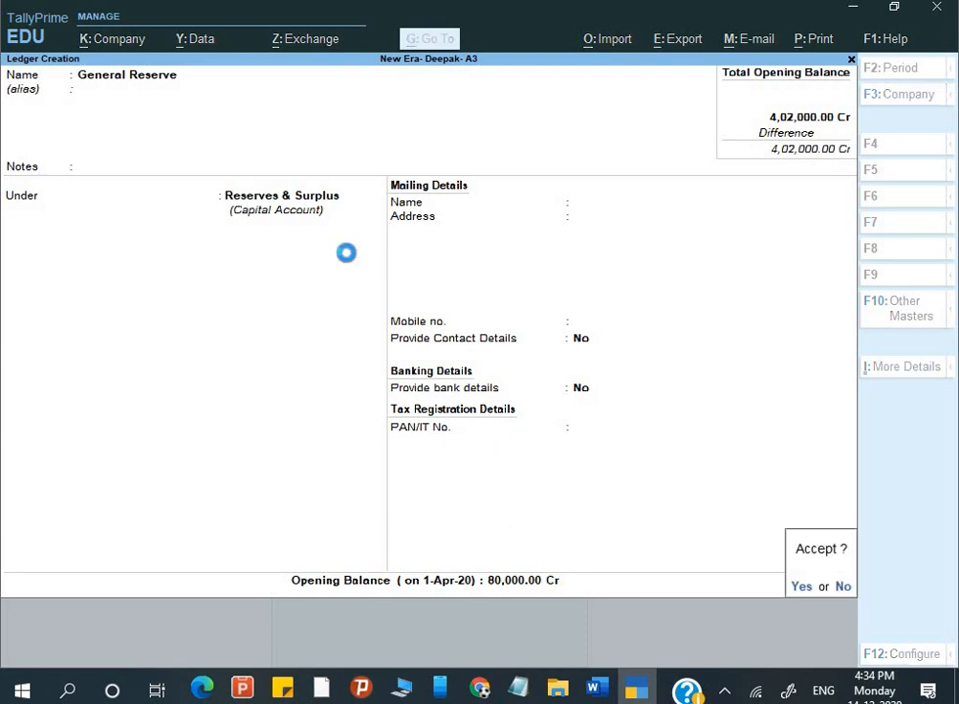
key(Return)
- Copy the ledger name Vehicle from the Word trial balance and paste it as the next ledger's name in TallyPrime
key(alt+Tab)
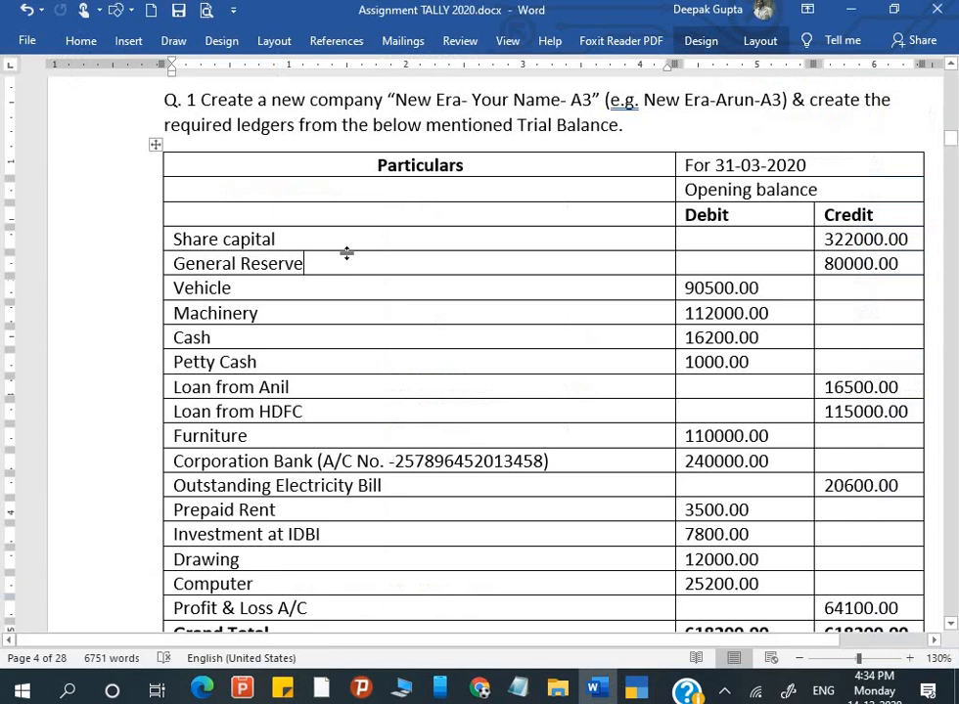
click(259, 287)
drag(231, 288, 174, 292)
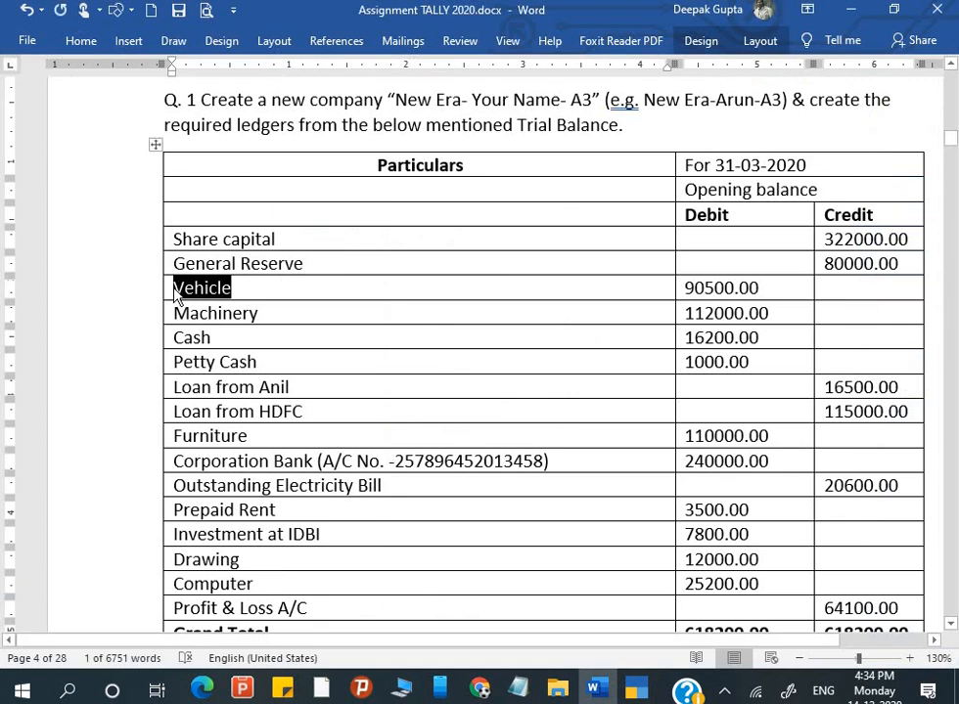
key(alt+Tab)
key(ctrl+alt+v)
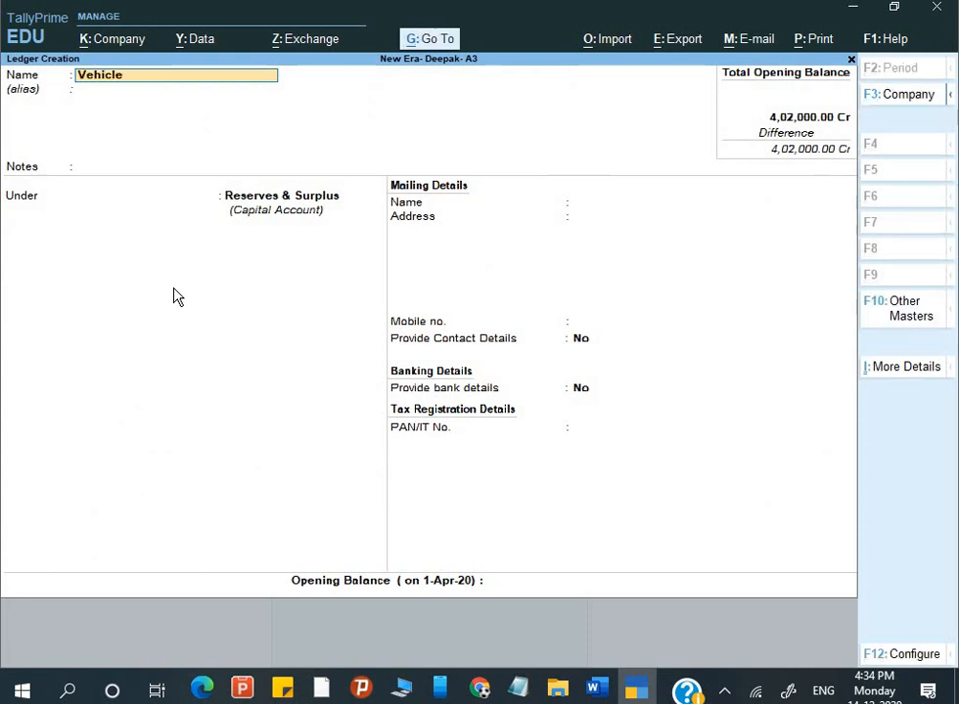
- Place the Vehicle ledger under Fixed Assets, keeping the default mailing, contact, banking and tax details
key(Return)
key(Return)
key(Return)
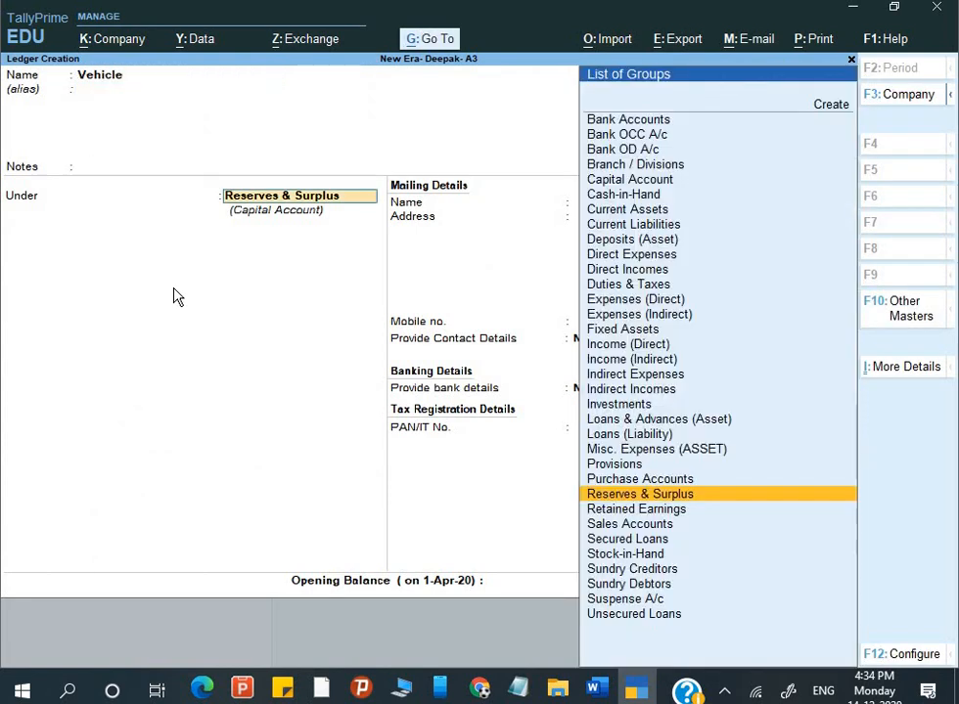
text(F)
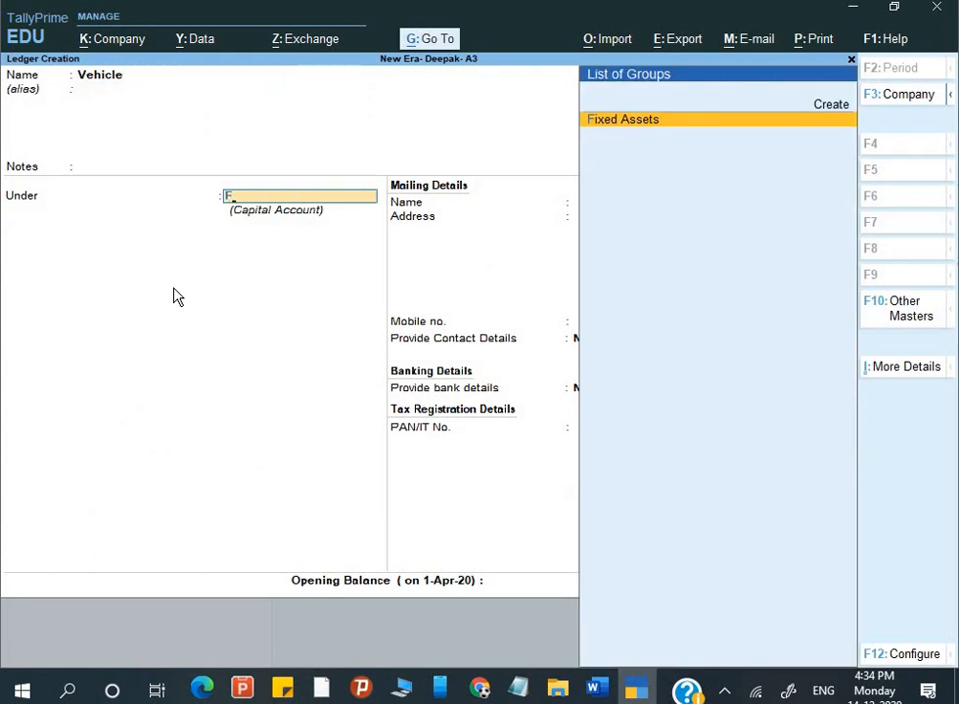
key(Return)
key(Return)
key(Return)
key(Return)
key(Return)
key(Return)
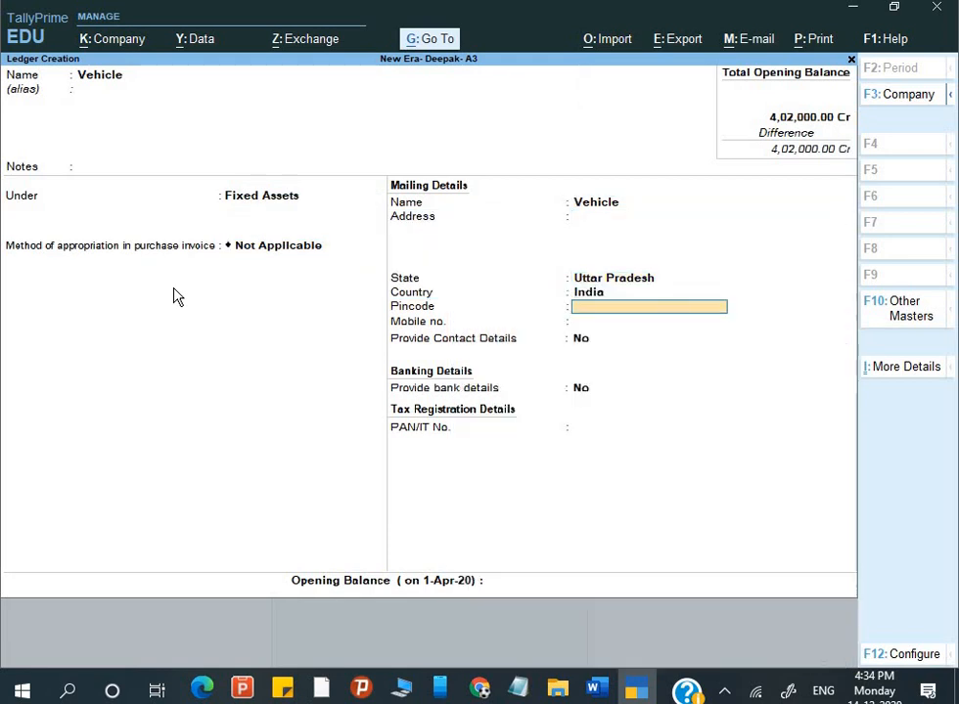
key(Return)
key(Return)
key(Return)
key(Return)
key(Return)
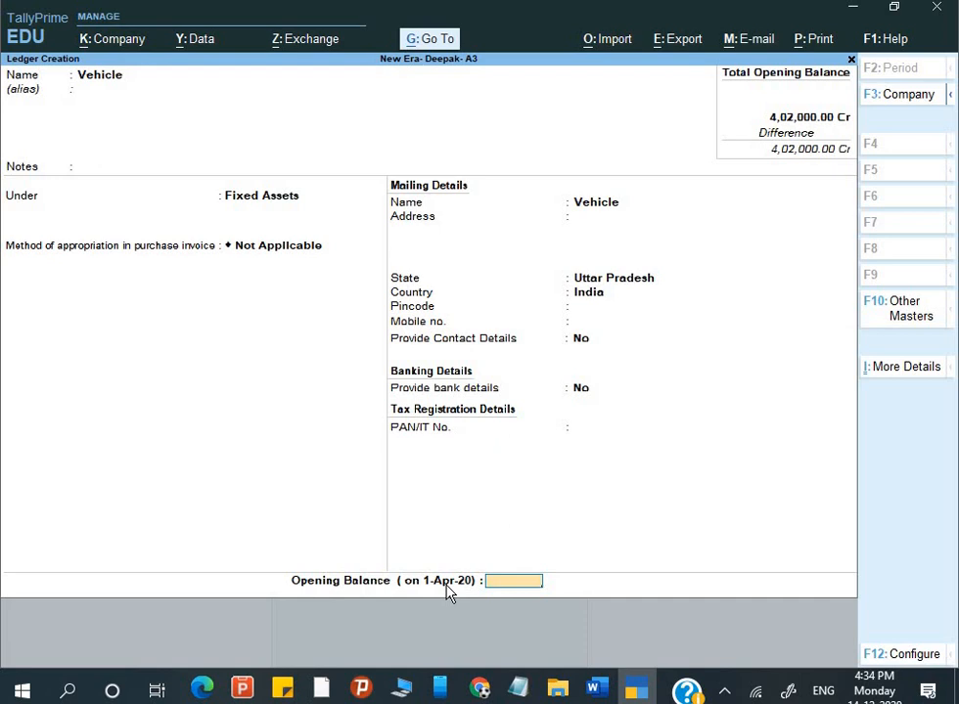
- Check the Vehicle amount in the Word trial balance, set the ledger's opening balance to 90500 Dr in TallyPrime, and save it
key(alt+Tab)
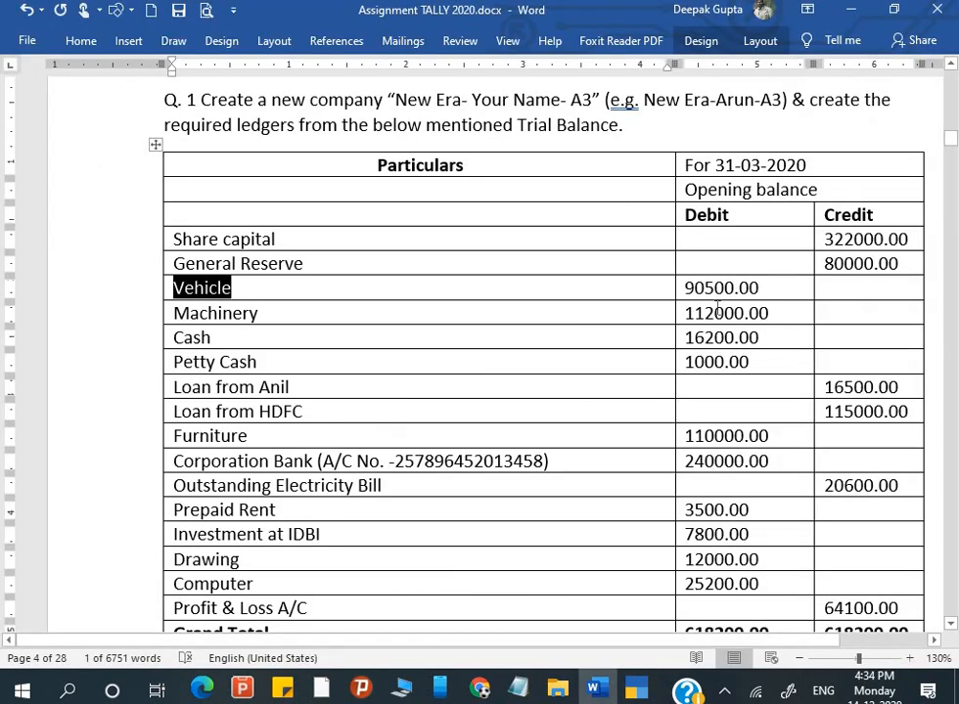
key(alt+Tab)
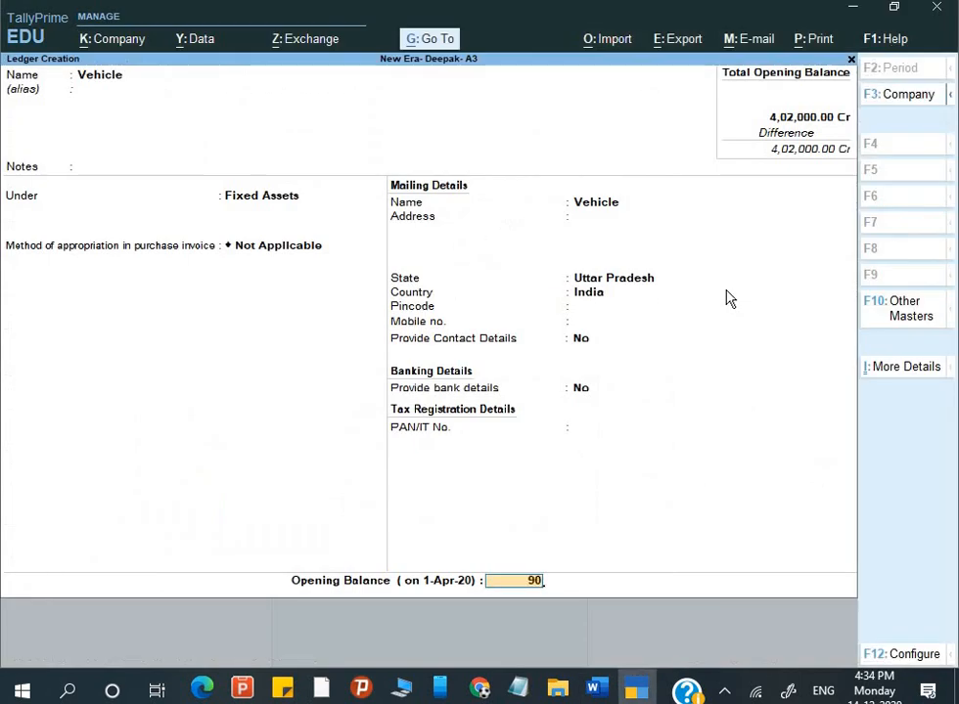
text(500)
key(Return)
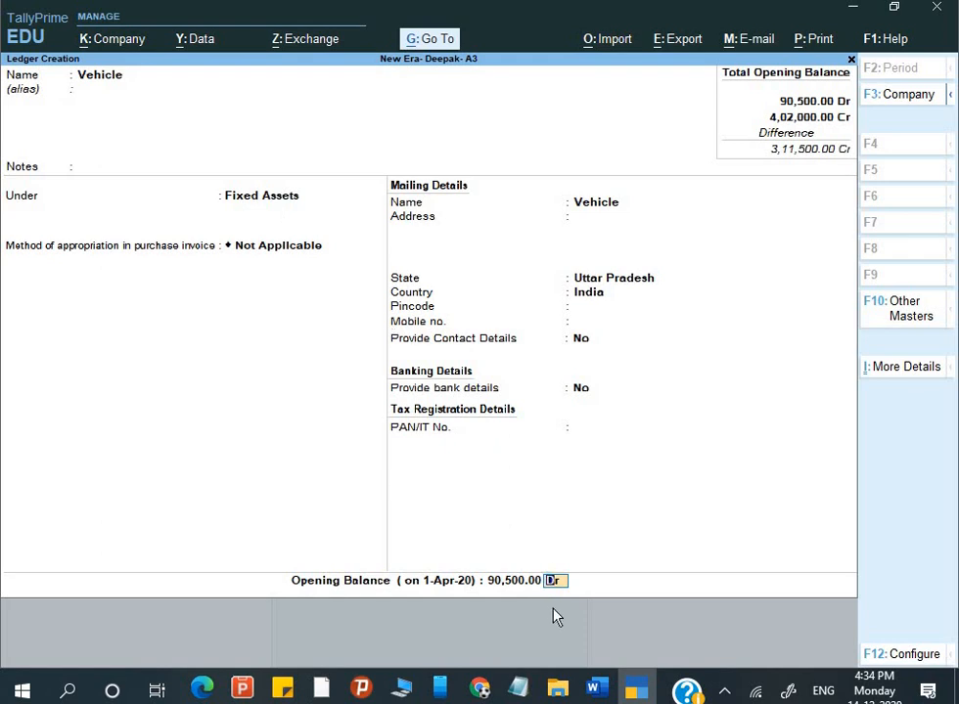
key(Return)
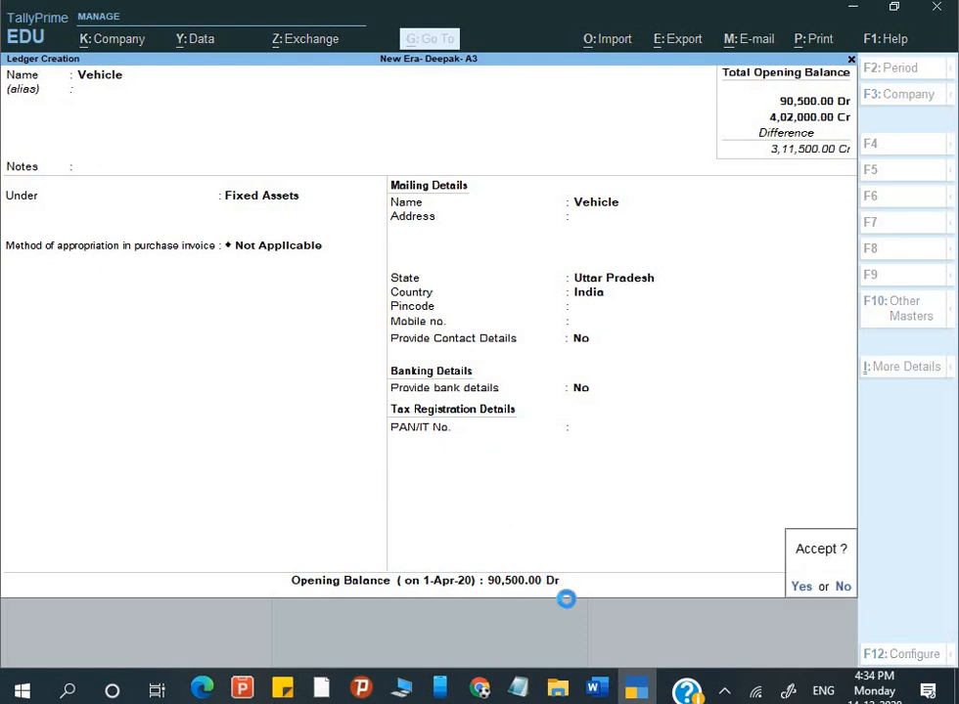
key(Return)
- Copy the ledger name Machinery from the Word trial balance and paste it as the next ledger's name in TallyPrime
text(X)
key(Return)
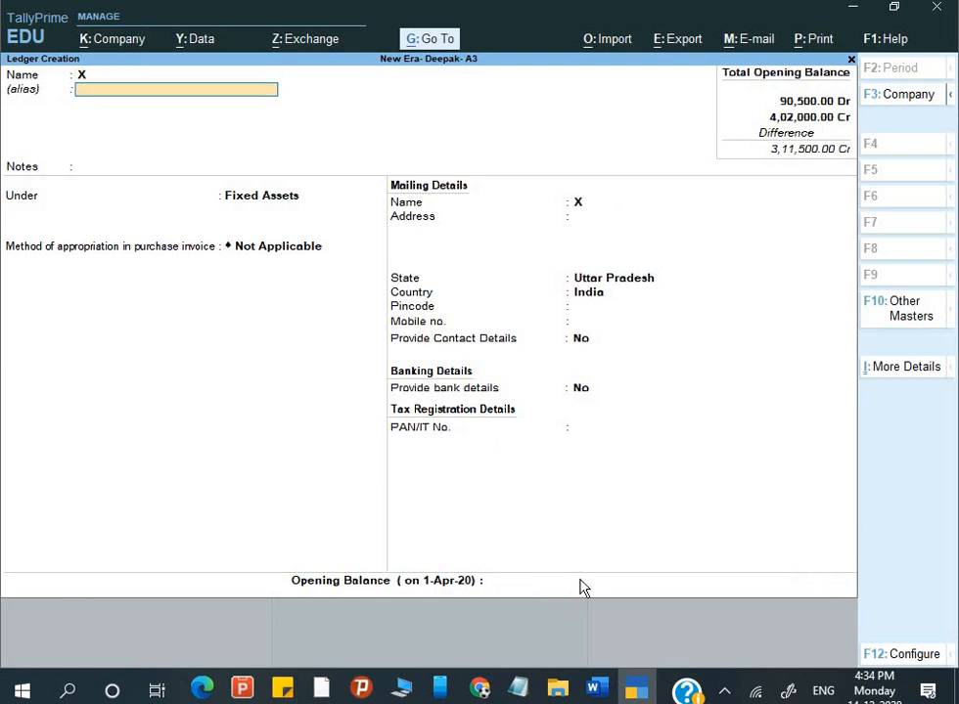
key(BackSpace)
key(alt+Tab)
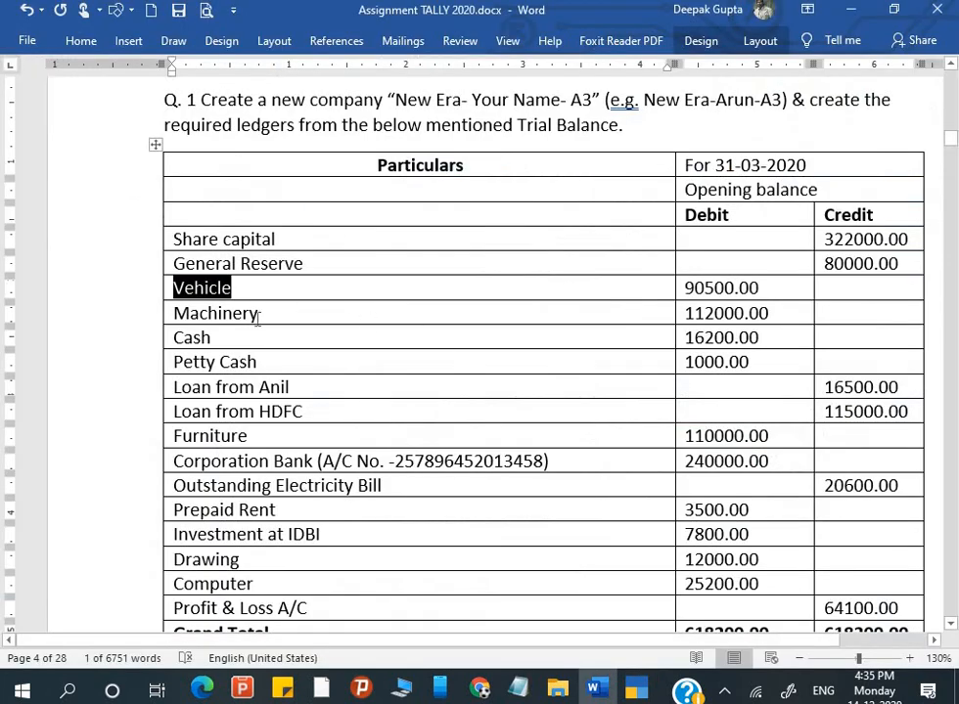
click(166, 314)
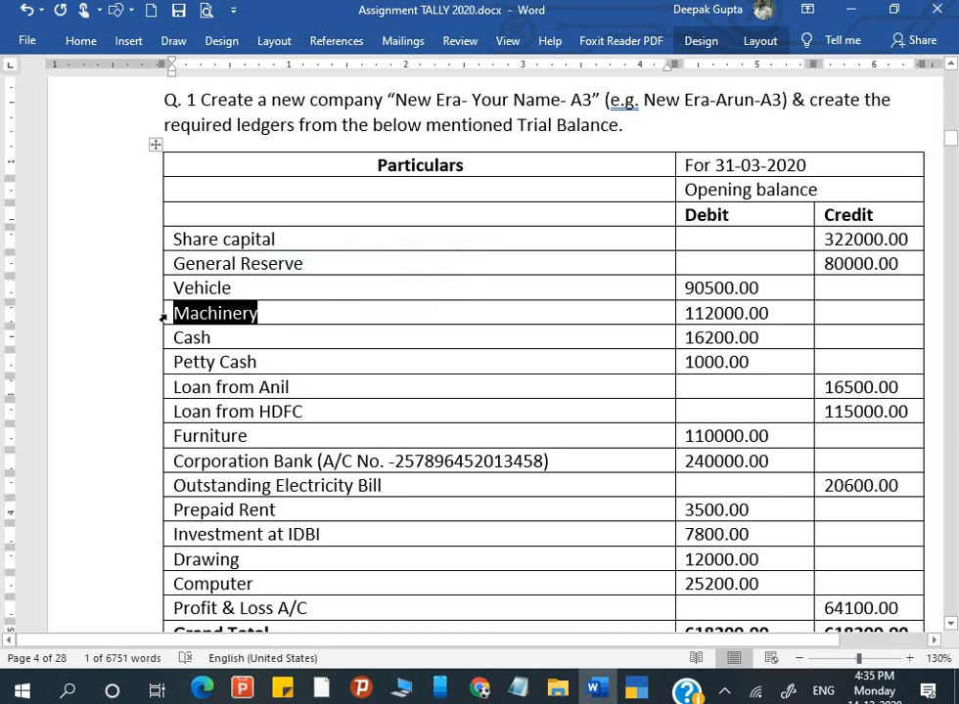
key(alt+Tab)
key(ctrl+alt+v)
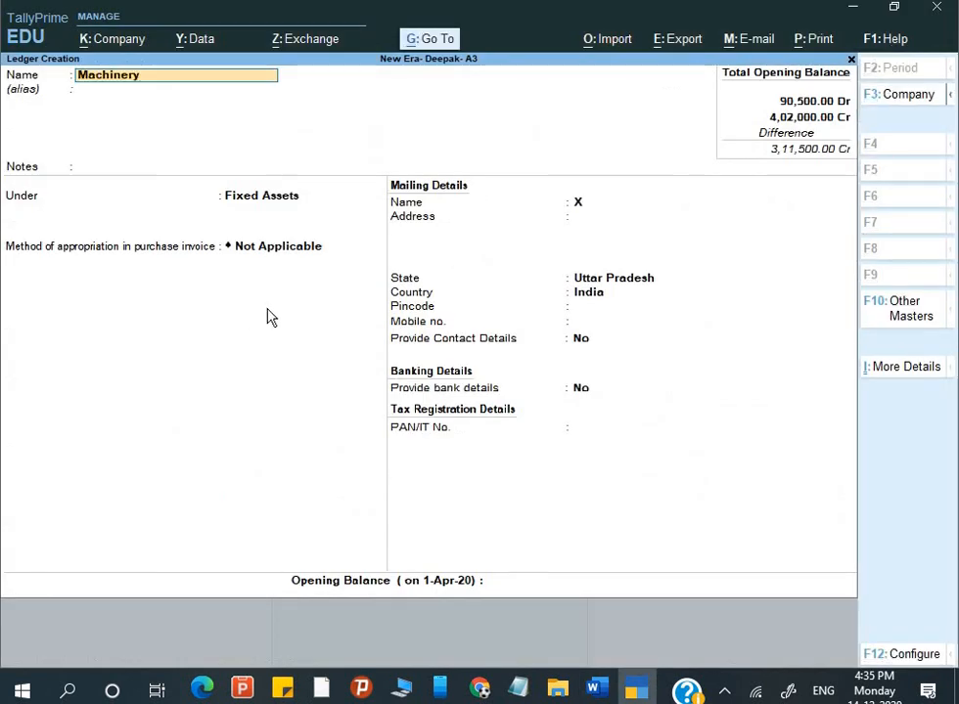
- Keep the Machinery ledger under Fixed Assets and accept the default mailing, contact, banking and tax details
key(Return)
key(Return)
key(Return)
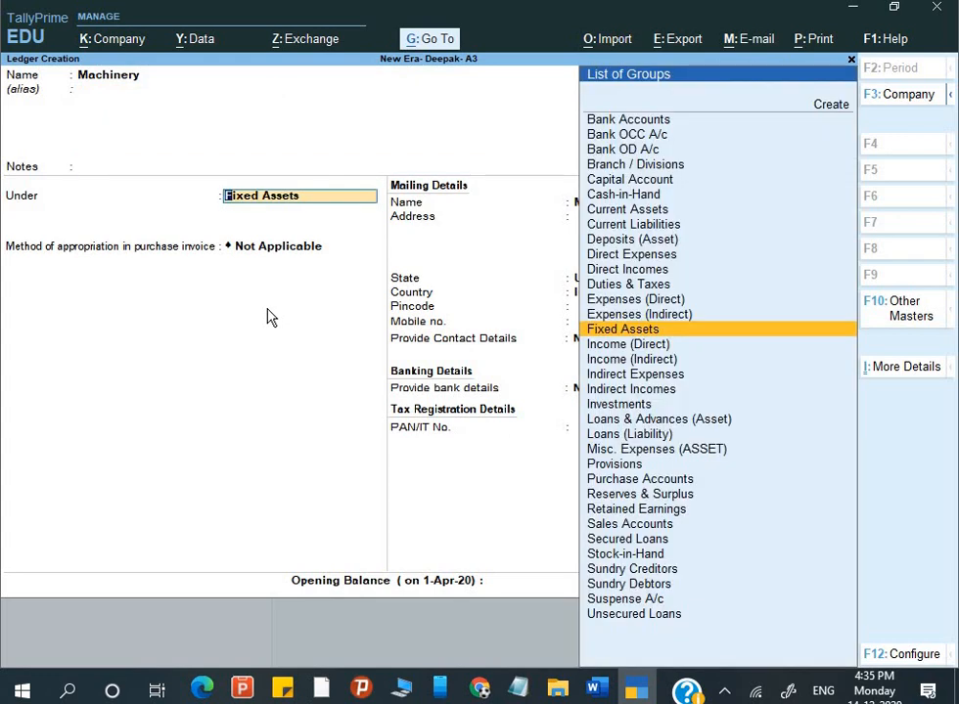
key(Return)
key(Return)
key(Return)
key(Return)
key(Return)
key(Return)
key(Return)
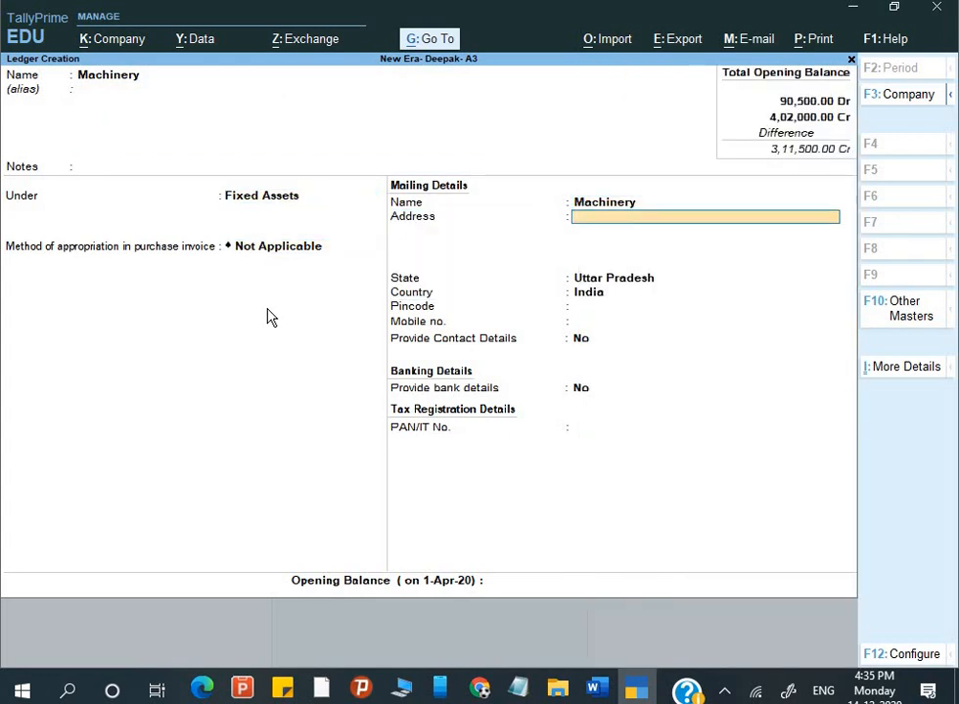
key(Return)
key(Return)
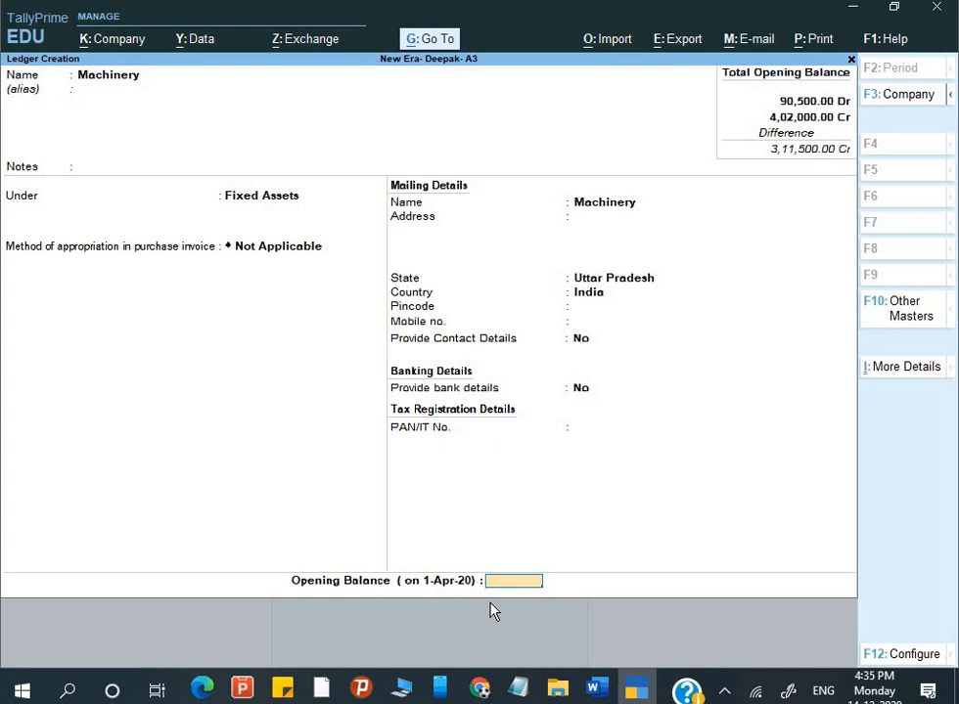
- Check the Machinery amount in the Word trial balance, set its opening balance to 112000 Dr in TallyPrime, and save the ledger
key(alt+Tab)
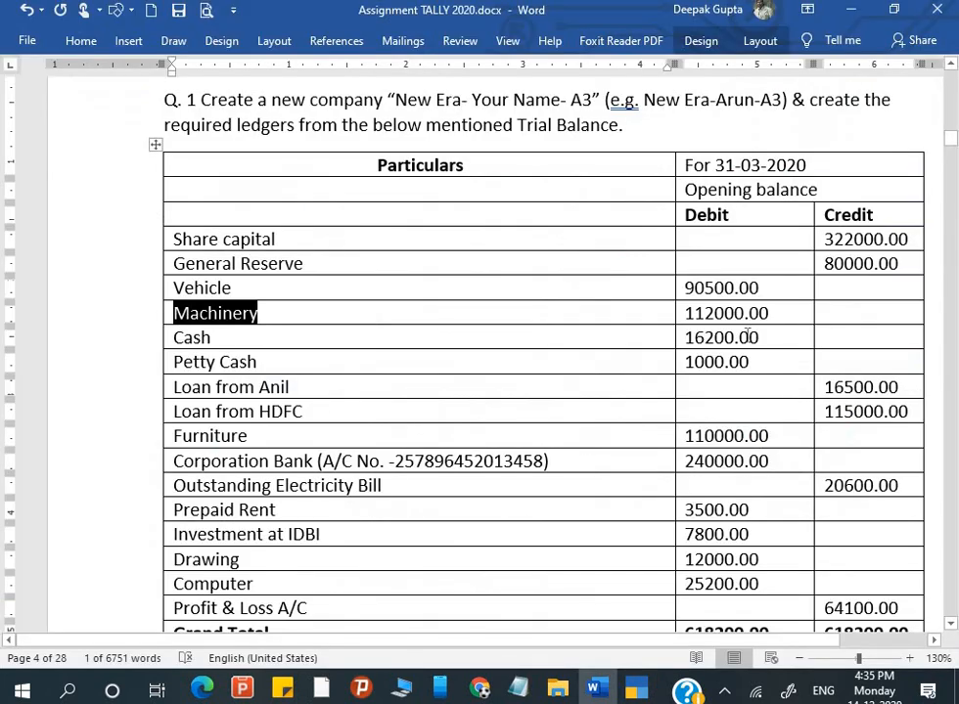
key(alt+Tab)
text(1120000)
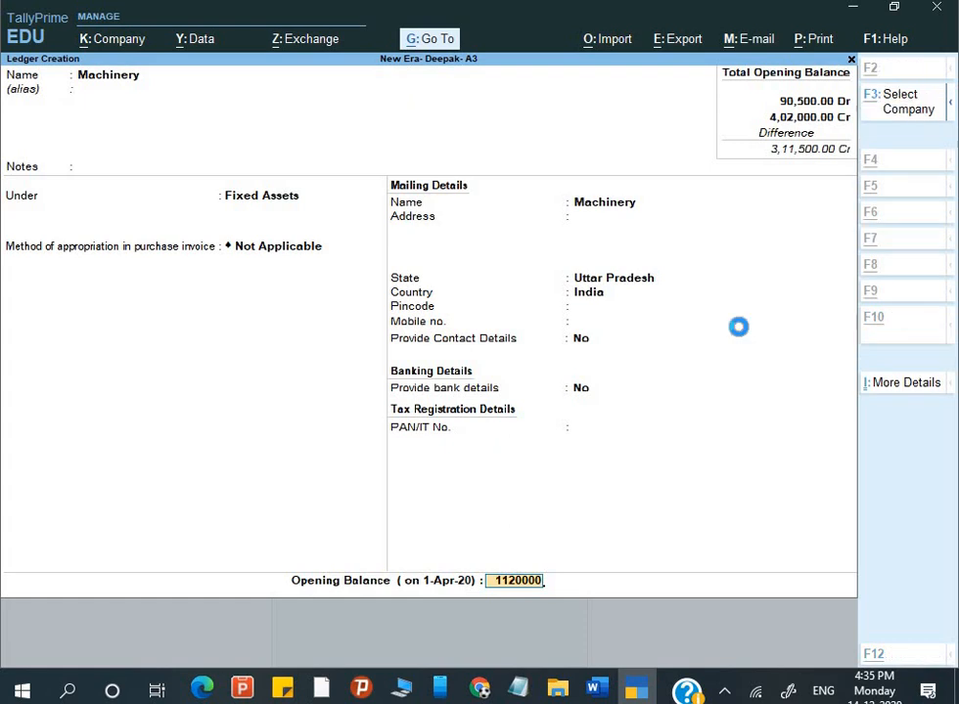
key(alt+Tab)
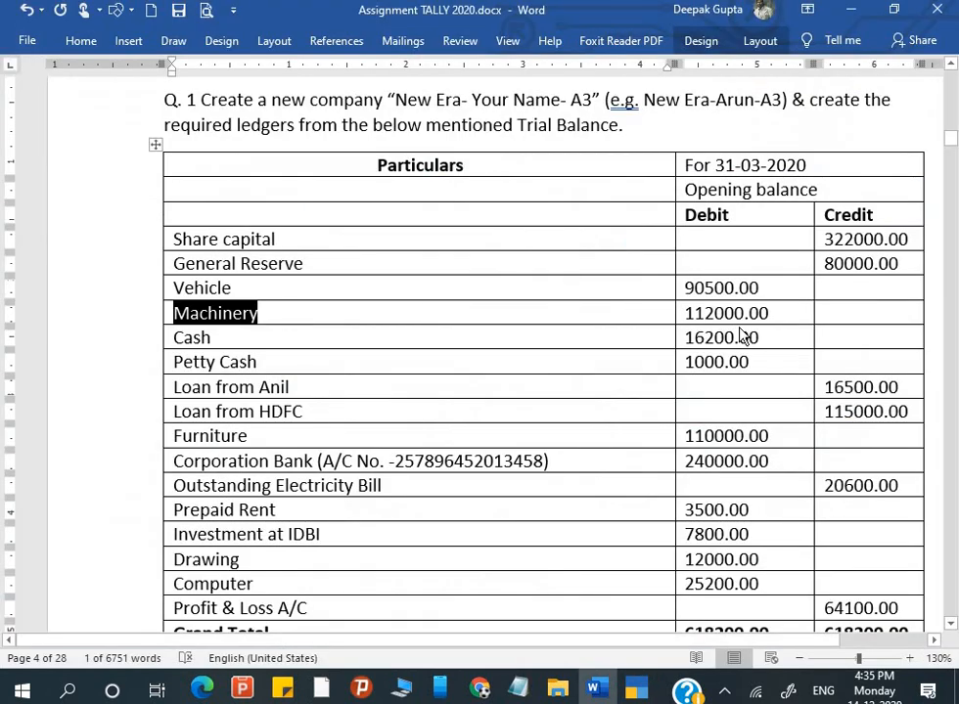
key(alt+Tab)
key(BackSpace)
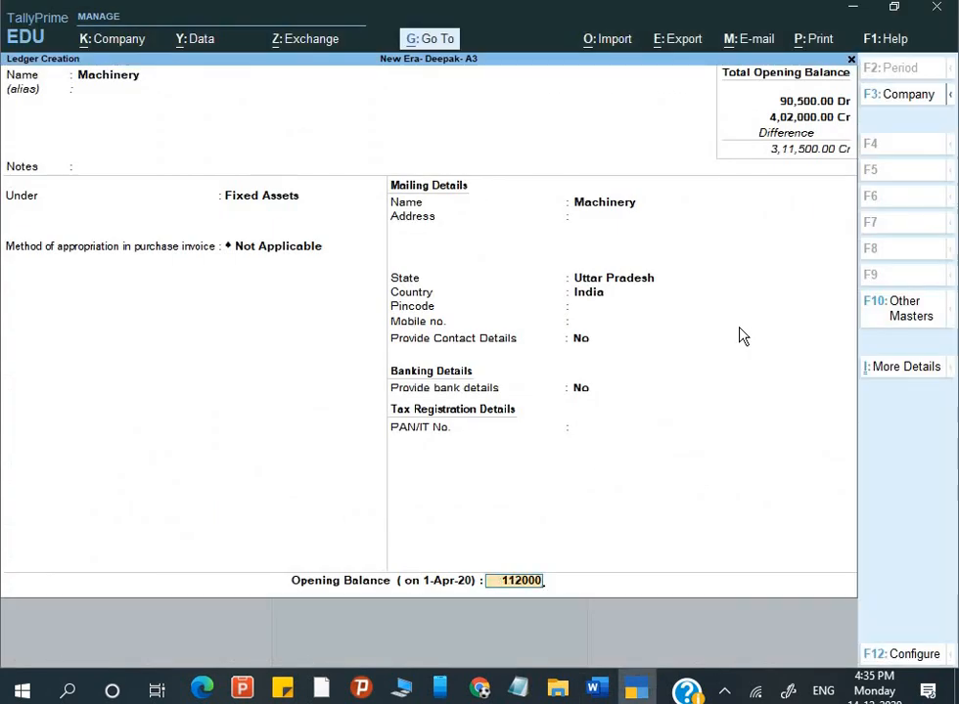
key(Return)
key(Return)
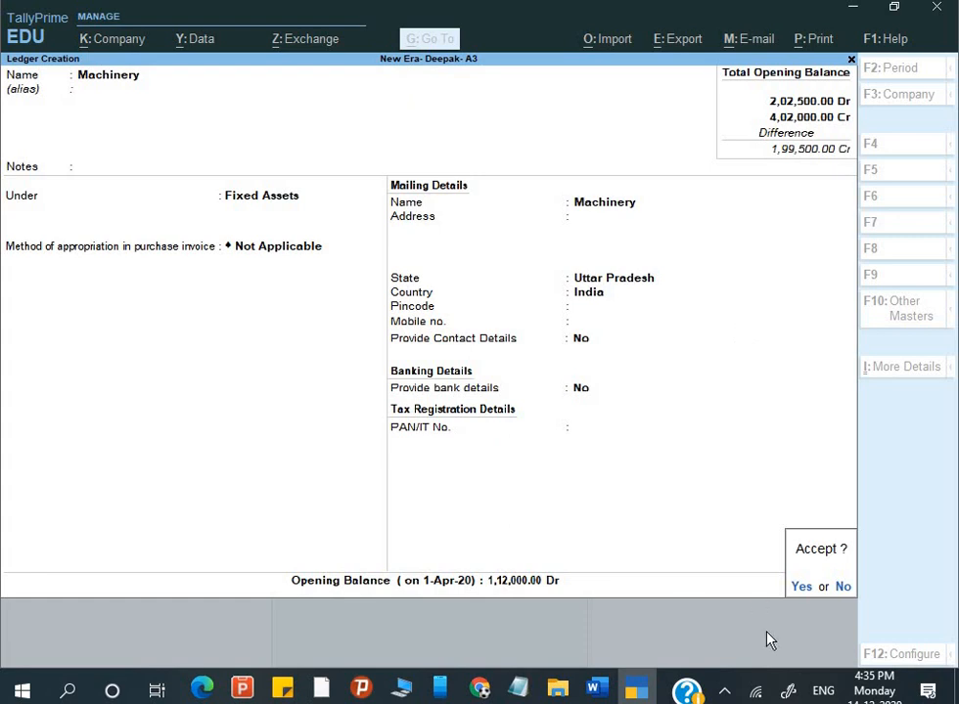
key(alt+Tab)
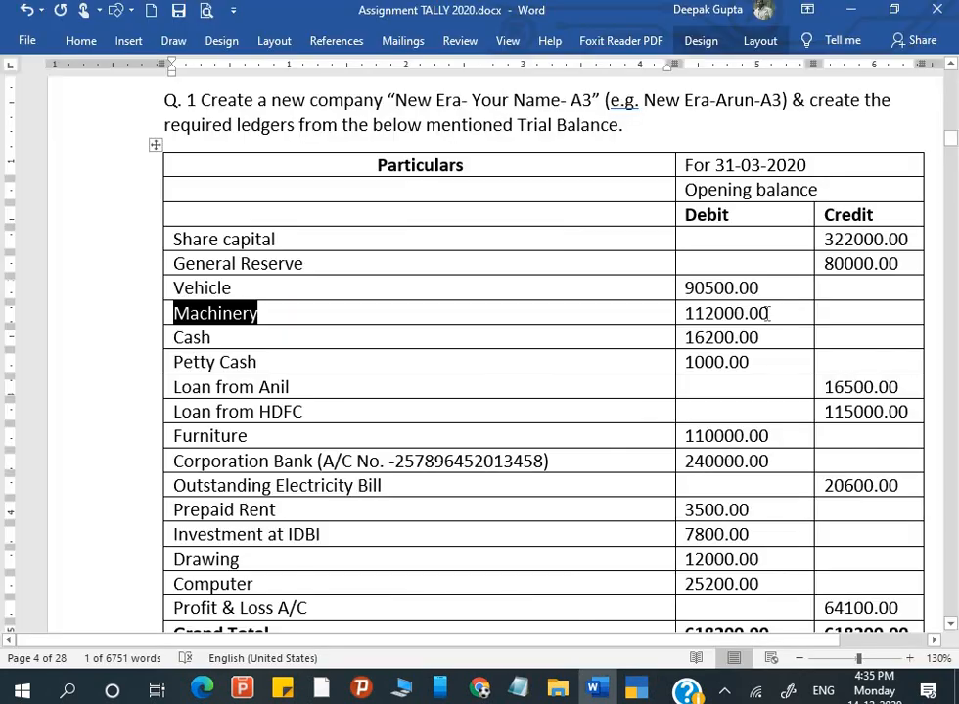
key(alt+Tab)
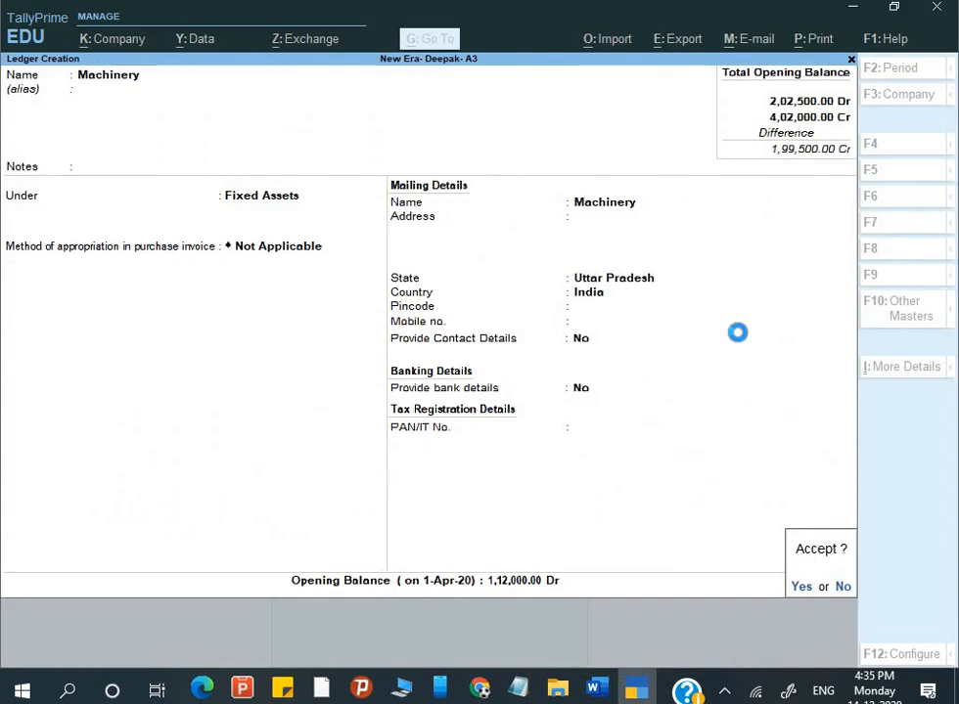
key(Return)
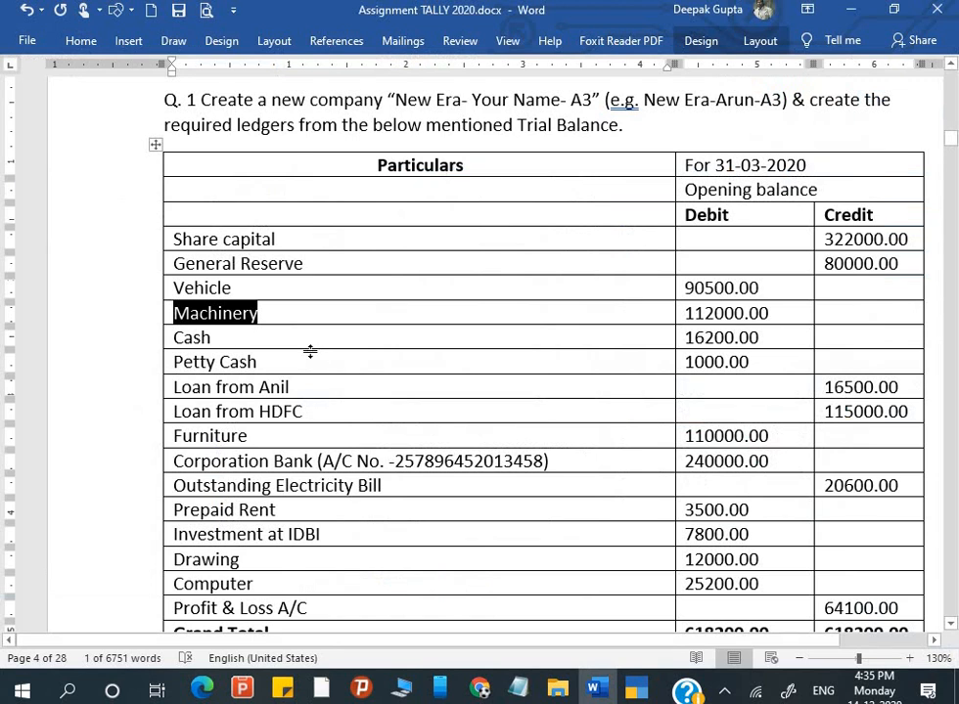
- Find the Cash row in the Word trial balance and try to create a ledger named Cash in TallyPrime
click(279, 336)
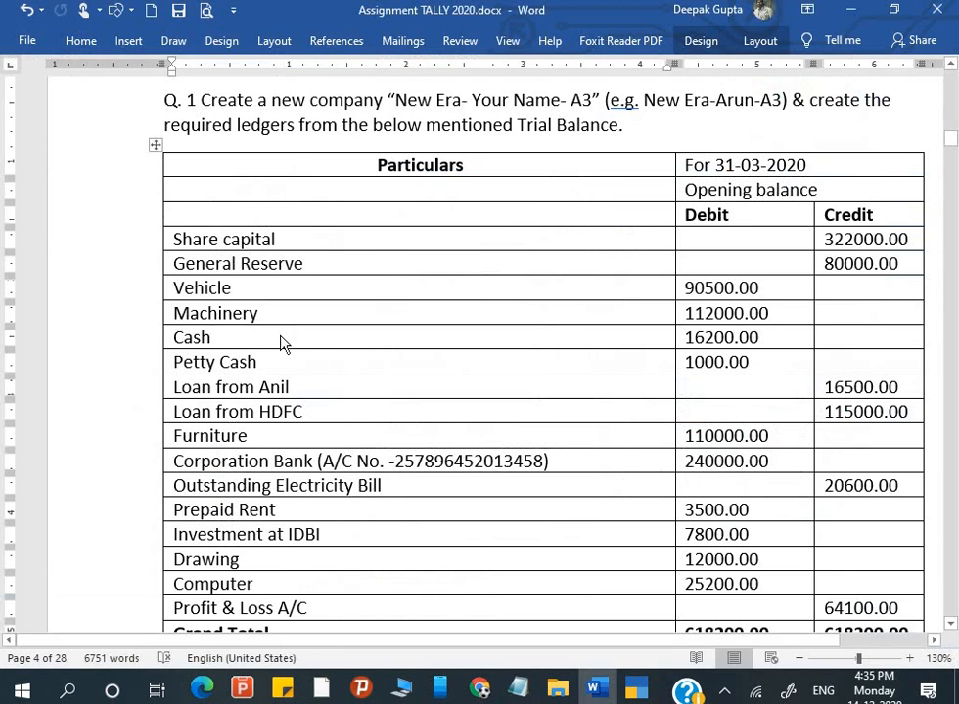
key(alt+Tab)
text(Ca)
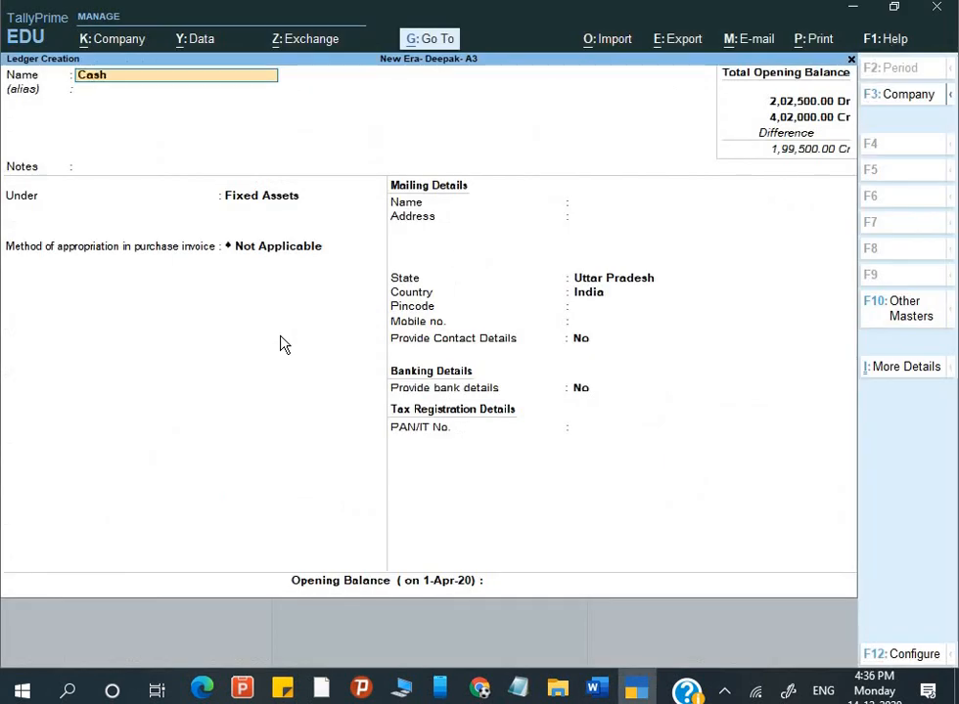
key(Return)
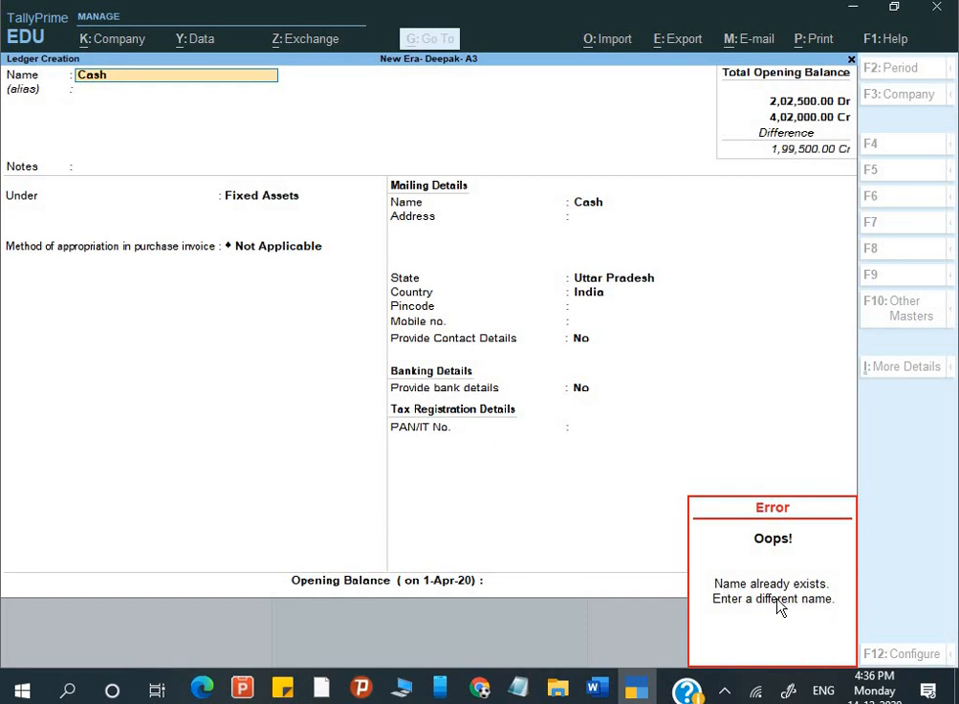
- Quit ledger creation without saving and open the existing Cash ledger for alteration
key(Escape)
key(Escape)
key(Escape)
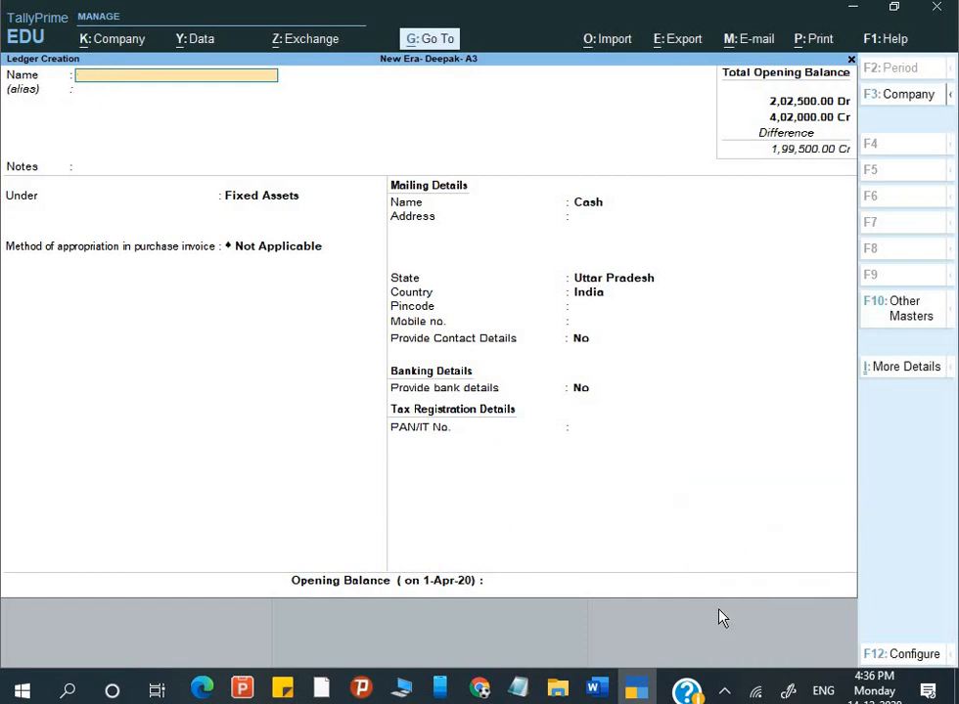
key(y)
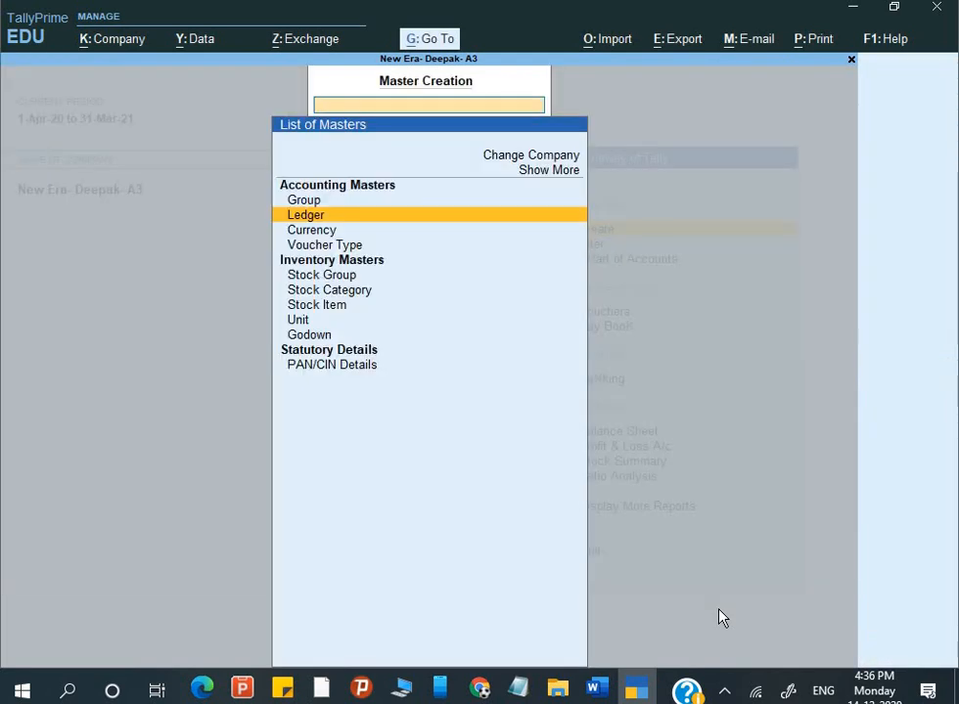
key(Escape)
key(Up)
key(Down)
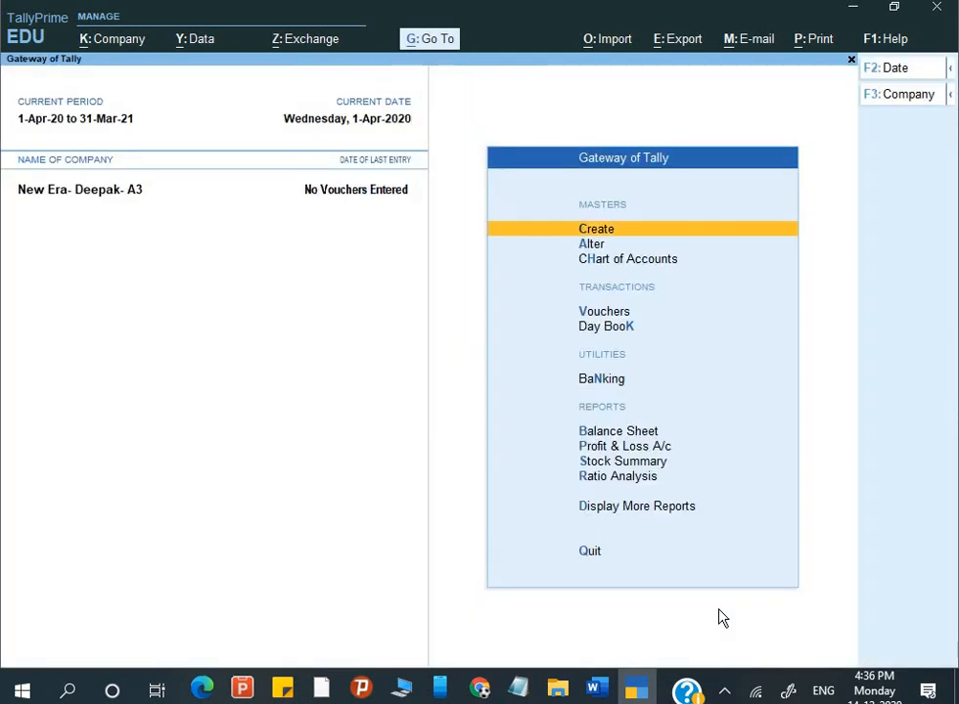
key(Down)
key(Return)
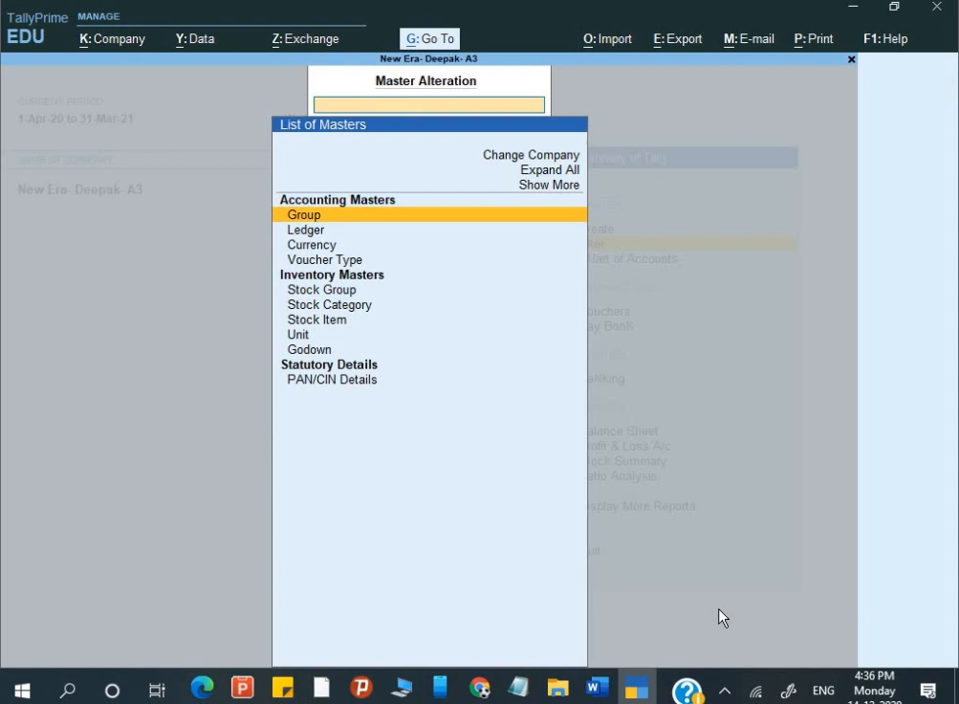
key(Down)
key(Return)
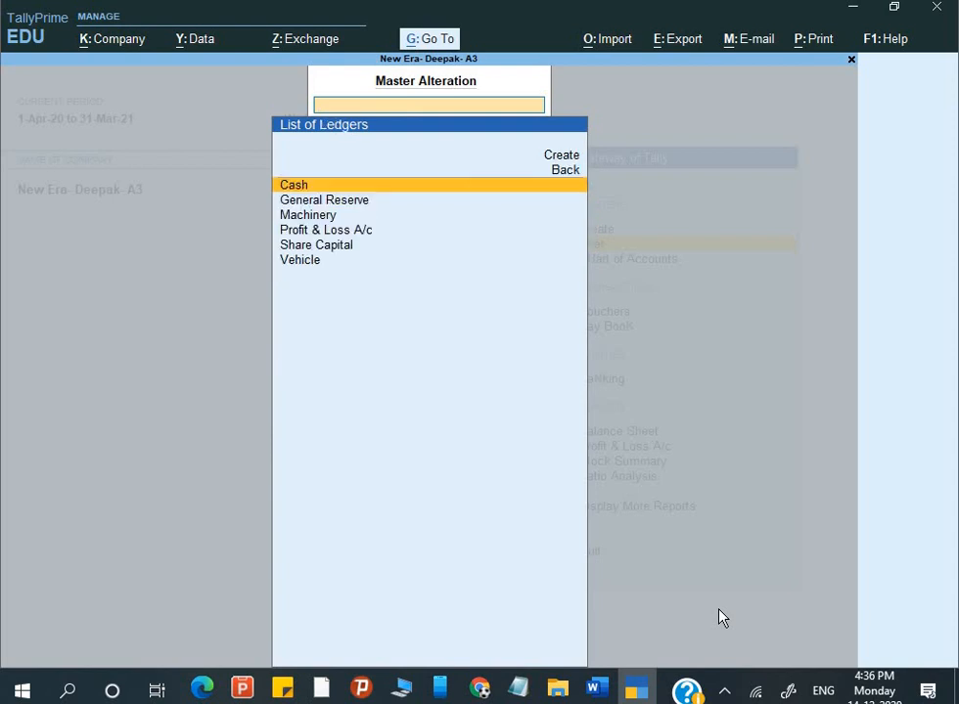
key(Return)
- Open the Cash ledger for alteration and keep its Cash-in-Hand group and default mailing, contact, banking and tax details
key(Return)
key(Return)
key(Return)
key(Return)
key(Return)
key(Return)
key(Return)
key(Return)
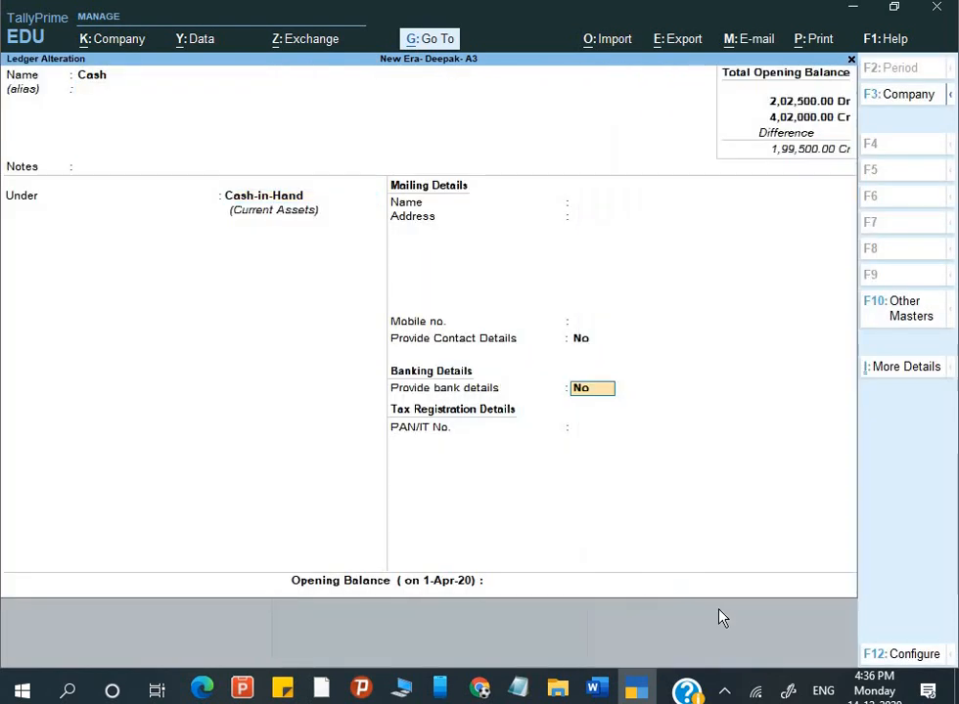
key(Return)
- Check the Cash amount in the Word trial balance, set the opening balance to 16,200 Dr in TallyPrime, and save the ledger
key(alt+Tab)
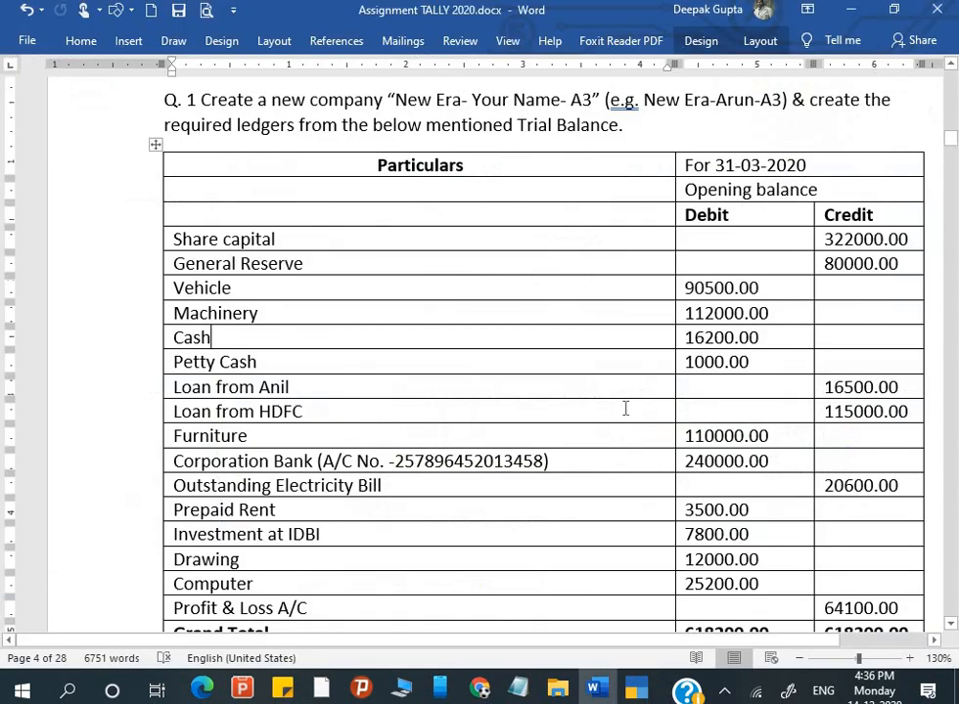
drag(760, 338, 675, 337)
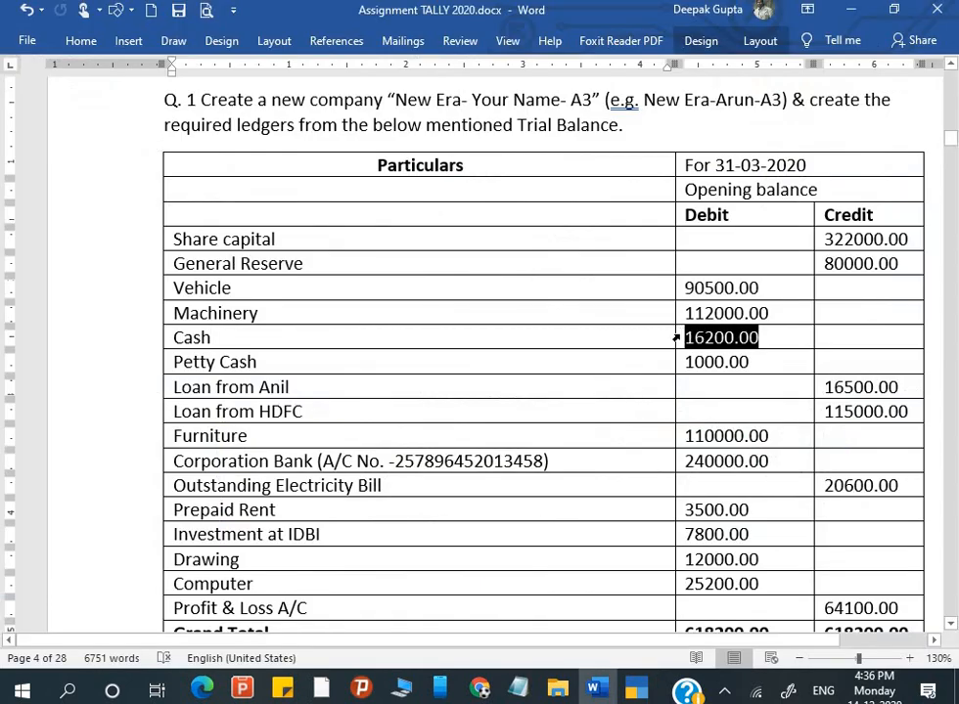
key(alt+Tab)
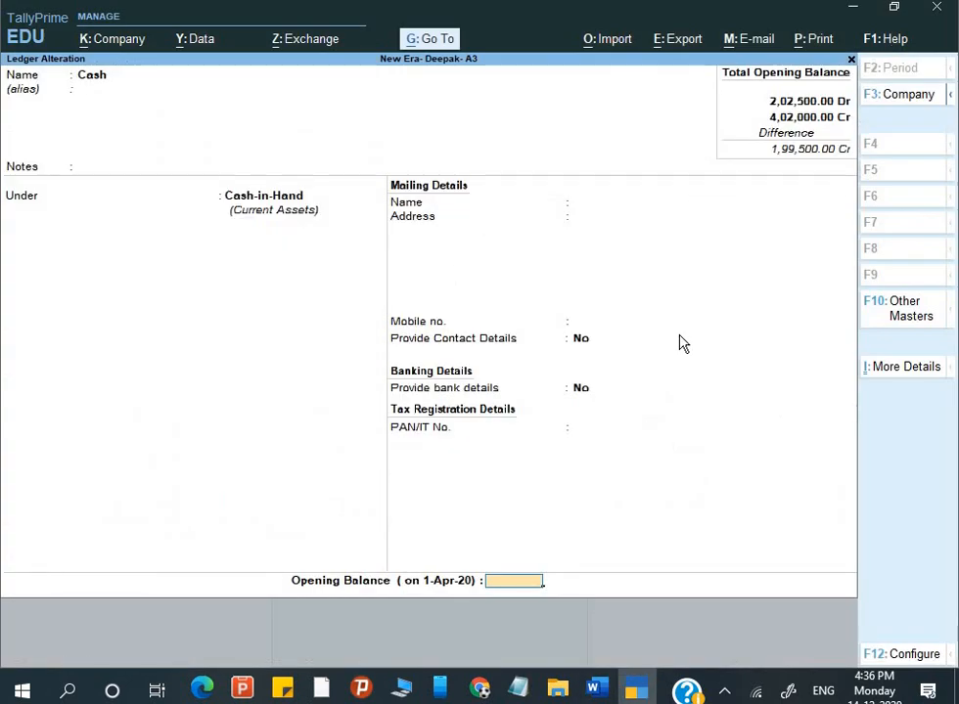
text(16,200)
key(Return)
key(Return)
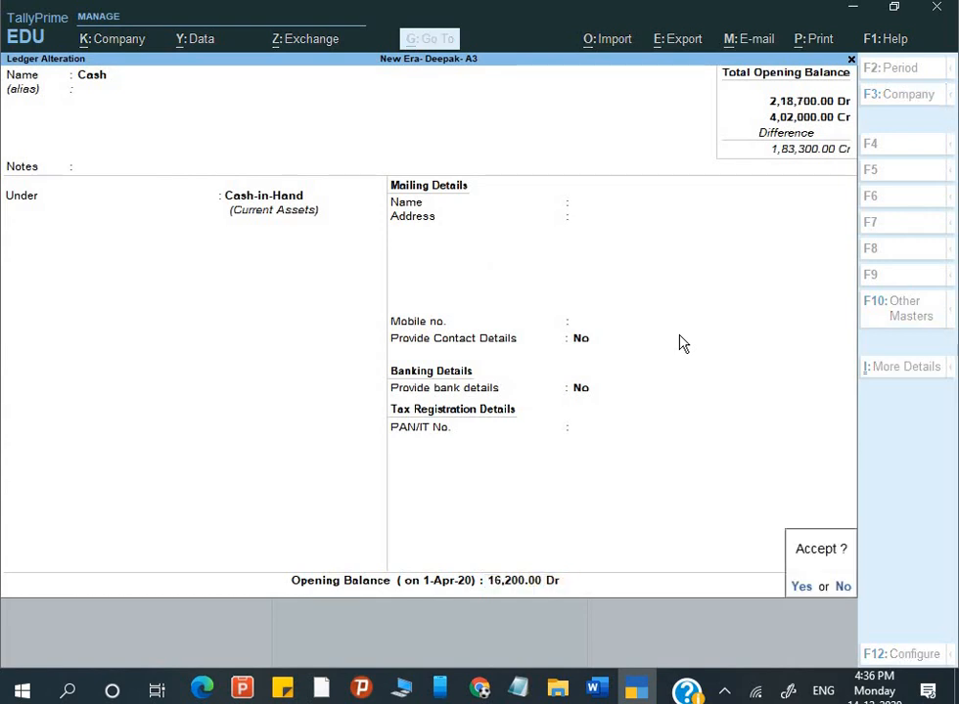
key(Return)
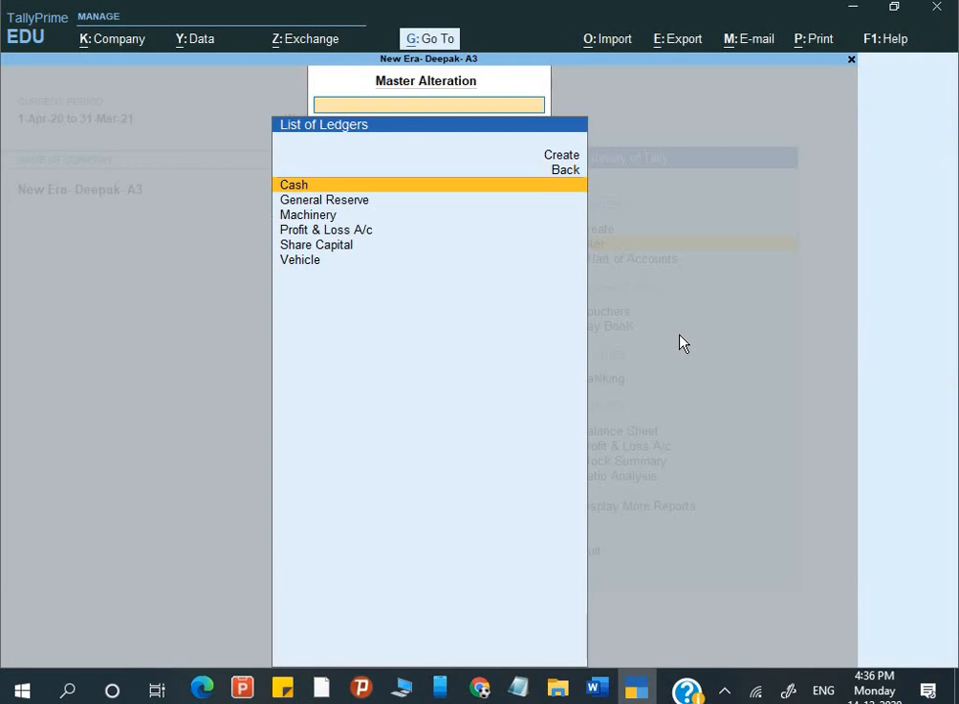
- Find the Petty Cash row in the Word trial balance, leave ledger alteration in TallyPrime, and start creating a new ledger
key(alt+Tab)
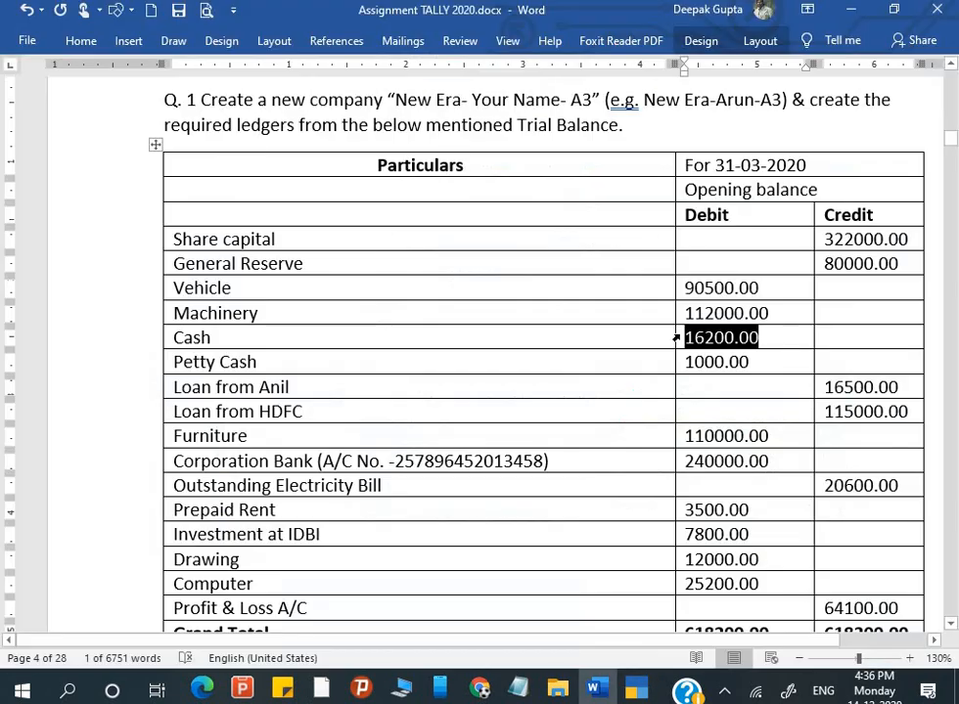
click(279, 362)
key(alt+Tab)
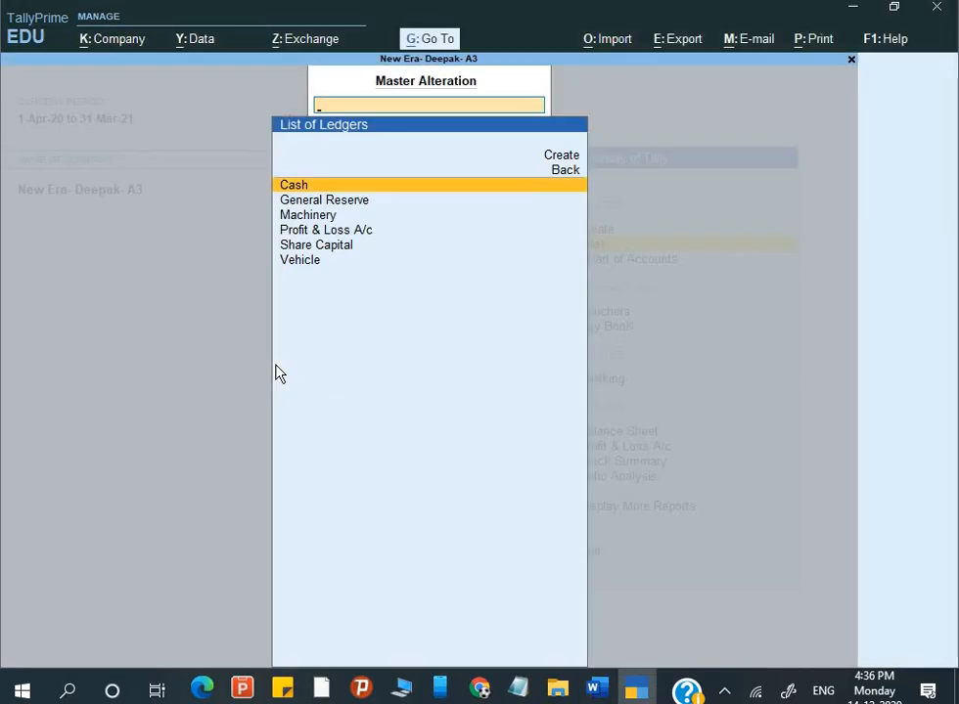
key(Escape)
key(Escape)
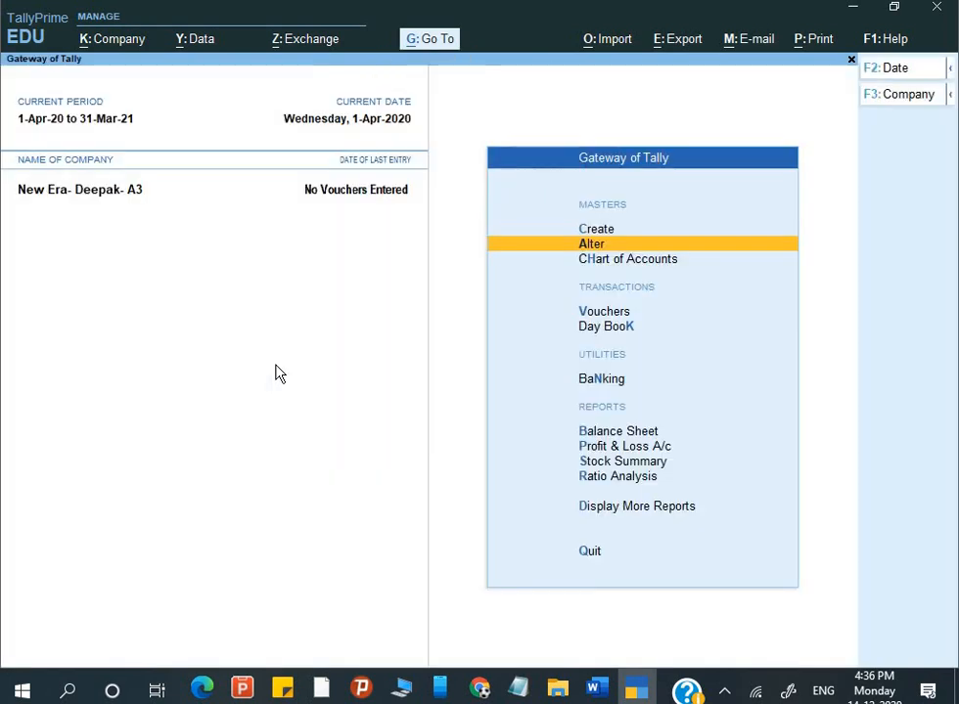
key(Up)
key(Return)
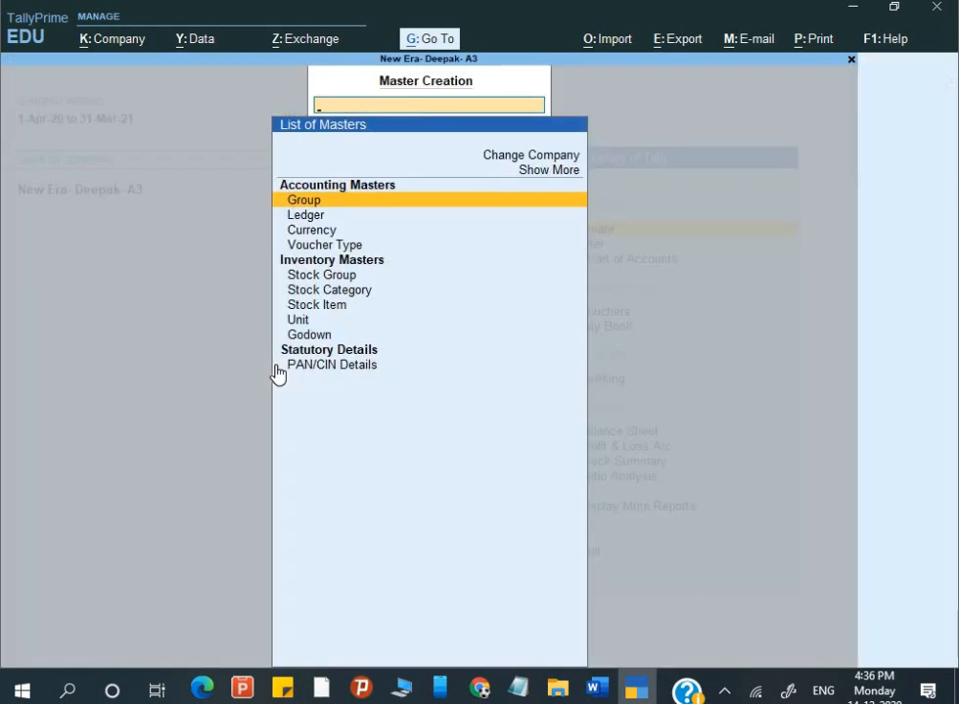
key(Down)
key(Return)
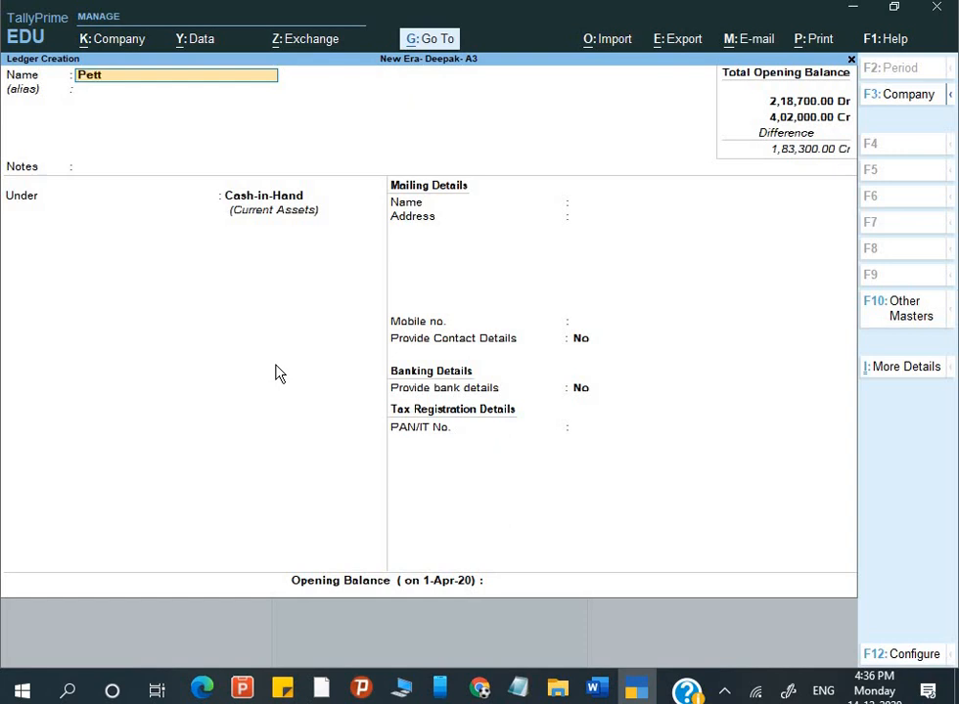
- Name the new ledger Petty Cash and place it under Cash-in-Hand with the default details
text(Petty Cas)
key(Return)
key(Return)
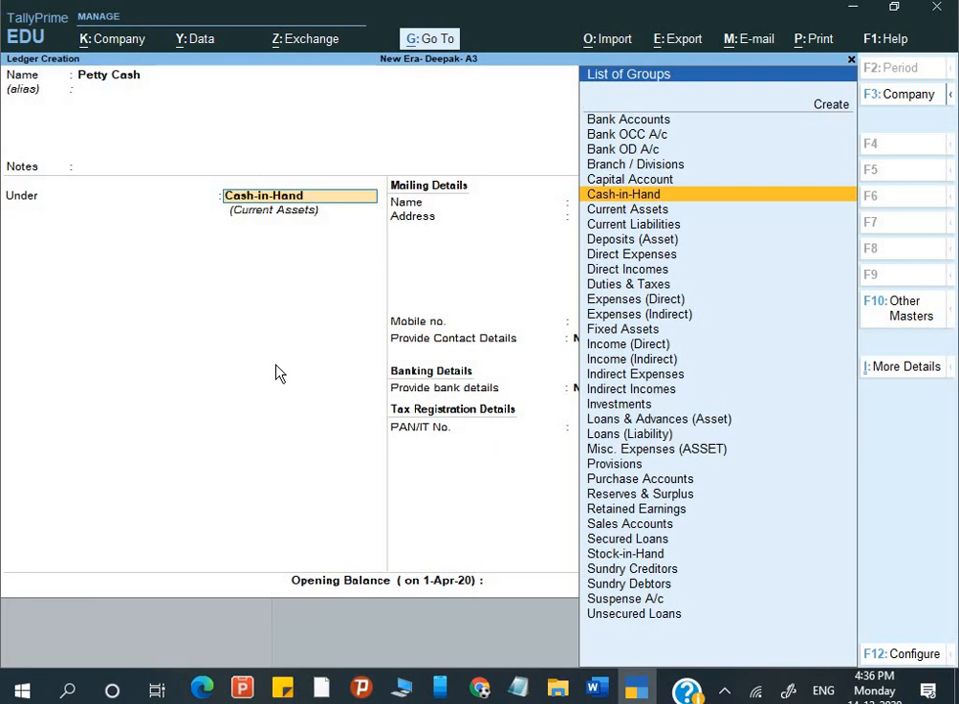
key(Return)
key(Return)
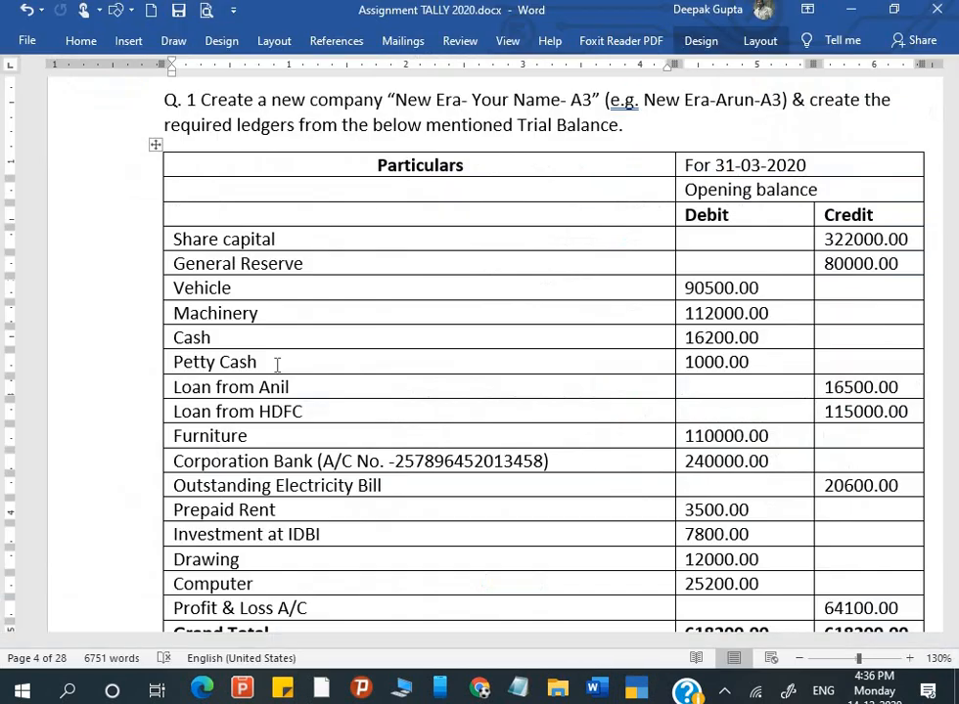
- Check the Petty Cash amount in the Word trial balance, set its opening balance to 1,000 Dr in TallyPrime, and save the ledger
key(alt+Tab)
key(alt+Tab)
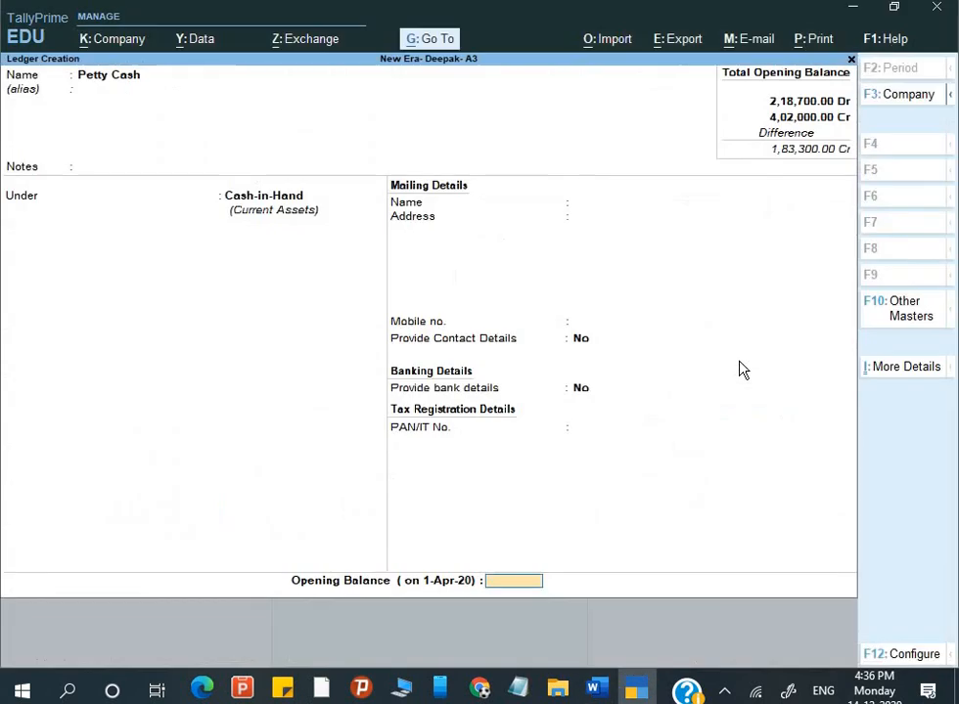
text(10000)
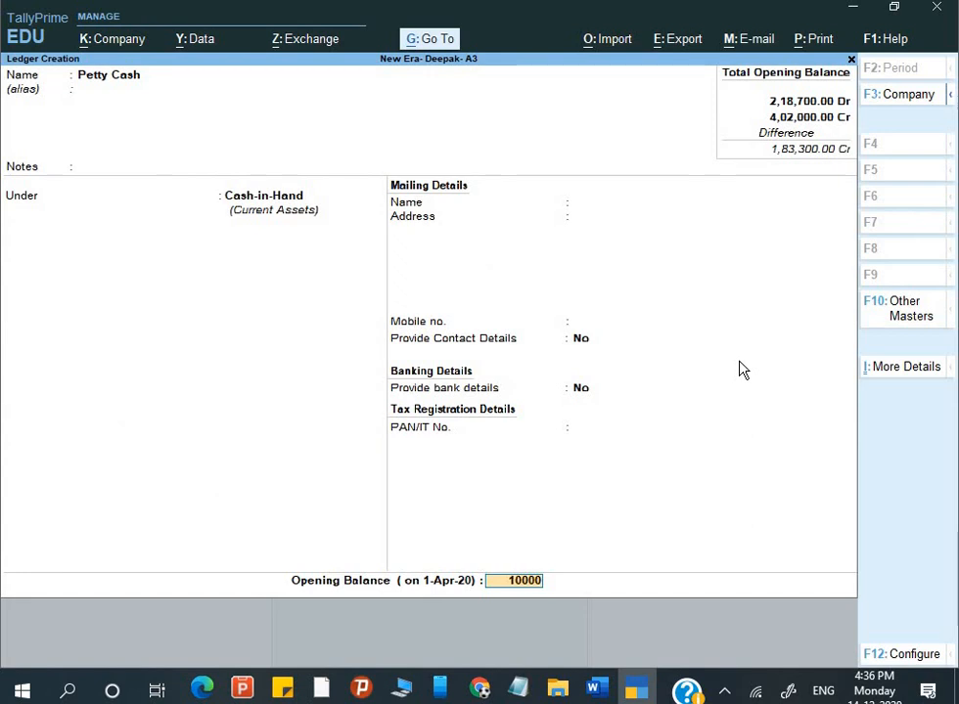
key(BackSpace)
key(Return)
key(Return)
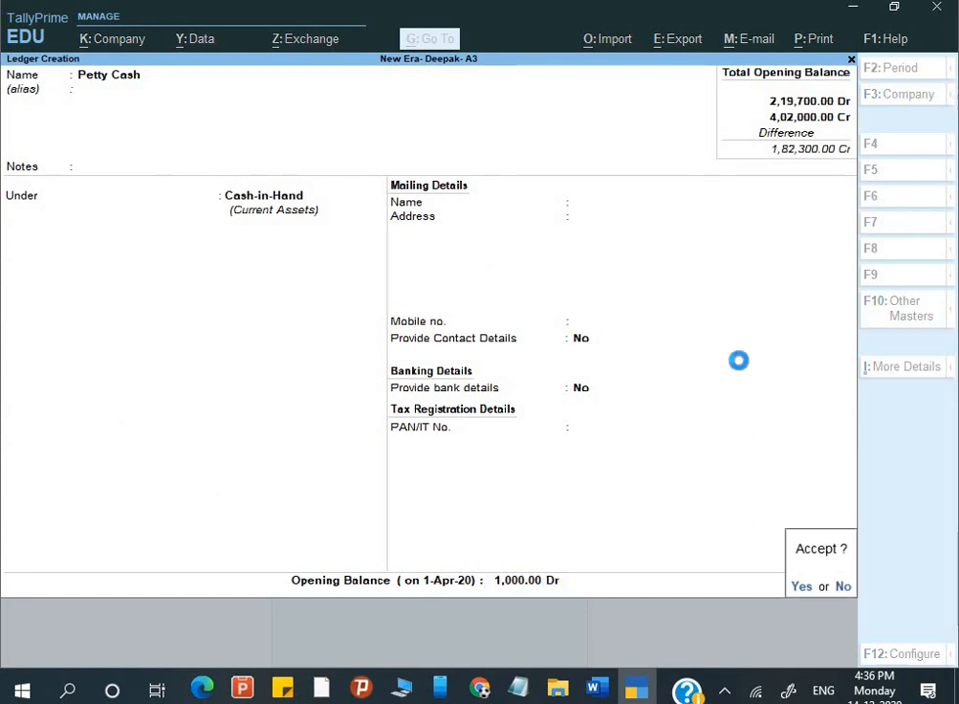
key(Return)
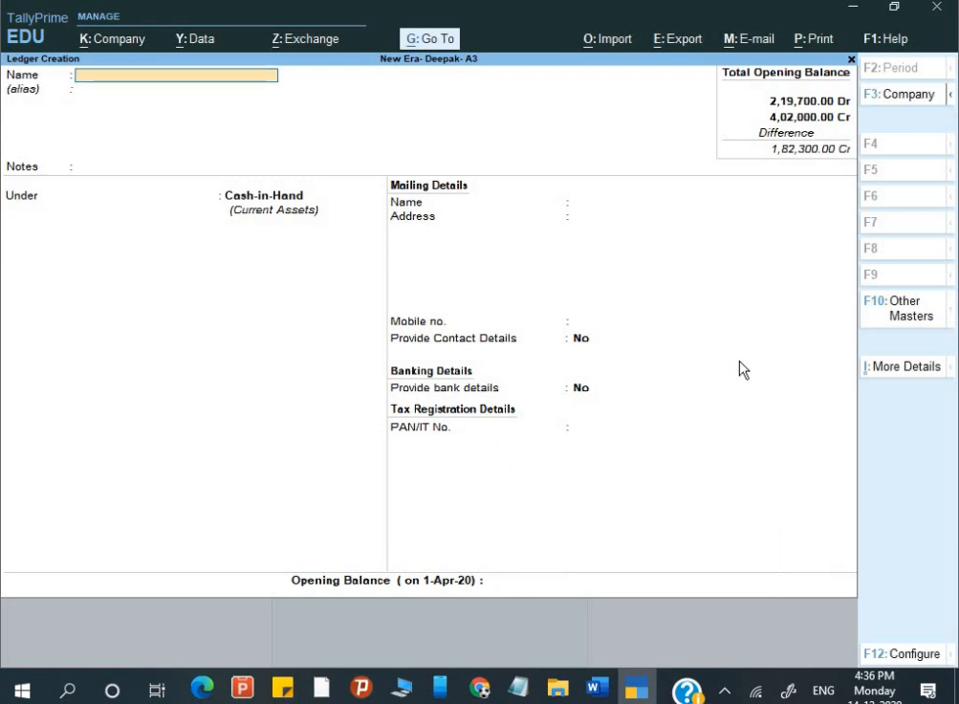
- Quit single ledger creation and open the list of ledgers in the Chart of Accounts
key(Escape)
key(Return)
key(Escape)
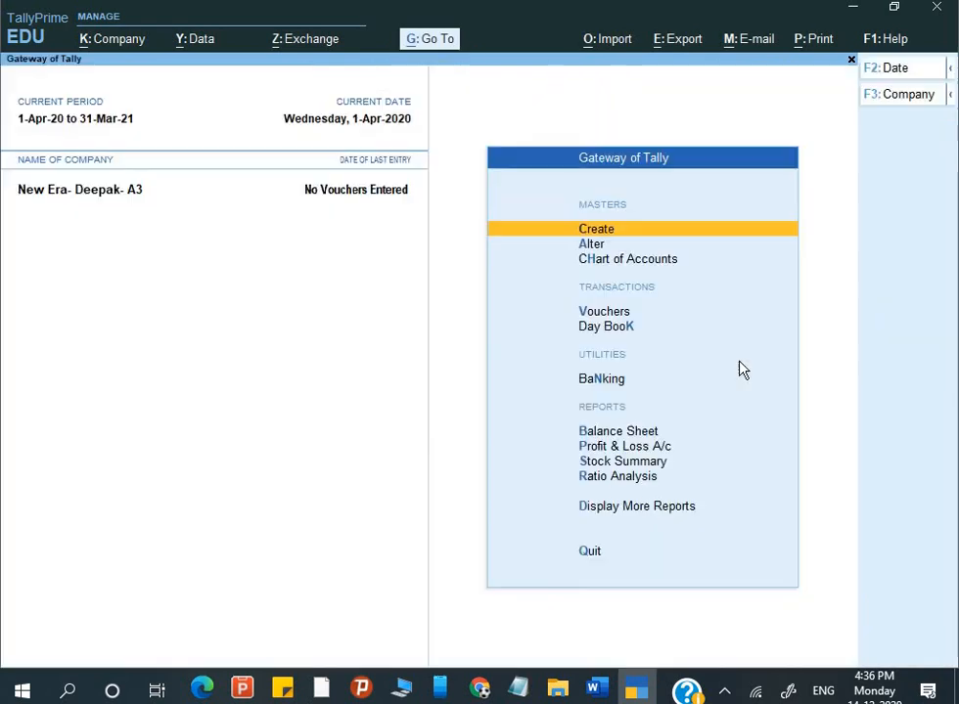
key(Escape)
key(Escape)
key(Down)
key(Down)
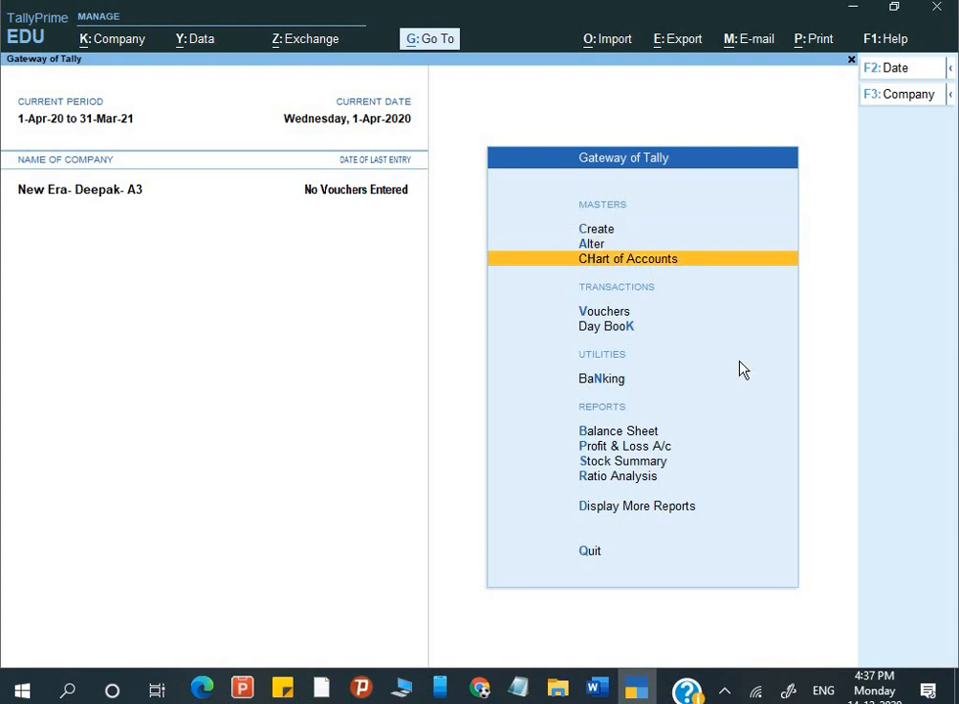
key(Return)
key(Return)
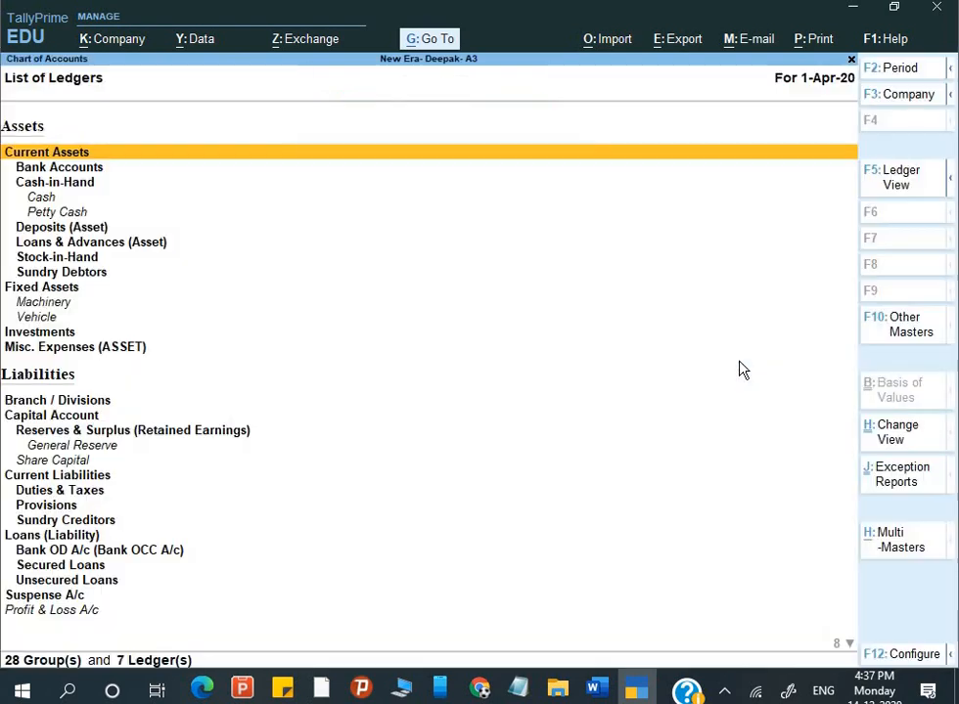
- Start Multi Create for ledgers, look through the available groups, and keep All Items as the parent group
click(892, 546)
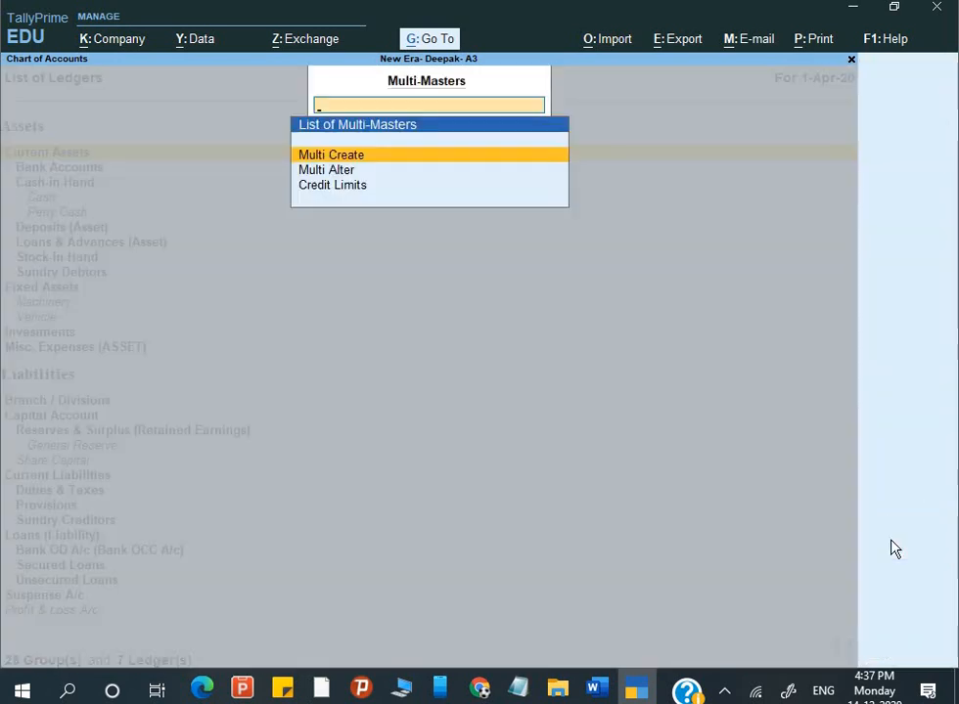
key(Return)
key(Return)
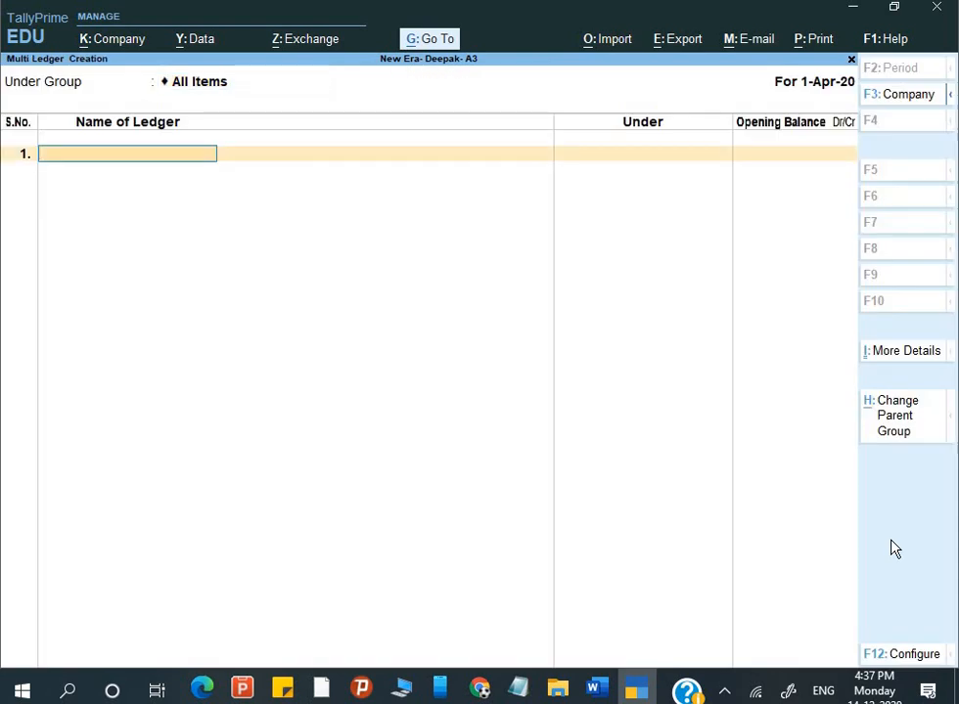
key(BackSpace)
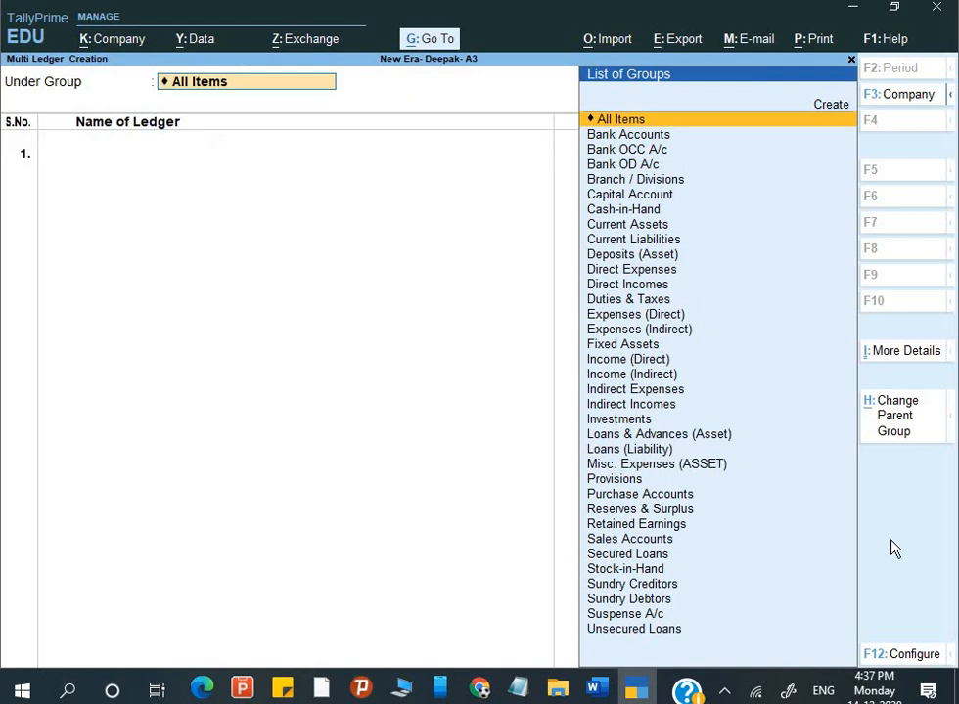
key(Down)
key(Down)
key(Down)
key(Down)
key(Down)
key(Down)
key(Up)
key(Up)
key(Up)
key(Up)
key(Up)
key(Up)
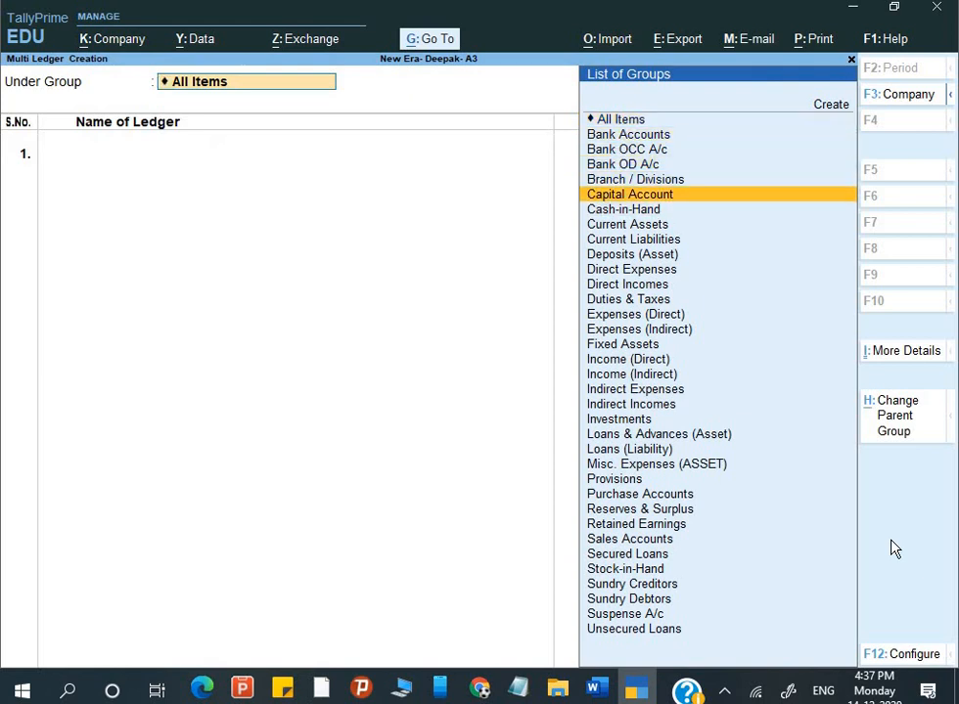
key(Return)
- Copy the individual lender's loan name from the Word trial balance into TallyPrime's first ledger row and assign it to Unsecured Loans
key(alt+Tab)
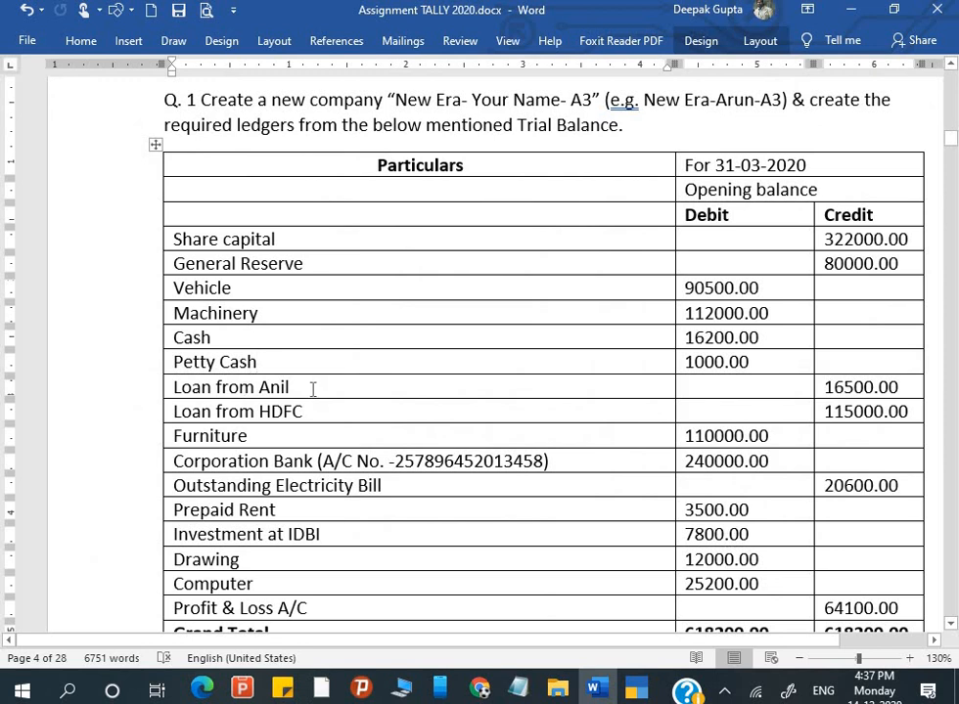
drag(292, 387, 175, 389)
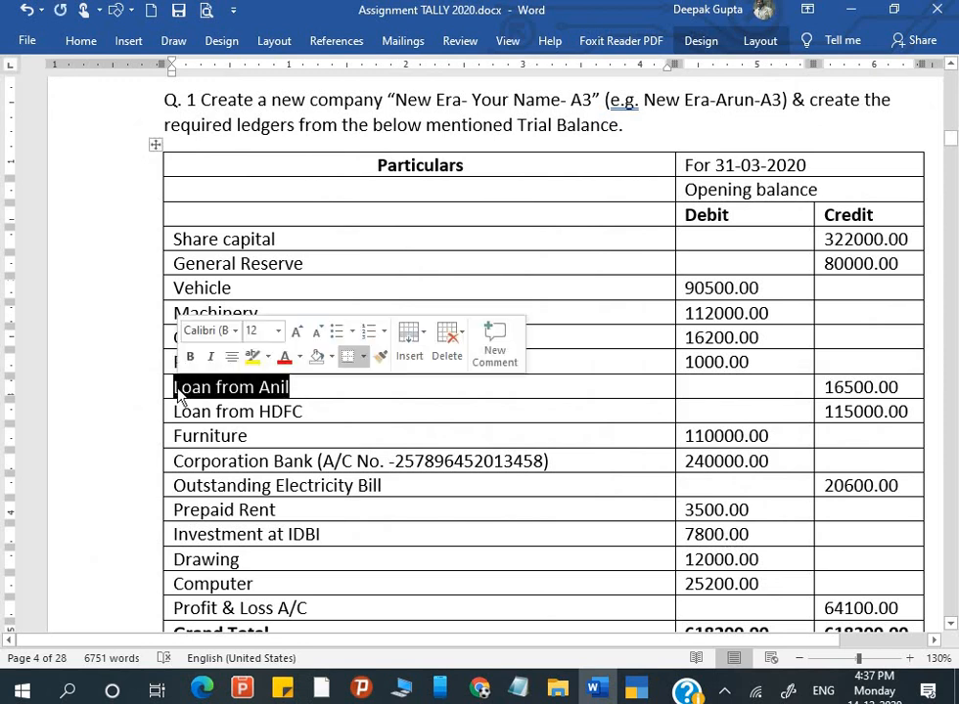
key(ctrl+c)
key(alt+Tab)
key(ctrl+alt+v)
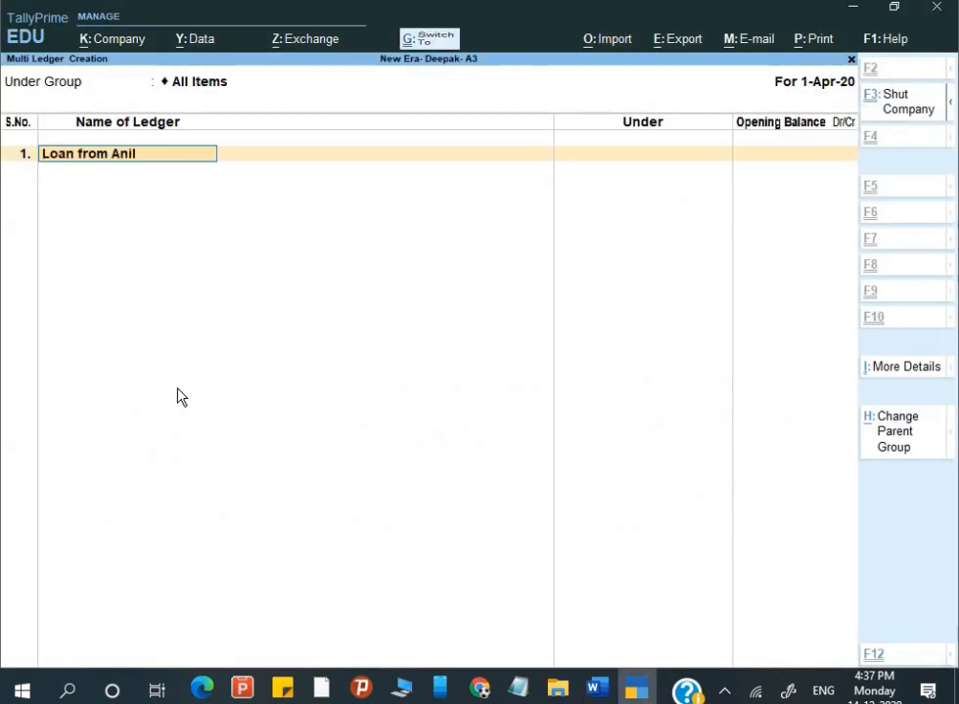
key(Return)
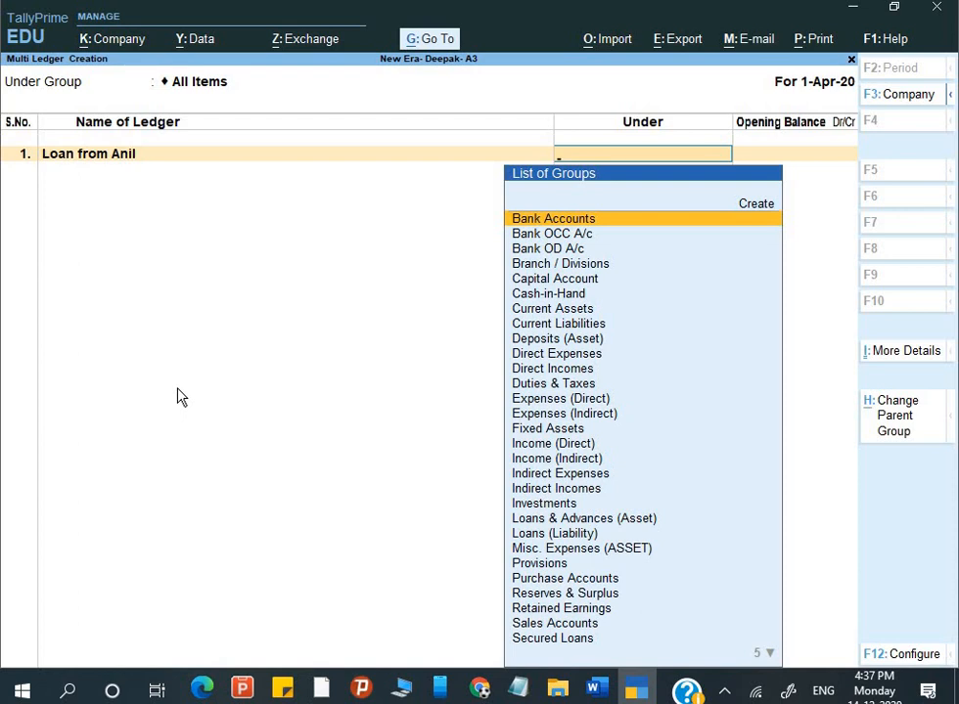
text(un)
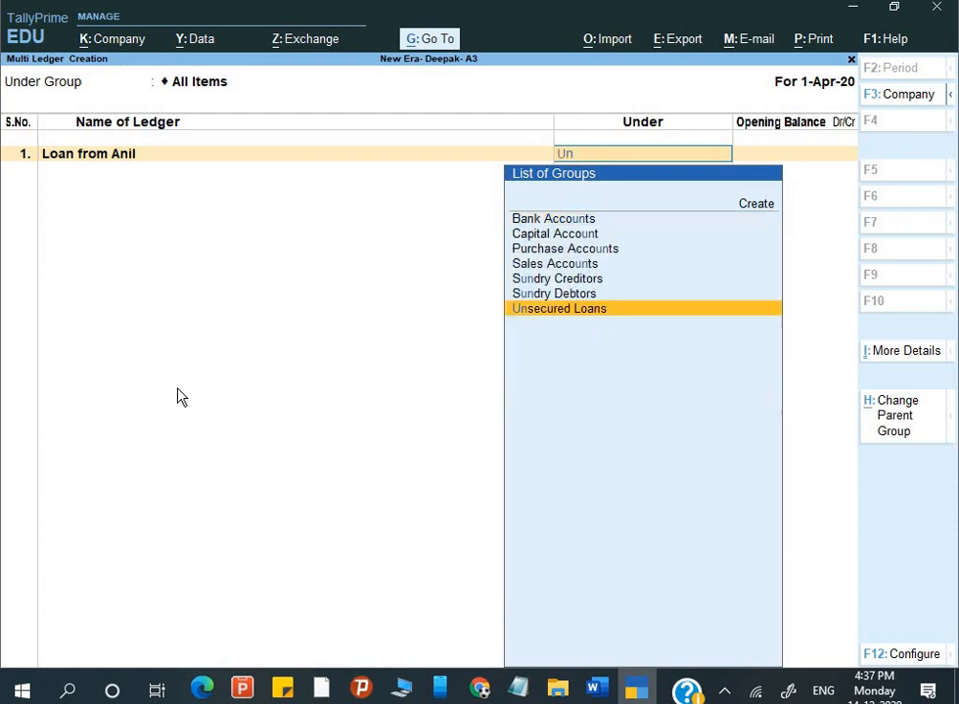
key(Return)
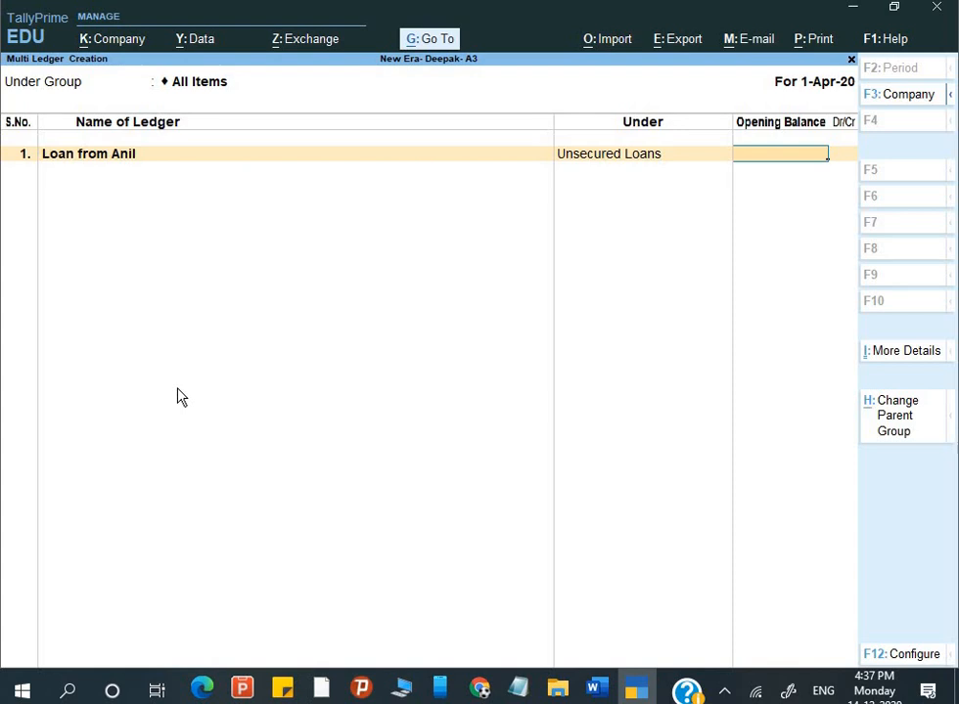
- Check the individual lender's loan amount in the Word trial balance and set its opening balance to 16,500 Cr in TallyPrime
key(alt+Tab)
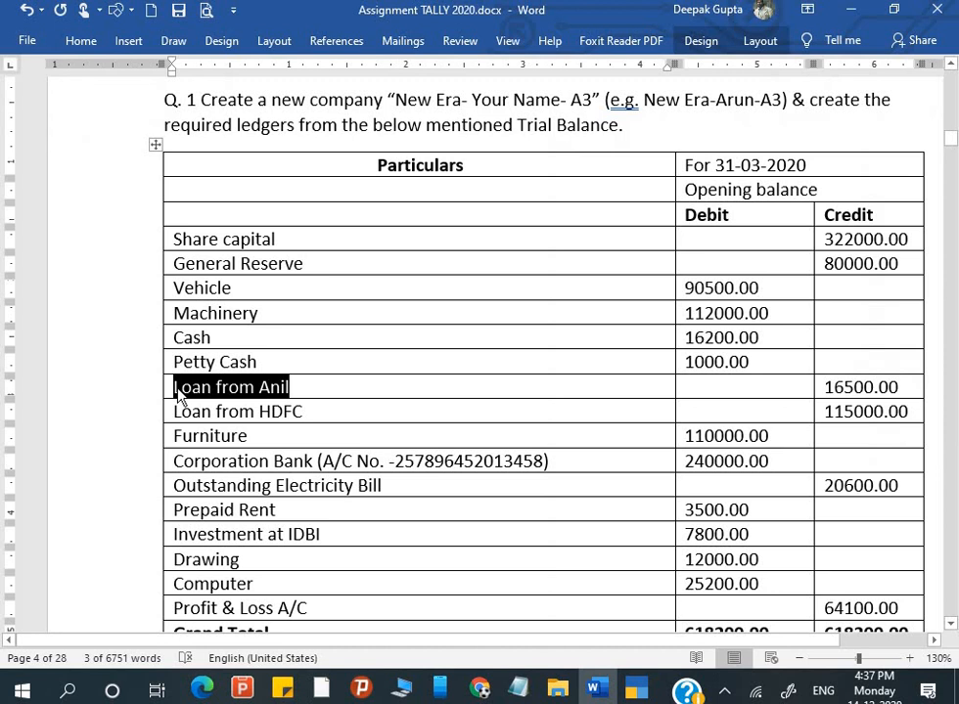
key(alt+Tab)
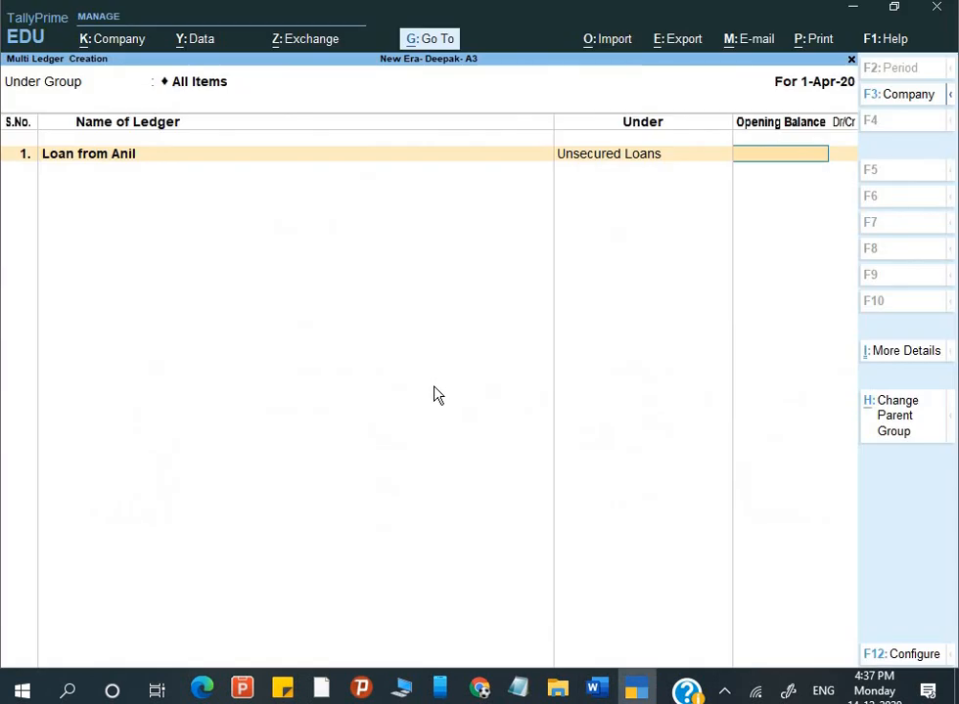
text(16500)
key(Return)
key(Return)
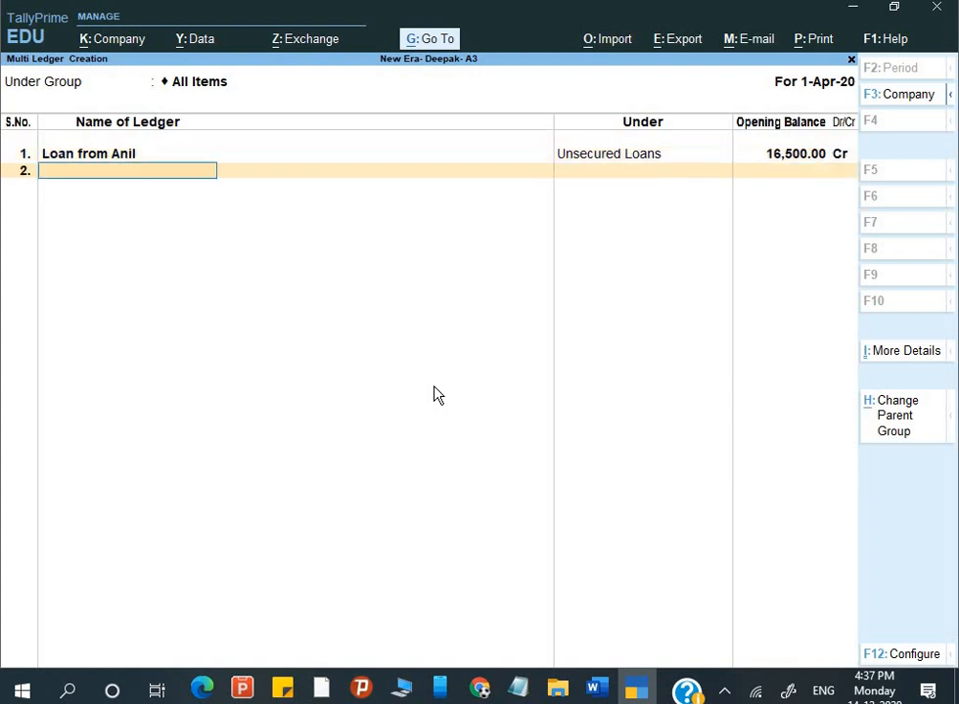
- Copy Loan from HDFC from the Word trial balance into TallyPrime's second ledger row and assign it to Secured Loans
key(alt+Tab)
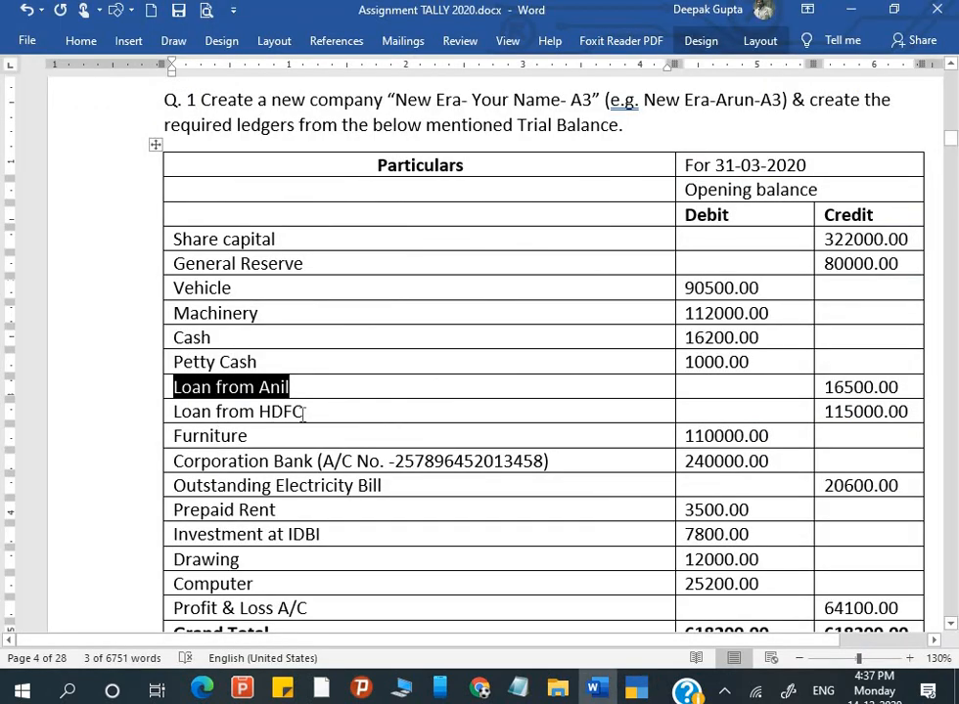
drag(300, 411, 172, 412)
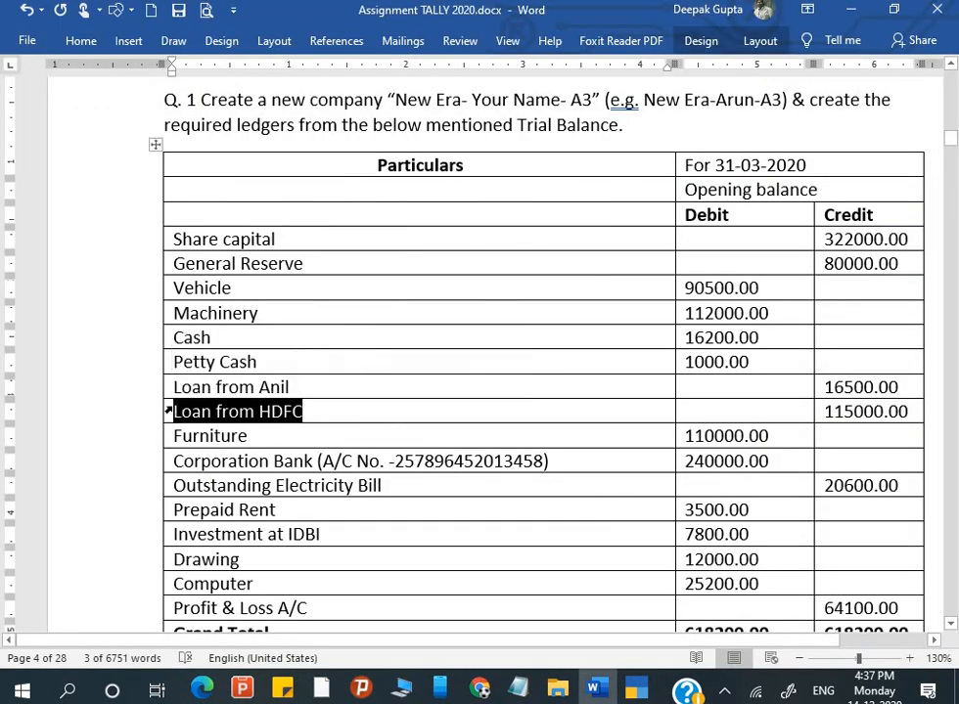
key(alt+Tab)
key(ctrl+alt+v)
key(Return)
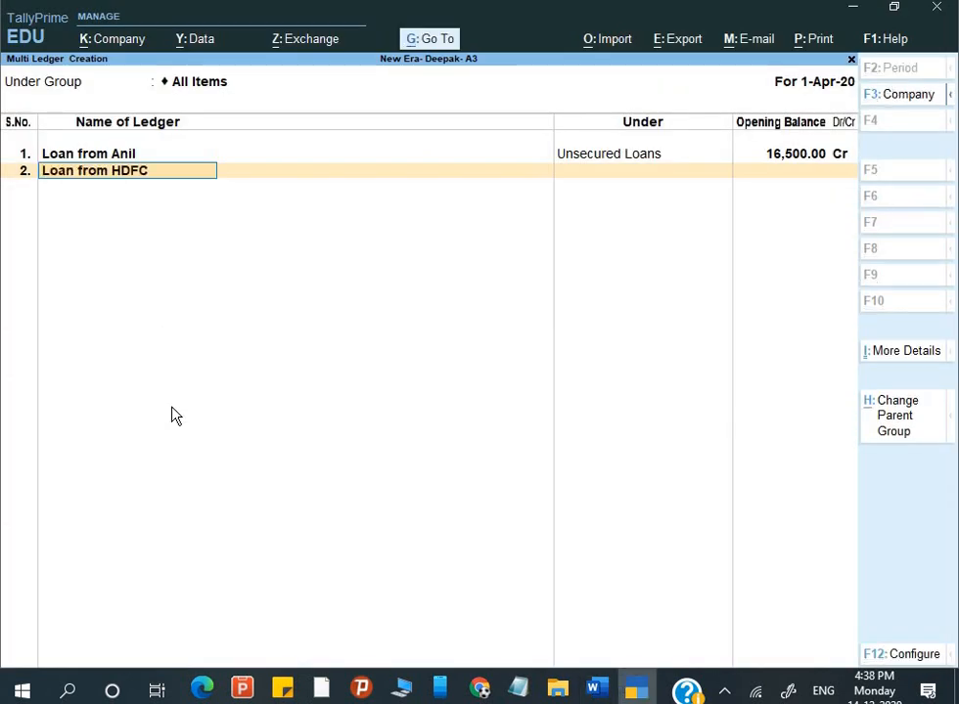
text(S)
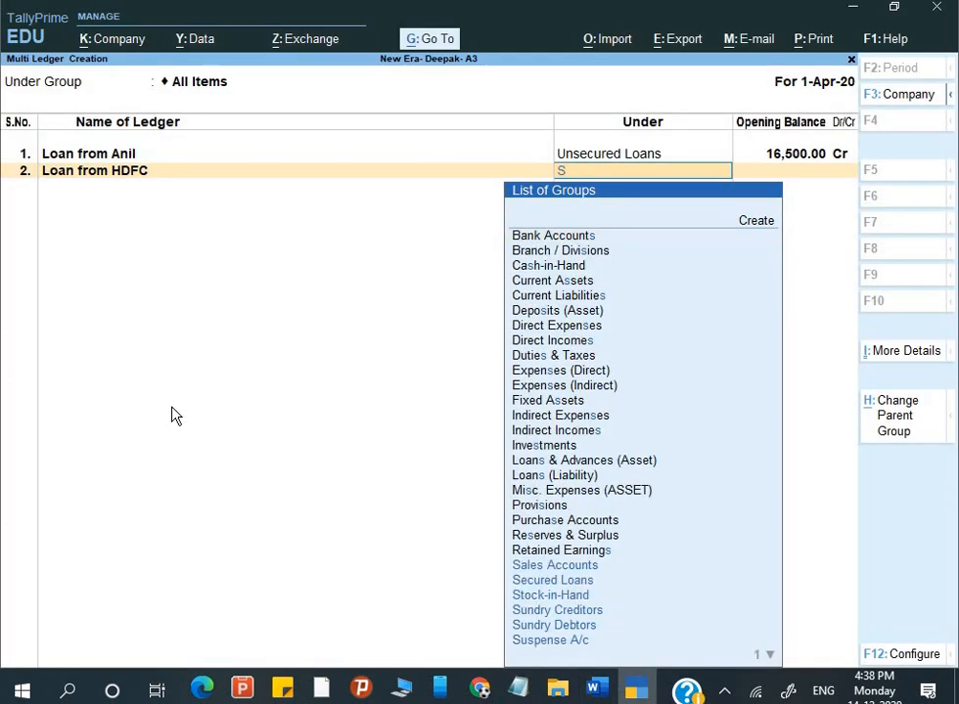
key(Down)
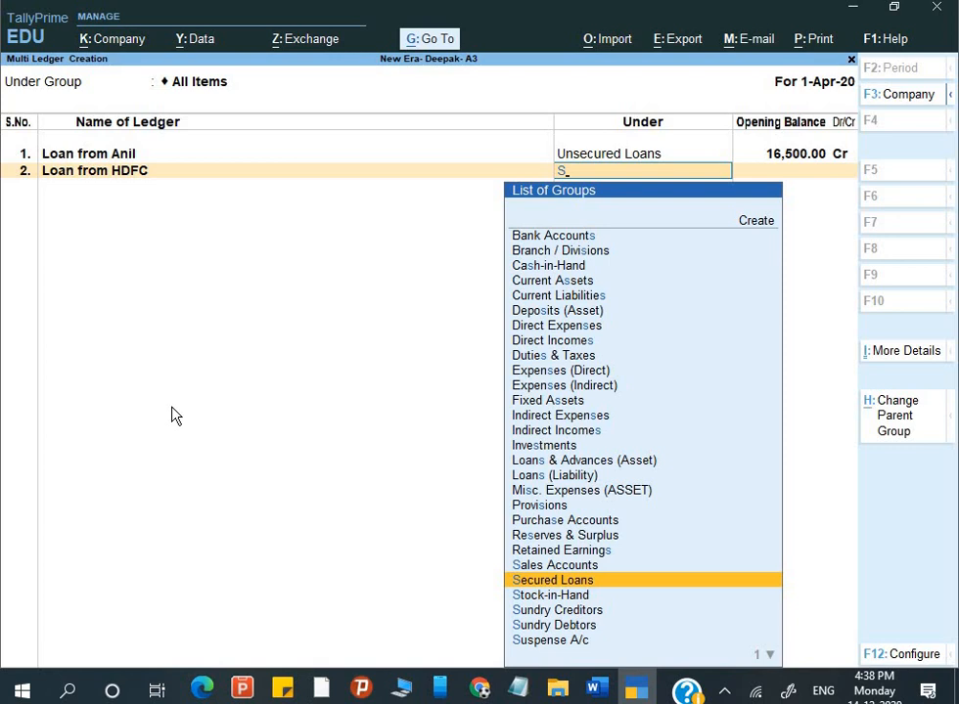
key(Return)
- Check the Loan from HDFC amount in the Word trial balance and set its opening balance to 1,15,000 Cr in TallyPrime
key(alt+Tab)
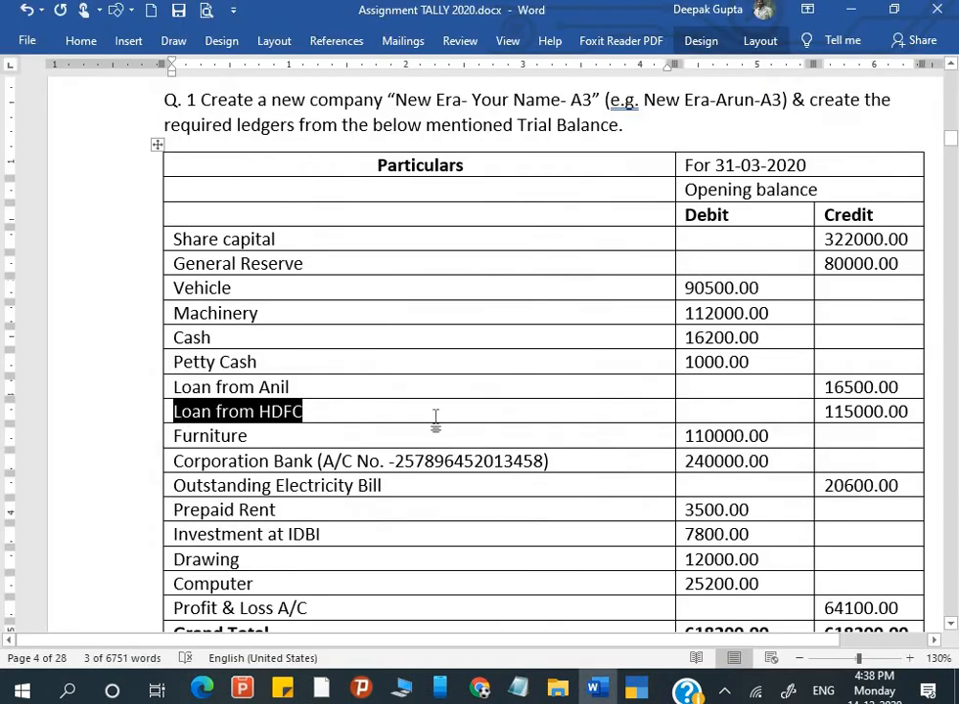
key(alt+Tab)
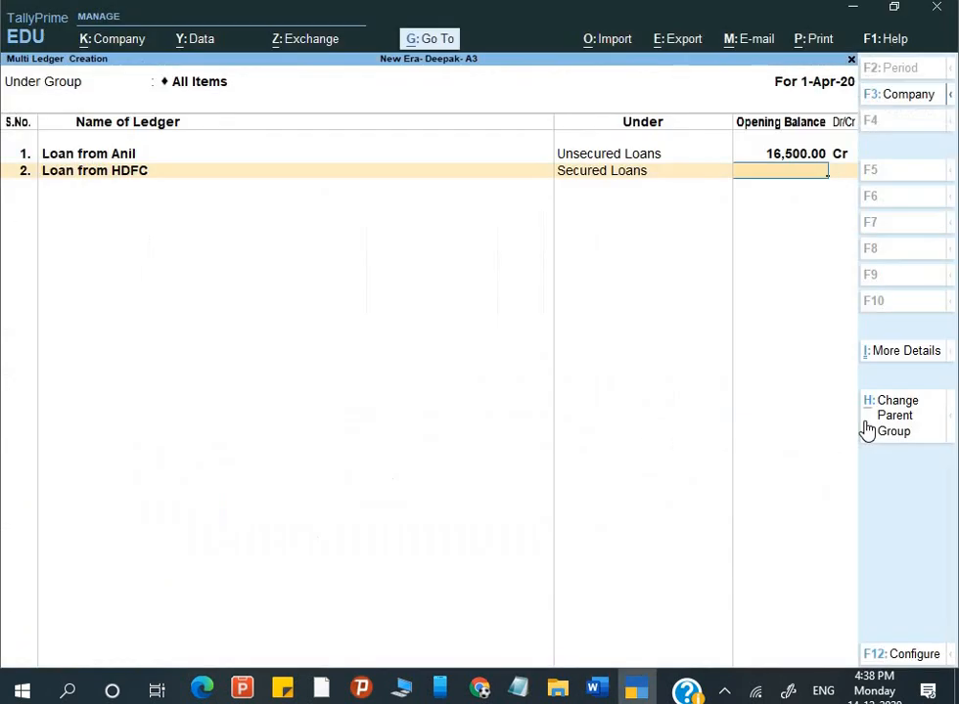
text(115000)
key(Return)
key(Return)
- Copy Furniture from the Word trial balance into TallyPrime's third ledger row and assign it to Fixed Assets
key(alt+Tab)
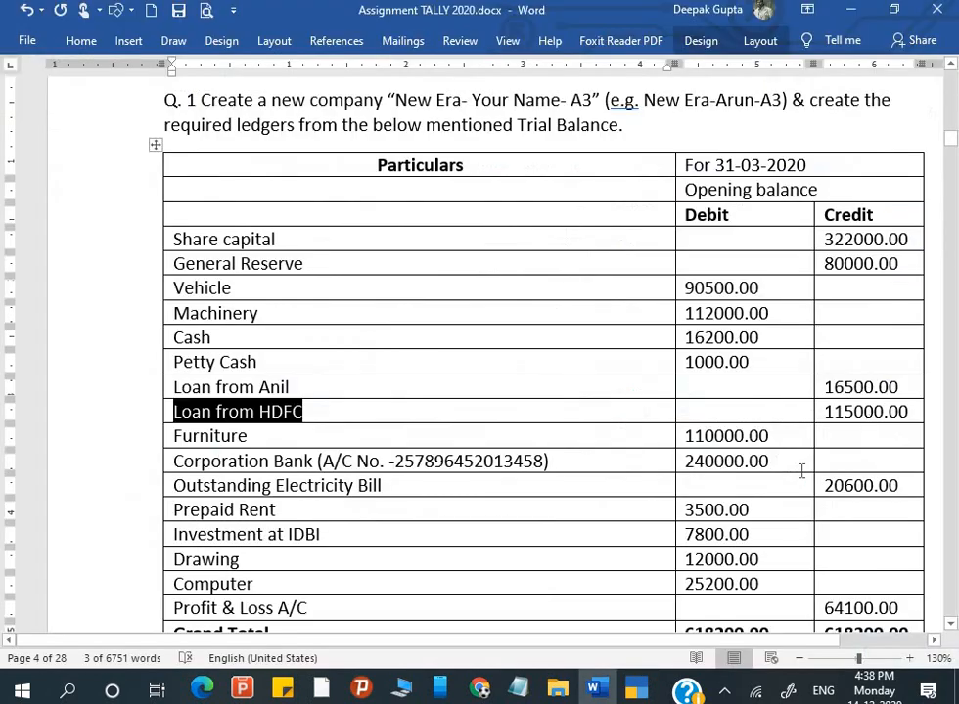
drag(249, 436, 164, 434)
key(alt+Tab)
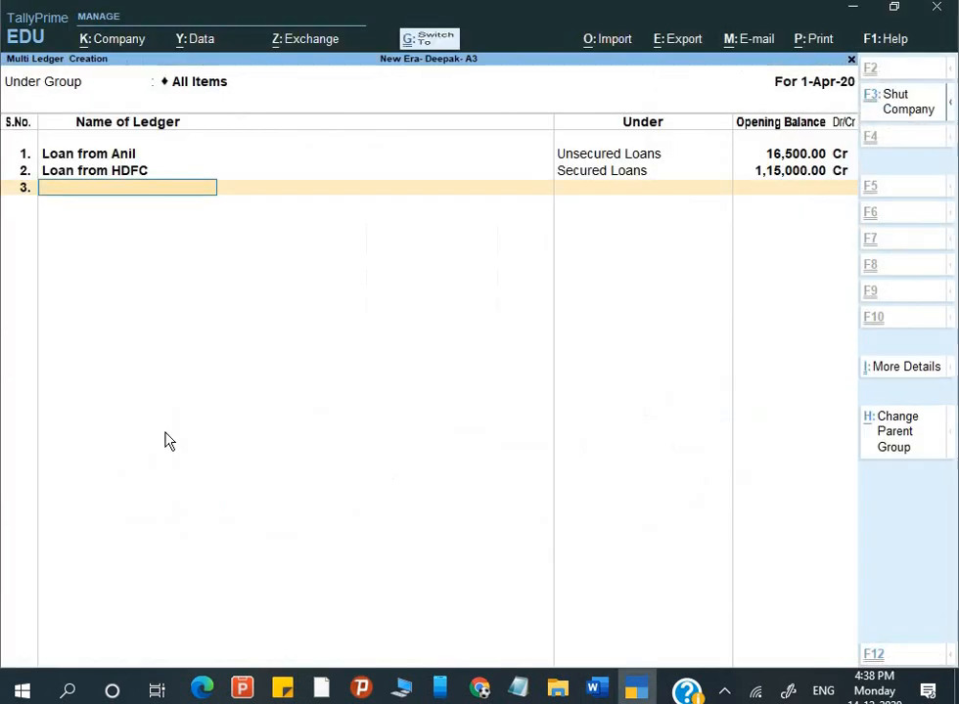
key(ctrl+v)
key(Return)
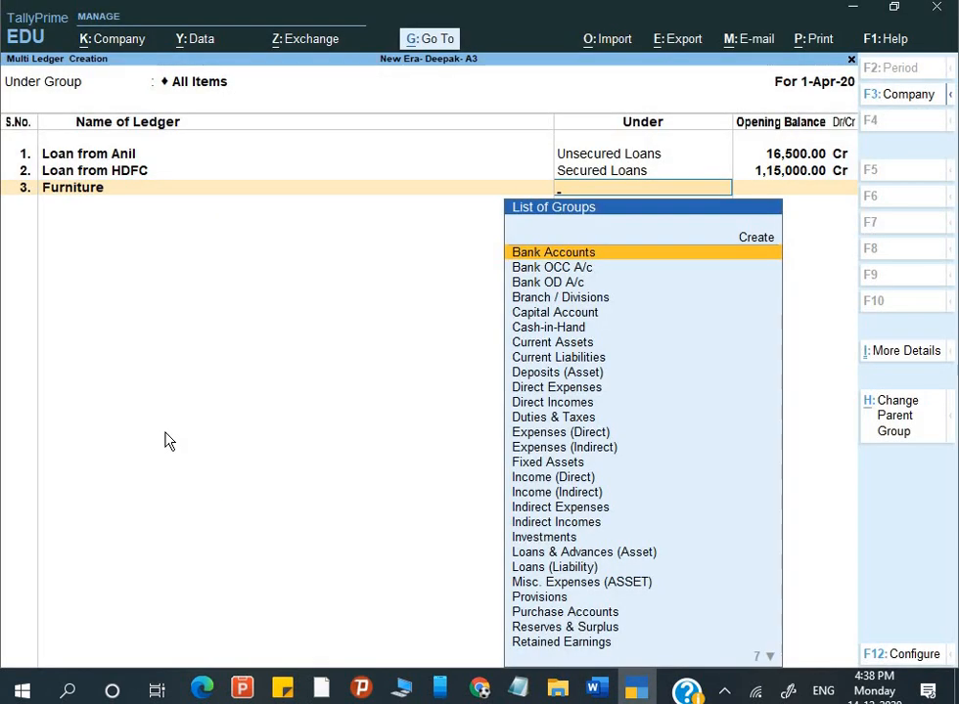
text(F)
key(Return)
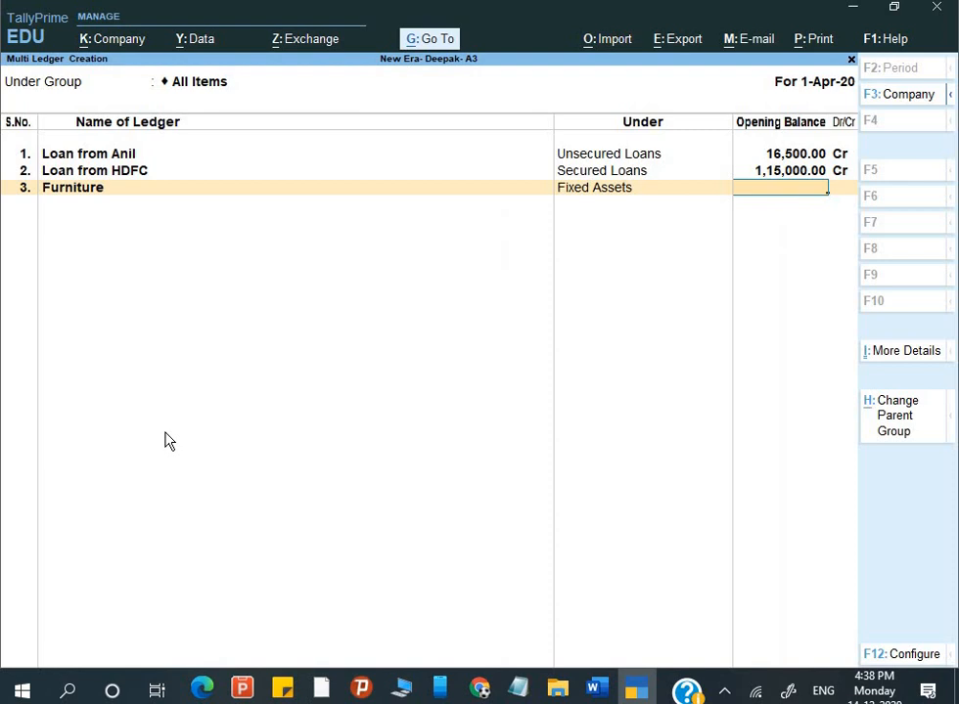
- Check the Furniture amount in the Word trial balance and set its opening balance to 1,10,000 Dr in TallyPrime
key(alt+Tab)
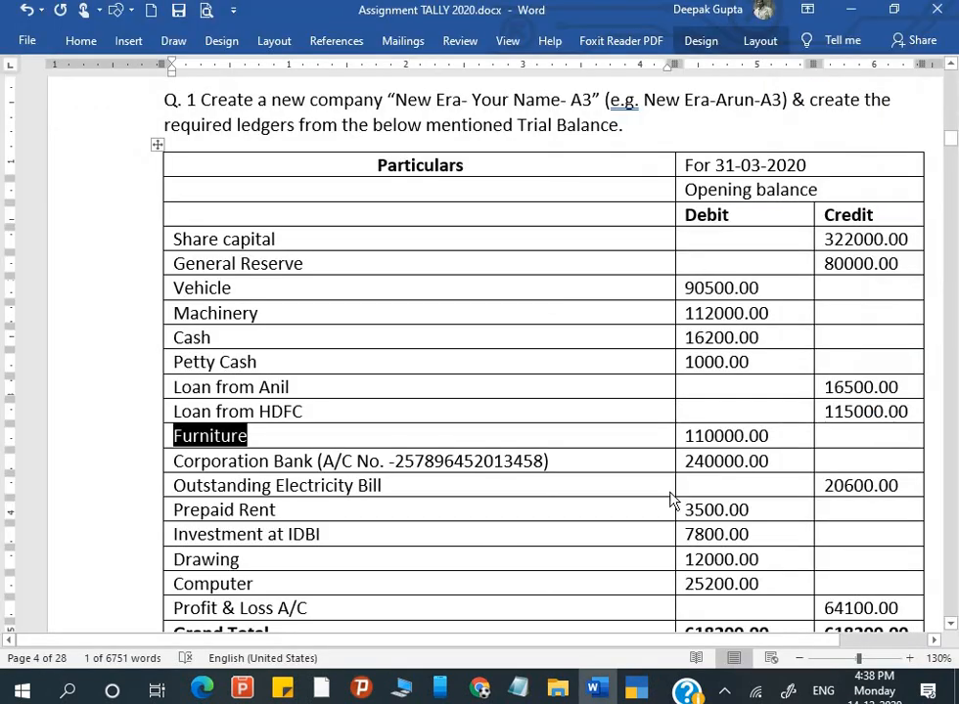
key(alt+Tab)
text(110000)
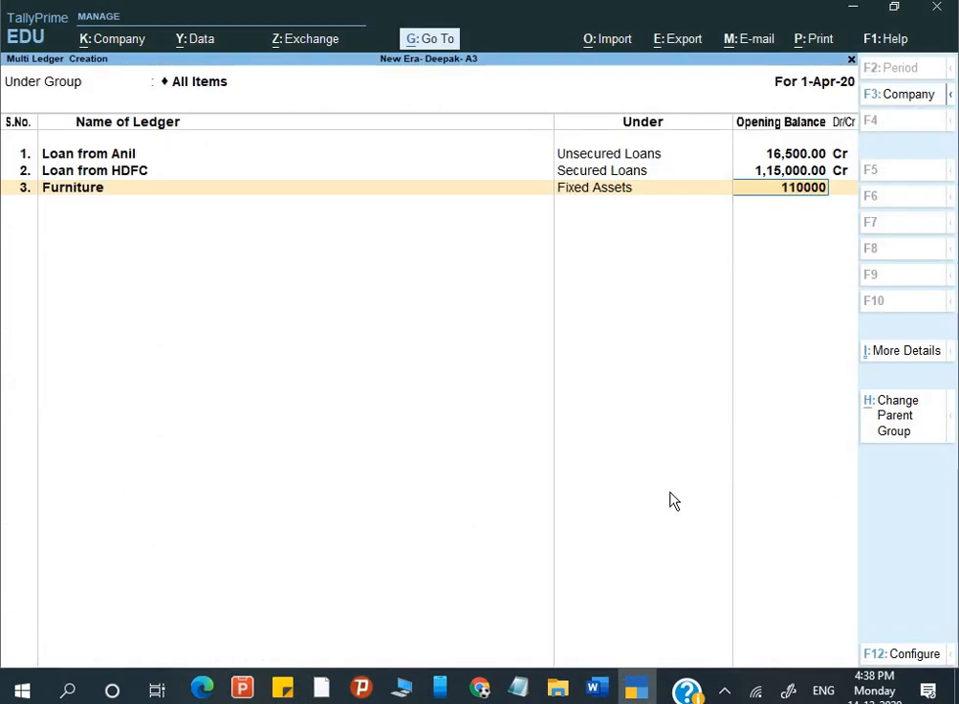
key(Return)
key(Return)
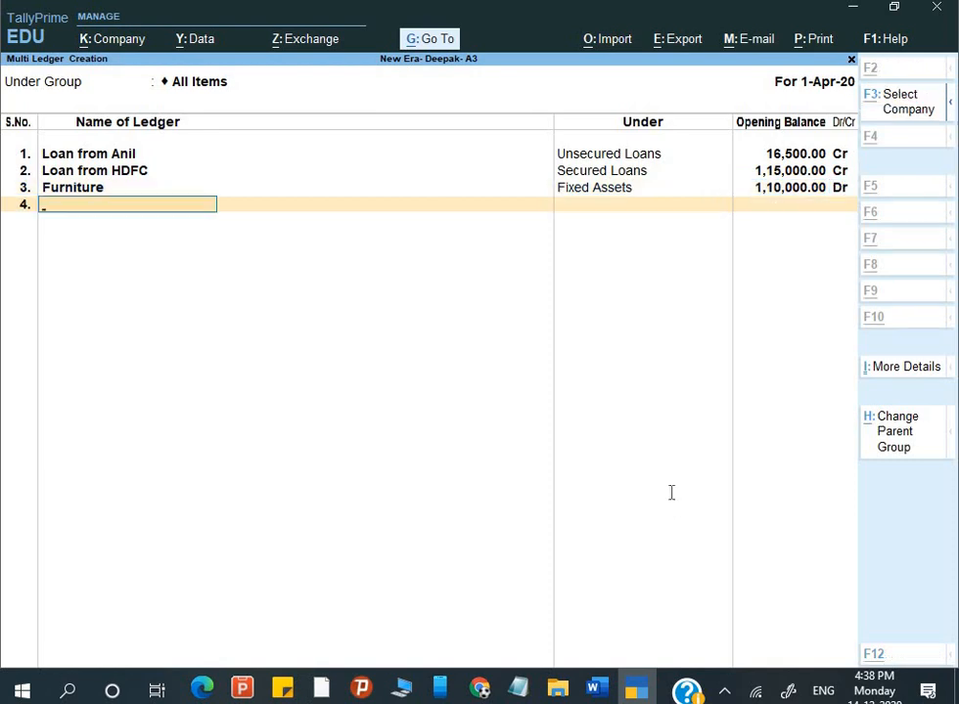
- Copy the Corporation Bank name with its account number from Word into TallyPrime's fourth ledger row and assign it to Bank Accounts
key(alt+Tab)
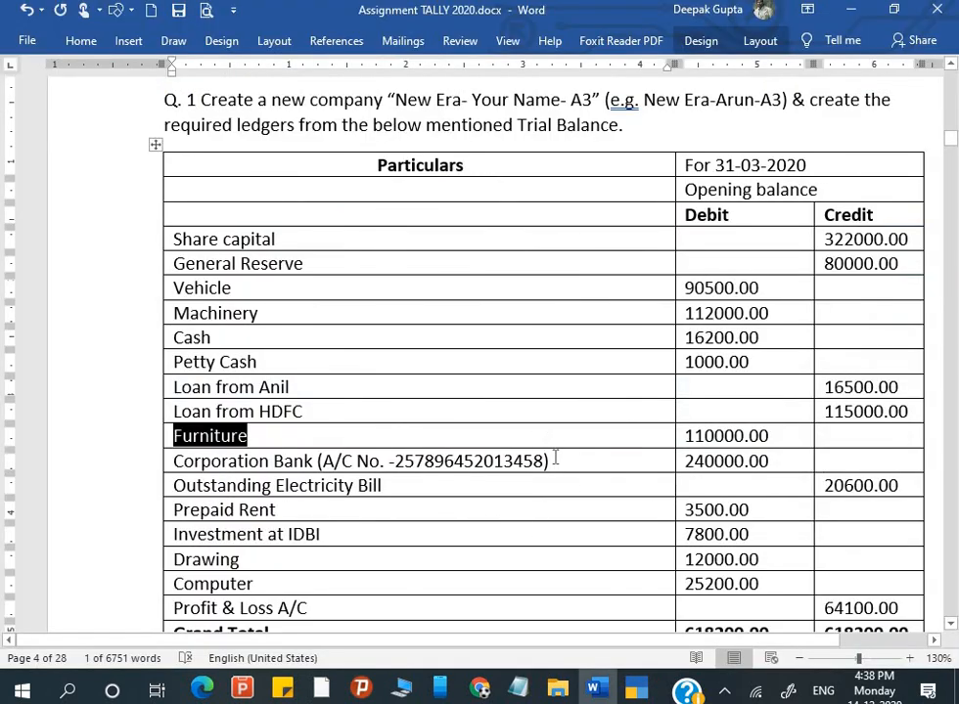
drag(339, 439, 242, 467)
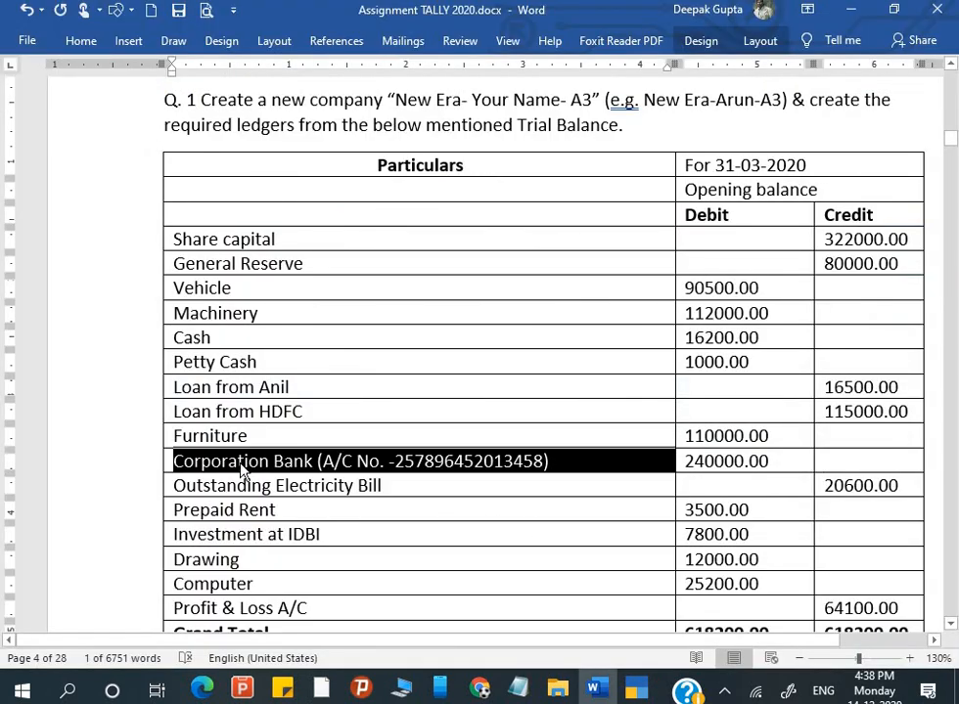
click(242, 466)
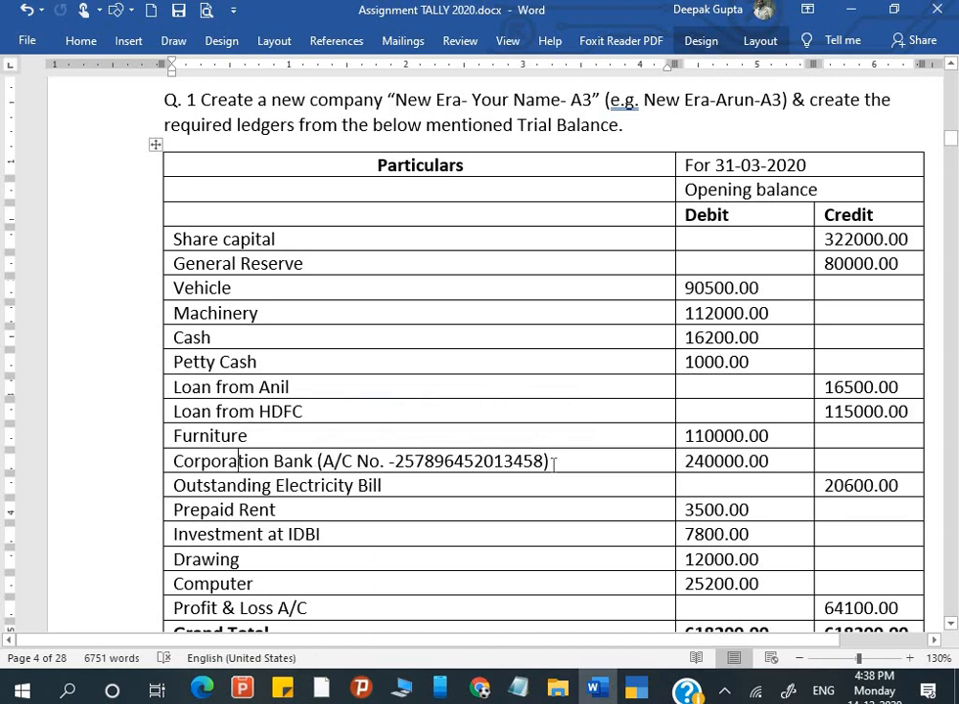
drag(452, 461, 174, 462)
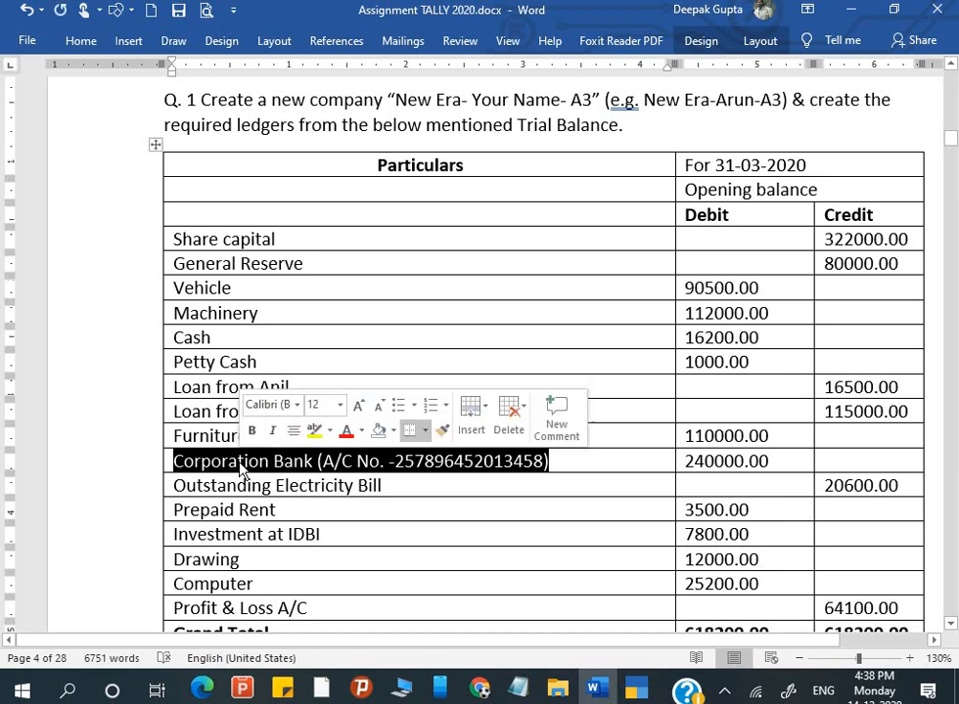
key(ctrl+c)
key(alt+Tab)
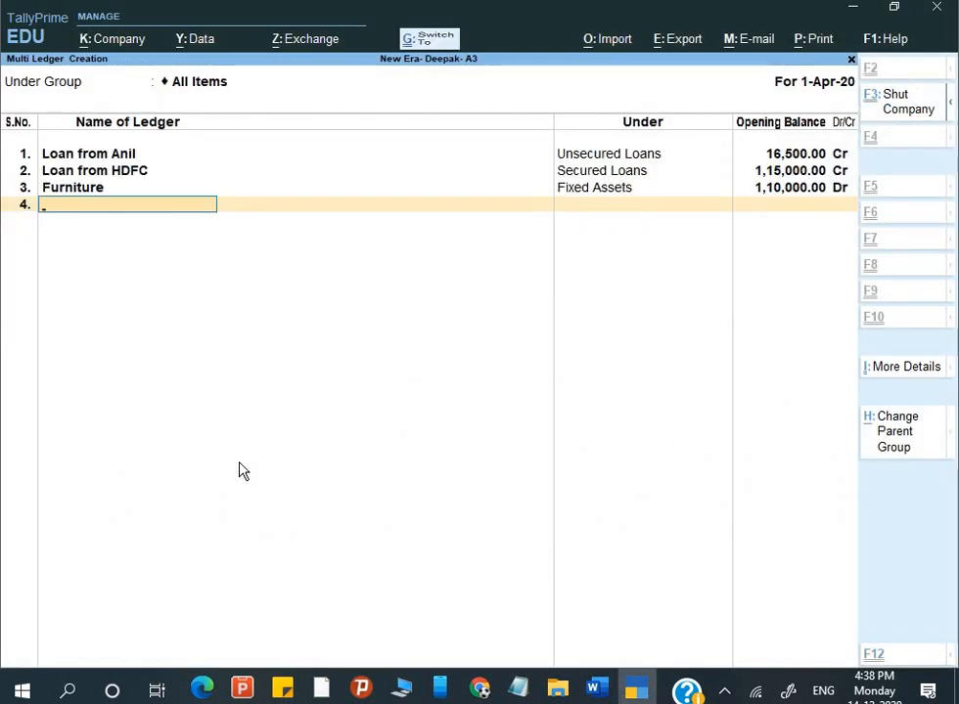
key(ctrl+alt+v)
key(Return)
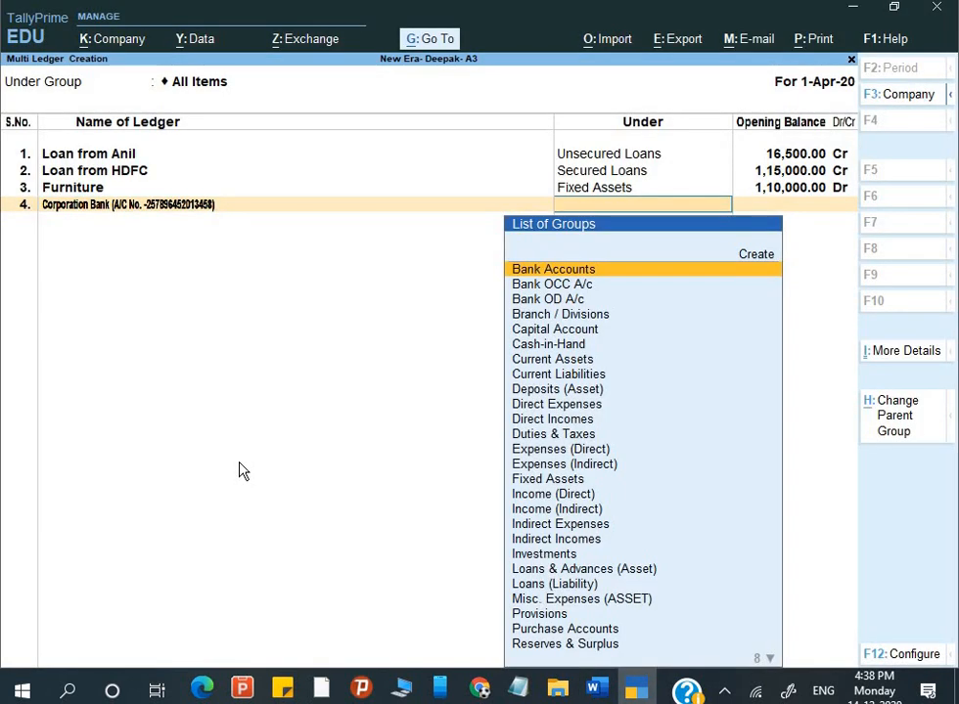
key(BackSpace)
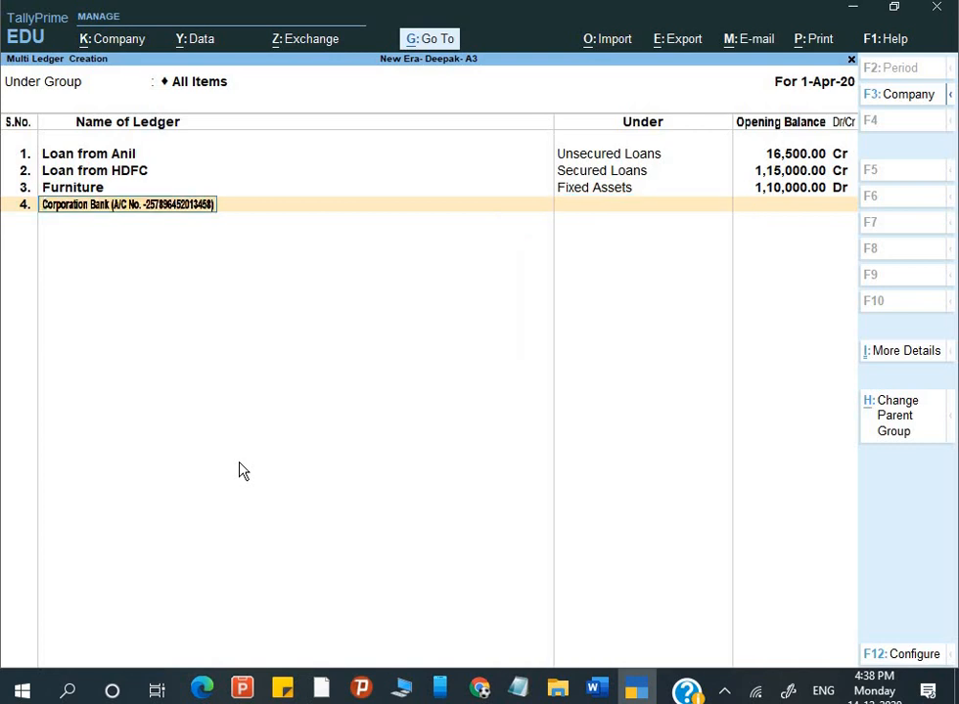
key(Return)
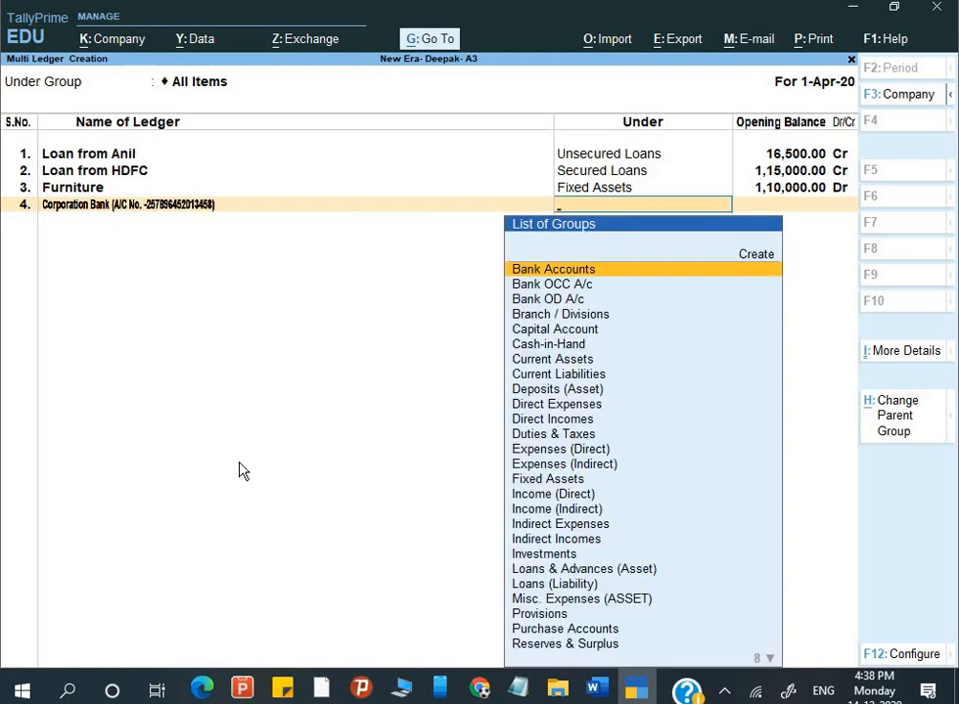
key(Return)
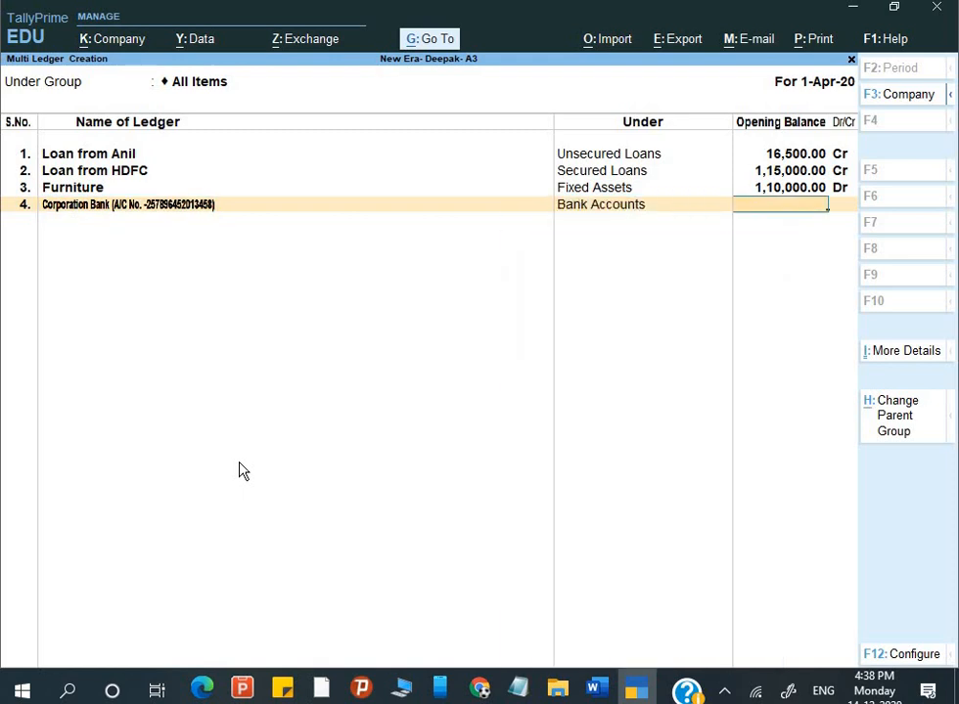
- Check the Corporation Bank amount in the Word trial balance and set its opening balance to 2,40,000 Dr in TallyPrime
key(alt+Tab)
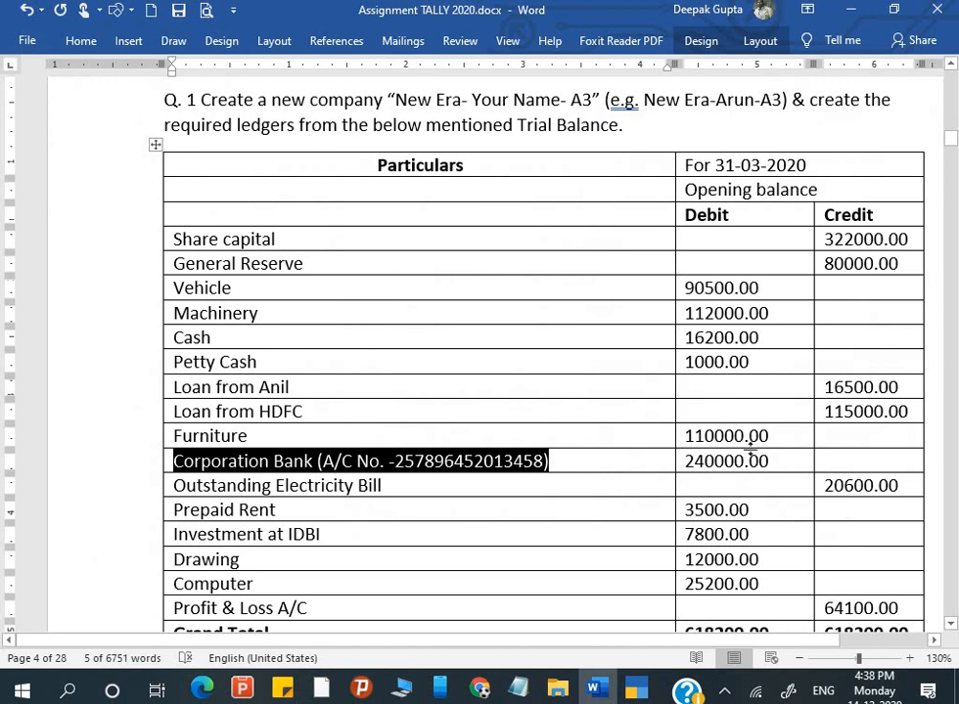
key(alt+Tab)
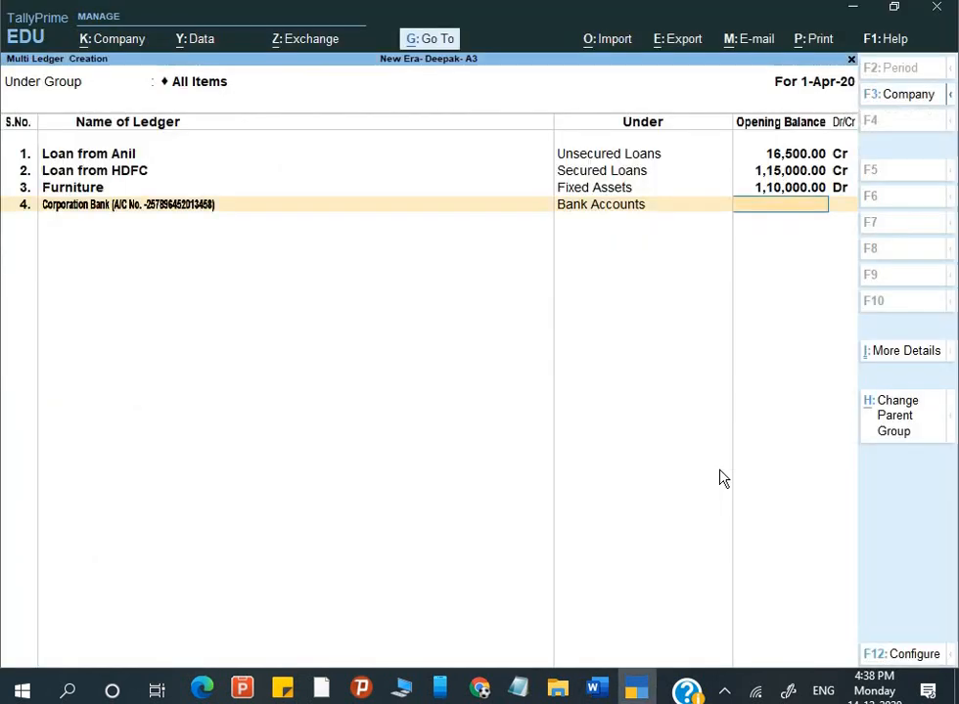
text(240000)
key(Return)
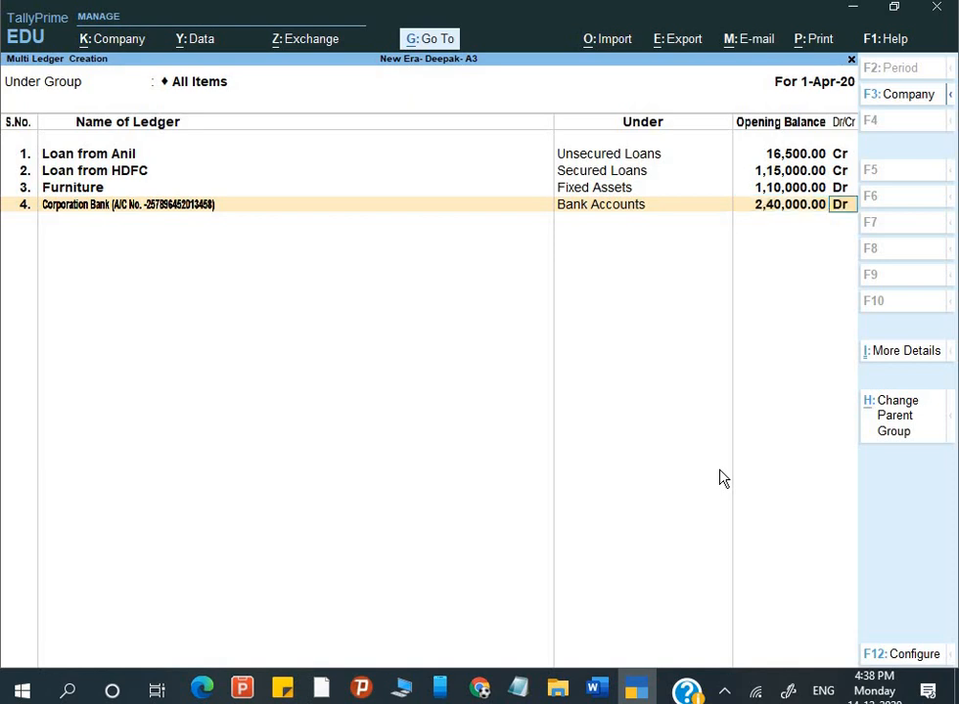
key(Return)
- Copy Outstanding Electricity Bill from the Word trial balance into TallyPrime's fifth ledger row as the ledger name
key(alt+Tab)
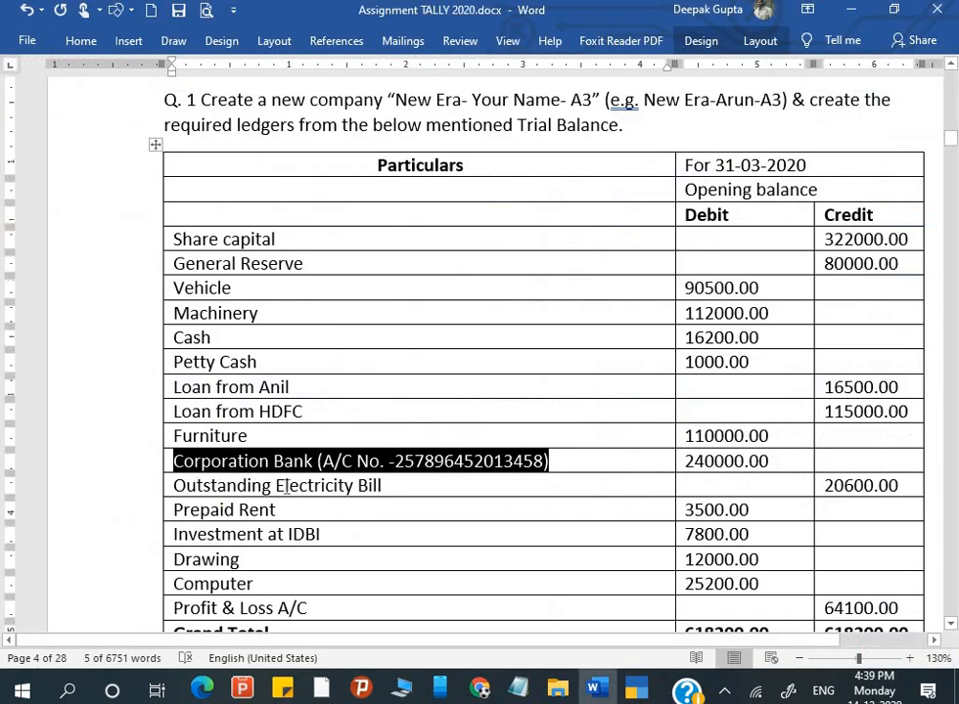
key(alt+Tab)
key(alt+Tab)
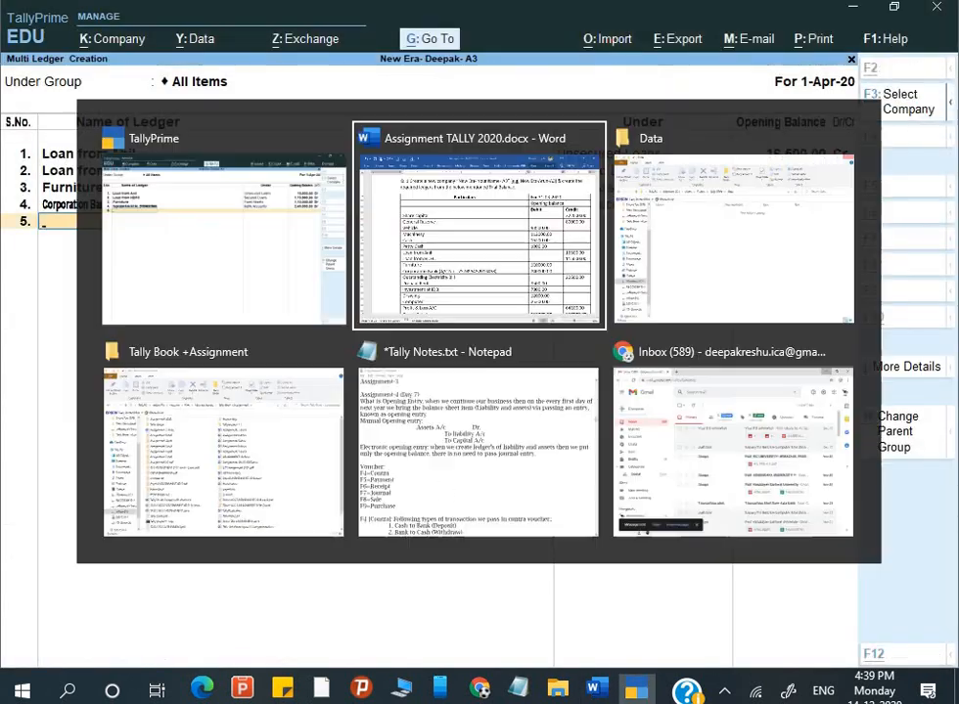
drag(172, 485, 196, 484)
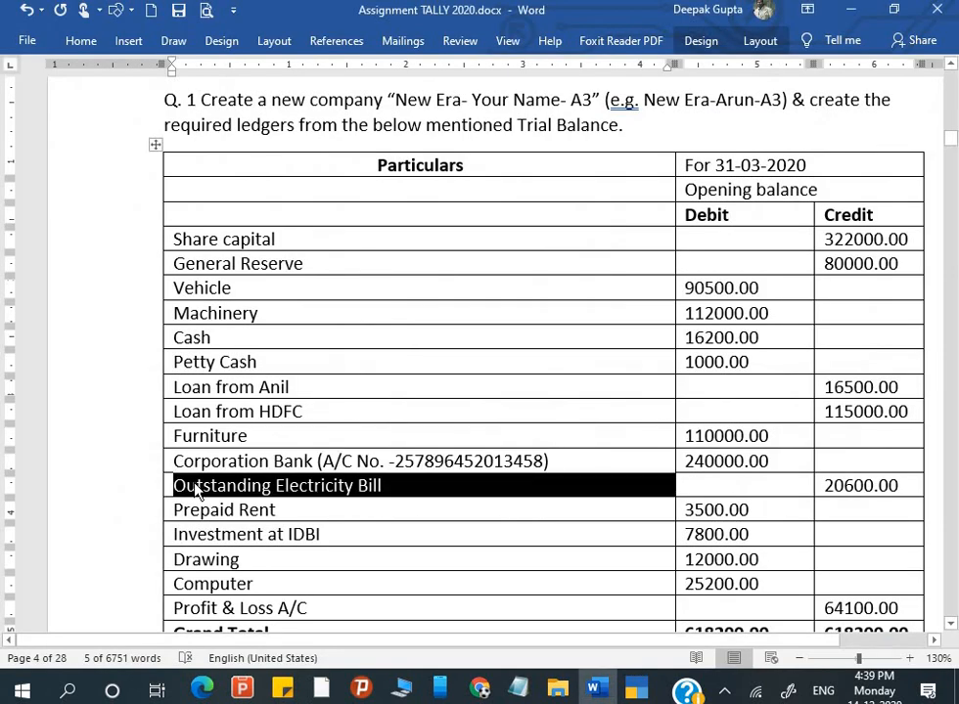
click(195, 485)
triple_click(221, 487)
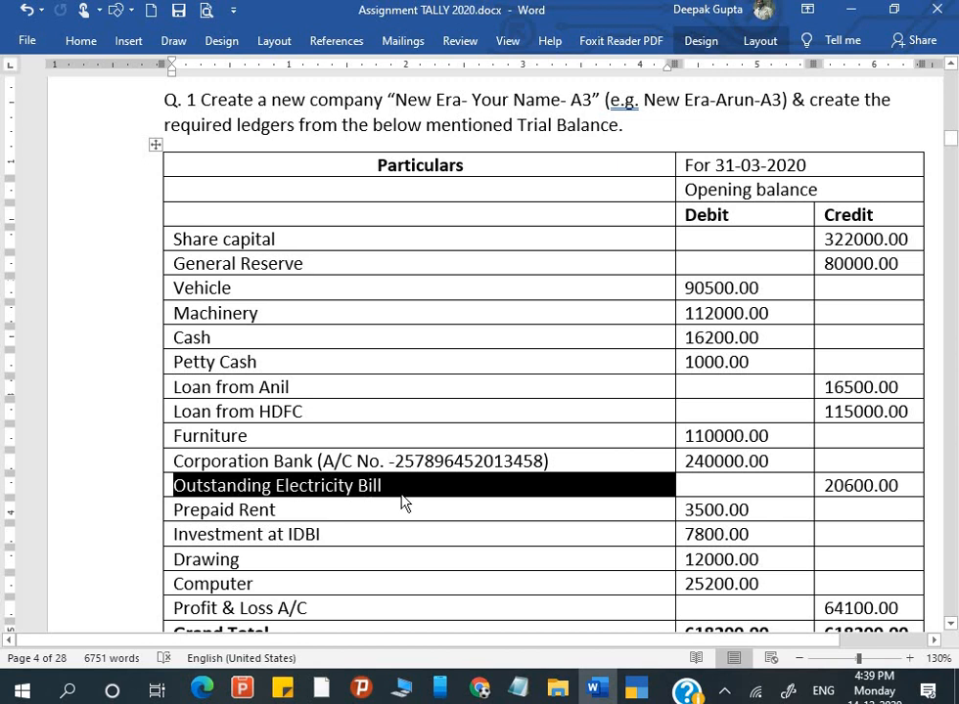
key(alt+Tab)
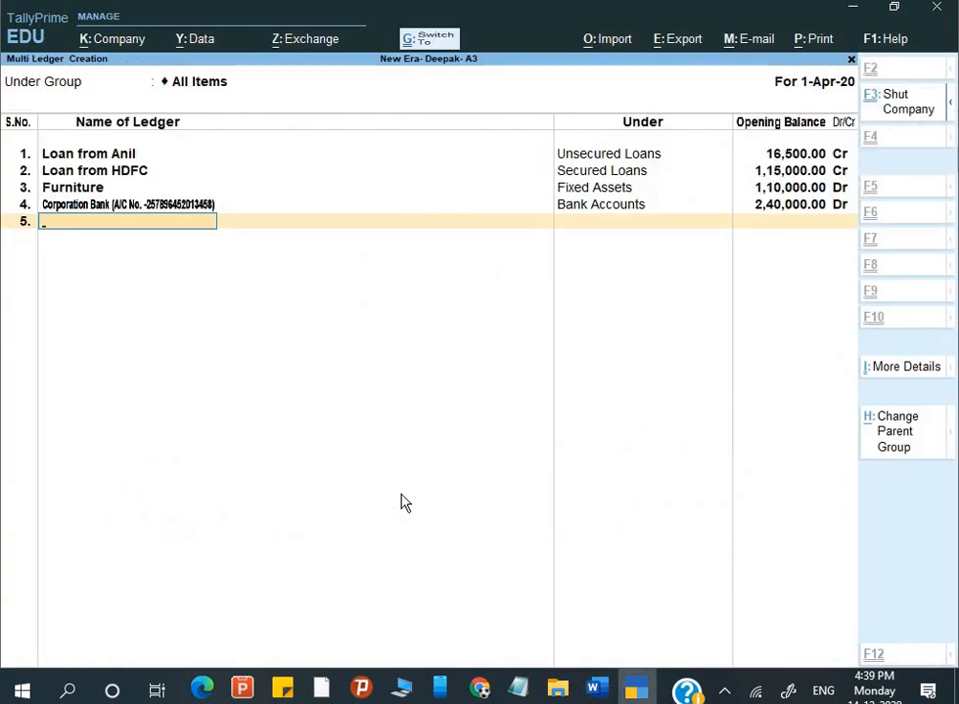
key(ctrl+alt+v)
key(Return)
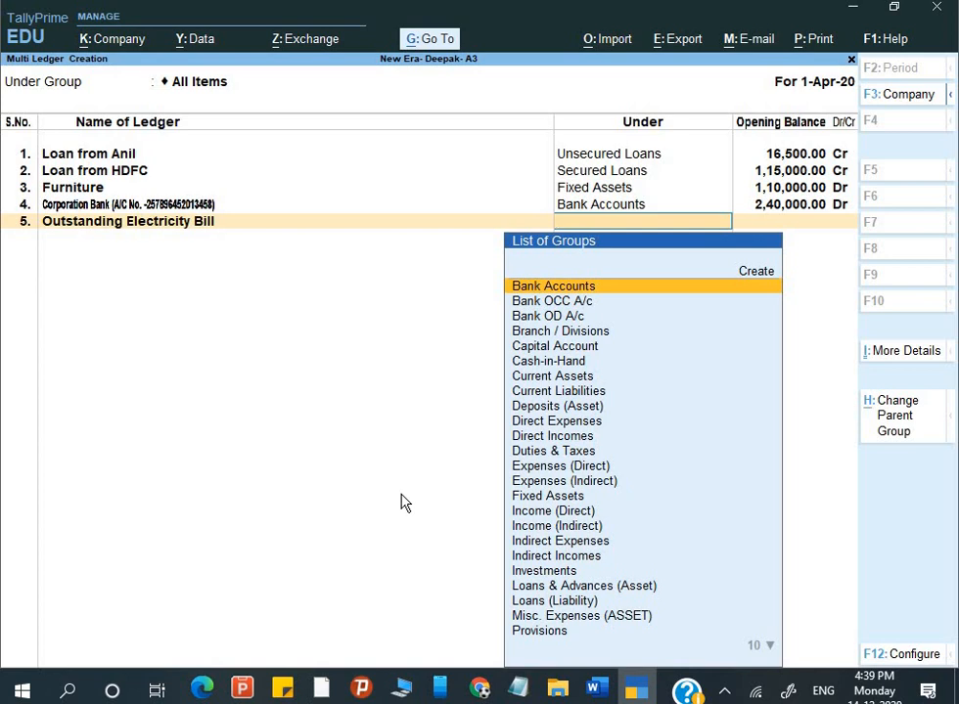
- Assign the Outstanding Electricity Bill ledger to Current Liabilities and look up its amount in the Word trial balance
text(C)
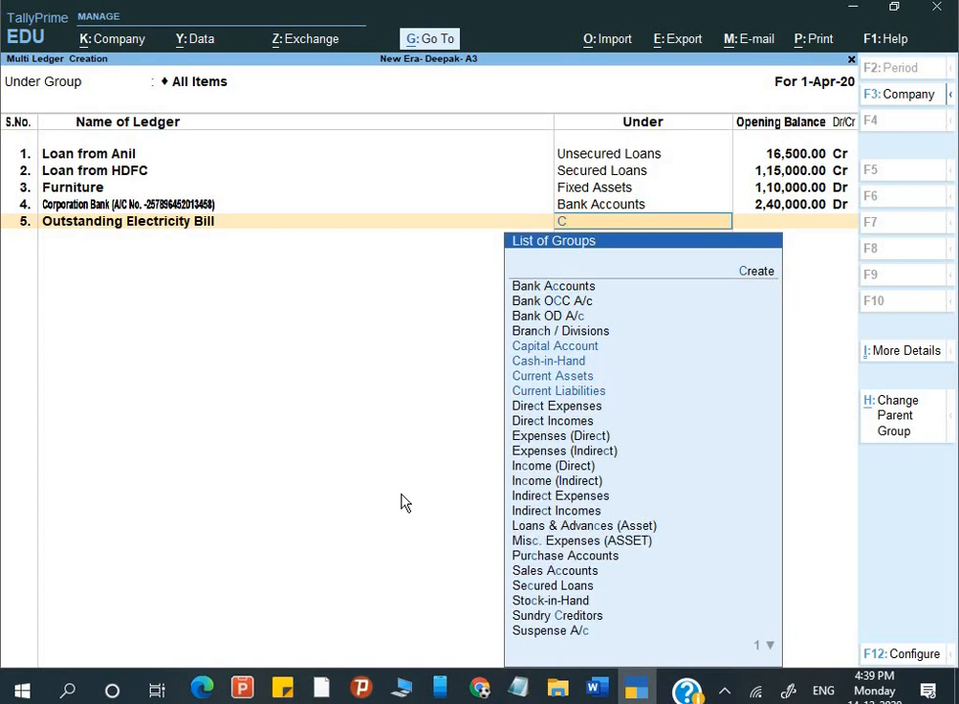
key(Down)
key(Down)
key(Down)
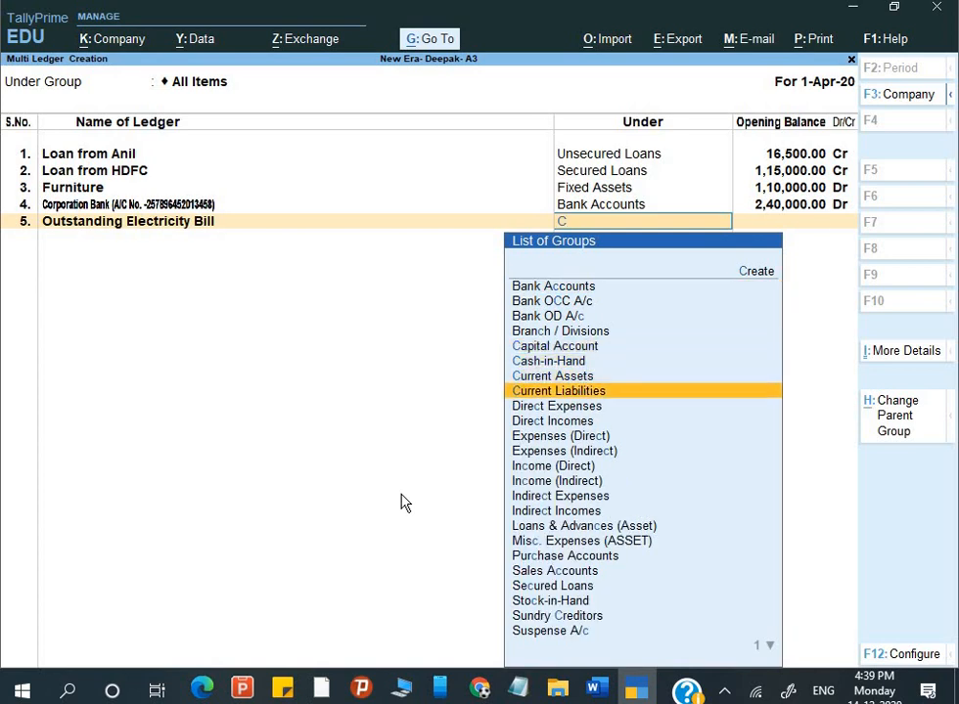
key(Return)
key(alt+Tab)
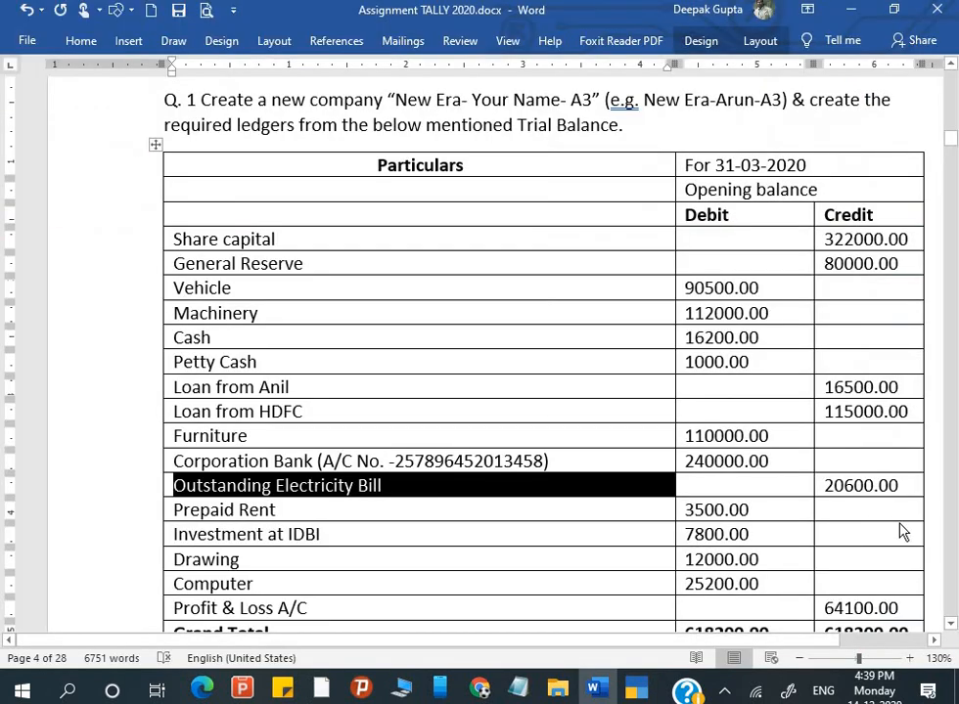
- Set the Outstanding Electricity Bill ledger's opening balance to 20,600 Cr in TallyPrime
key(alt+Tab)
text(20600)
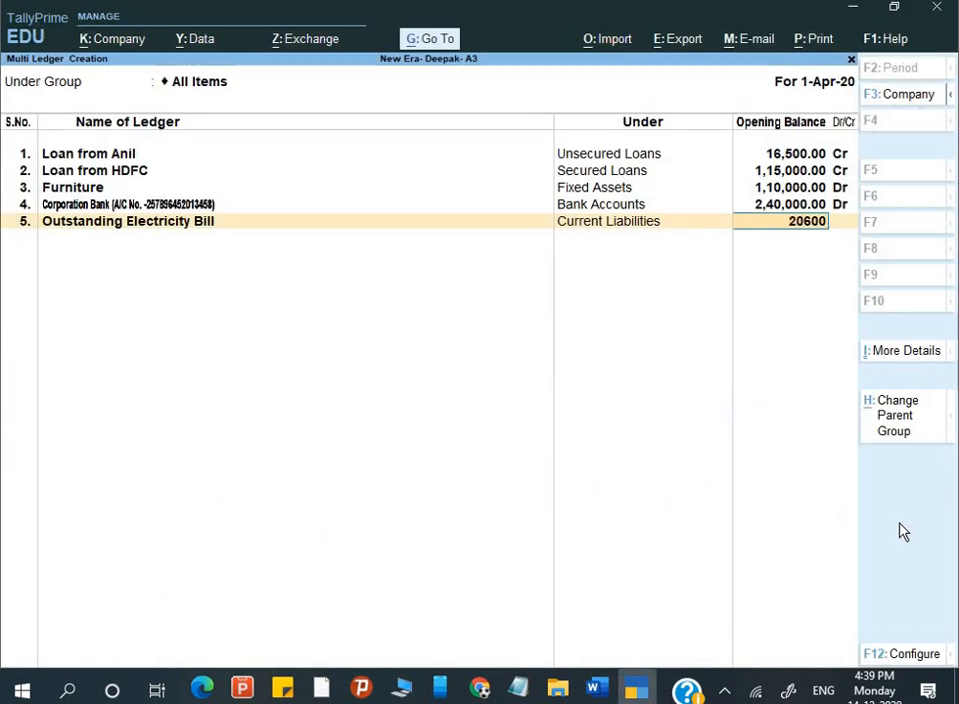
key(Return)
key(Return)
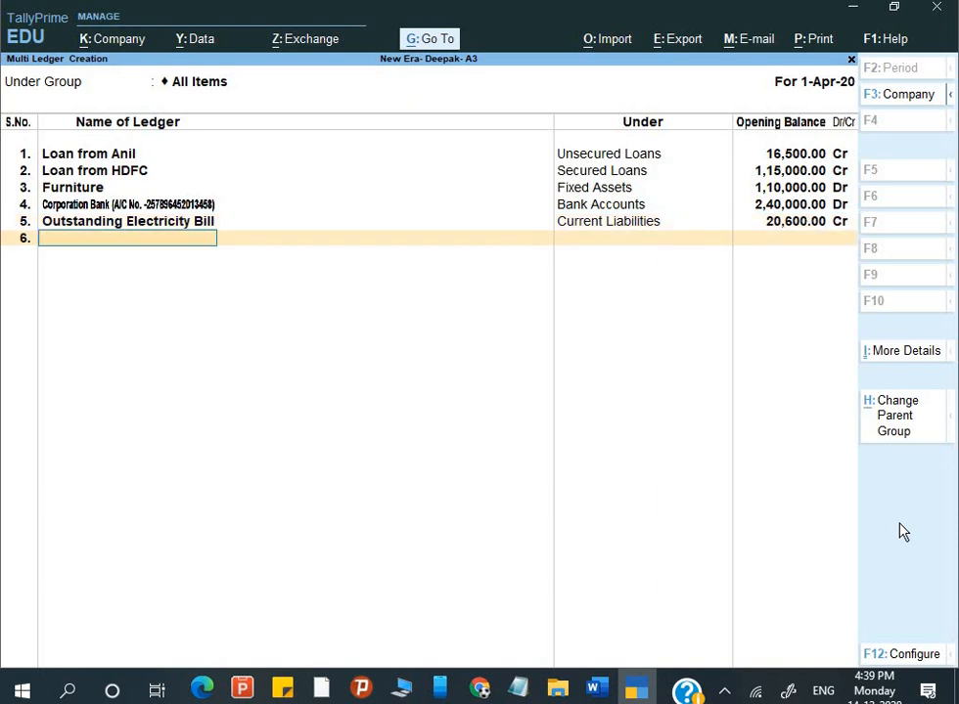
- Copy Prepaid Rent from the Word trial balance into TallyPrime's sixth ledger row as the ledger name
key(alt+Tab)
drag(173, 486, 406, 486)
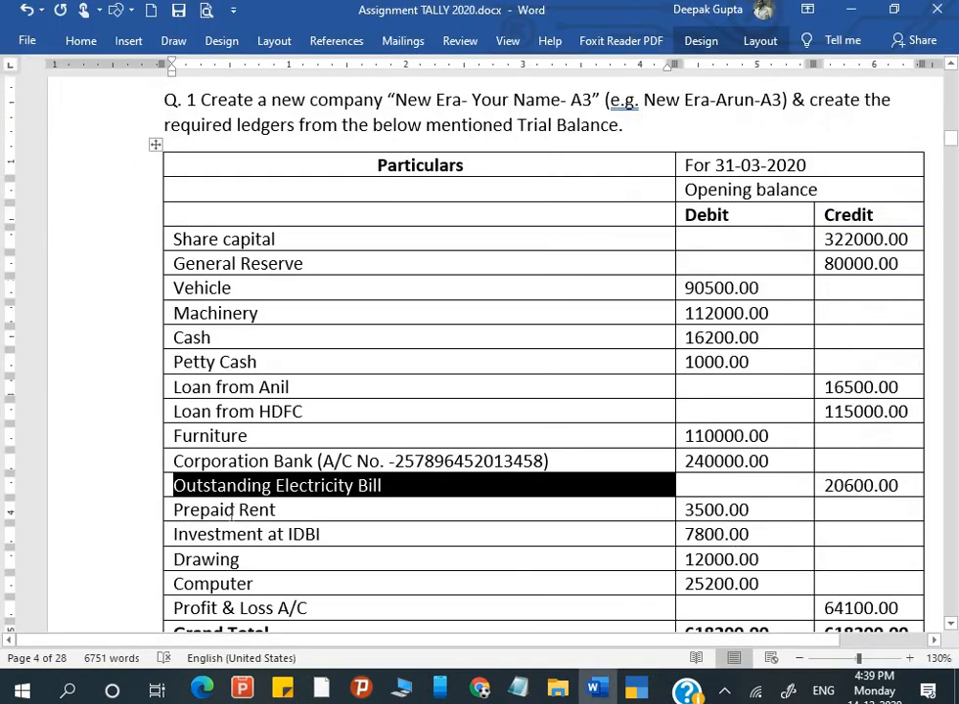
drag(282, 510, 172, 513)
key(ctrl+c)
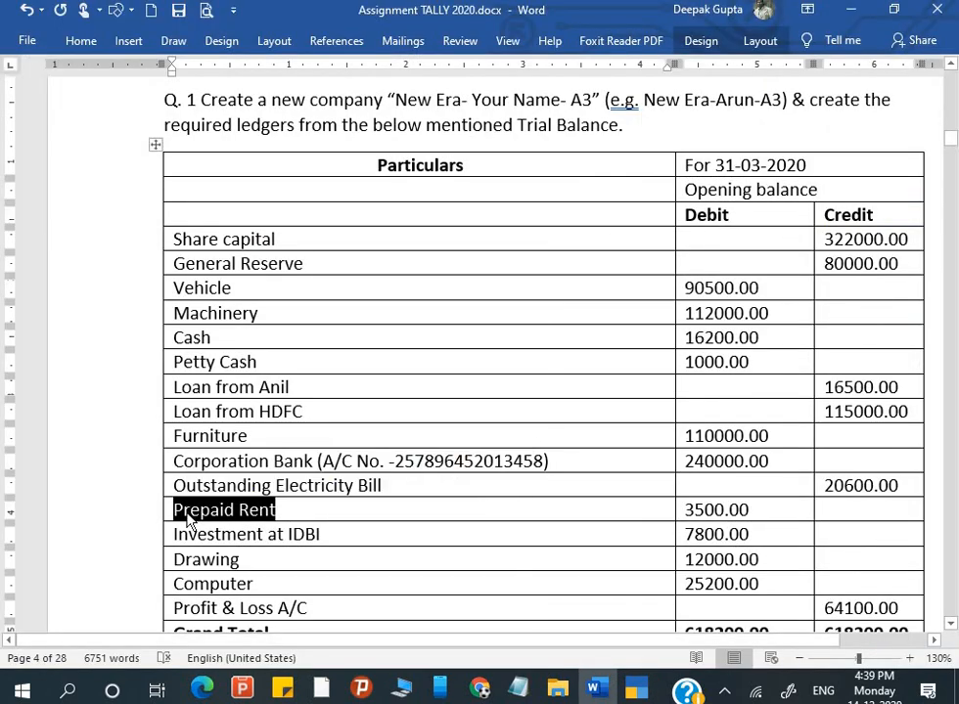
key(alt+Tab)
key(ctrl+alt+v)
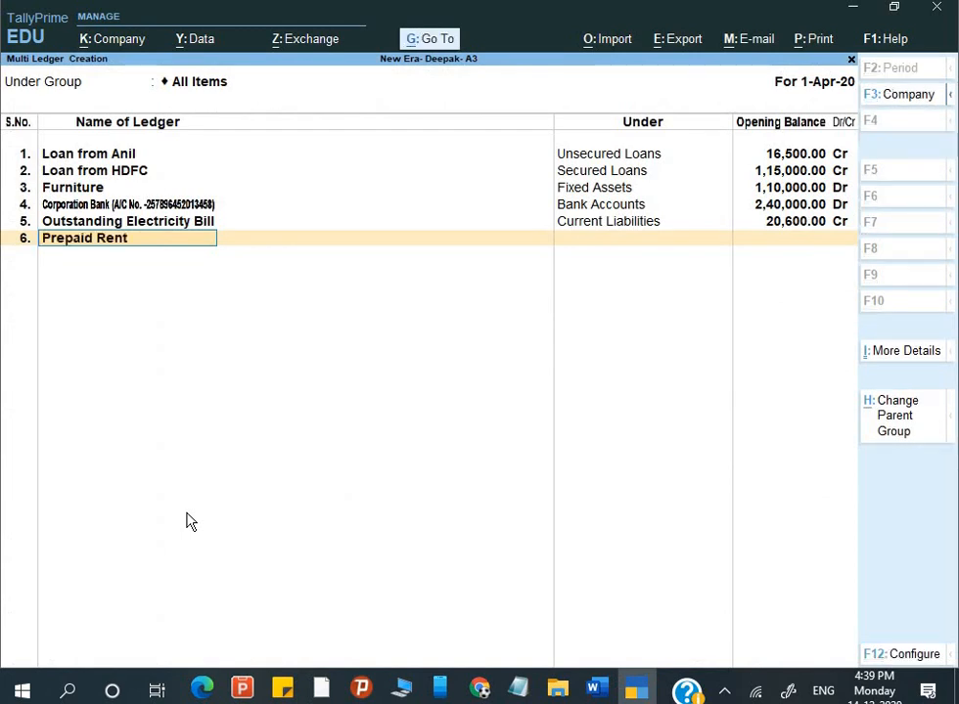
- Assign Prepaid Rent to Loans & Advances (Asset) and set its opening balance to 3,500 Dr, checking the amount in Word
key(Return)
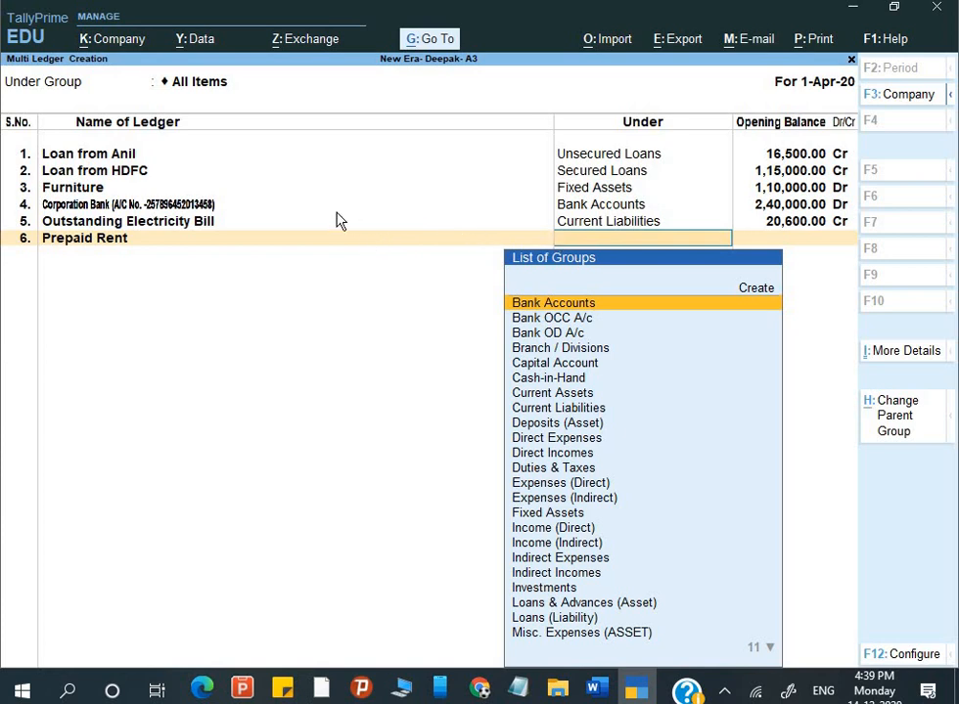
text(Loa)
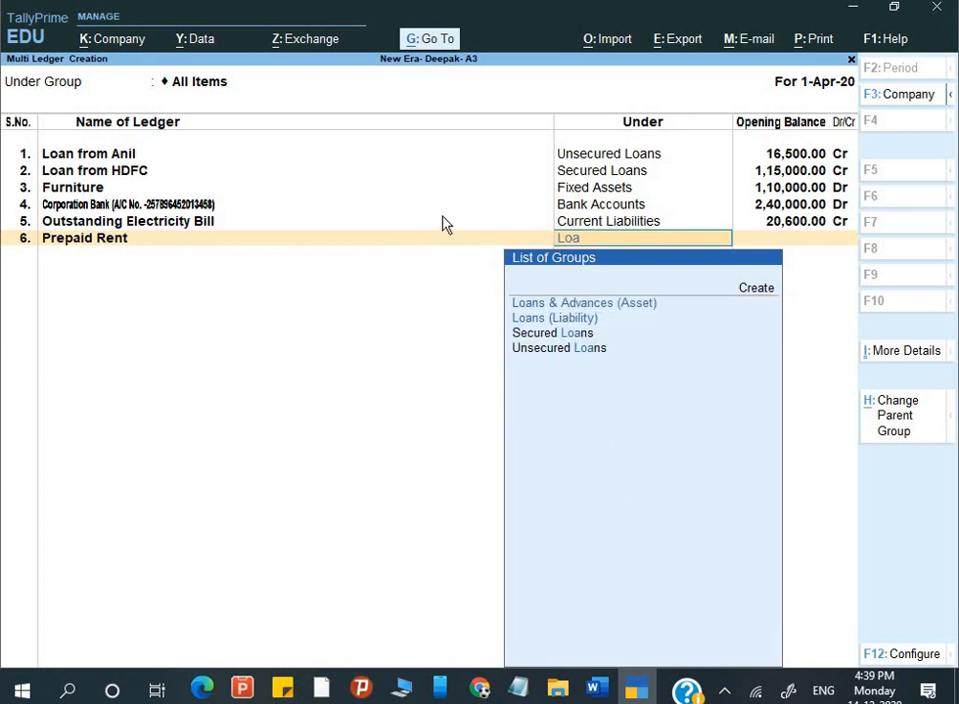
key(Return)
key(alt+Tab)
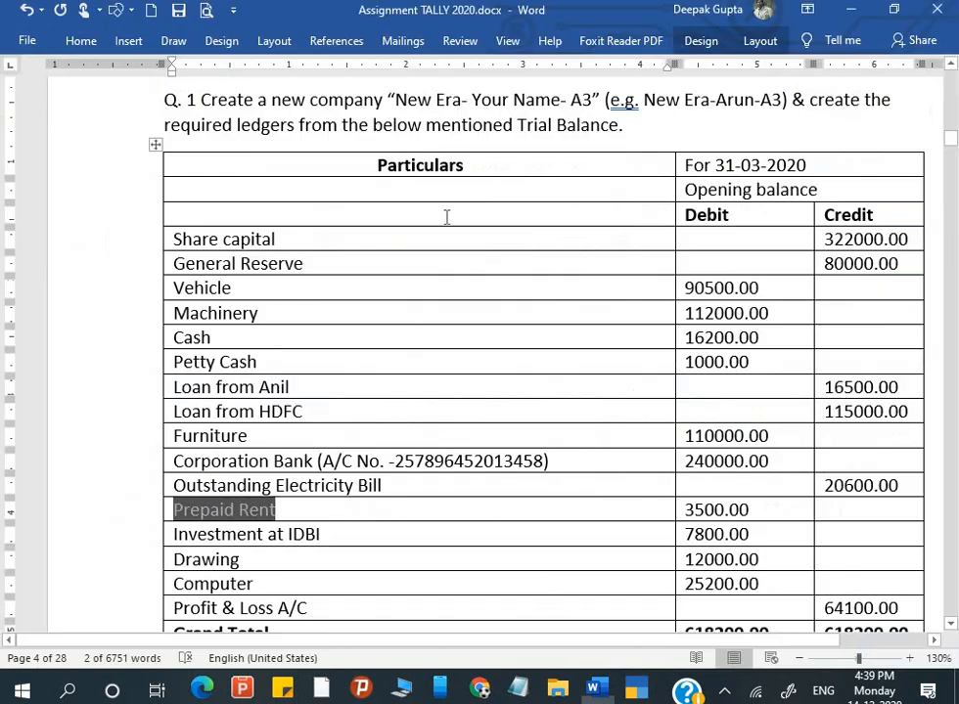
key(alt+Tab)
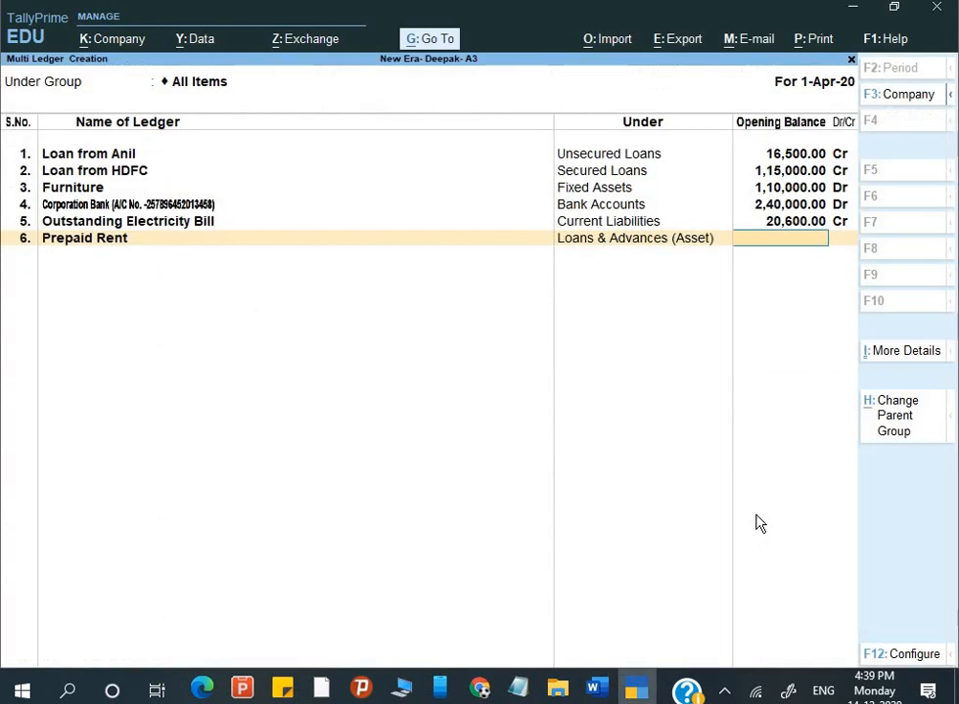
text(3500)
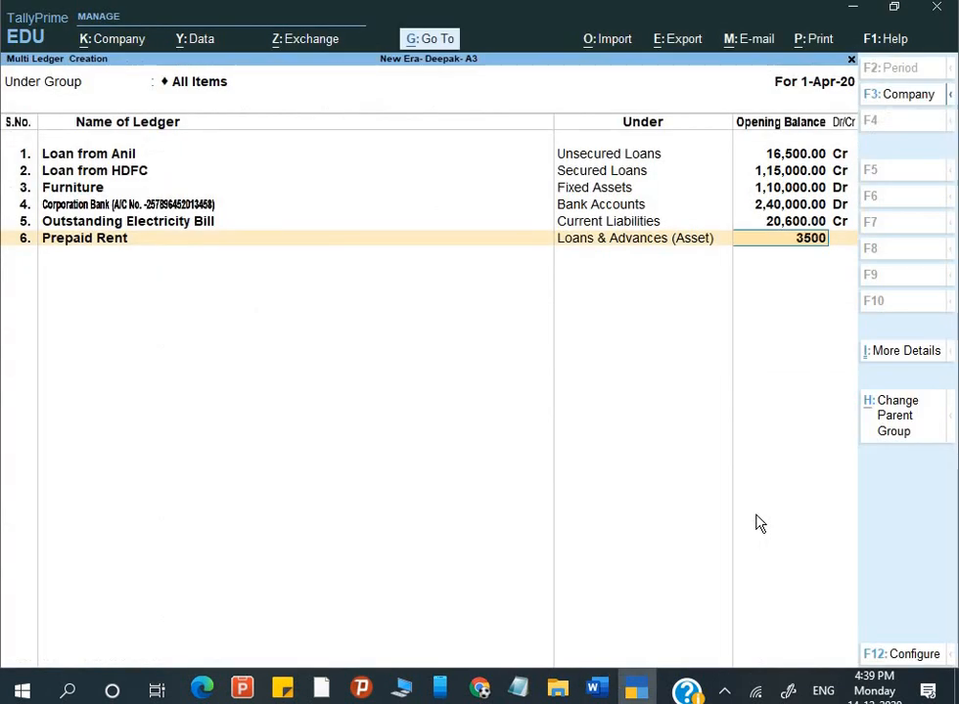
key(Return)
key(Return)
- Copy Investment at IDBI from the Word trial balance into TallyPrime's seventh ledger row as the ledger name
key(alt+Tab)
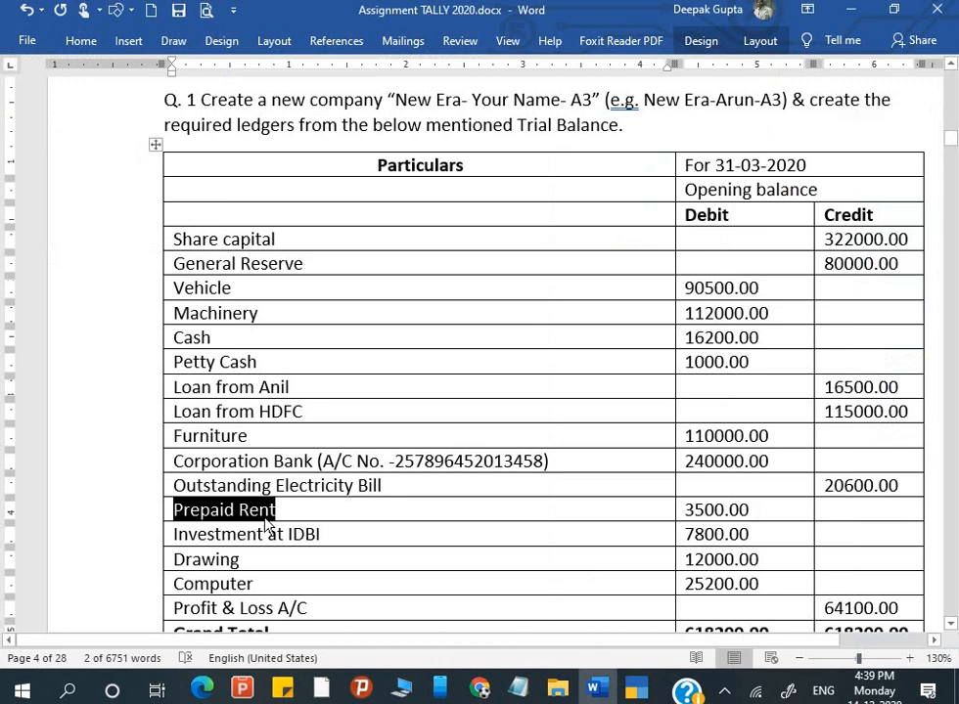
drag(323, 534, 174, 534)
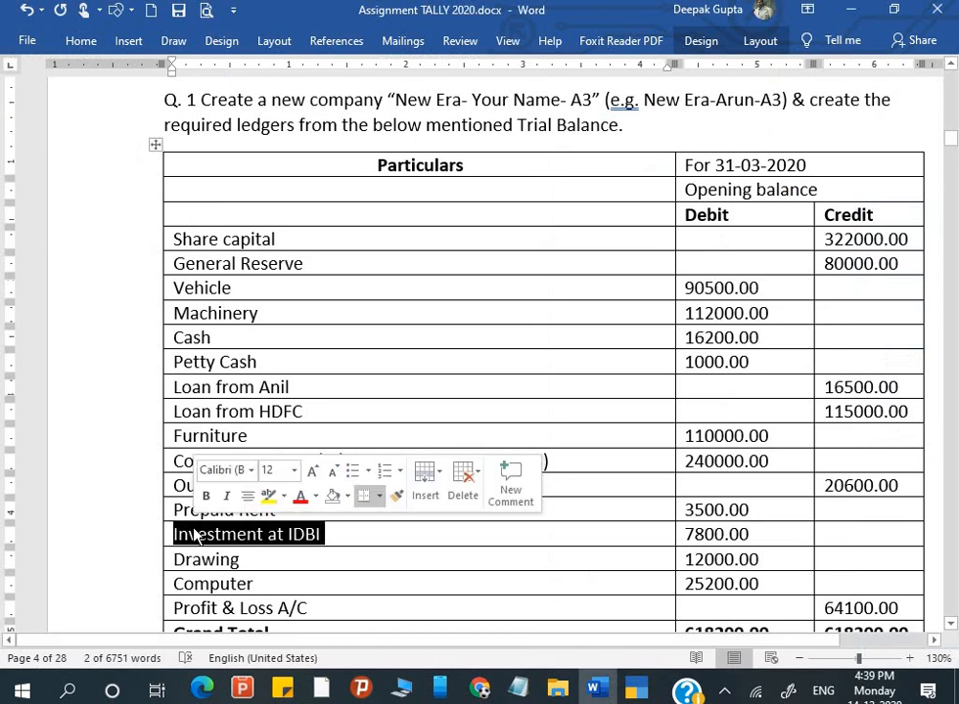
key(alt+Tab)
key(ctrl+v)
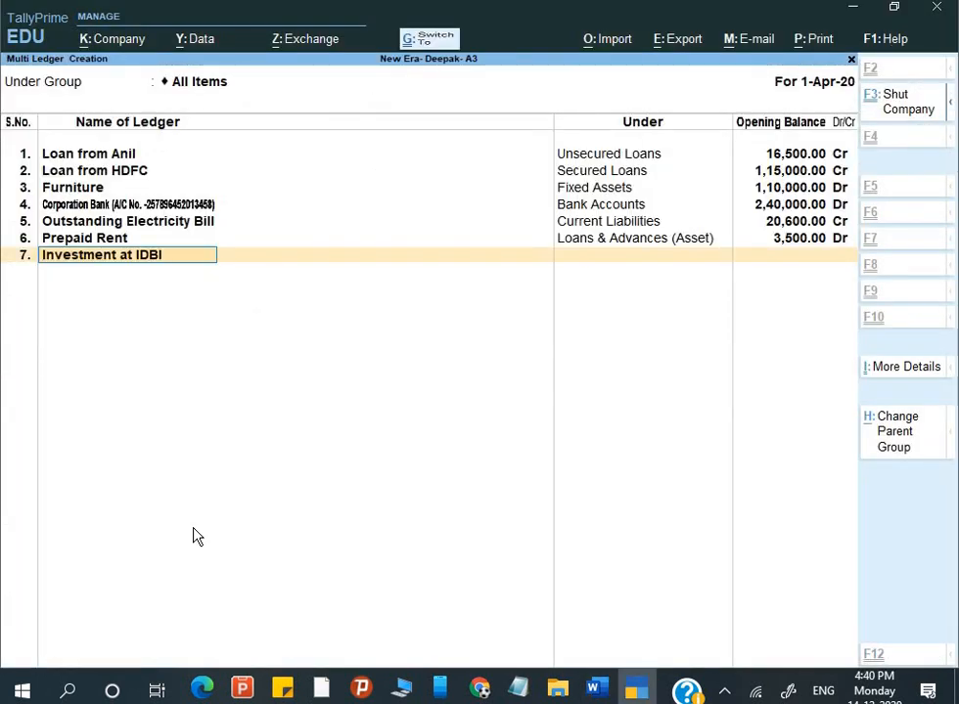
- Assign the Investment at IDBI ledger to the Investments group
key(Return)
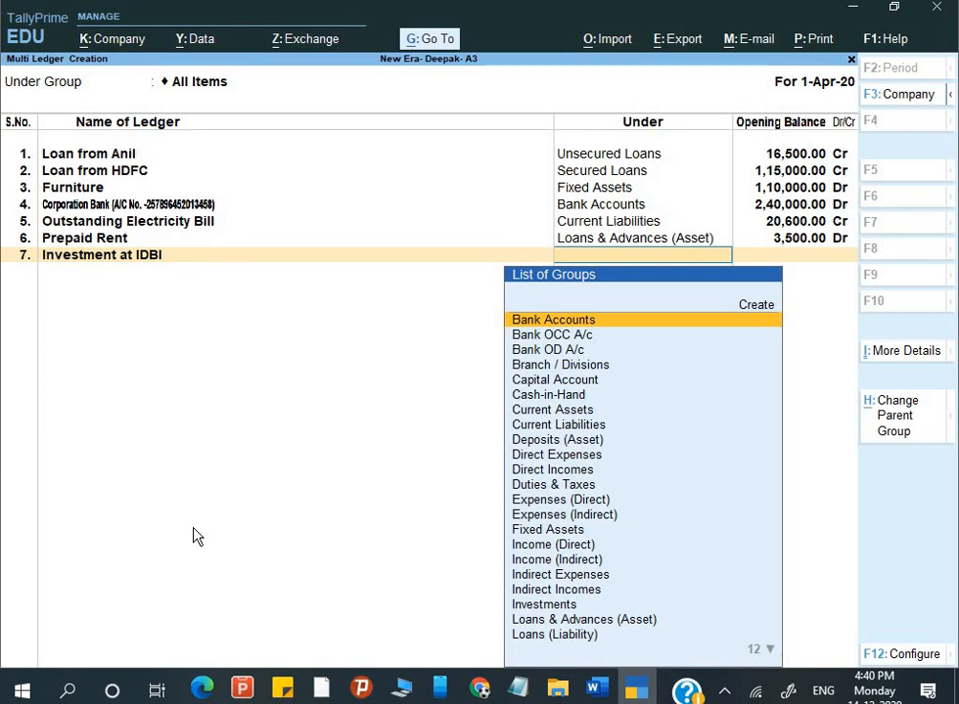
text(I)
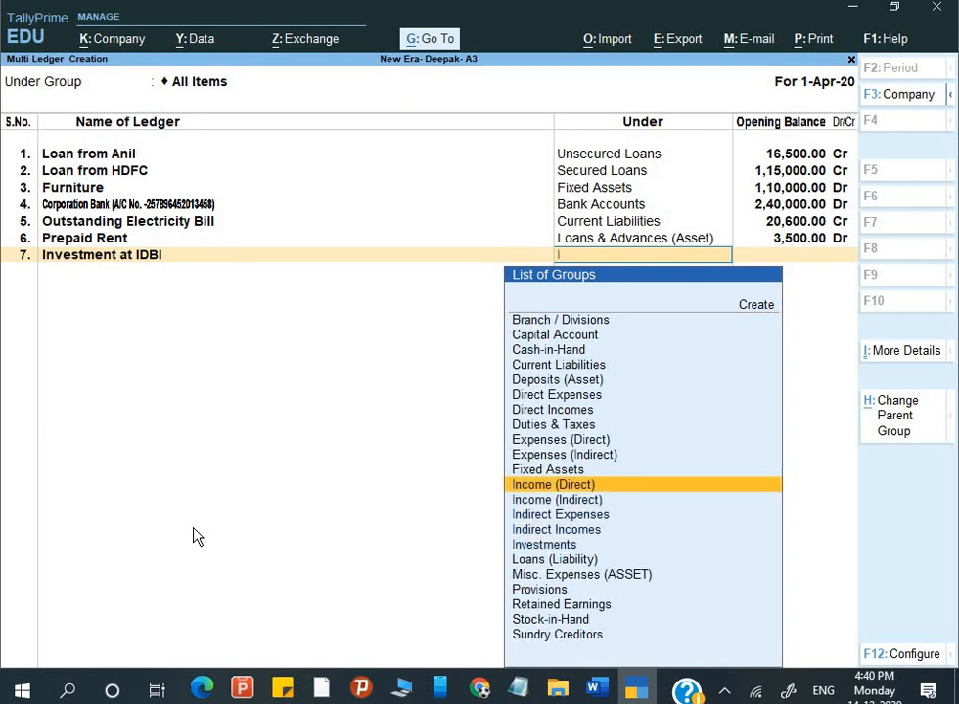
key(Down)
key(Down)
key(Down)
key(Down)
key(Return)
- Check the Investment at IDBI amount in the Word trial balance and set its opening balance to 7,800 Dr in TallyPrime
key(alt+Tab)
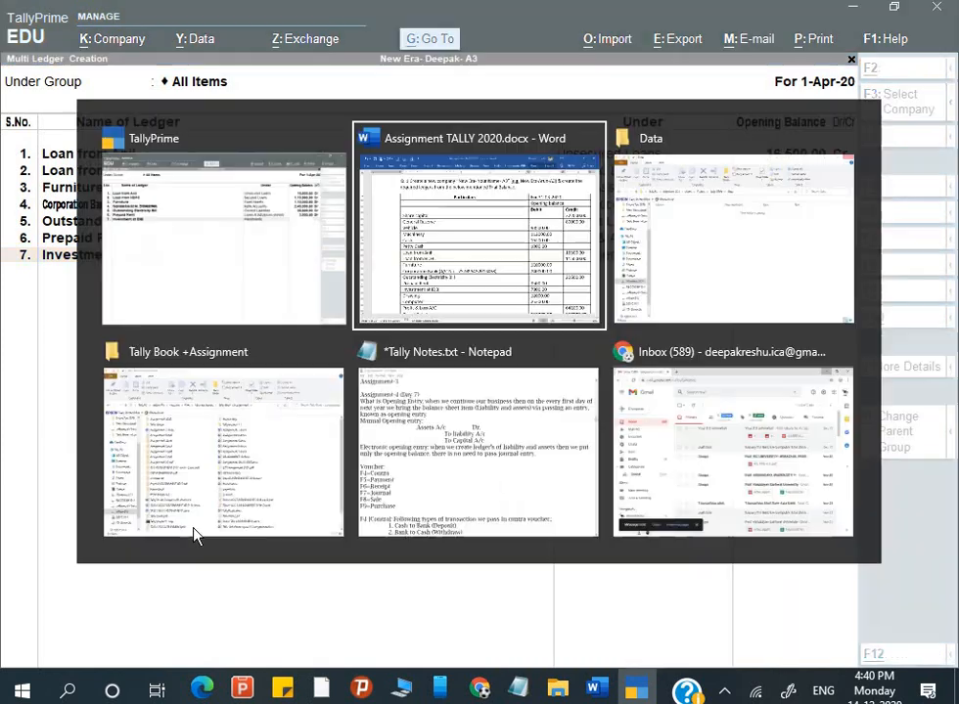
key(alt+Tab)
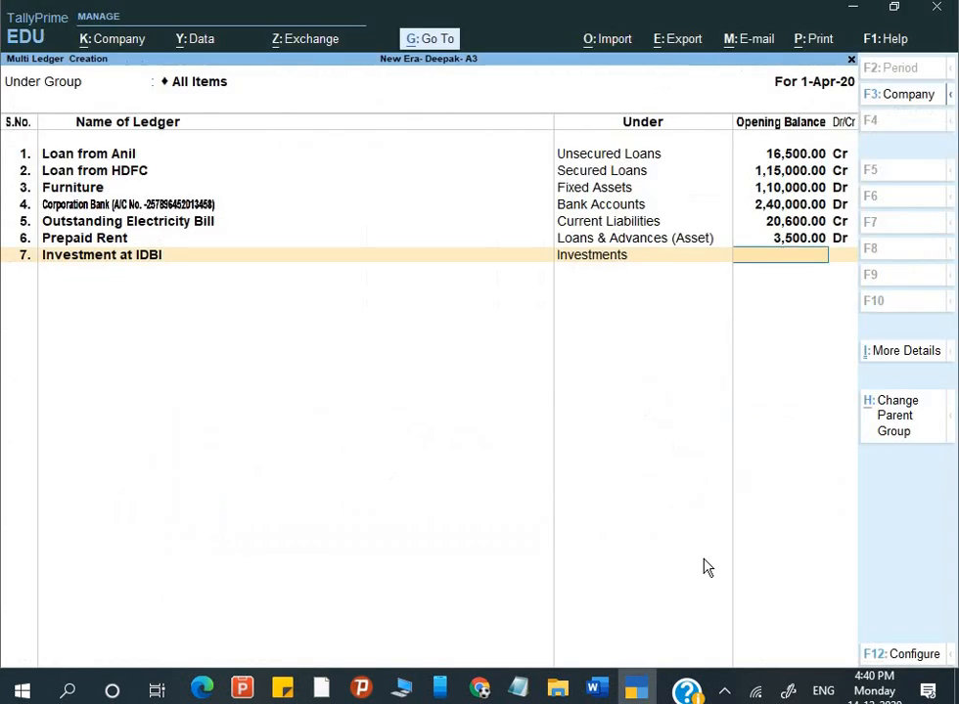
text(7,800)
key(Return)
key(Return)
- Copy Drawing from the Word trial balance into TallyPrime's eighth ledger row as the ledger name
key(alt+Tab)
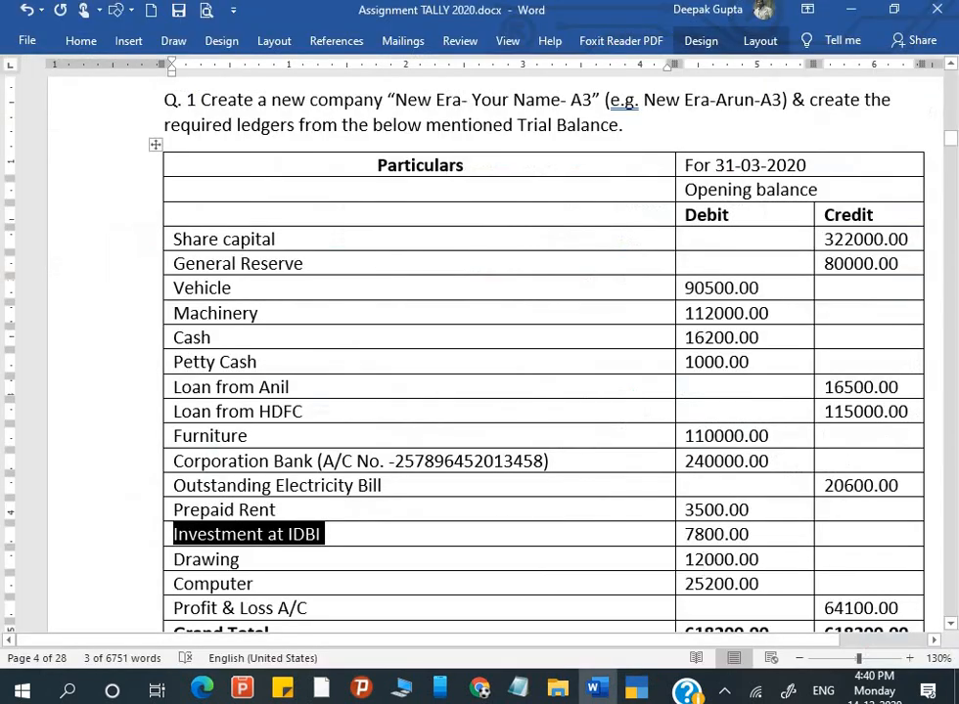
click(153, 569)
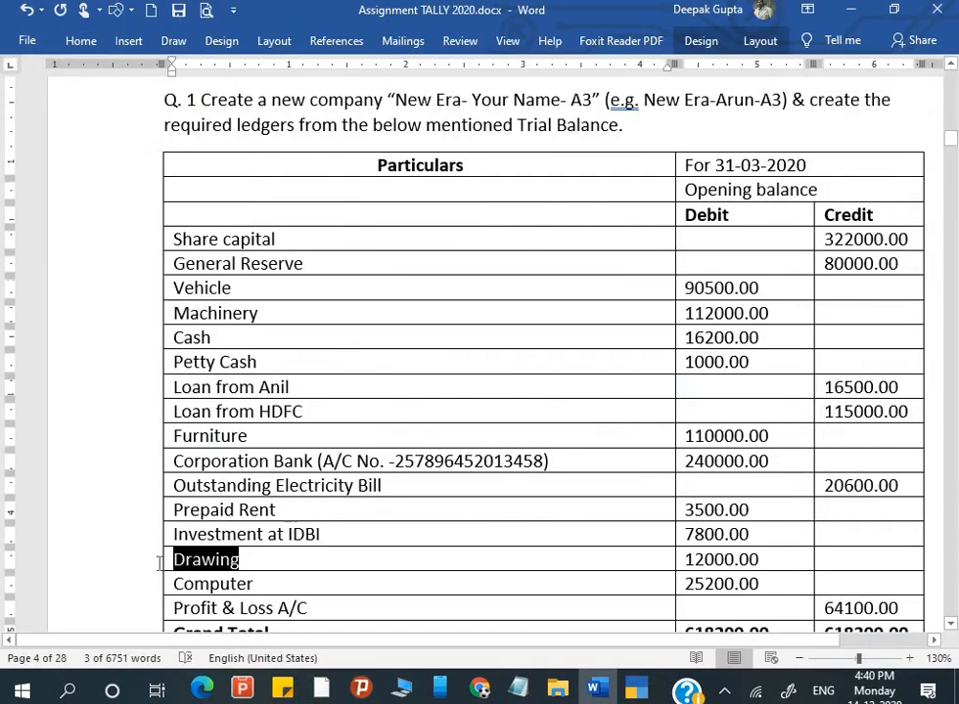
key(ctrl+c)
key(alt+Tab)
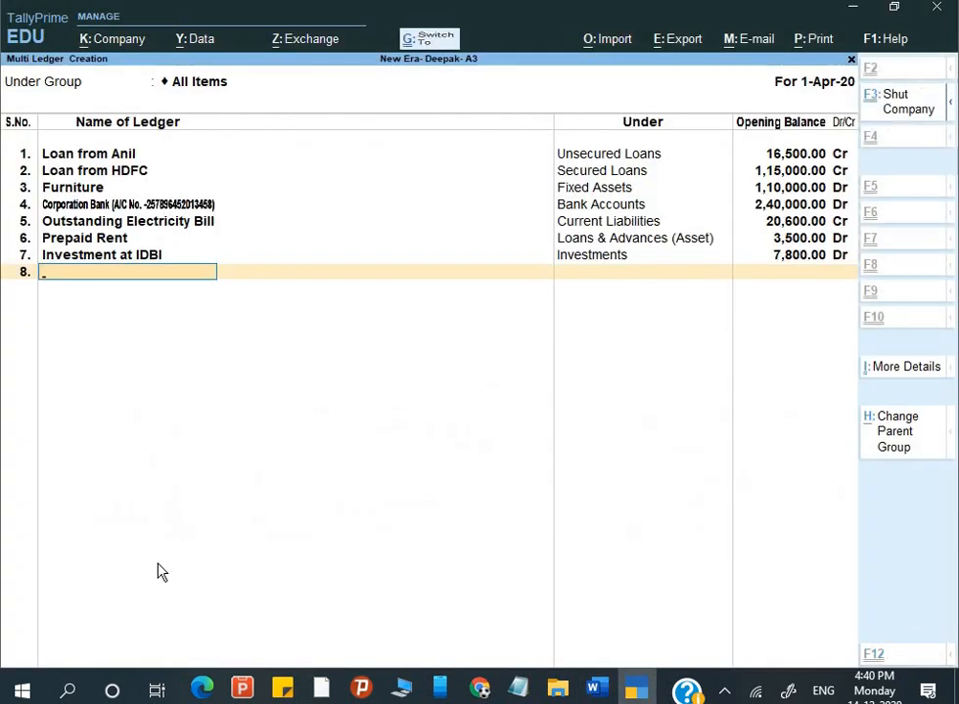
key(ctrl+v)
- Assign the Drawing ledger to the Capital Account group
key(Return)
text(C)
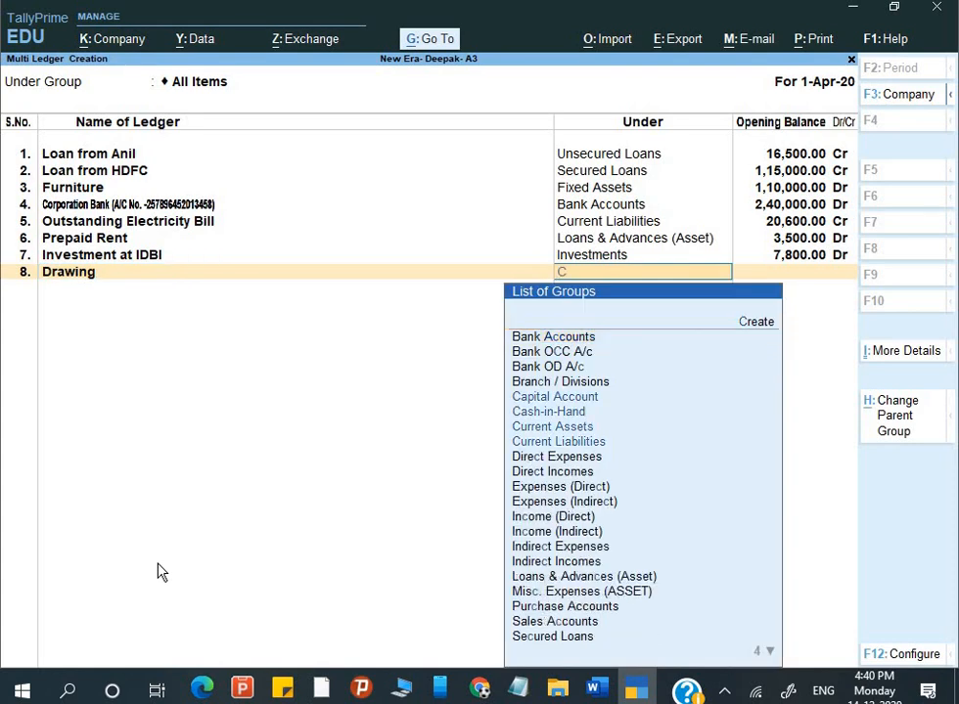
key(Down)
key(Down)
key(Up)
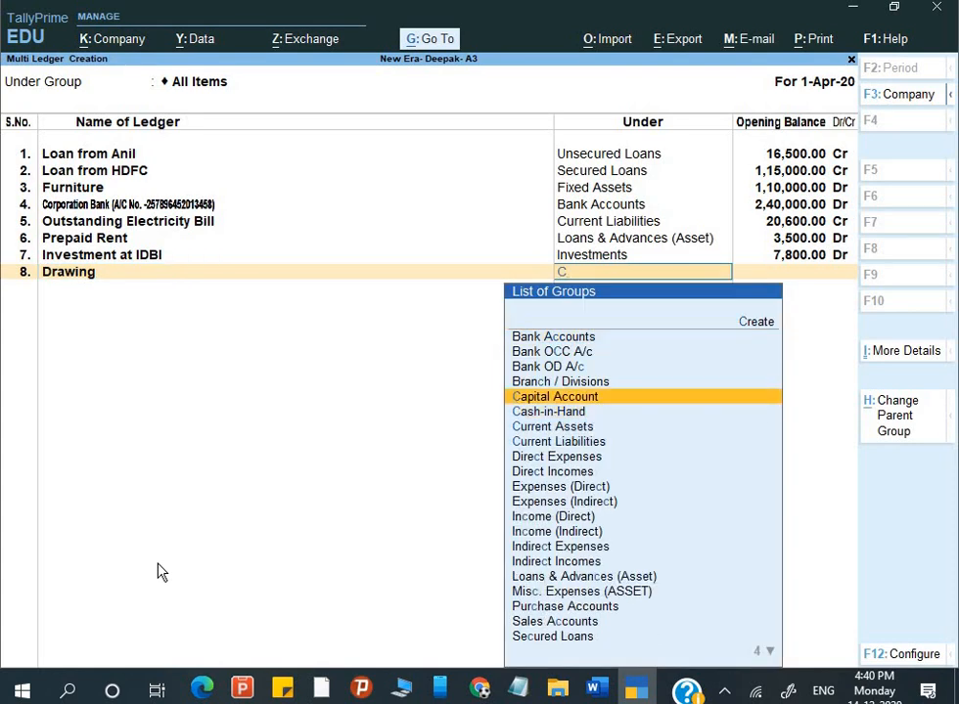
key(Return)
- Check the Drawing amount in the Word trial balance and enter 12,000 as its opening balance in TallyPrime
key(alt+Tab)
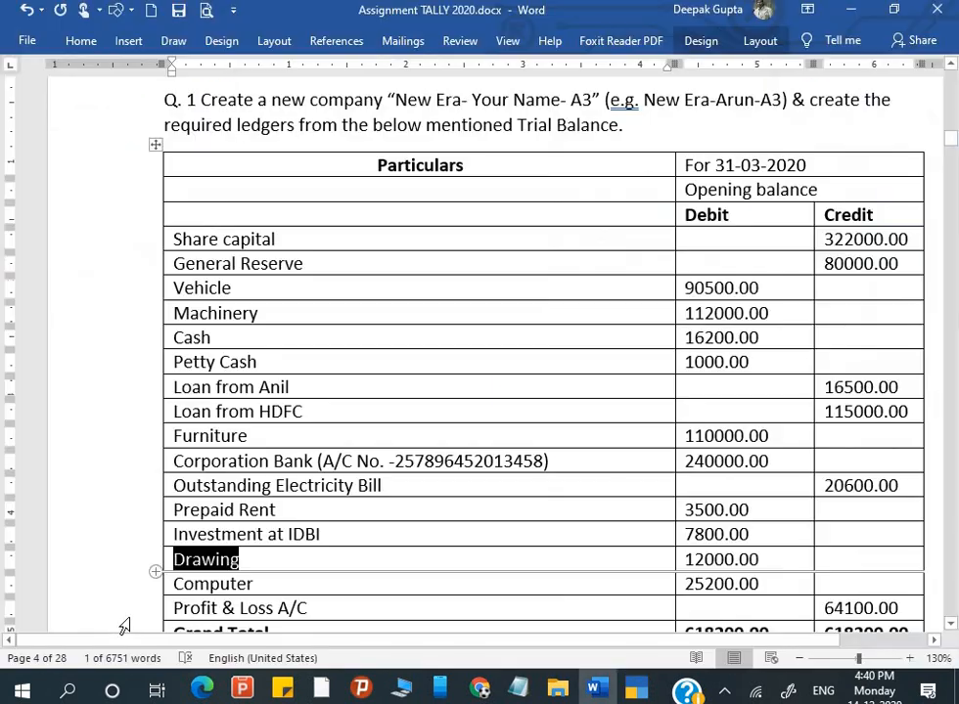
key(alt+Tab)
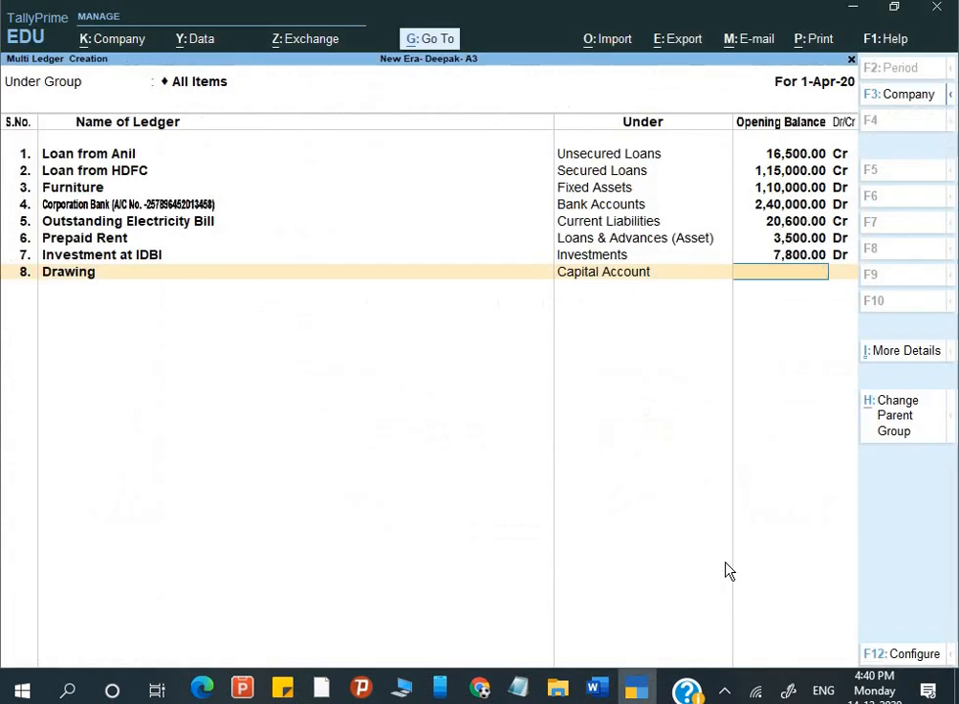
text(12000)
key(Return)
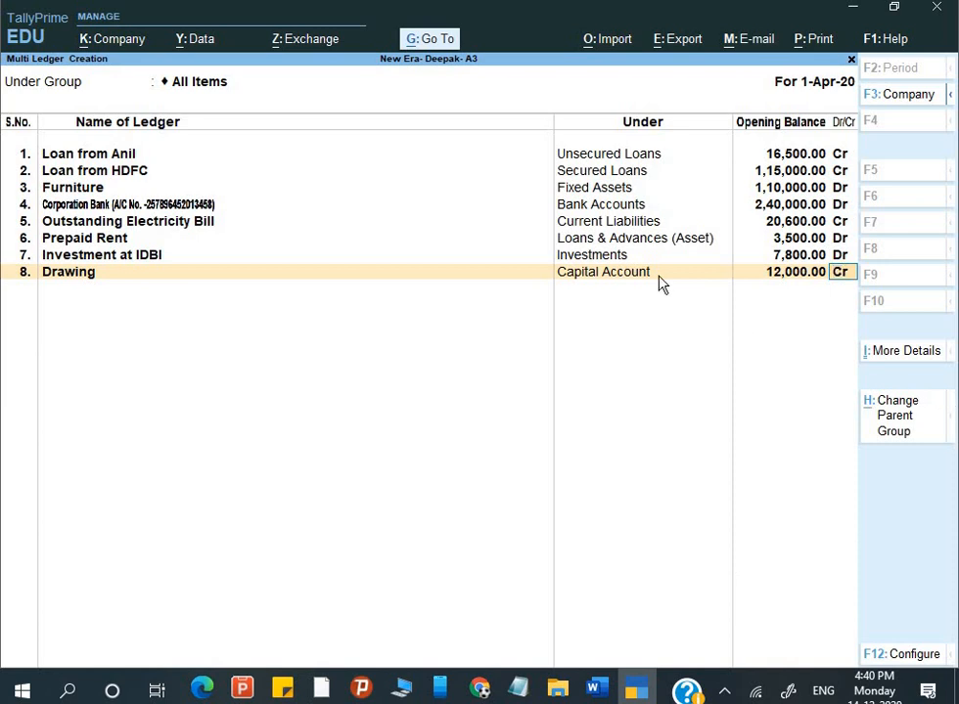
- Verify the Drawing balance's debit or credit column in Word and set its opening balance side to Dr in TallyPrime
key(alt+Tab)
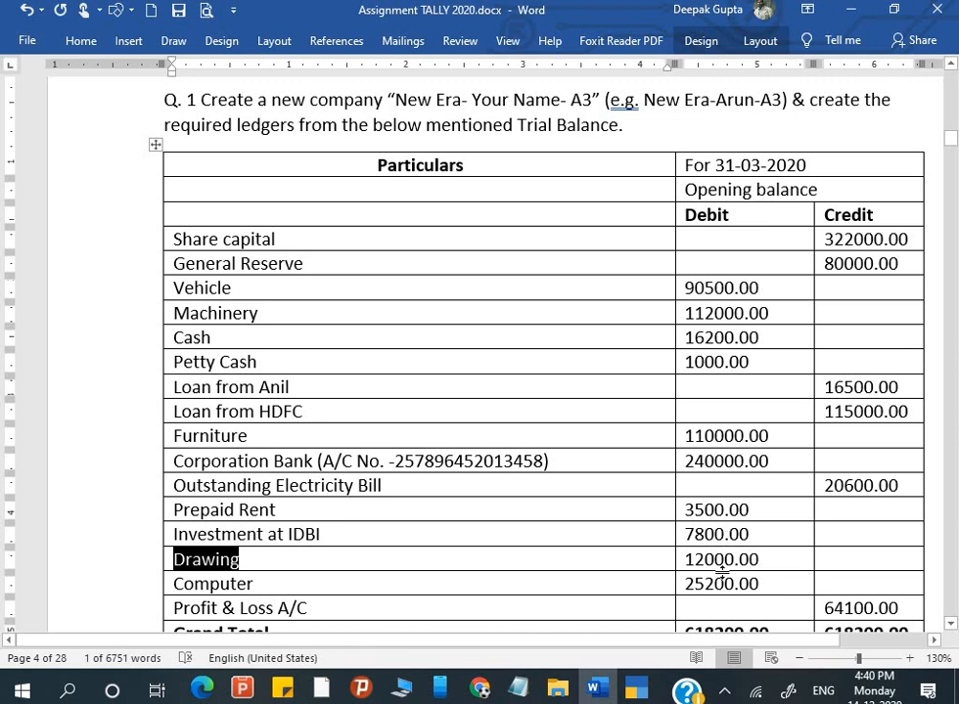
key(alt+Tab)
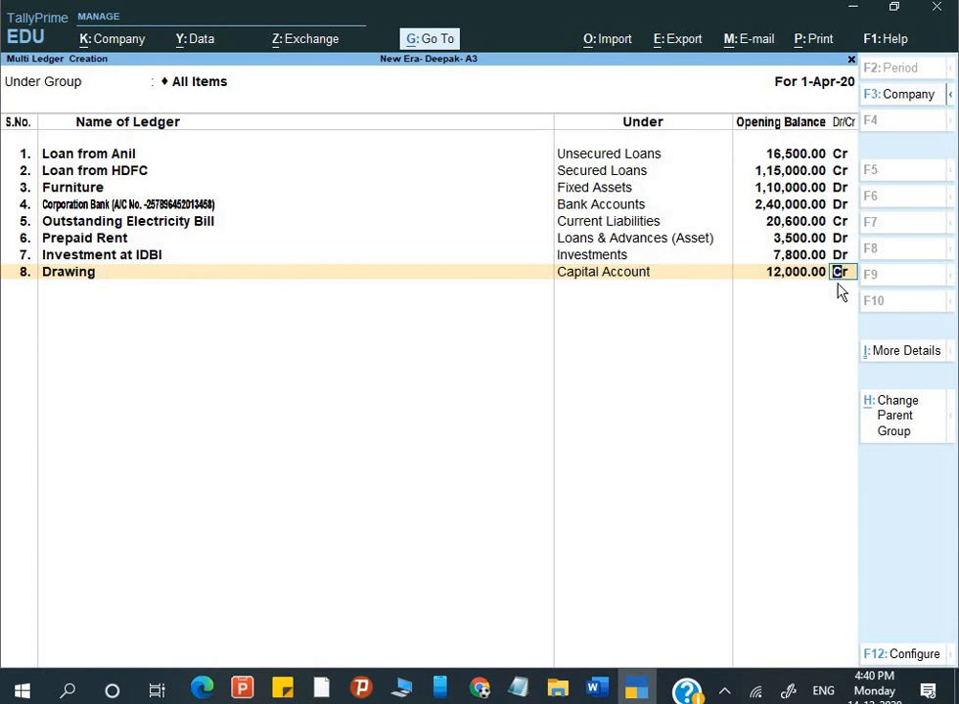
text(d)
key(Return)
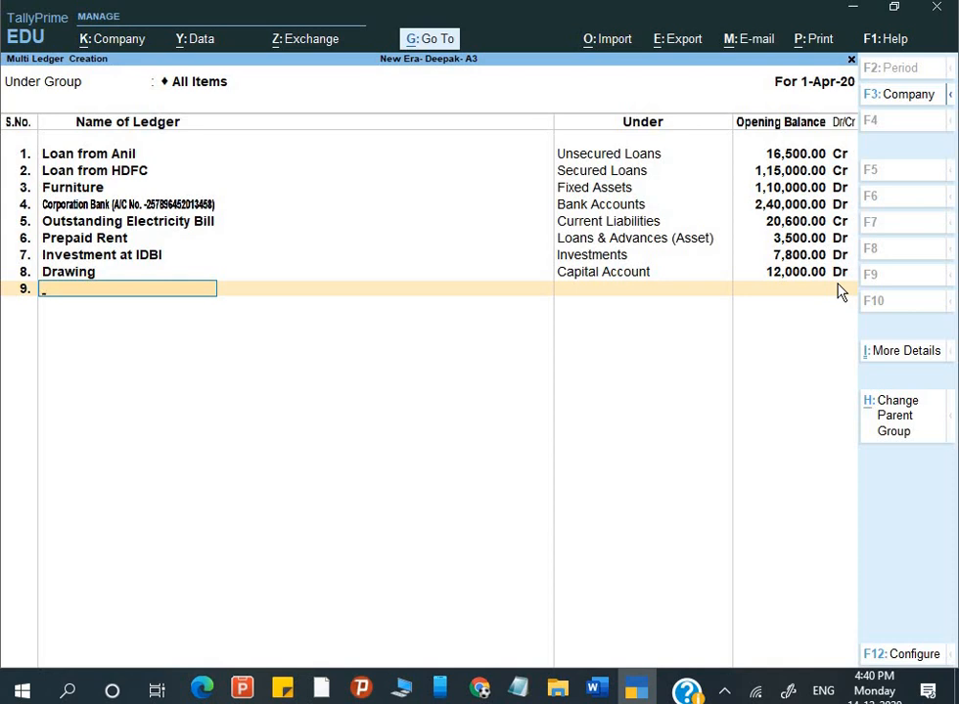
- Copy Computer from the Word trial balance into TallyPrime's ninth ledger row as the ledger name
key(alt+Tab)
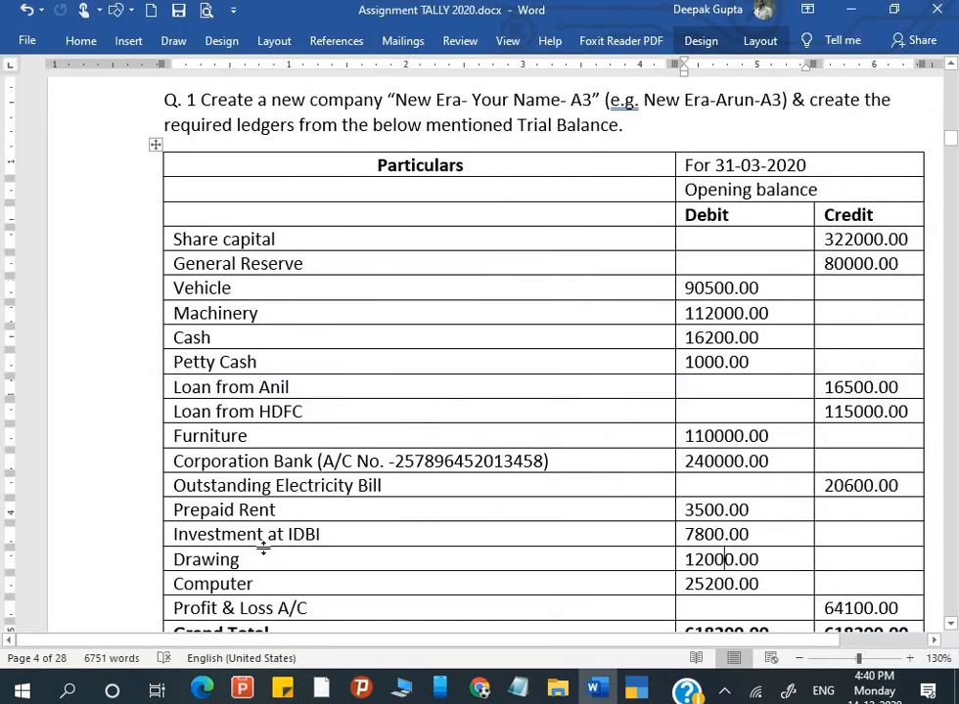
drag(260, 588, 160, 584)
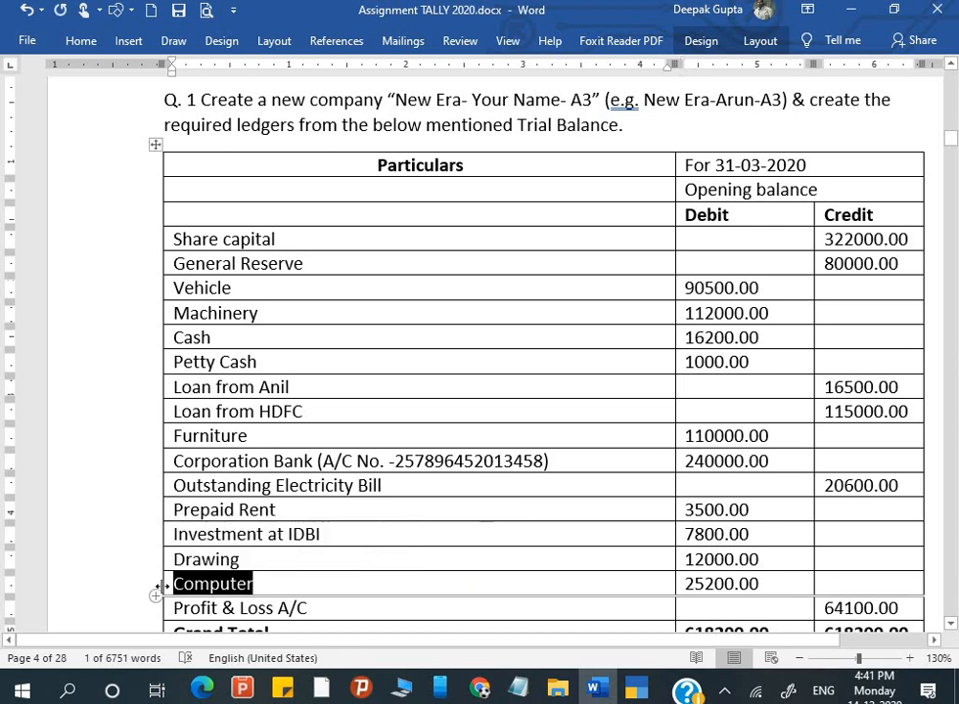
key(alt+Tab)
key(ctrl+alt+v)
- Assign Computer to Fixed Assets, set its opening balance to 25,200 after checking Word, and return to the Word trial balance
key(Return)
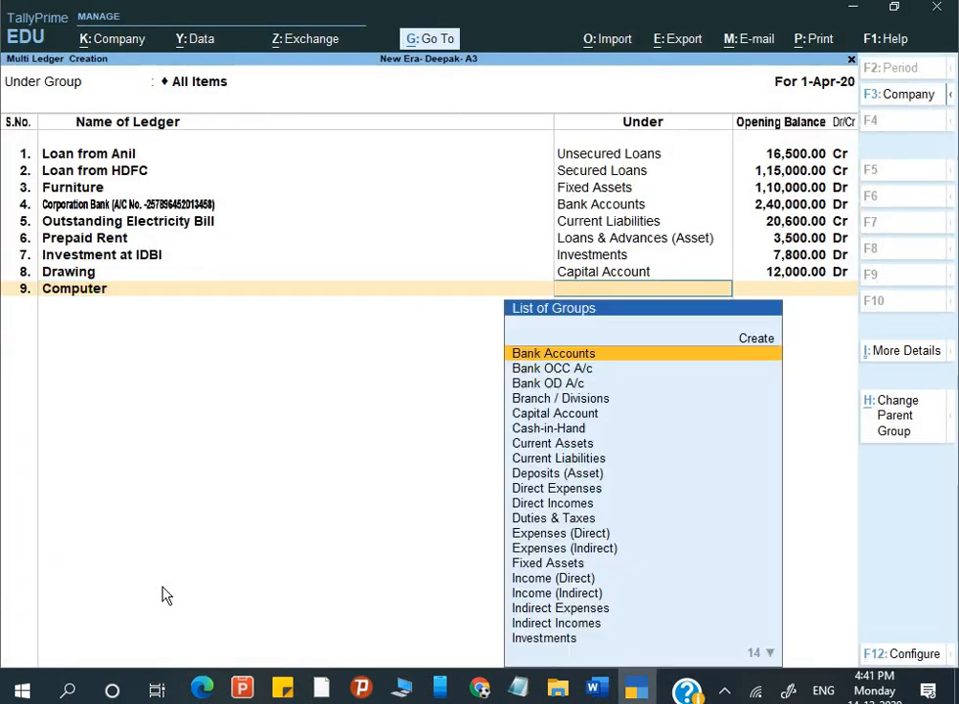
text(F)
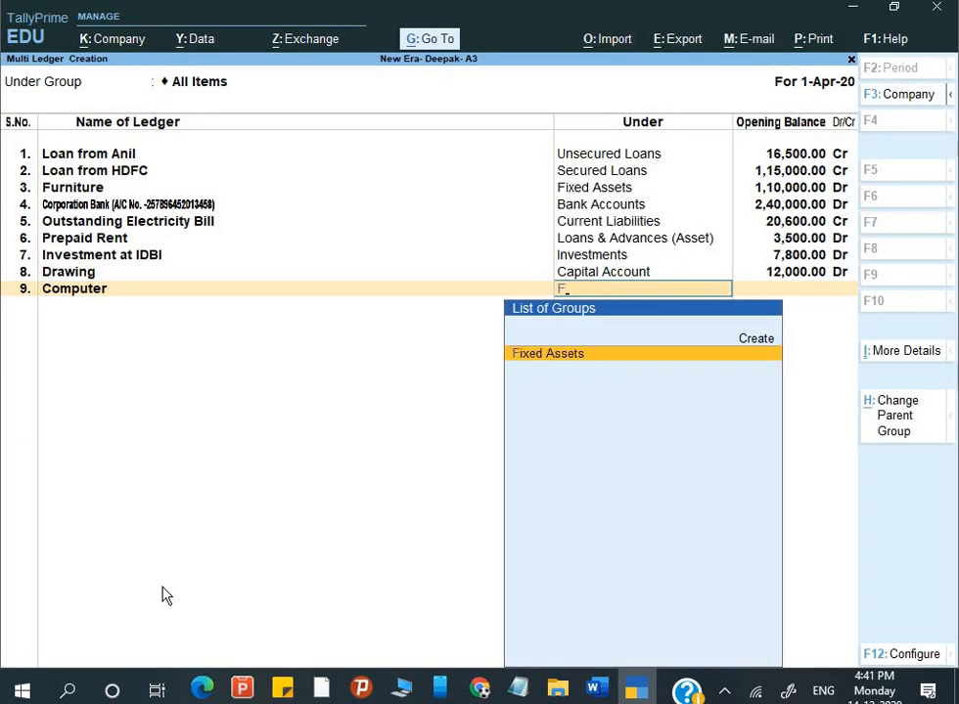
key(Return)
key(alt+Tab)
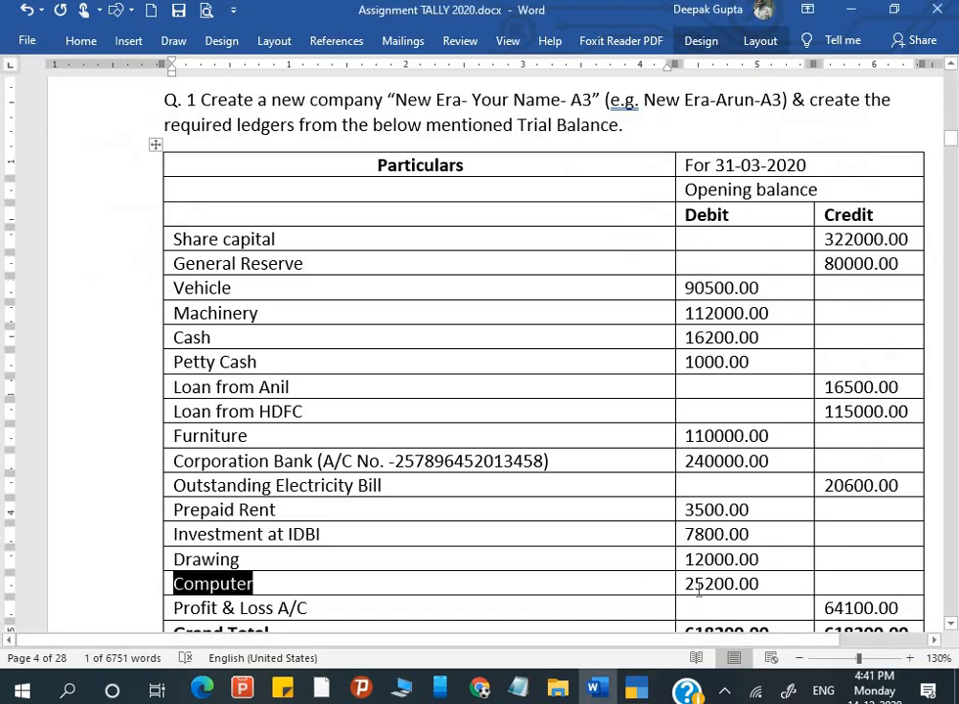
key(alt+Tab)
text(2)
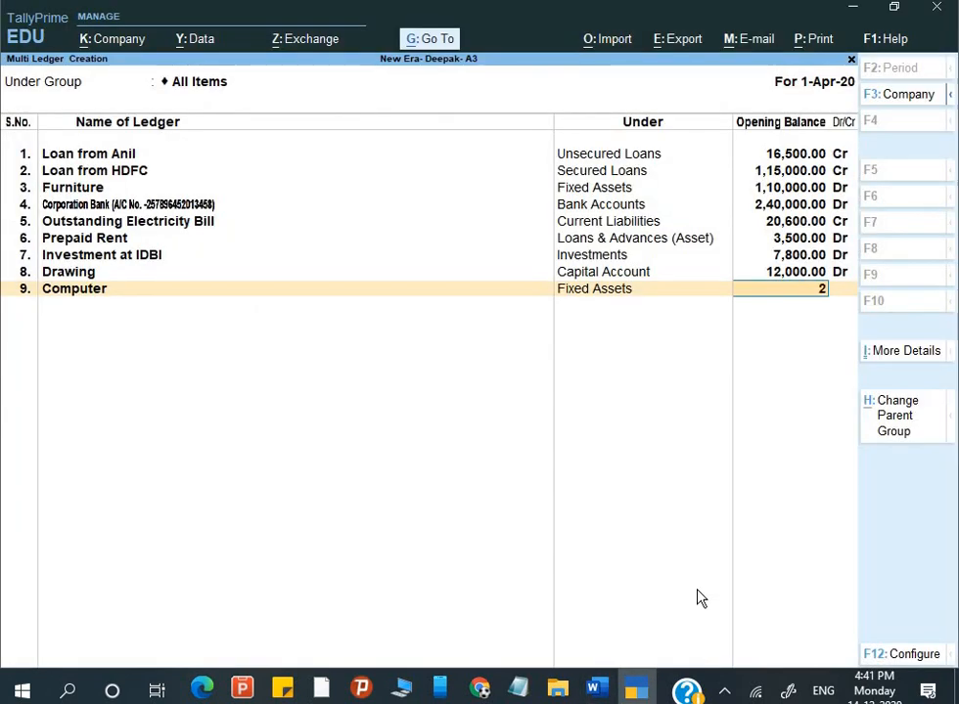
text(5,200)
key(Return)
key(Return)
key(alt+Tab)
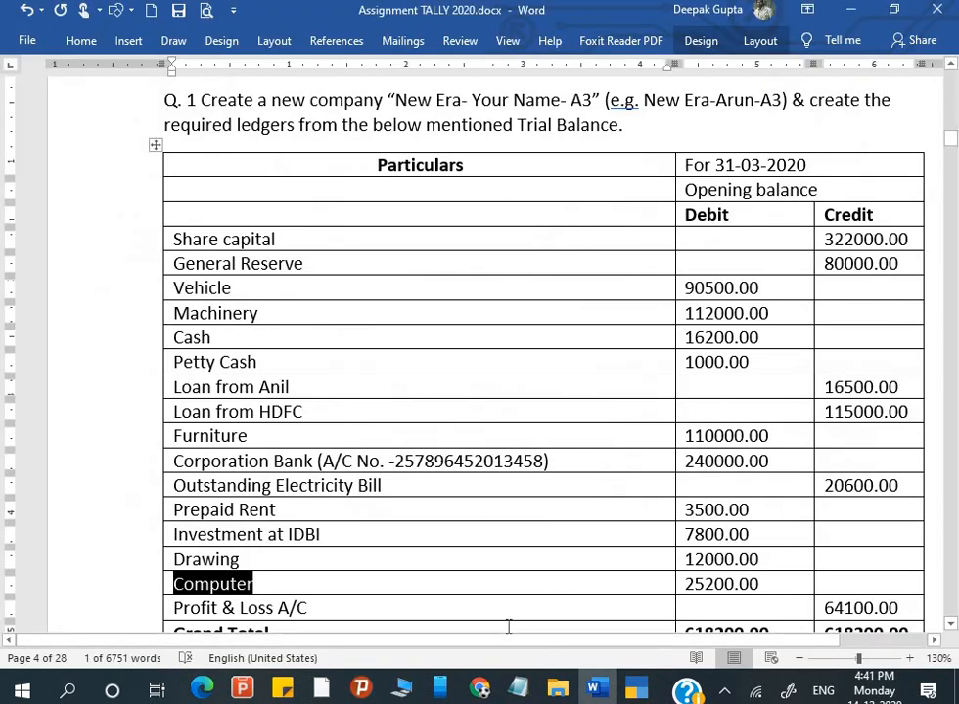
- Switch to TallyPrime, finish the Computer row as Dr, save the nine ledgers, and return to the Gateway of Tally
key(alt+Tab)
key(Return)
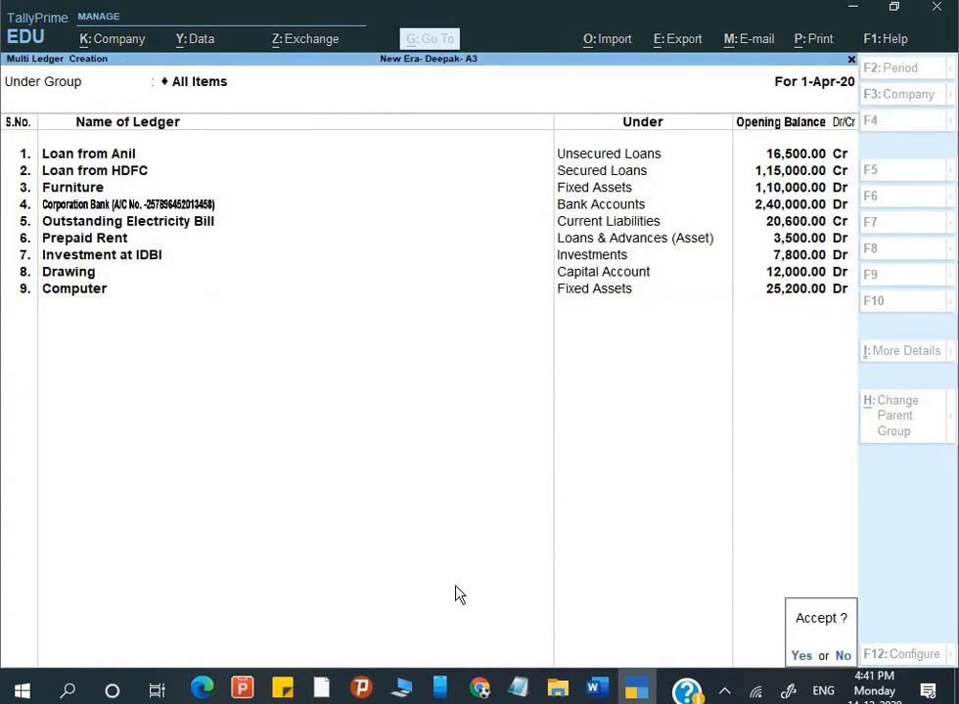
key(y)
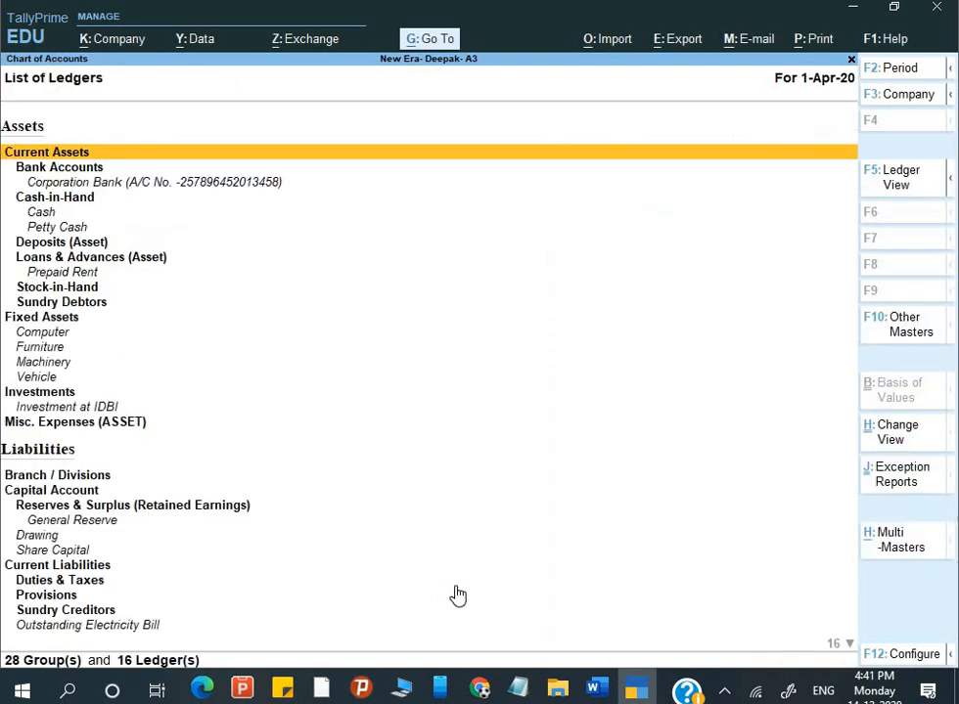
key(Escape)
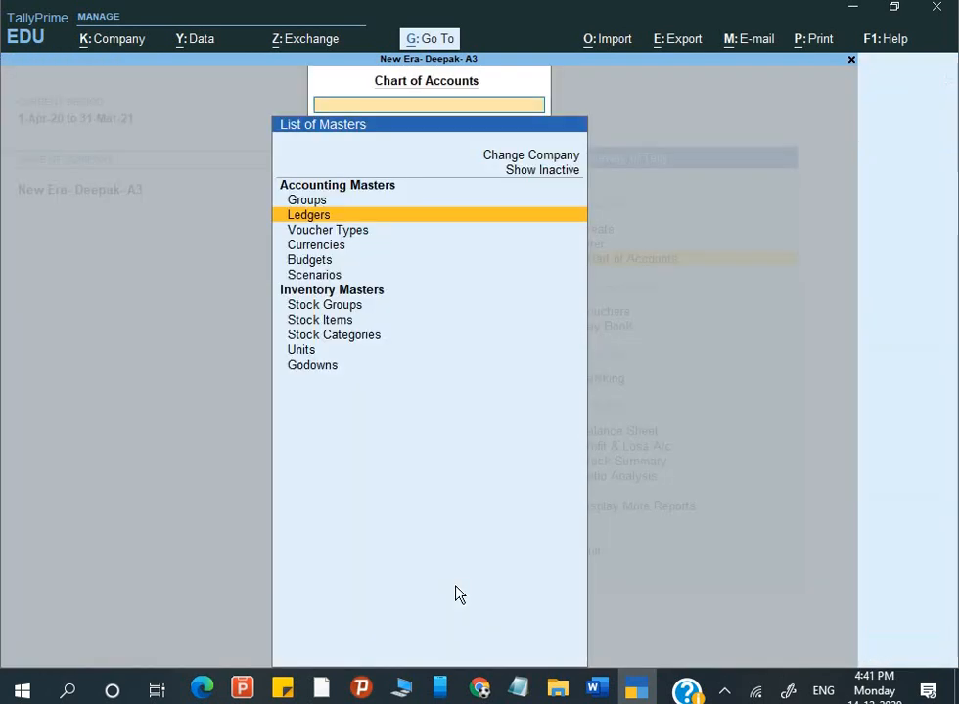
key(Escape)
- Open the existing Profit & Loss A/c ledger for alteration from the list of ledgers
key(Up)
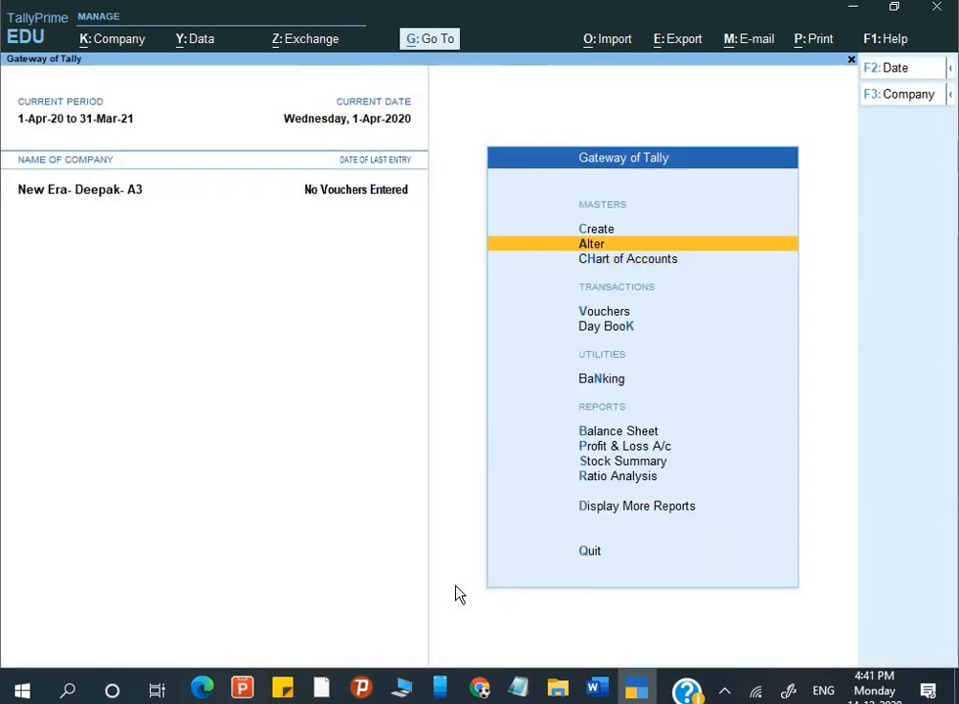
key(Return)
key(Down)
key(Return)
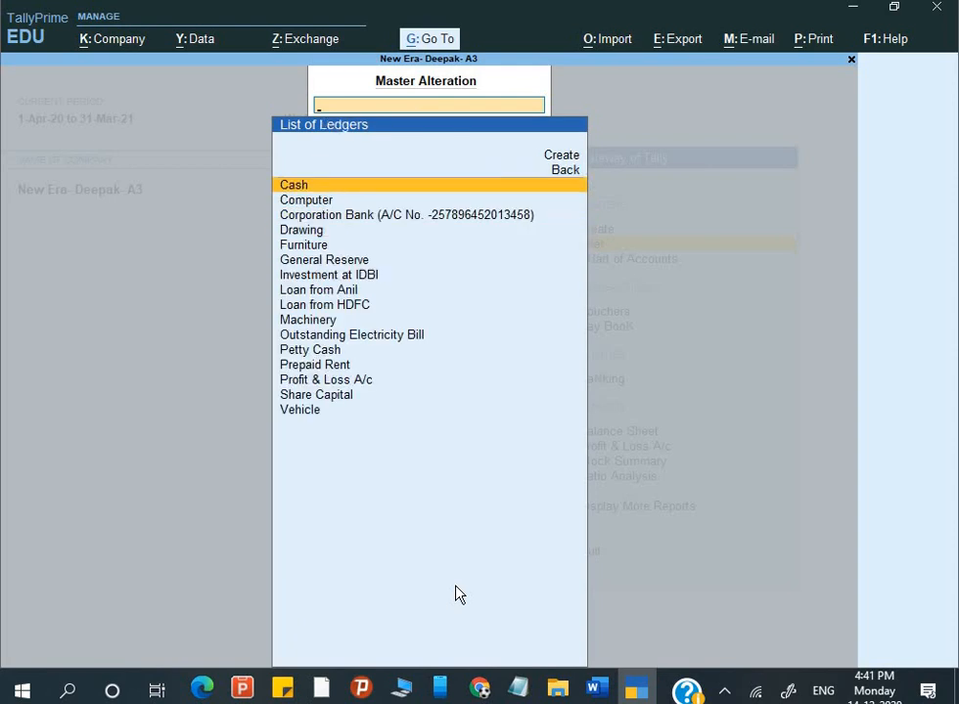
text(P)
key(Down)
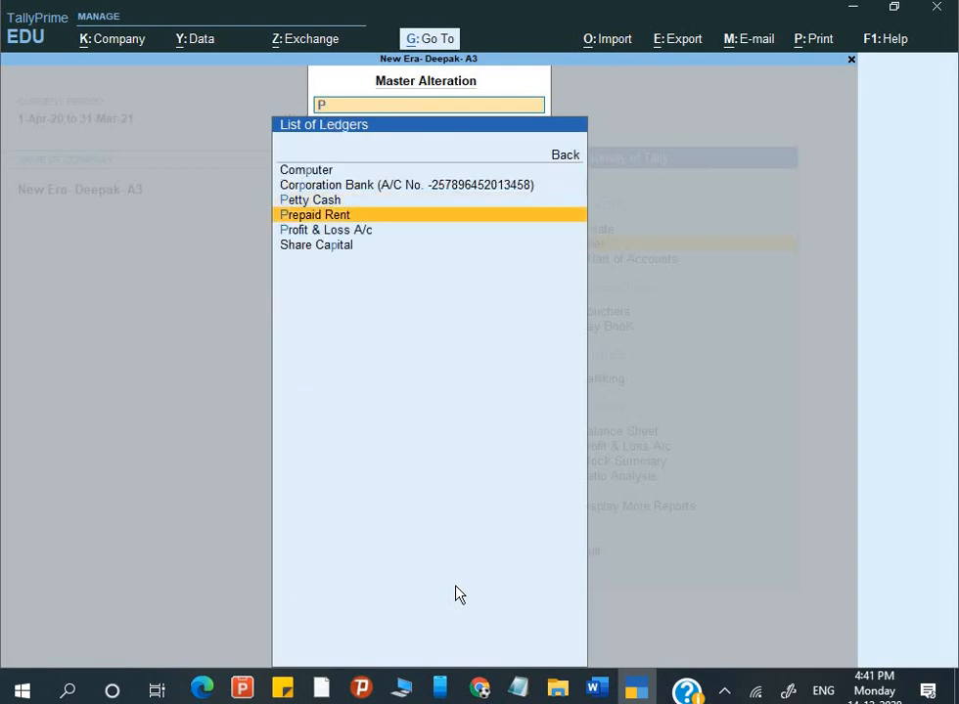
key(Down)
key(Return)
- Check the Profit & Loss A/C amount in the Word trial balance and enter 64,100 Cr as the ledger's opening balance in TallyPrime
key(Return)
key(Return)
key(Return)
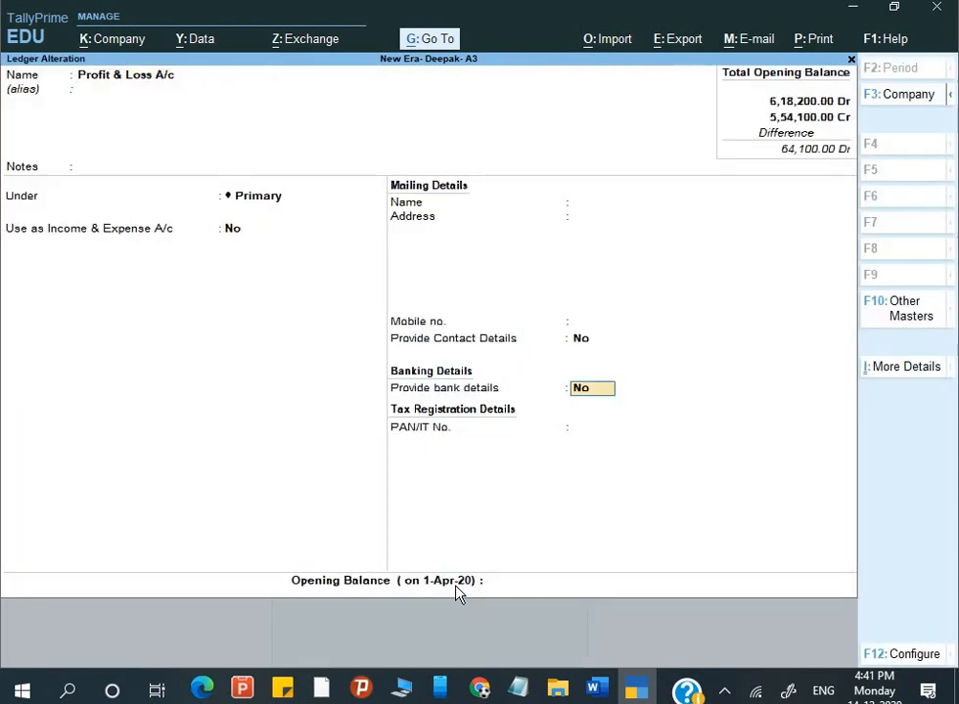
key(Return)
key(alt+Tab)
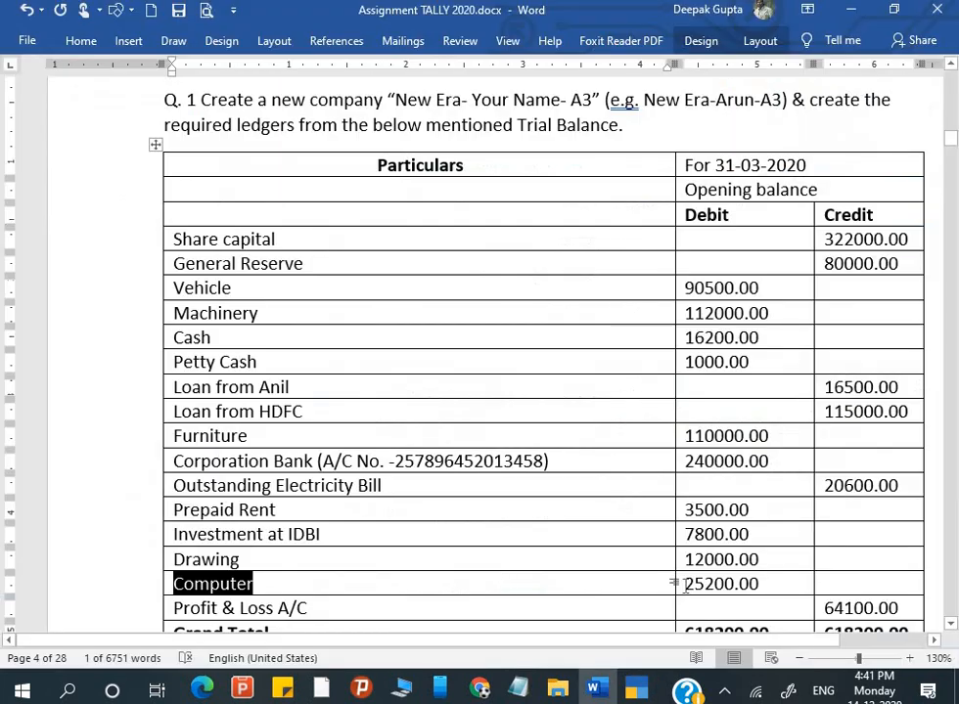
key(alt+Tab)
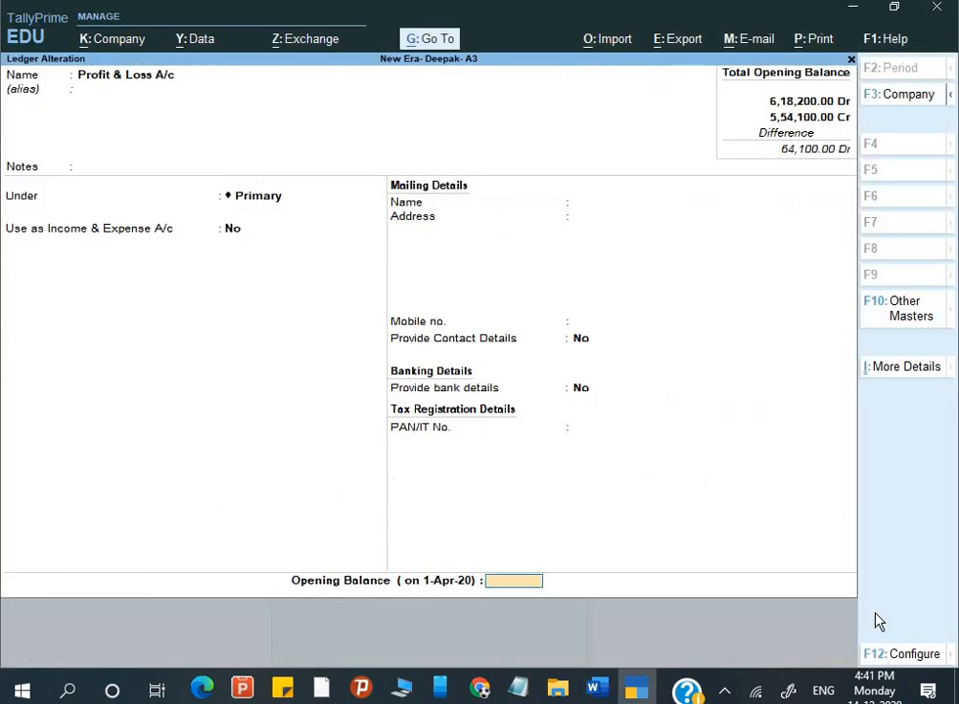
text(64100)
key(Return)
key(Return)
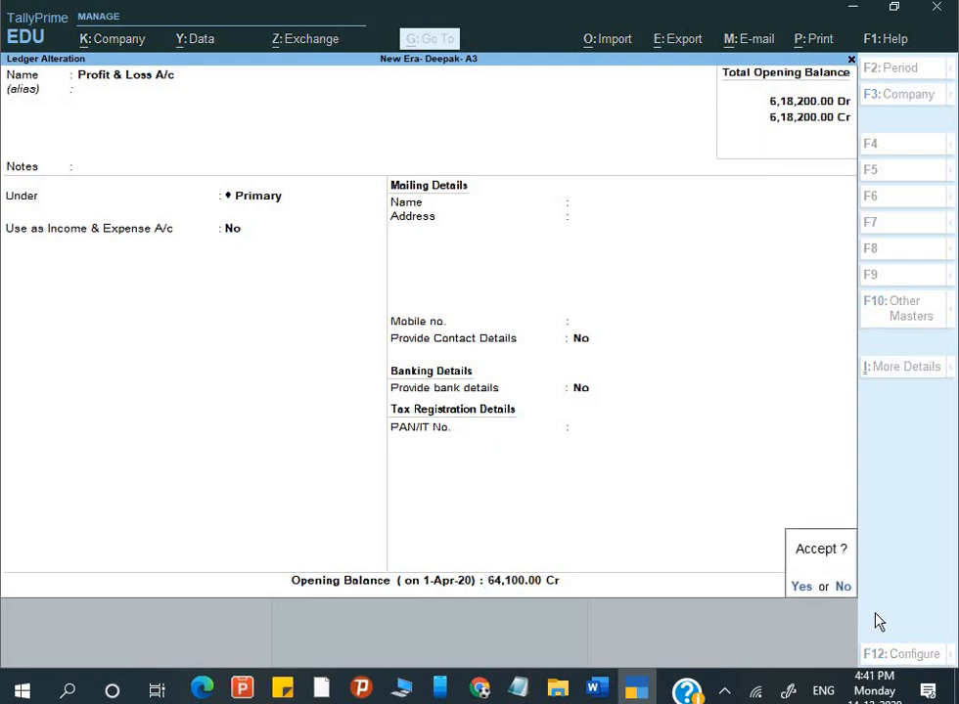
- Switch to Word and check the Profit & Loss A/C amount, its credit column, and the Grand Total row in the trial balance
key(alt+Tab)
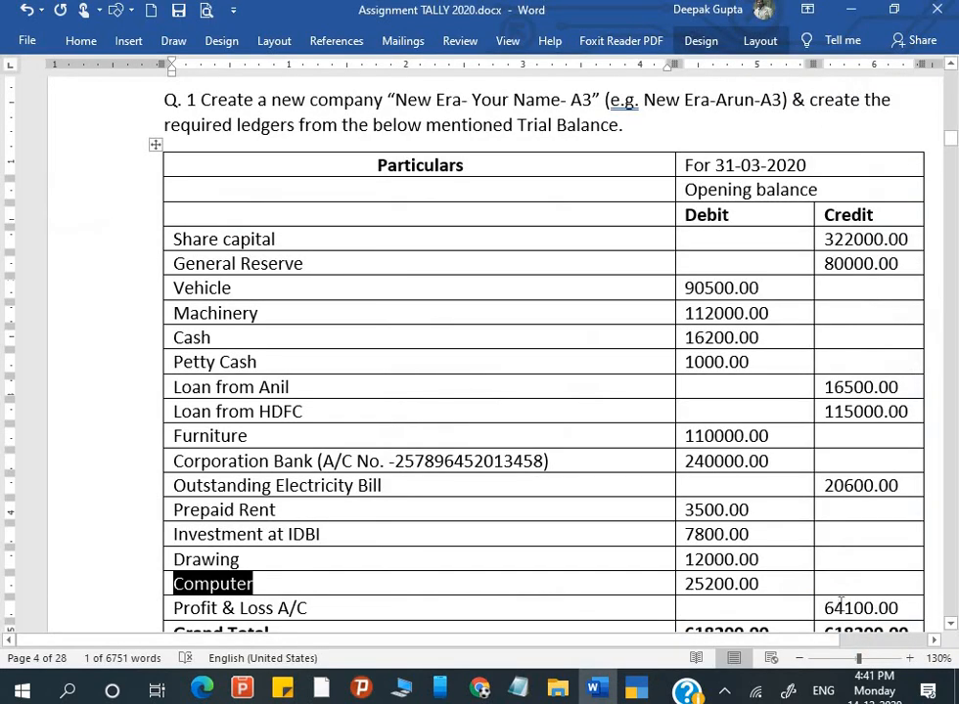
click(890, 610)
scroll(889, 612, down, 2)
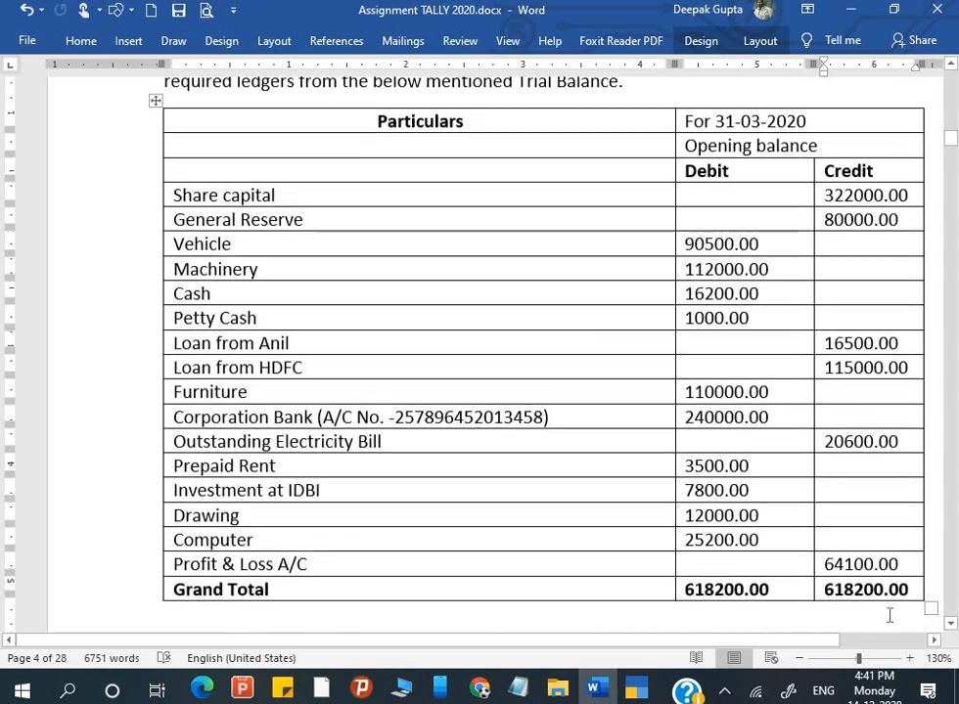
click(323, 565)
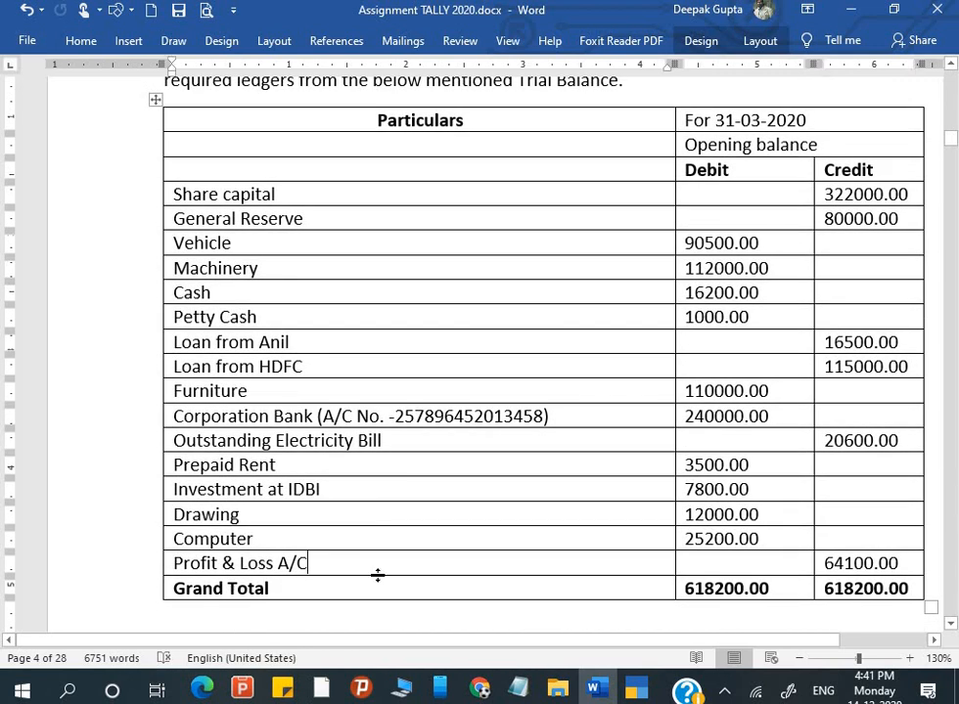
click(864, 565)
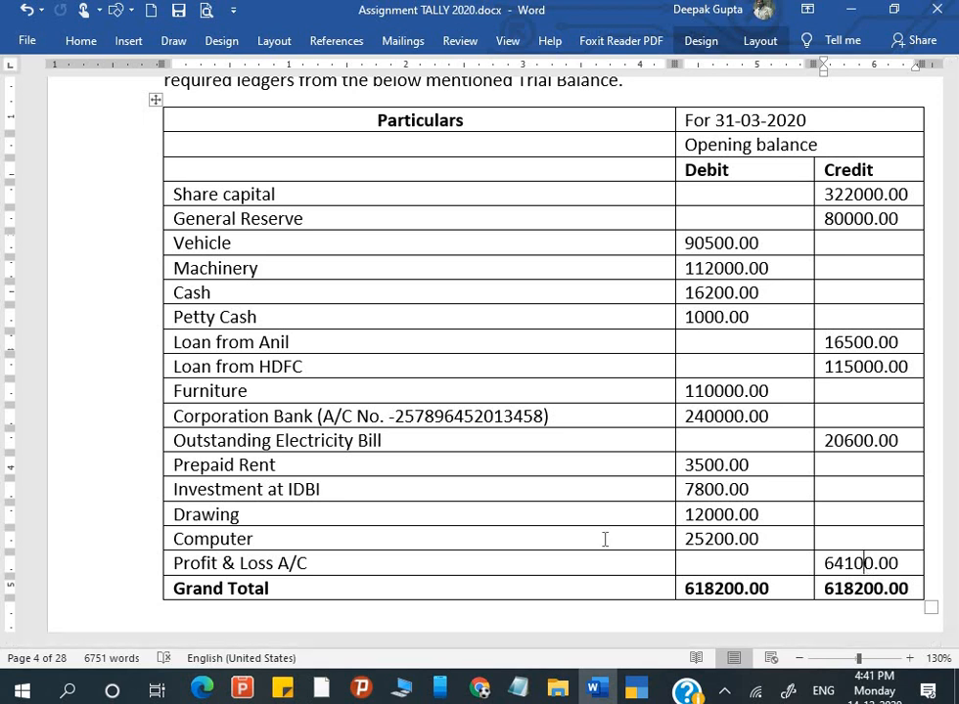
- Examine the Profit & Loss A/C row of the trial balance and how its debit and credit columns are filled
click(315, 566)
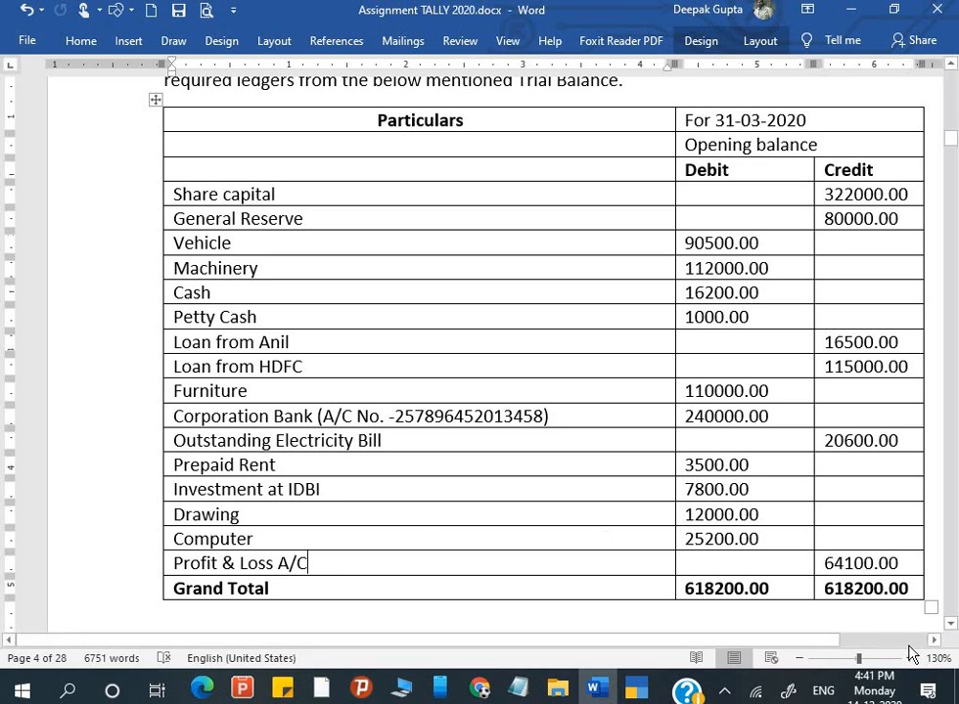
click(191, 562)
click(269, 562)
click(857, 563)
click(317, 564)
click(914, 565)
click(311, 565)
click(874, 563)
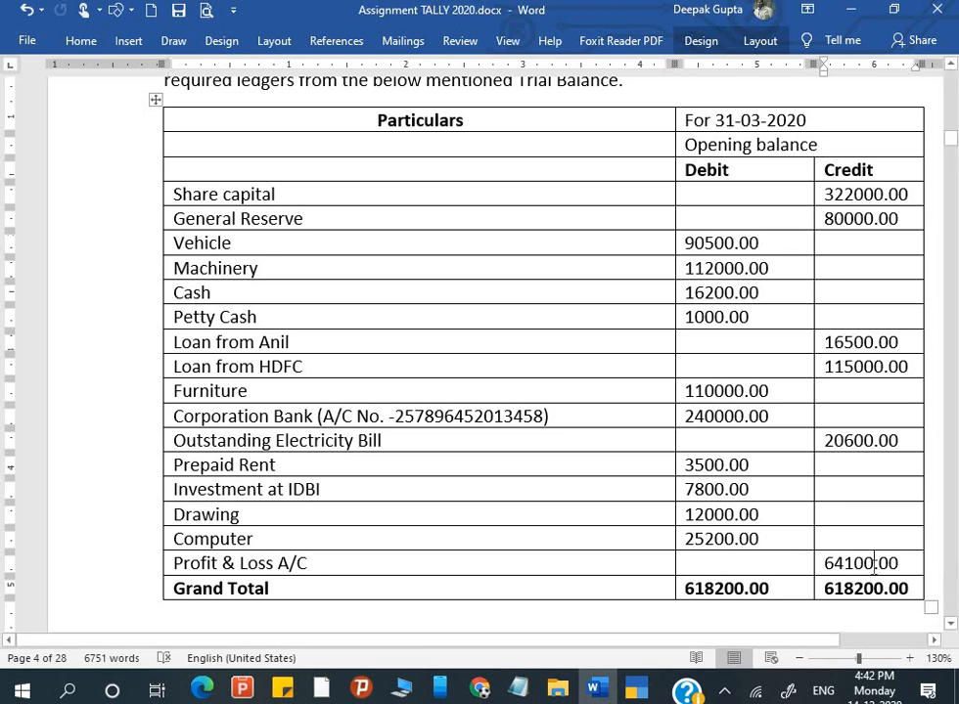
click(695, 546)
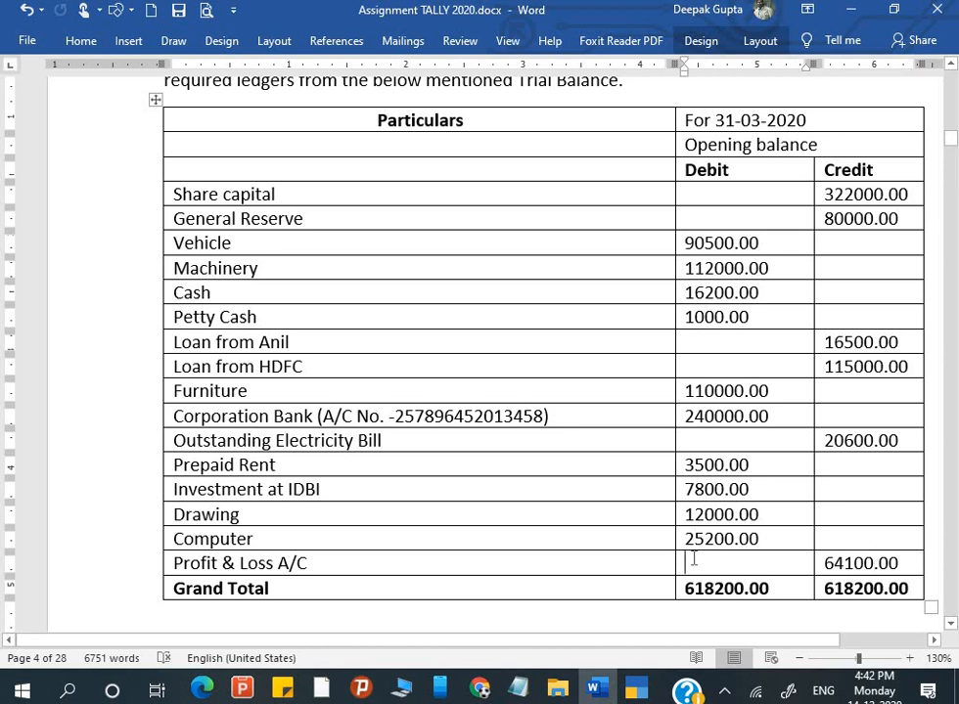
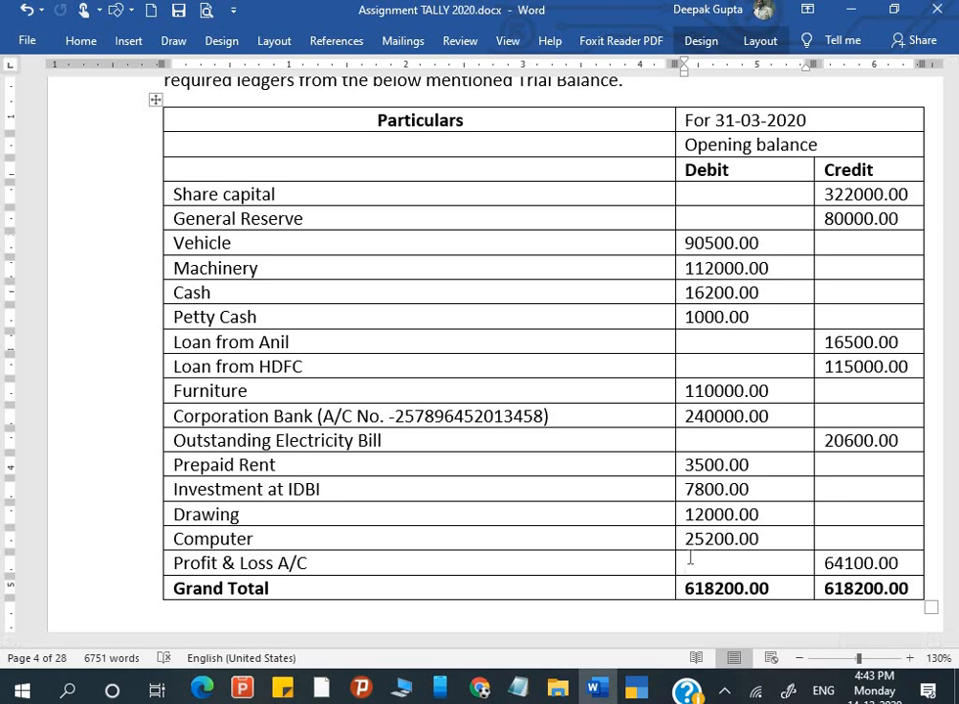
- Switch to TallyPrime, accept the Profit & Loss A/c ledger alteration and leave the list of ledgers
key(alt+Tab)
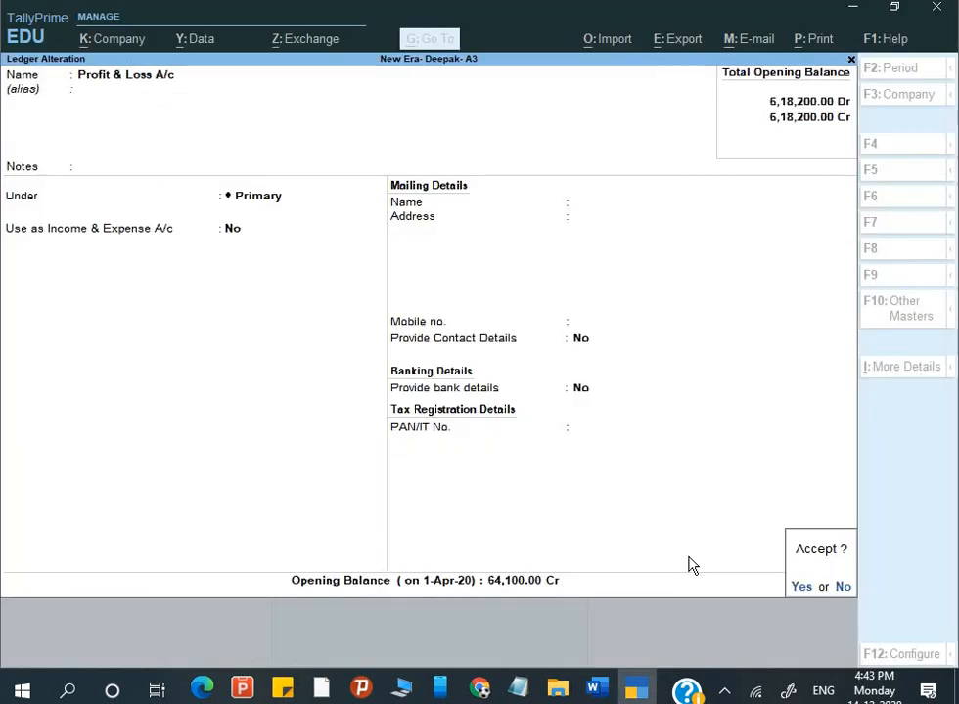
key(y)
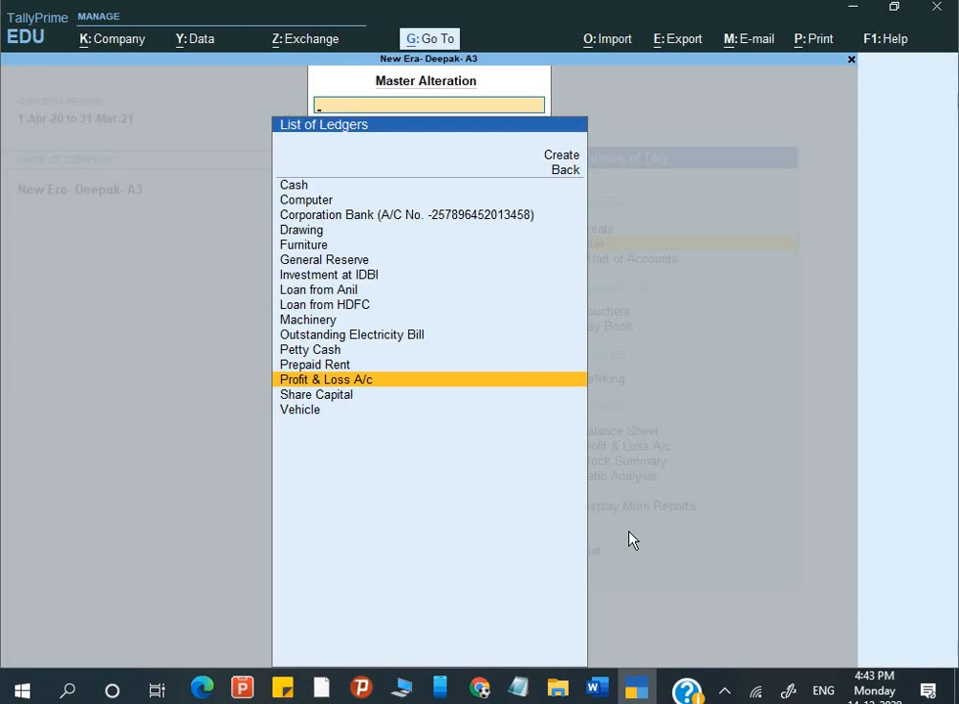
key(Escape)
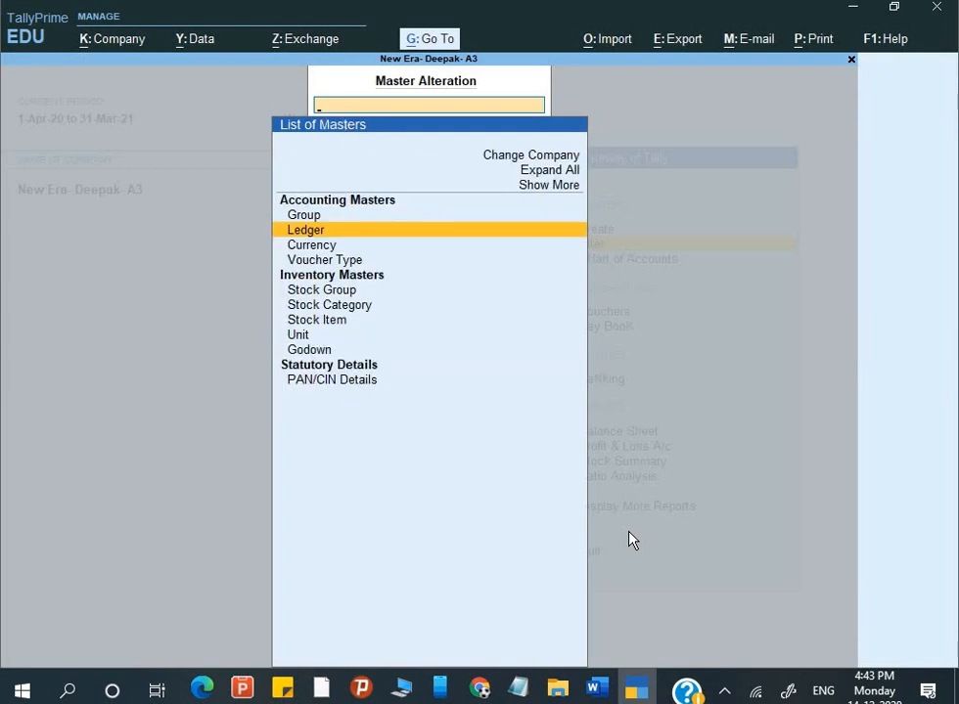
- Open the Corporation Bank ledger for alteration and advance to its account number field
key(Return)
key(Down)
key(Down)
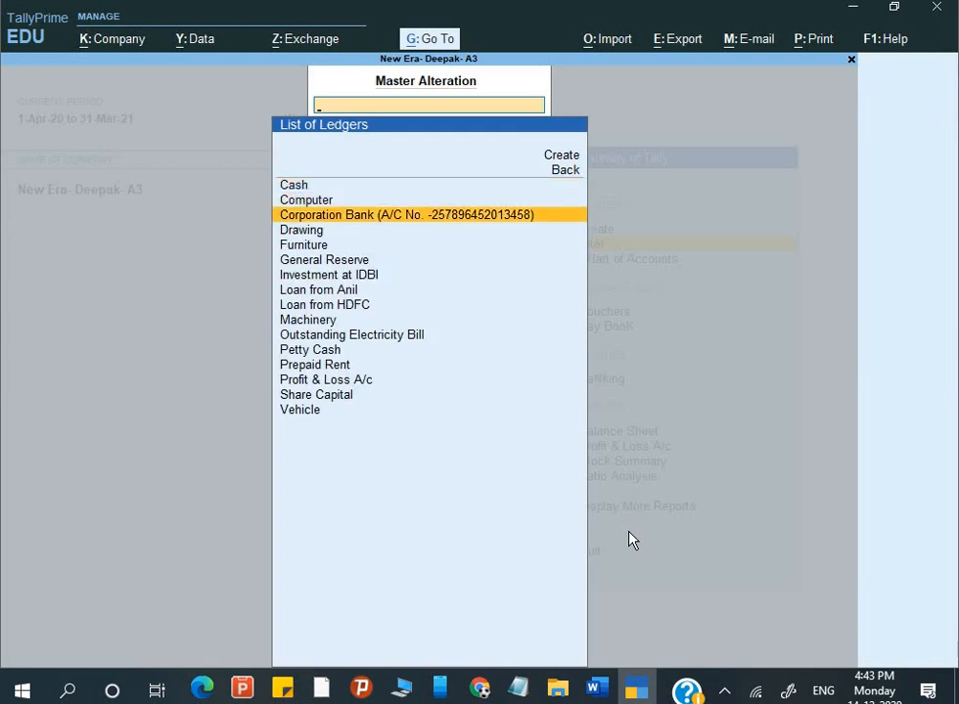
key(Return)
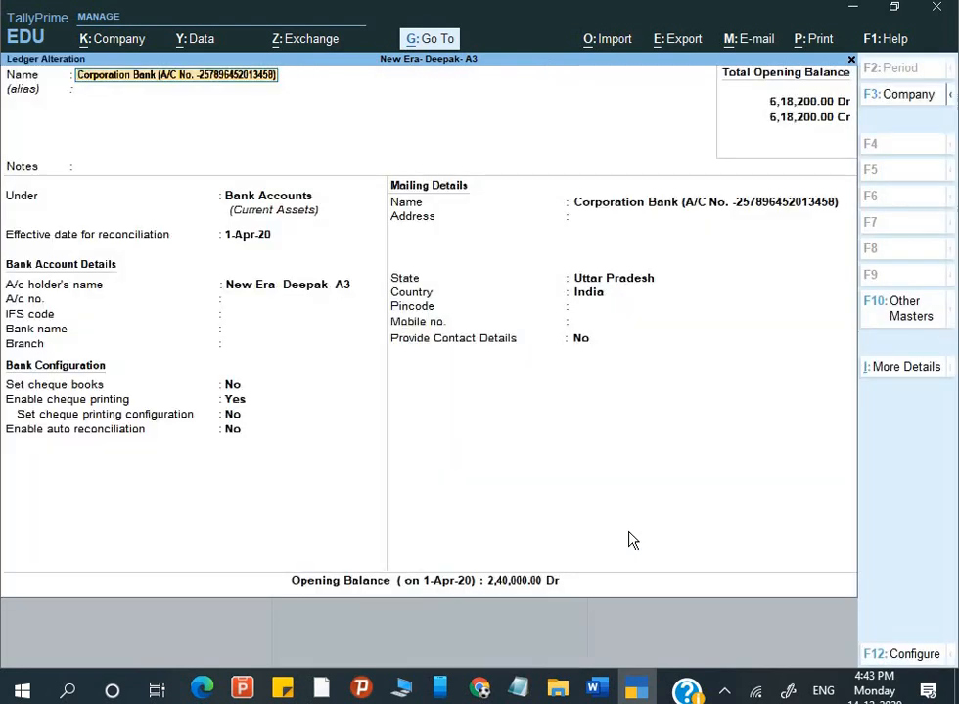
key(Return)
key(Return)
key(Return)
key(Return)
key(Return)
key(Return)
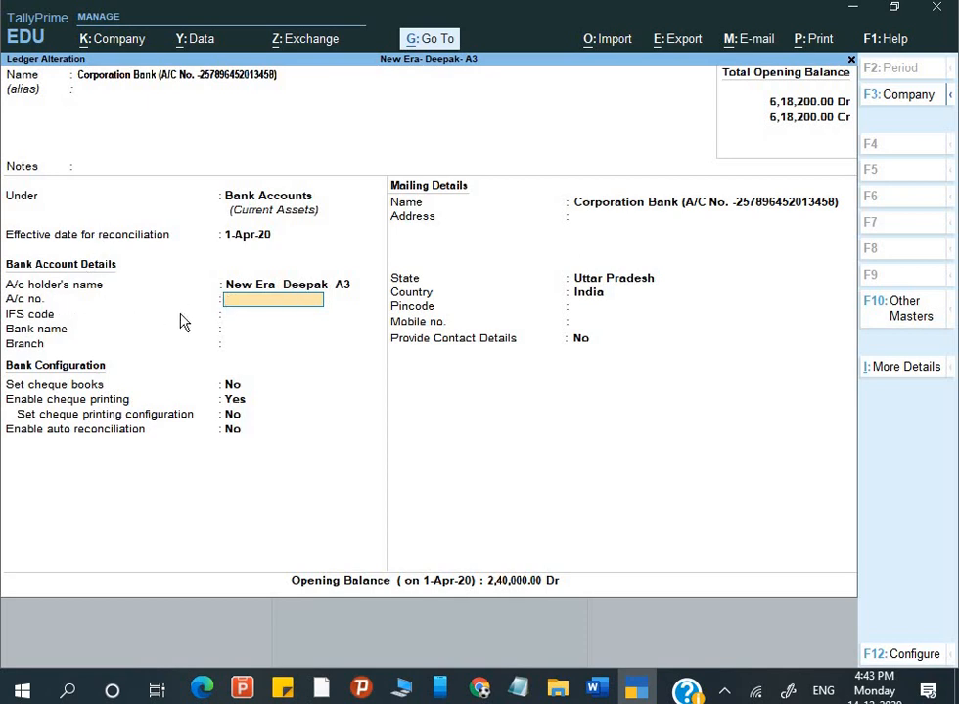
- Copy the Corporation Bank account number from the Word trial balance and paste it into the ledger's account number field in TallyPrime
key(alt+Tab)
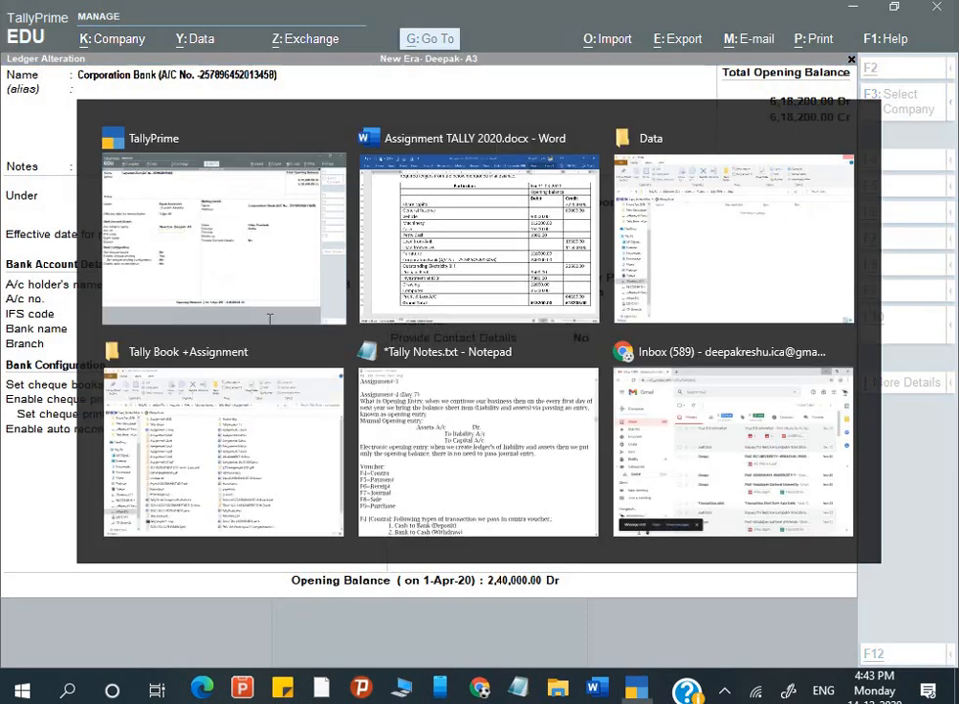
drag(396, 416, 544, 415)
click(530, 416)
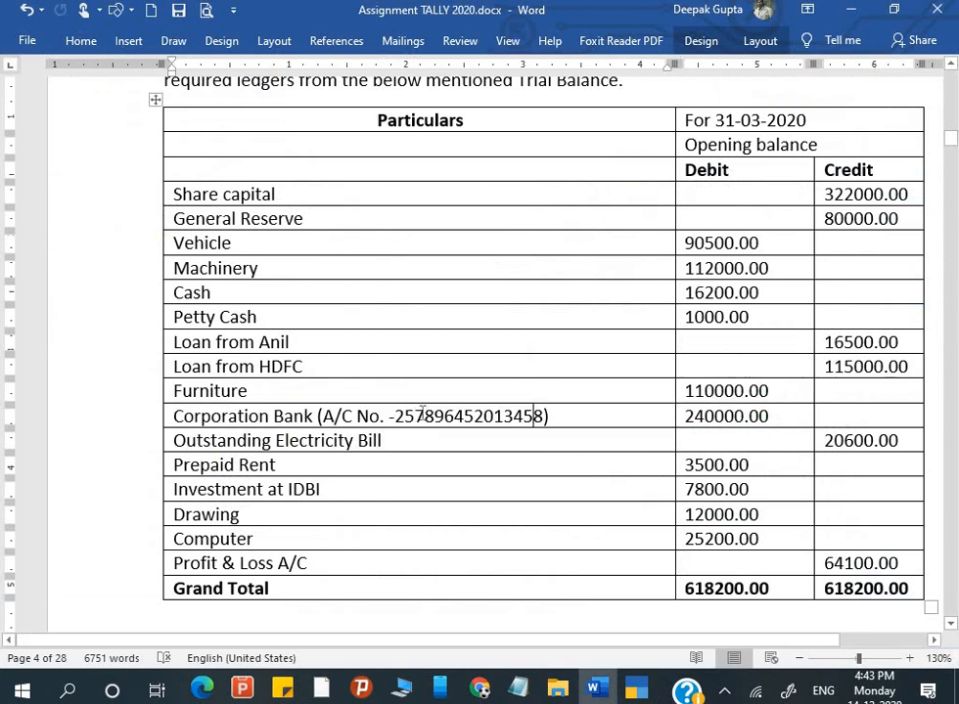
drag(397, 415, 544, 423)
key(ctrl+c)
key(alt+Tab)
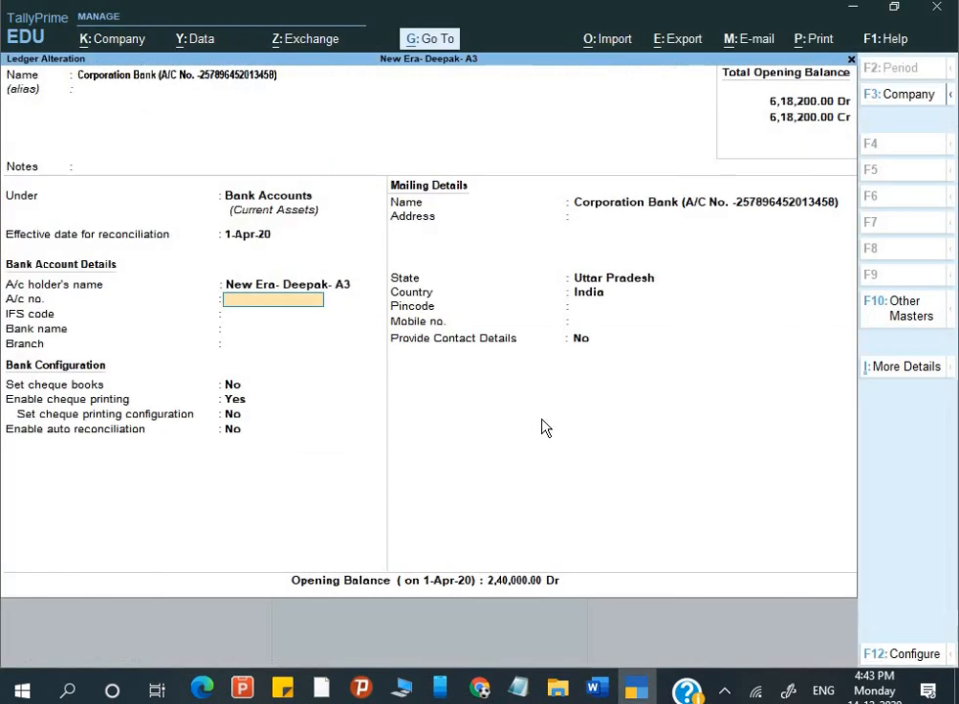
key(ctrl+alt+v)
key(Return)
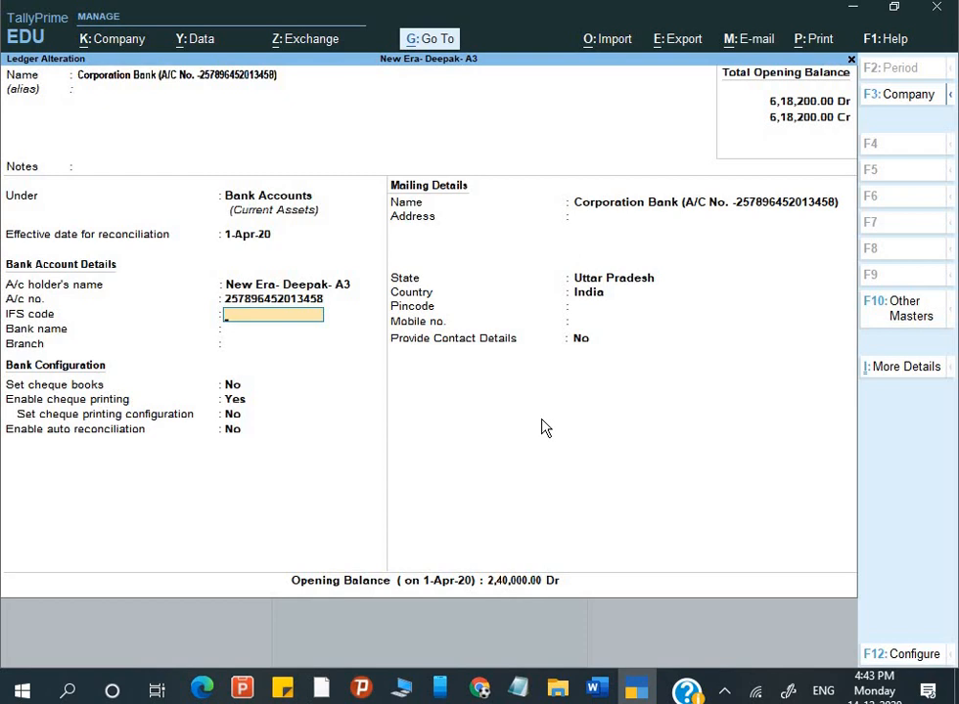
- Leave the IFS code blank and set the bank name to Not Applicable
key(Return)
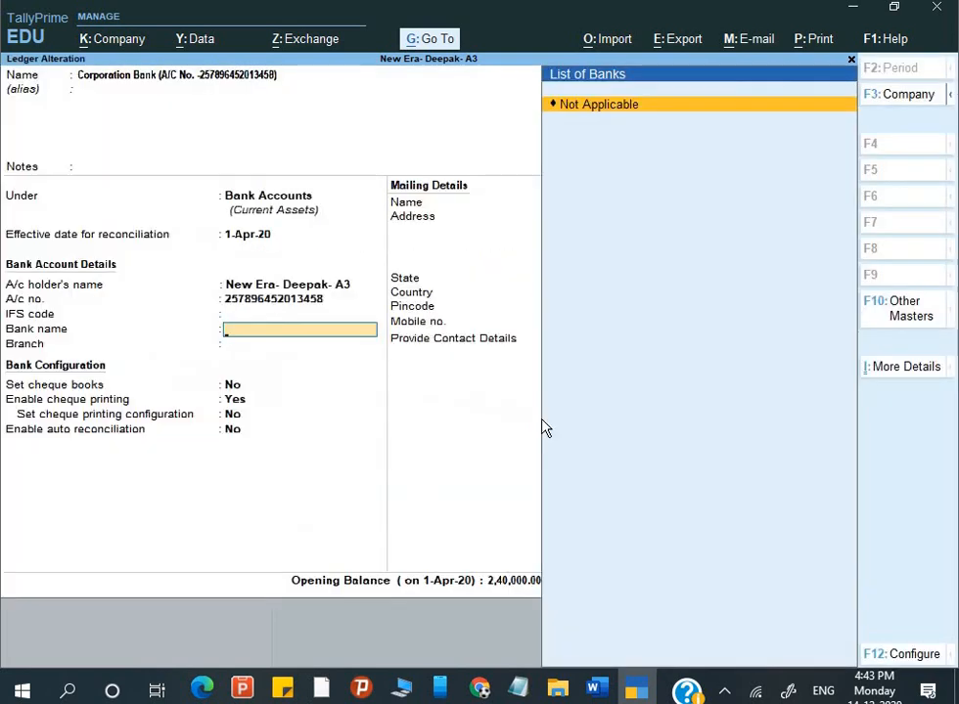
text(C)
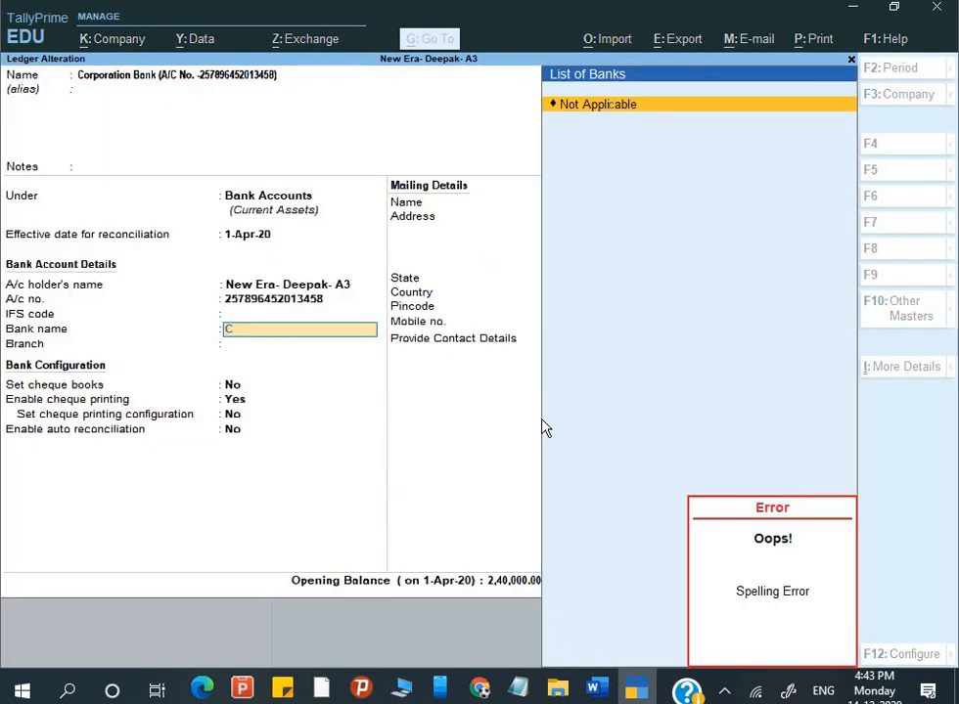
key(Escape)
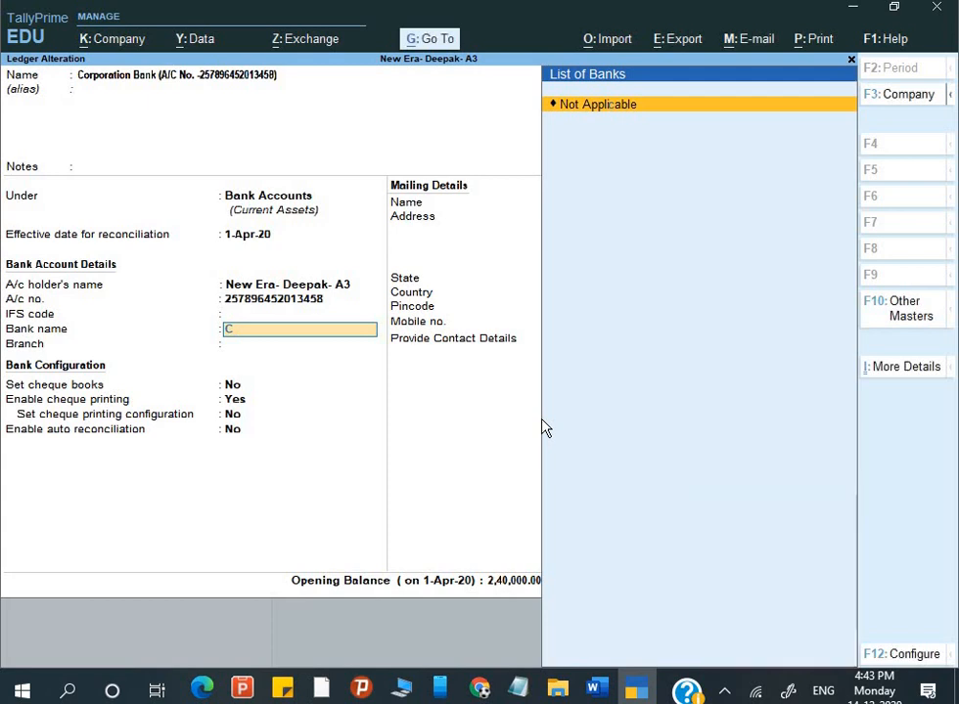
key(BackSpace)
key(alt)
key(alt)
key(Return)
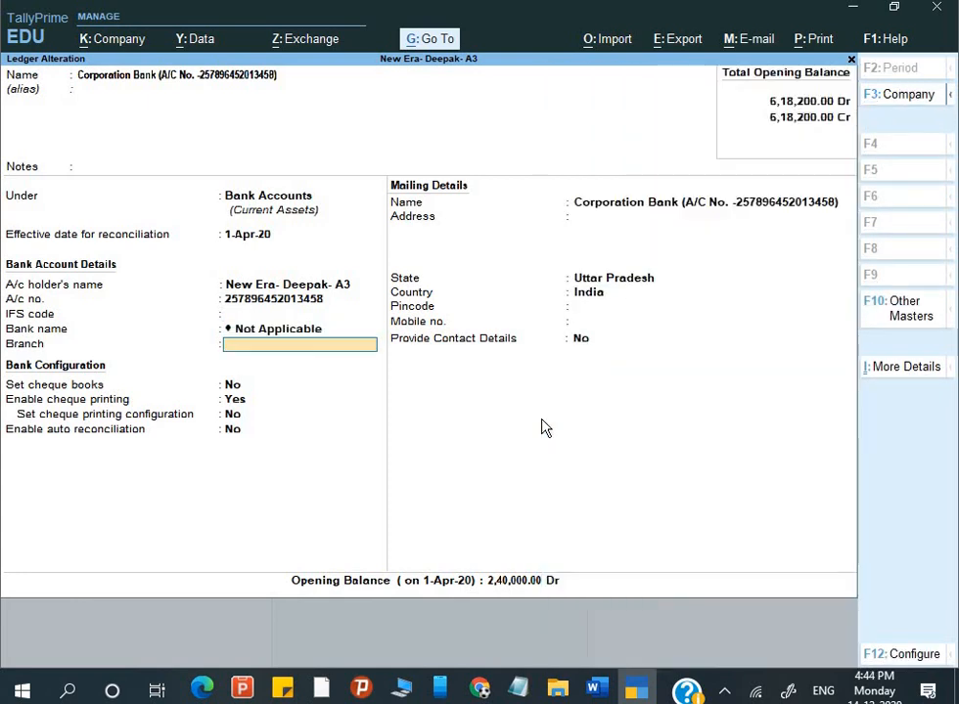
key(BackSpace)
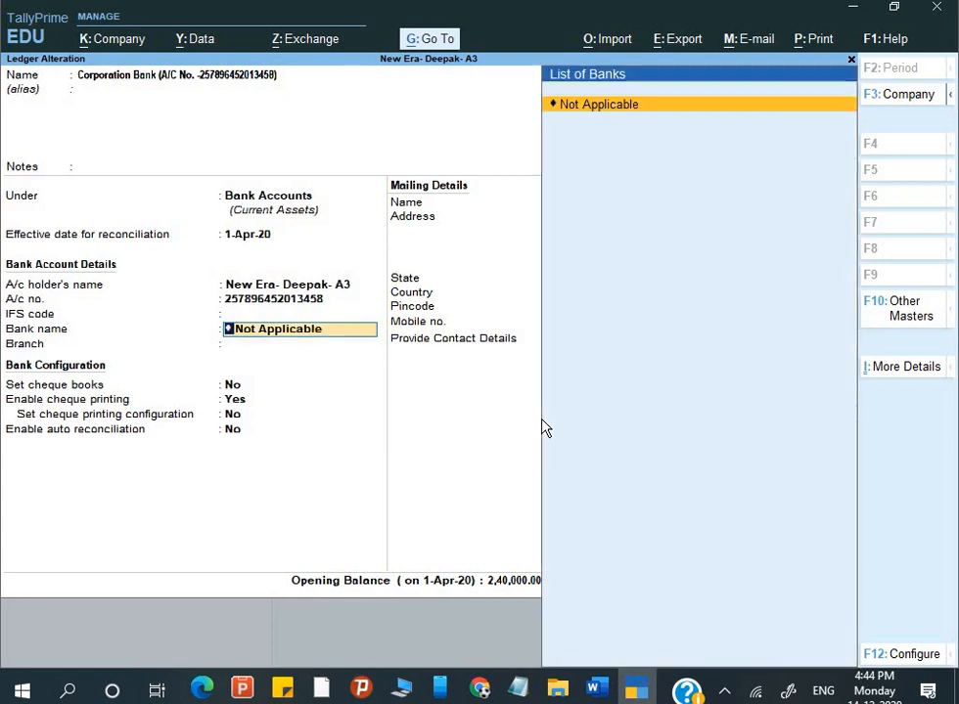
key(alt)
key(Return)
key(Return)
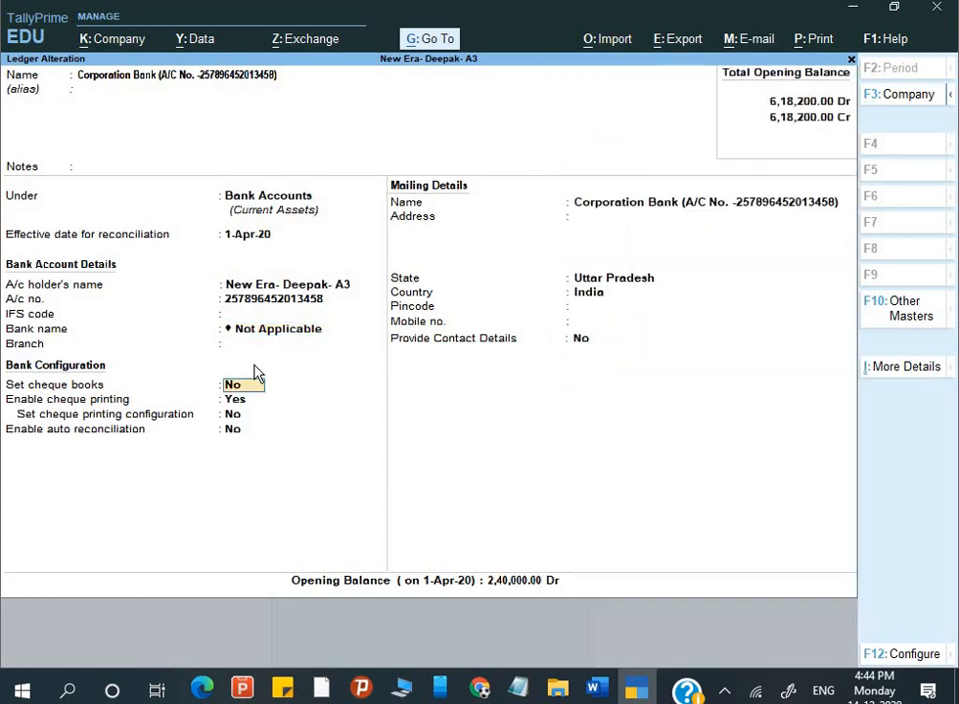
key(BackSpace)
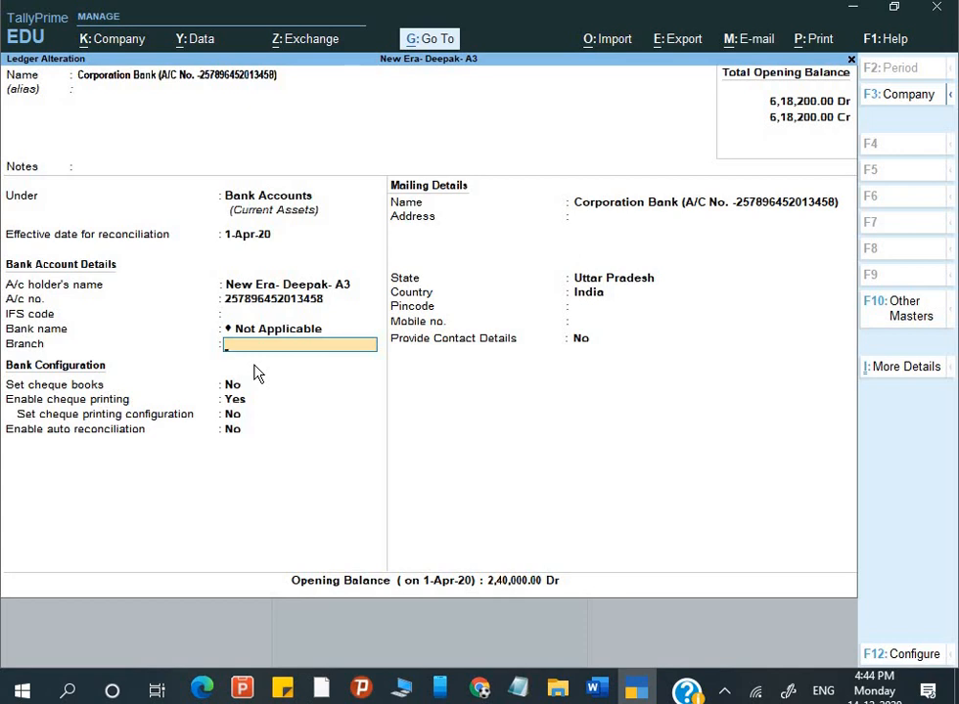
key(Return)
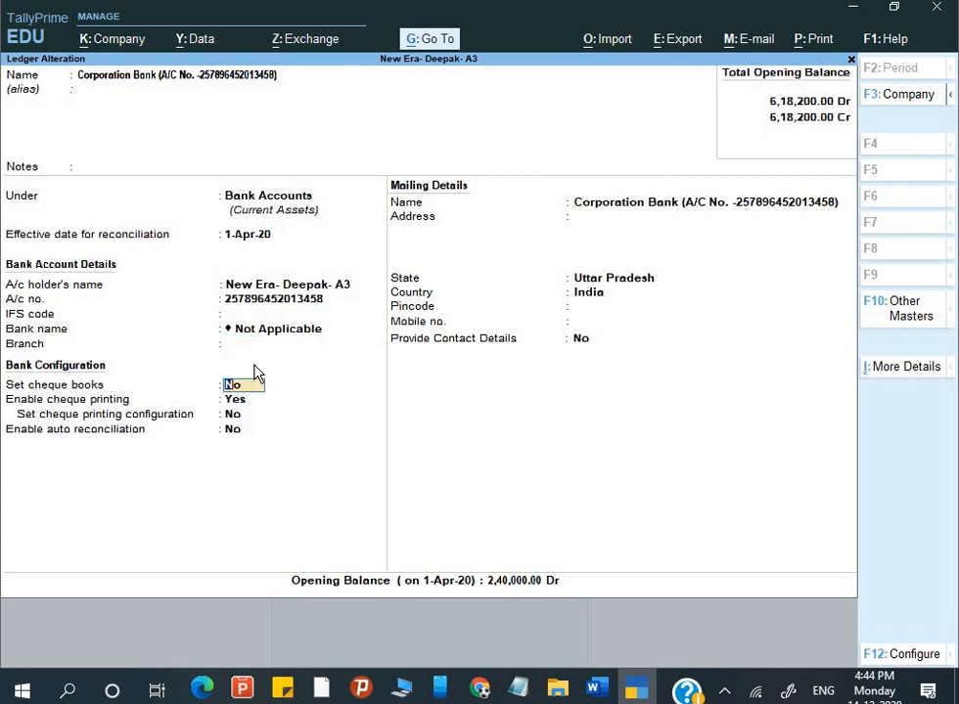
key(BackSpace)
text(Sdds)
key(BackSpace)
key(BackSpace)
key(BackSpace)
key(BackSpace)
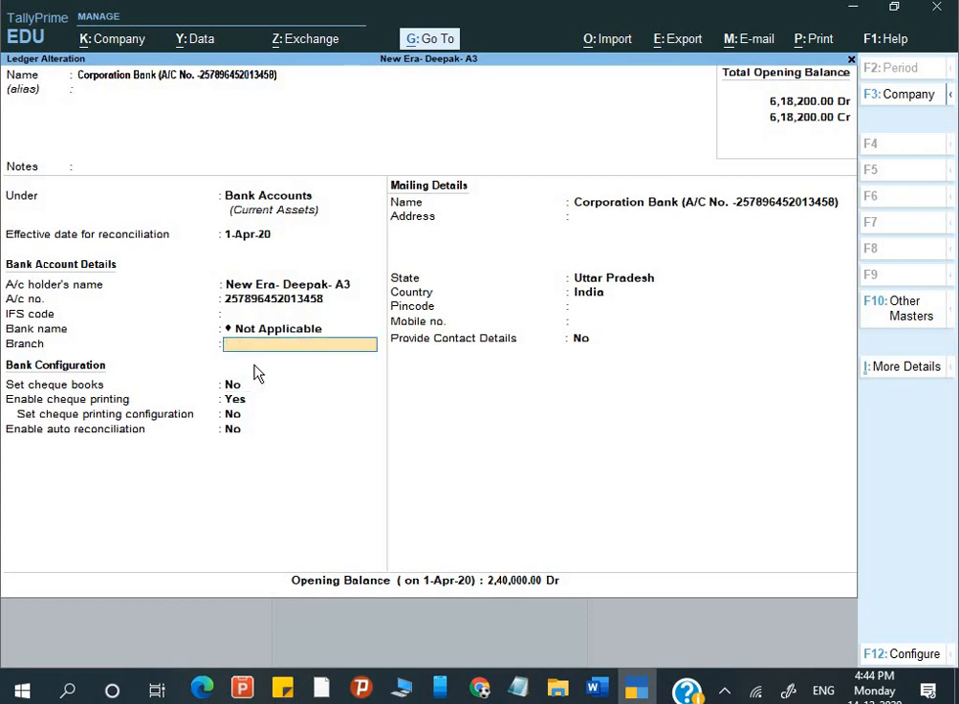
key(Return)
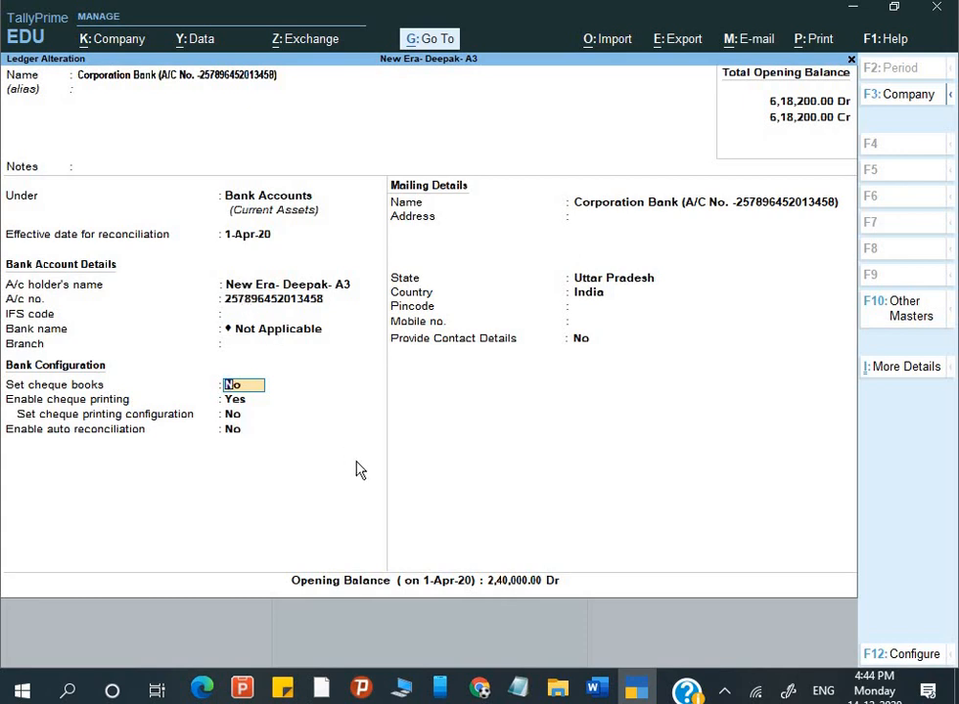
- Quit the Corporation Bank ledger alteration without saving and return to the Gateway of Tally
key(ctrl)
key(ctrl+q)
key(ctrl+q)
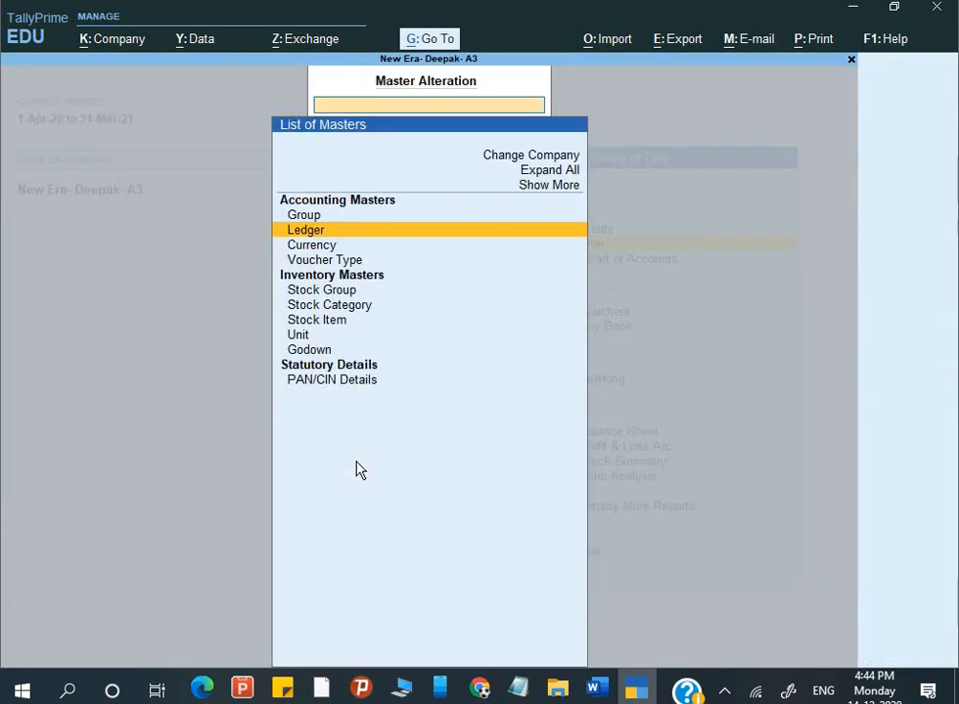
key(ctrl+q)
key(ctrl+q)
key(n)
- View the blank single-ledger creation form and leave it without creating a ledger
key(Return)
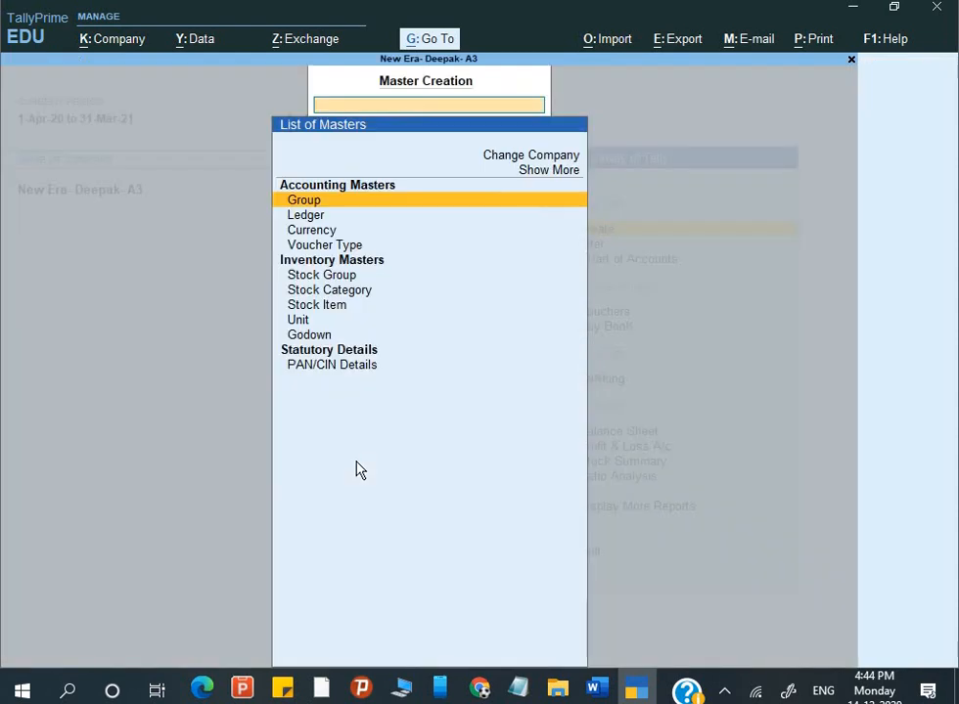
key(Down)
key(Return)
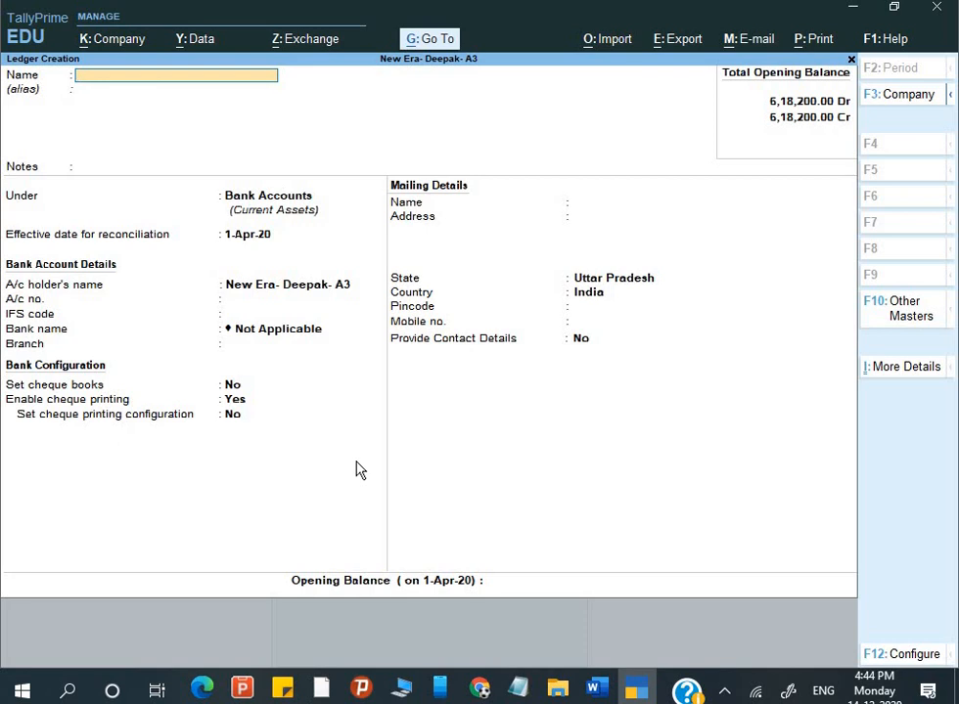
key(Escape)
key(y)
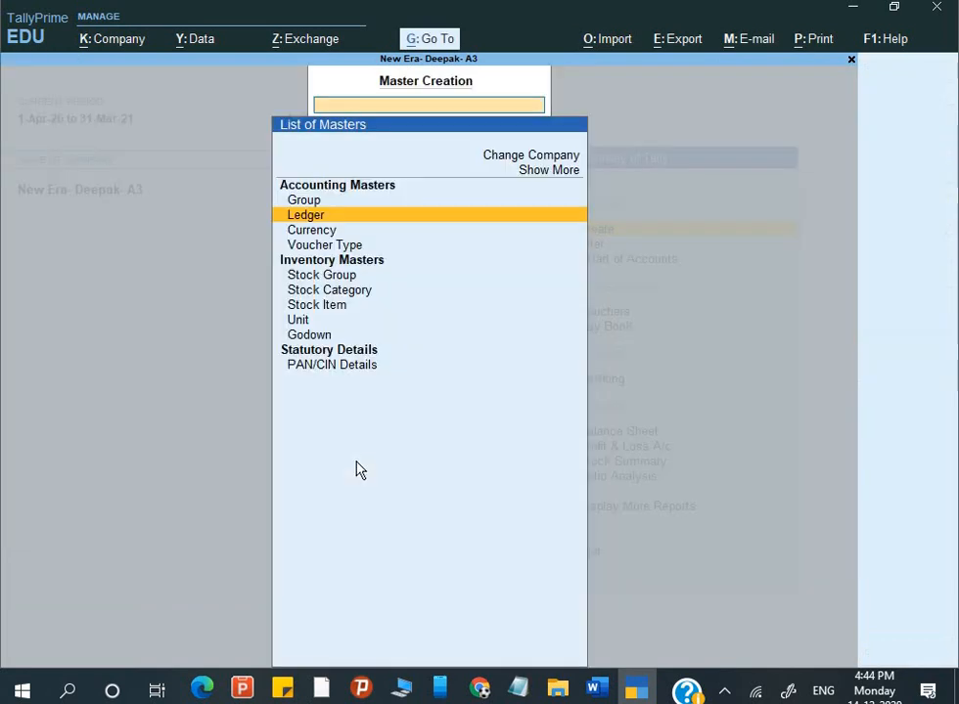
key(Escape)
- Display the list of ledgers in the Chart of Accounts
key(Down)
key(Down)
key(Return)
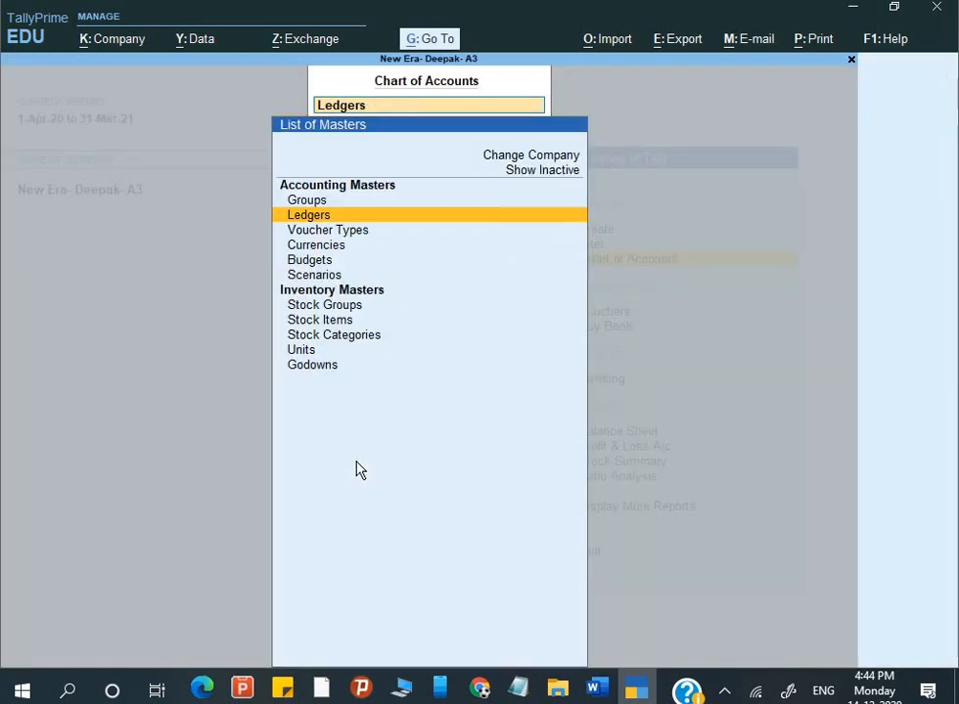
key(Down)
key(Up)
key(Return)
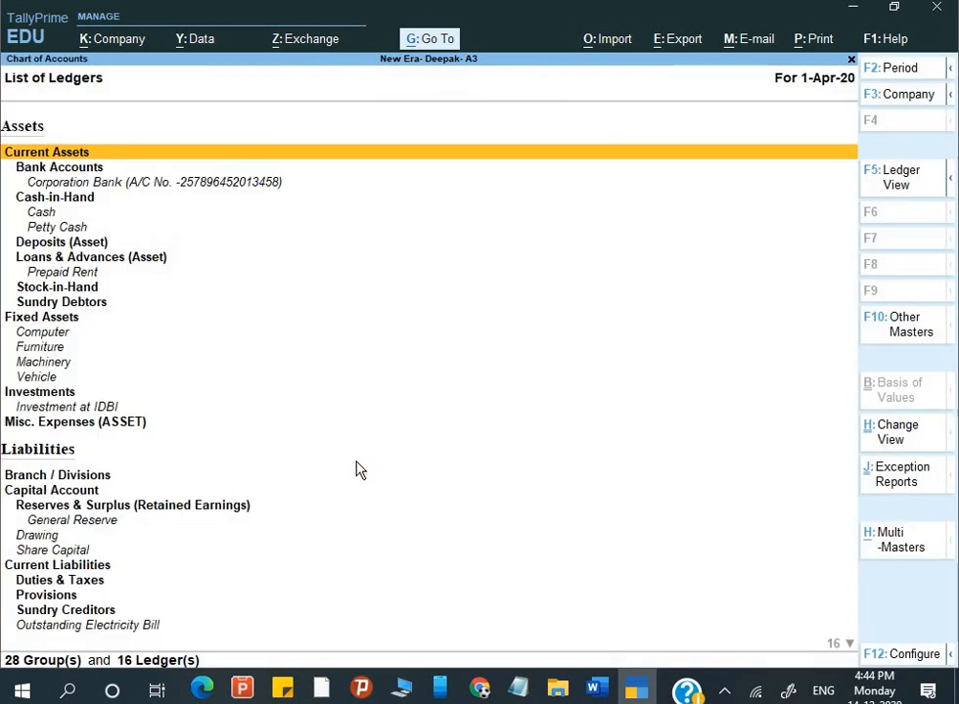
- View the Multi-Masters options for ledgers, return to the Gateway of Tally without choosing one, and switch to Word
key(alt)
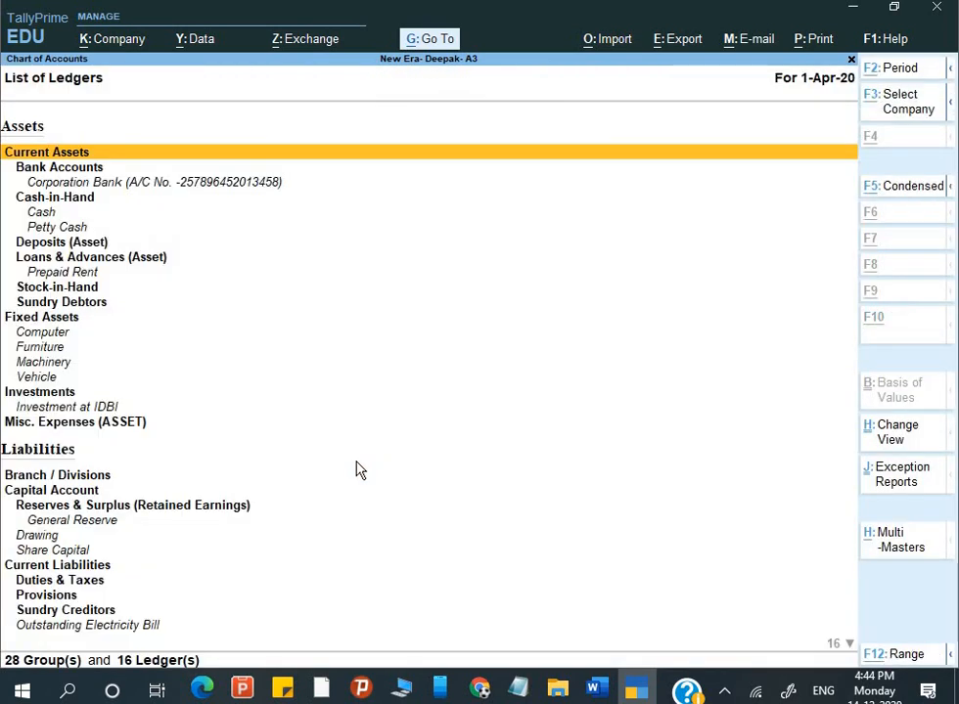
key(alt+h)
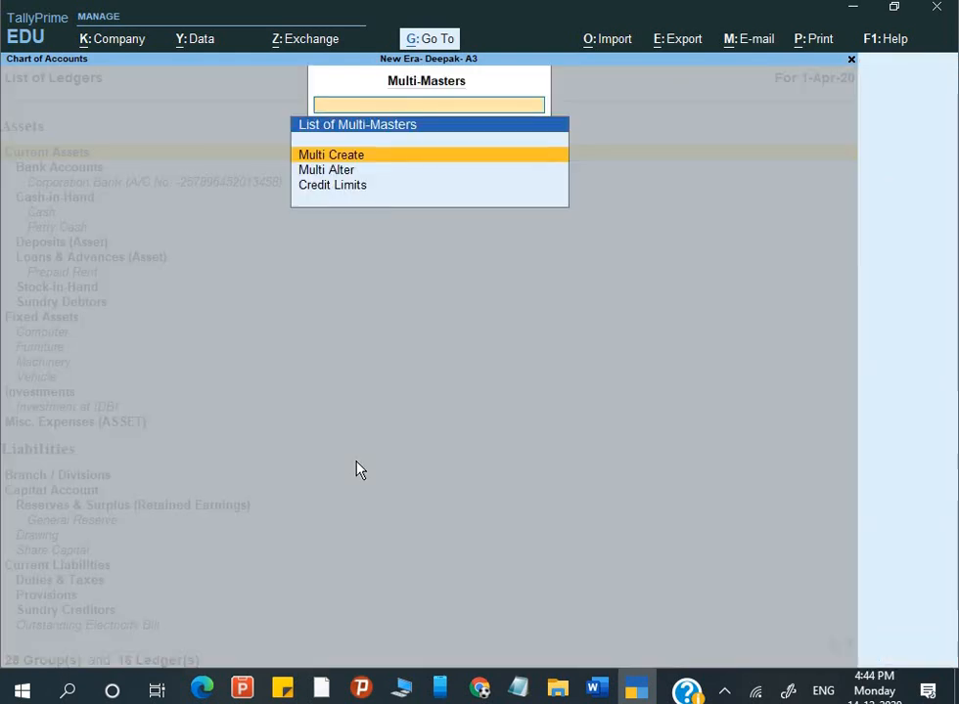
key(Down)
key(Up)
key(Escape)
key(Escape)
key(Escape)
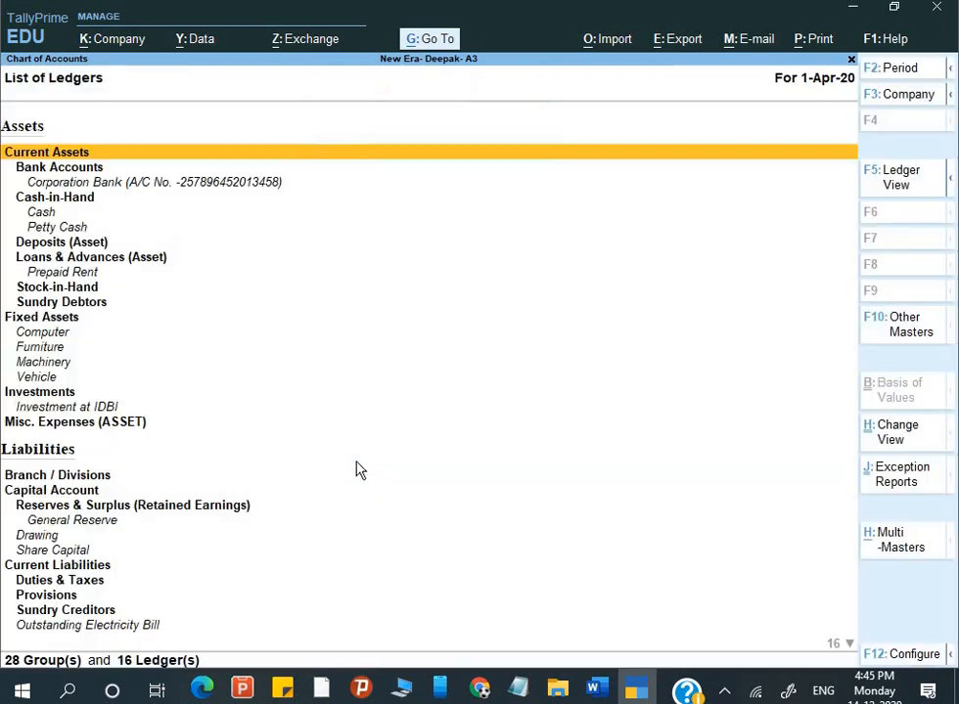
key(n)
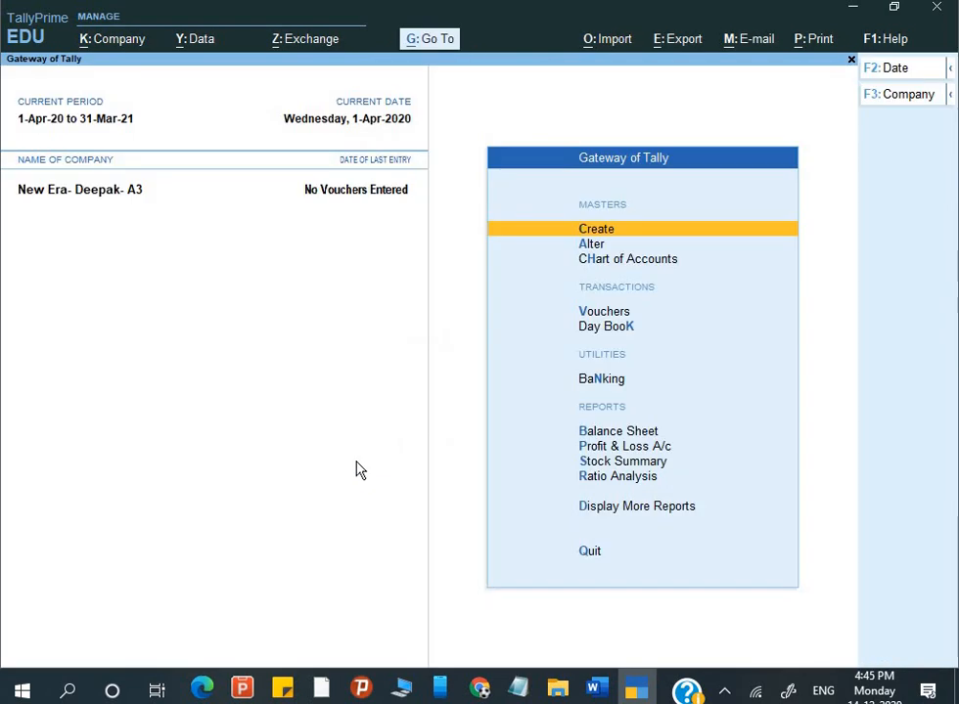
key(alt+Tab)
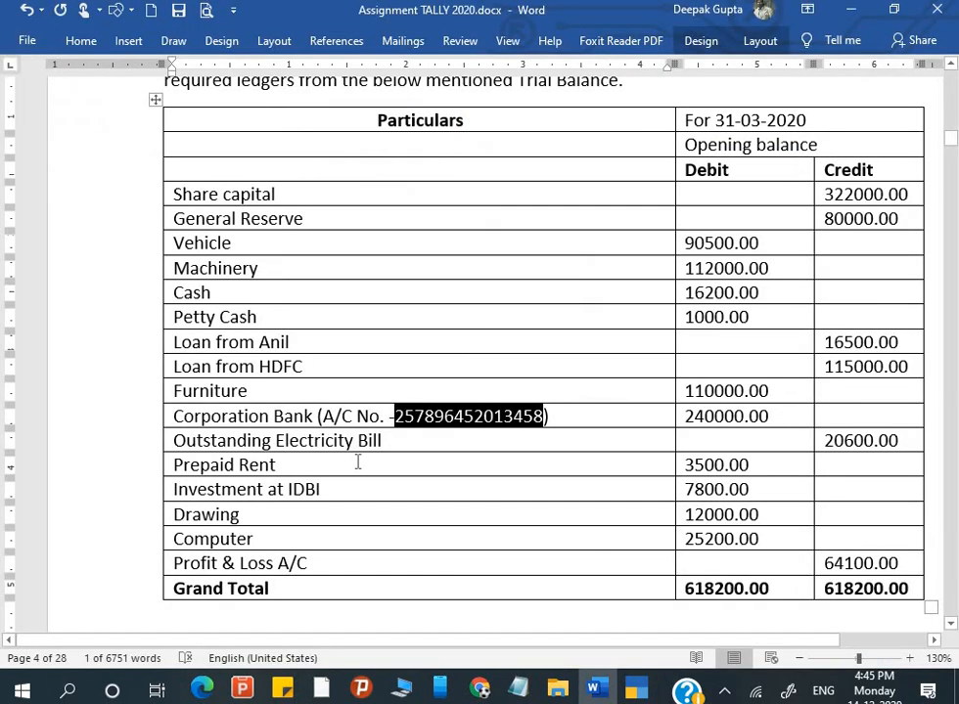
- Switch from the Word assignment to TallyPrime and open the Balance Sheet
scroll(358, 464, down, 2)
scroll(355, 460, down, 1)
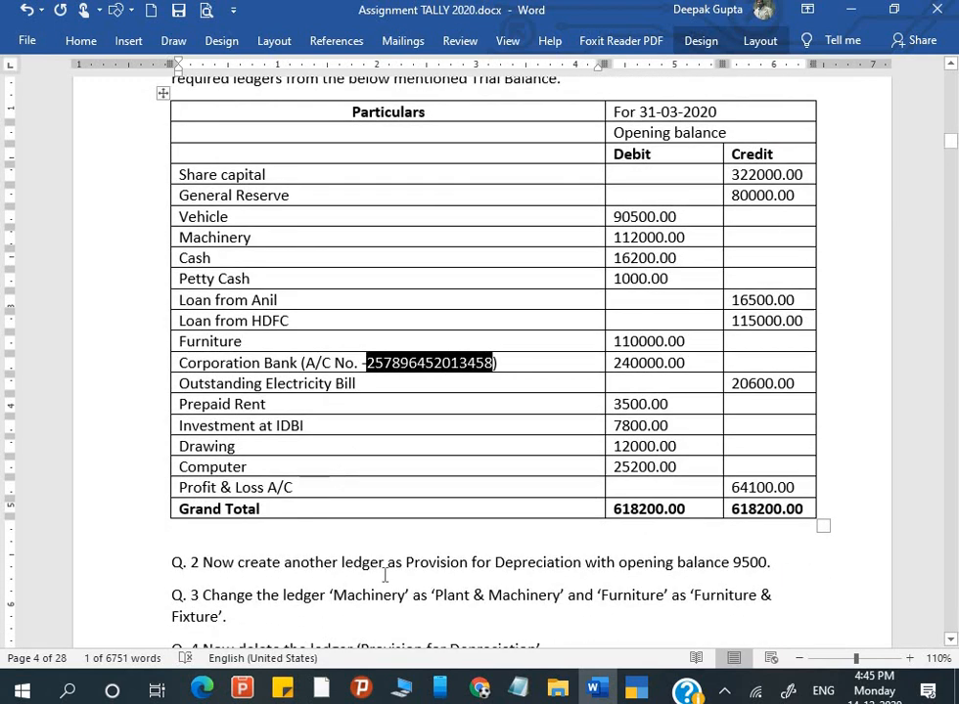
key(alt+Tab)
key(Down)
key(Down)
key(Down)
key(Down)
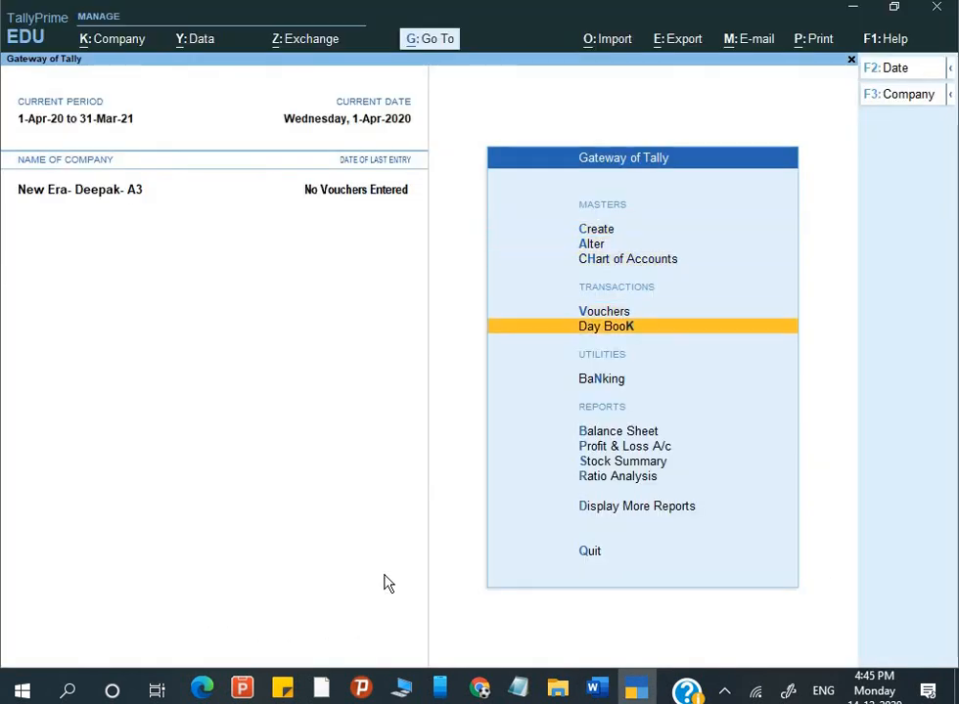
key(Down)
key(Down)
key(Down)
key(Up)
key(Return)
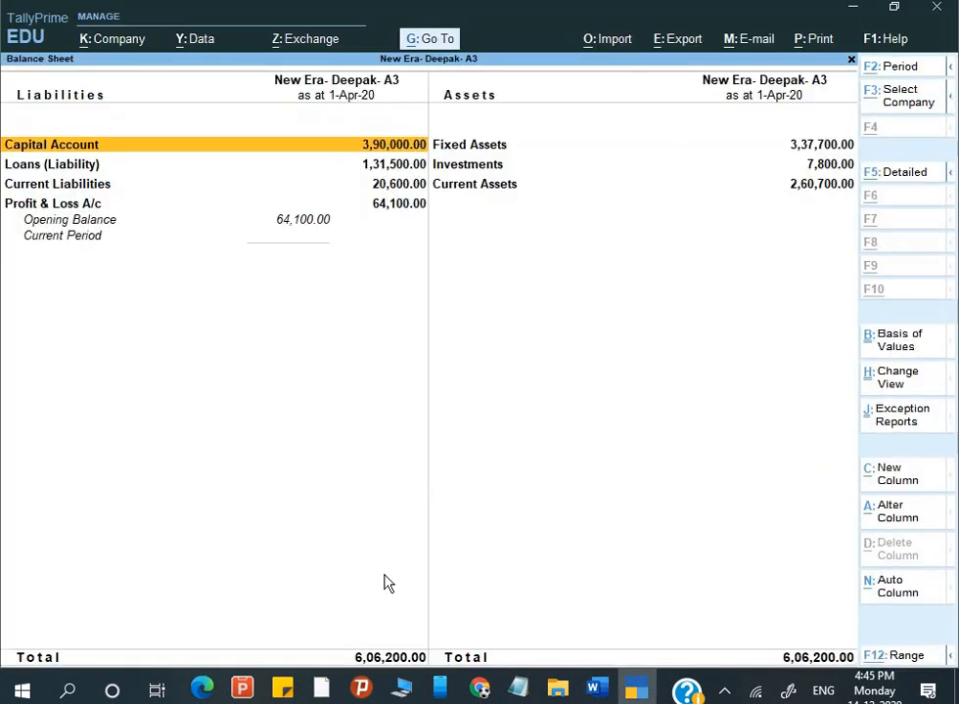
- Toggle the Balance Sheet between condensed and detailed views, finishing in the detailed view
key(alt+F5)
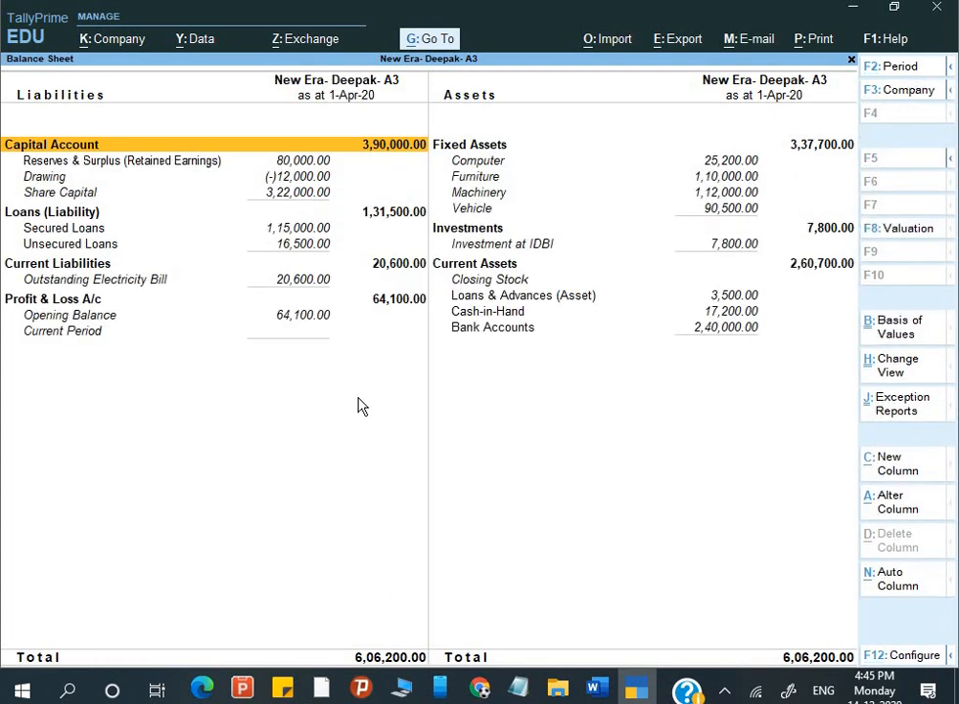
key(alt+F5)
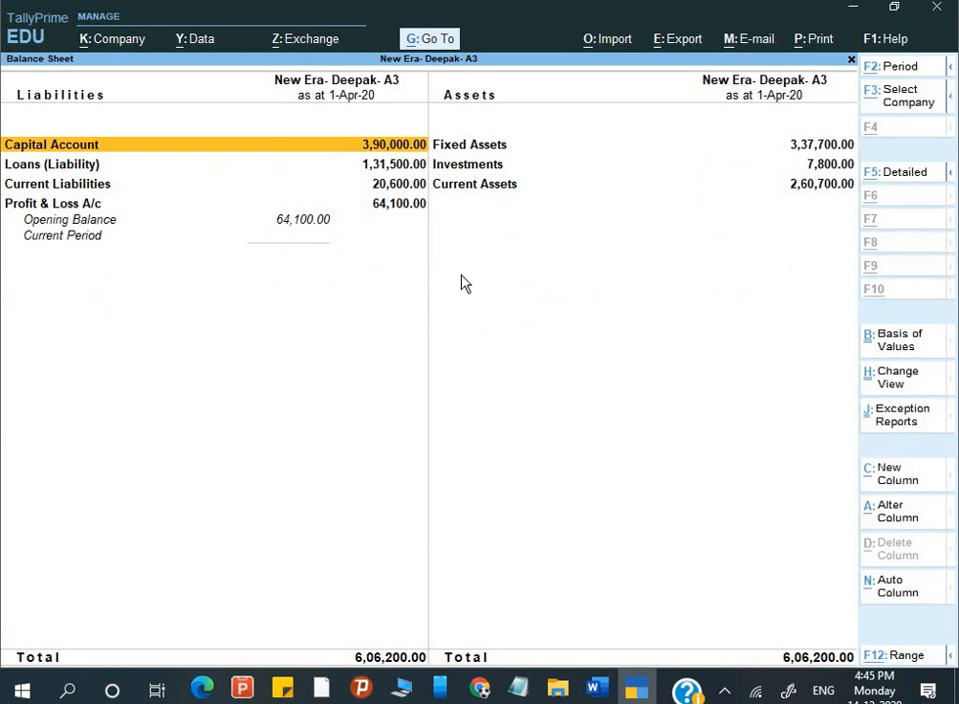
key(alt+F5)
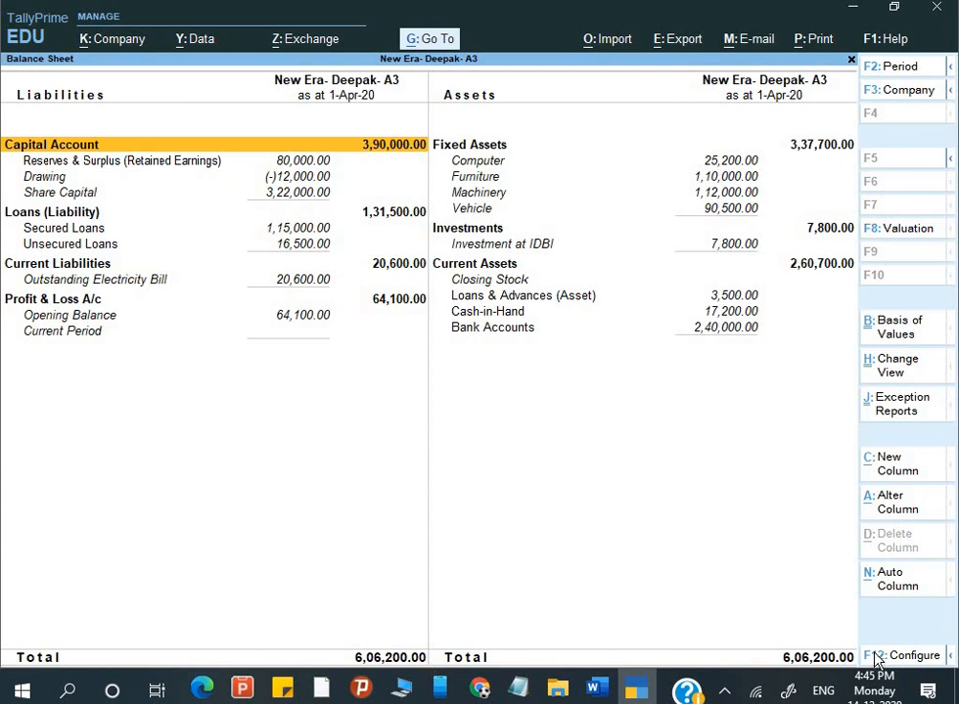
- Switch to Word and check the trial balance table's grand total and the Q. 1 wording about the Trial Balance
key(alt+Tab)
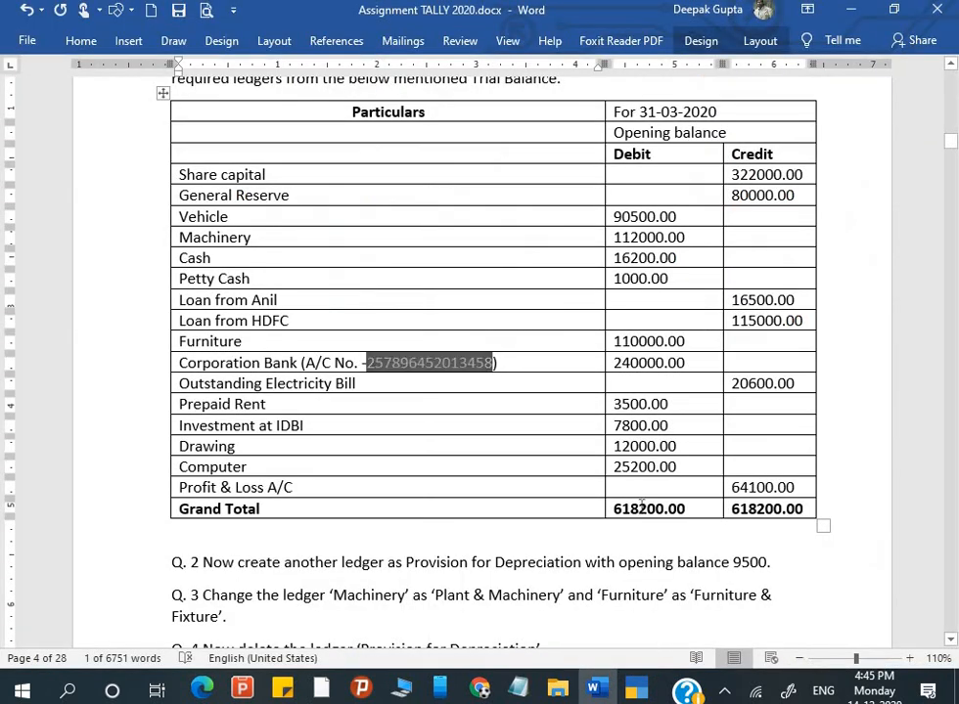
click(640, 504)
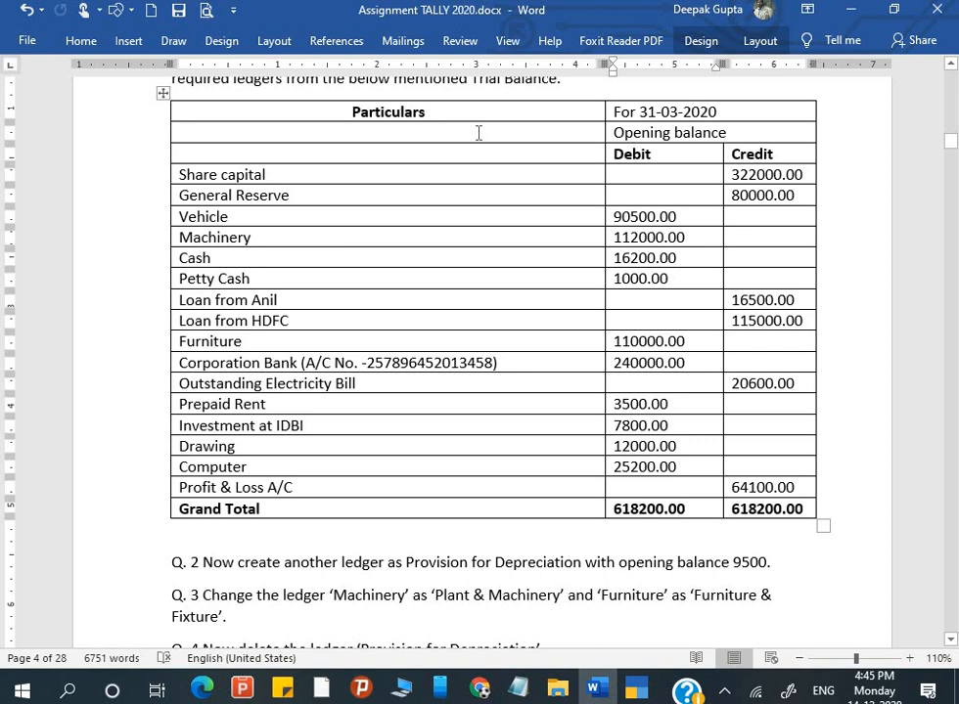
scroll(478, 133, up, 1)
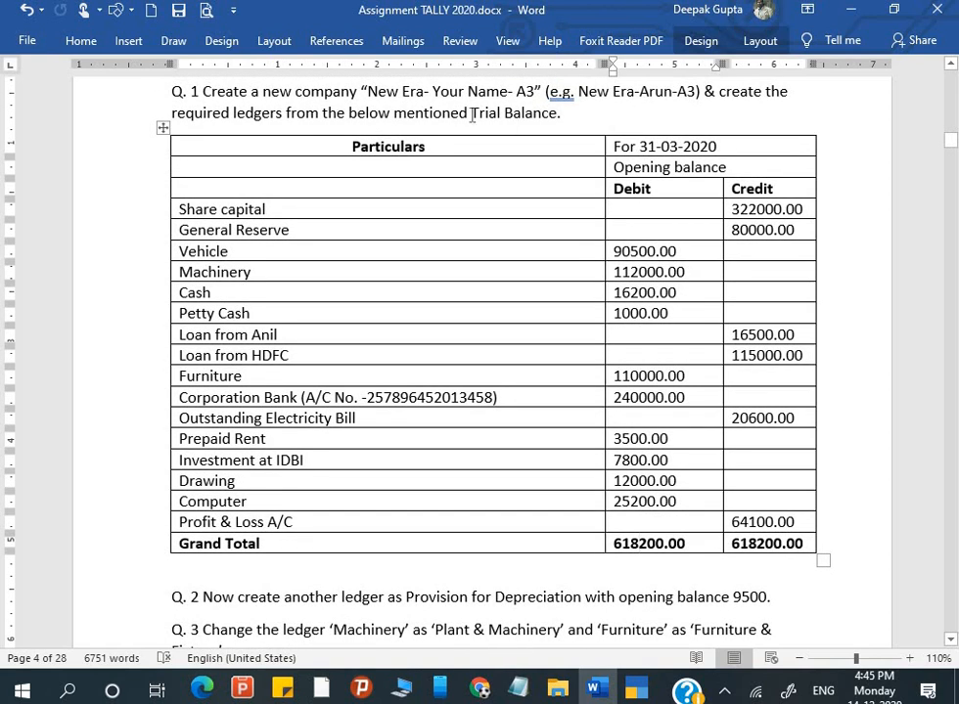
drag(393, 113, 558, 113)
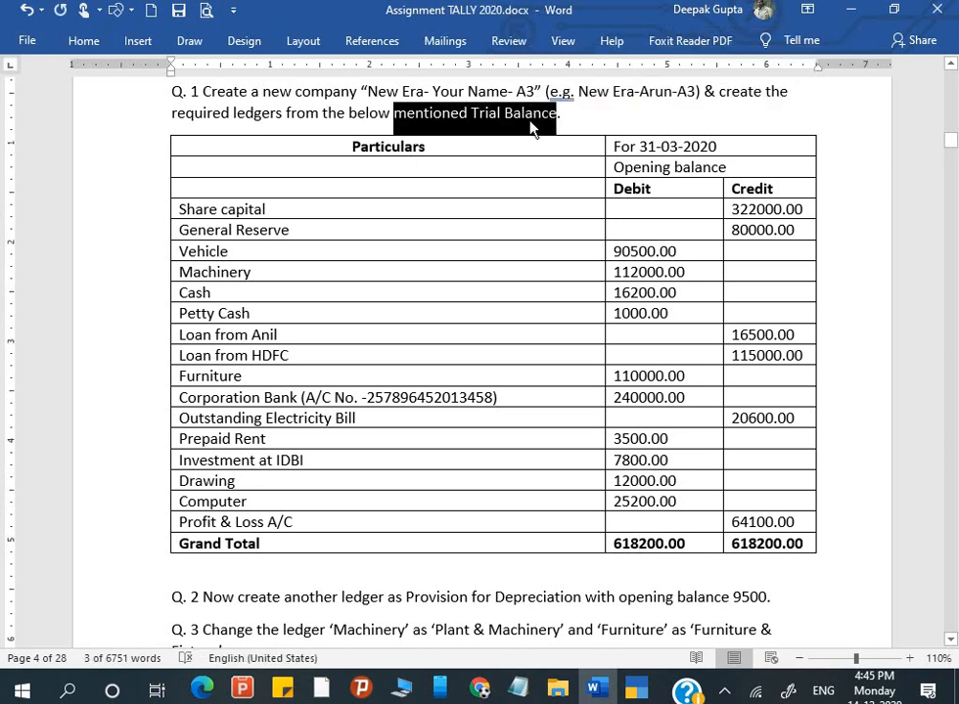
click(533, 130)
- Return to TallyPrime and display the Trial Balance in detailed view
key(alt+Tab)
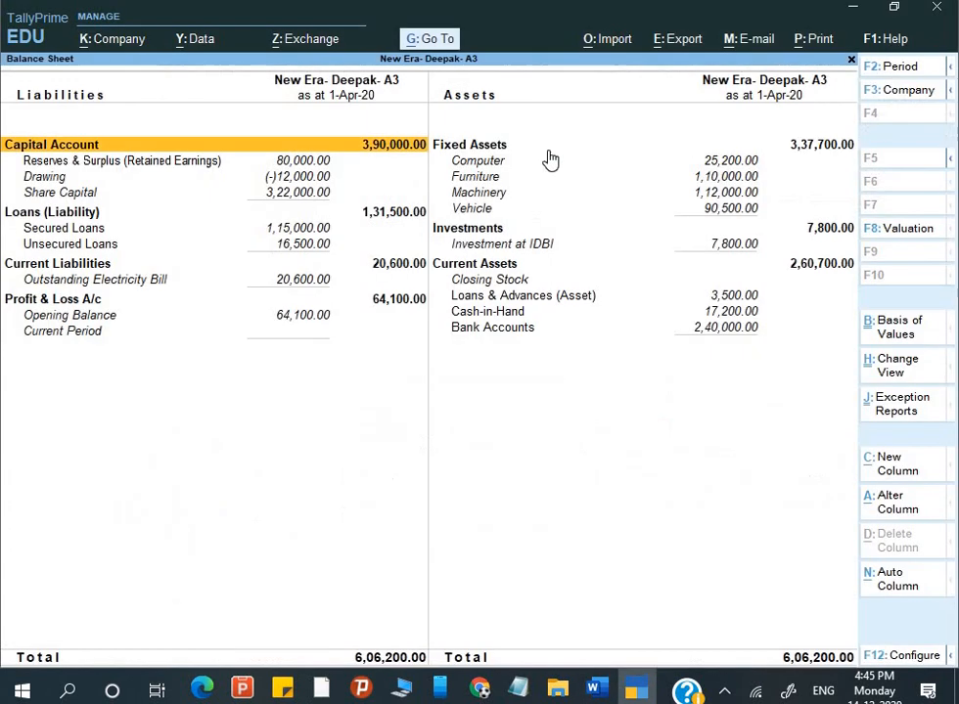
key(Escape)
key(Down)
key(Down)
key(Down)
key(Down)
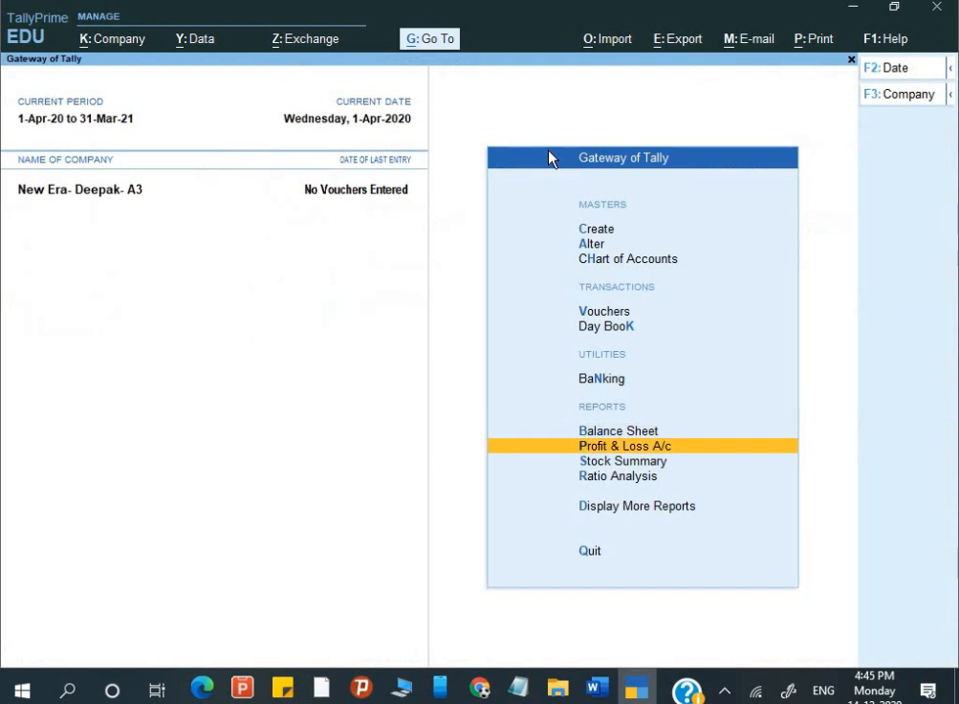
key(Return)
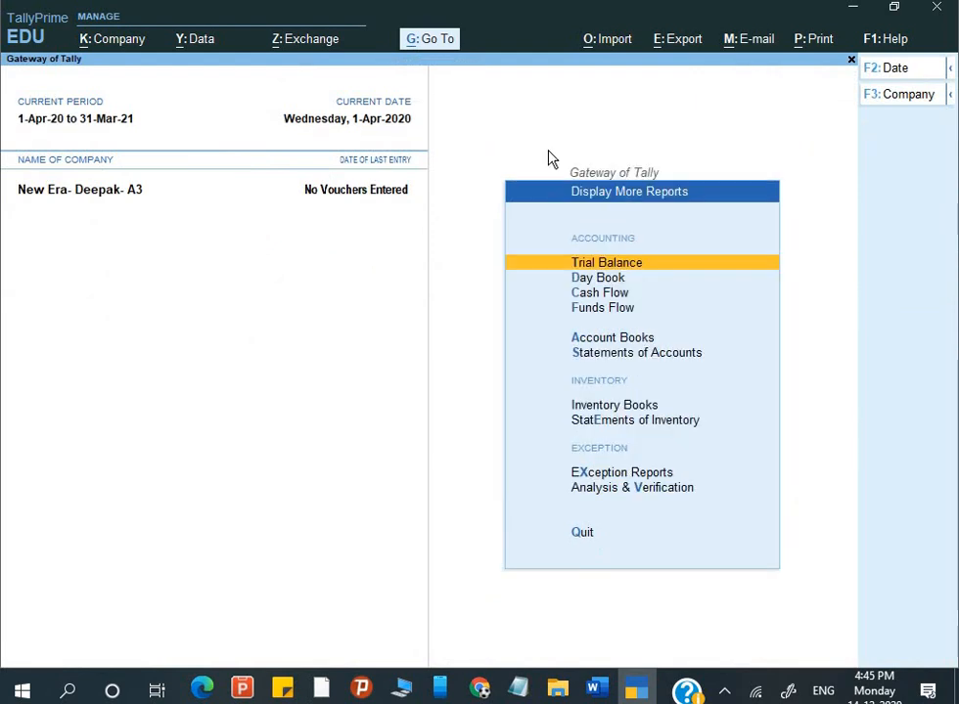
key(Return)
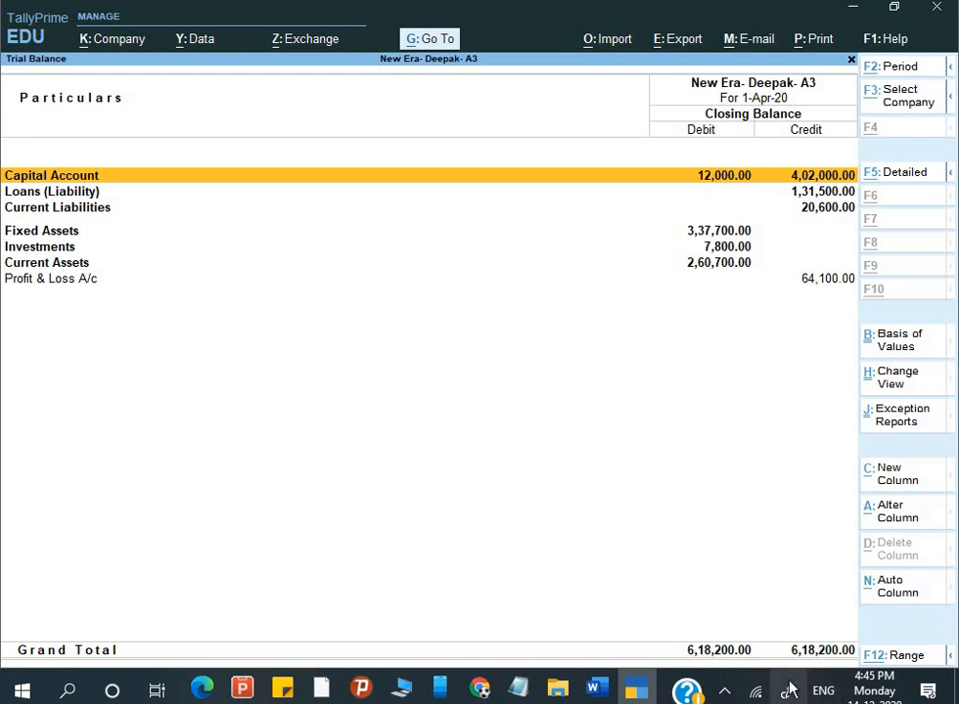
key(alt+F5)
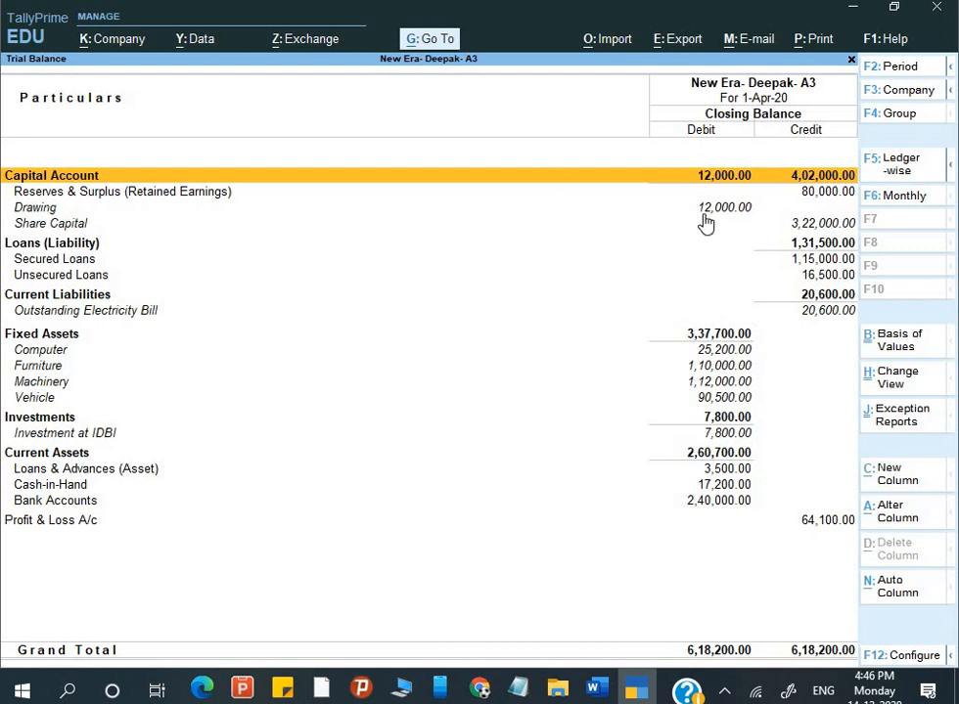
- Leave the Trial Balance and display the Balance Sheet again from the Gateway of Tally
key(Escape)
key(Down)
key(Down)
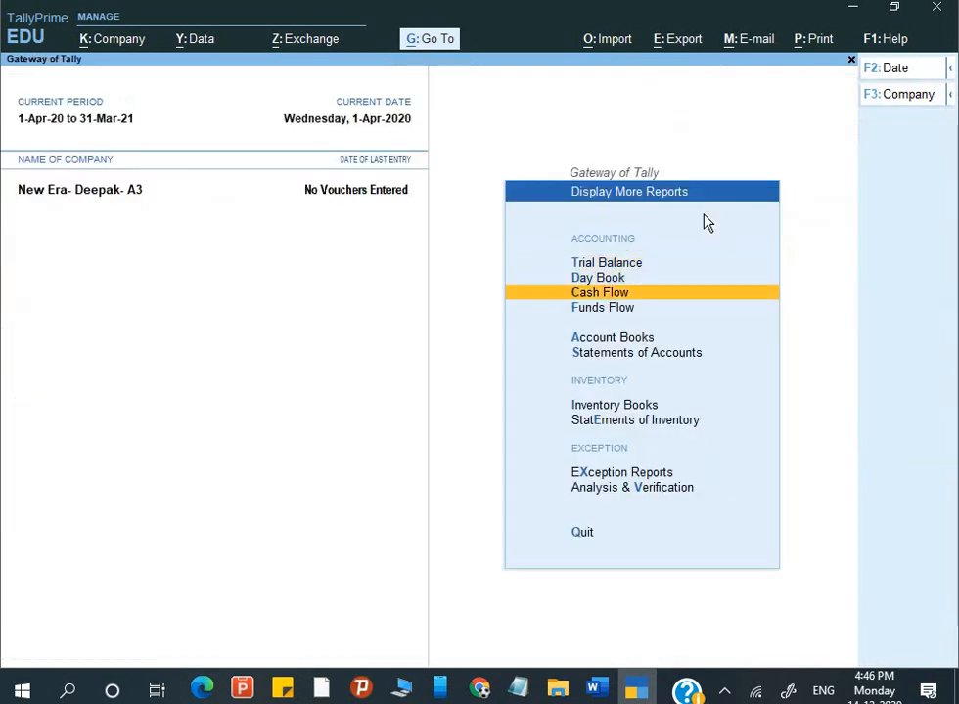
key(Escape)
key(Down)
key(Up)
key(Up)
key(Up)
key(Up)
key(Up)
key(Return)
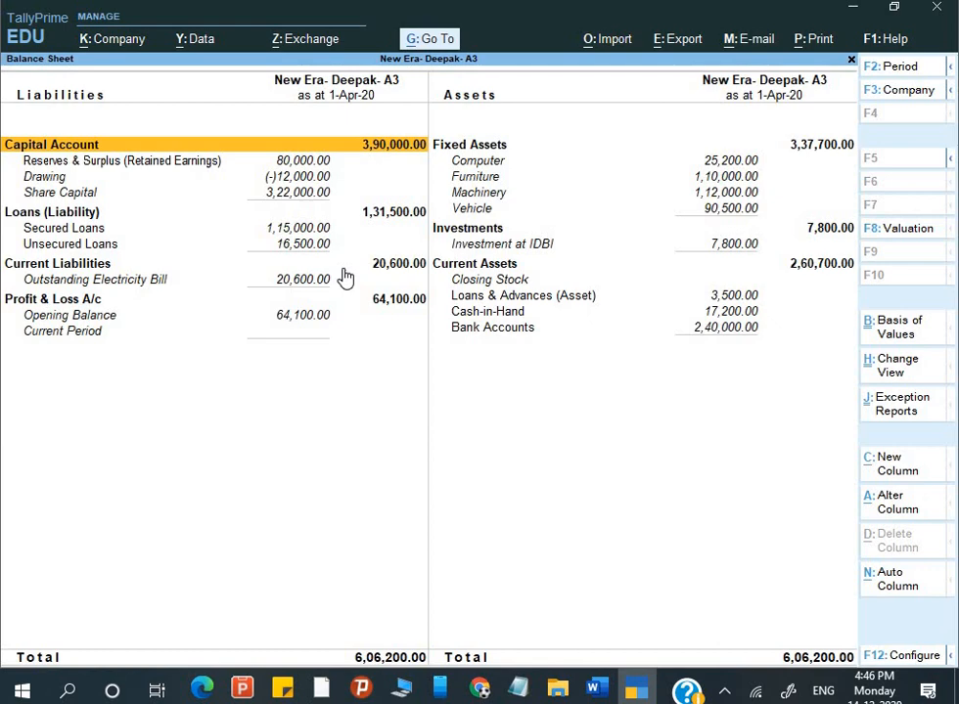
- Switch to the Word assignment and copy the ledger name "Provision for Depreciation" from Q. 2
key(alt+Tab)
scroll(372, 323, down, 2)
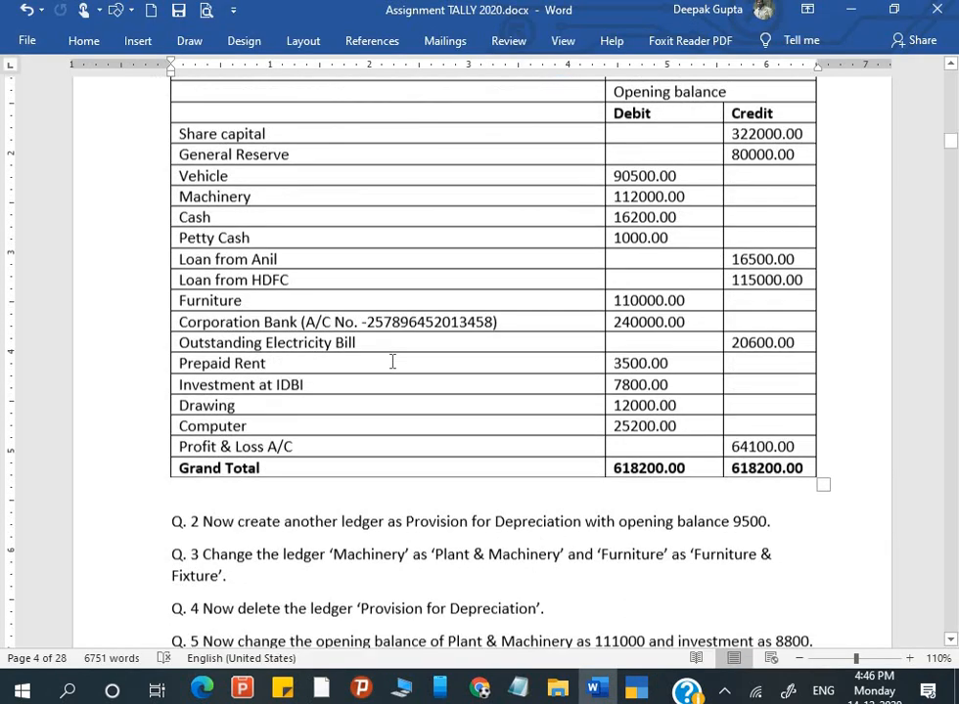
scroll(392, 362, down, 3)
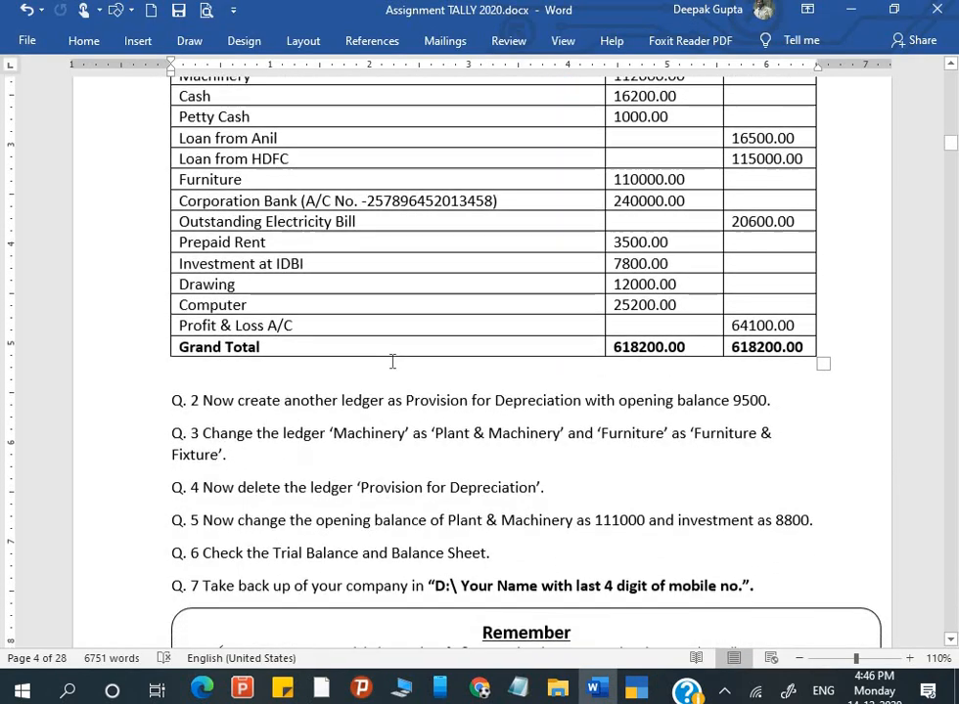
scroll(392, 361, down, 1)
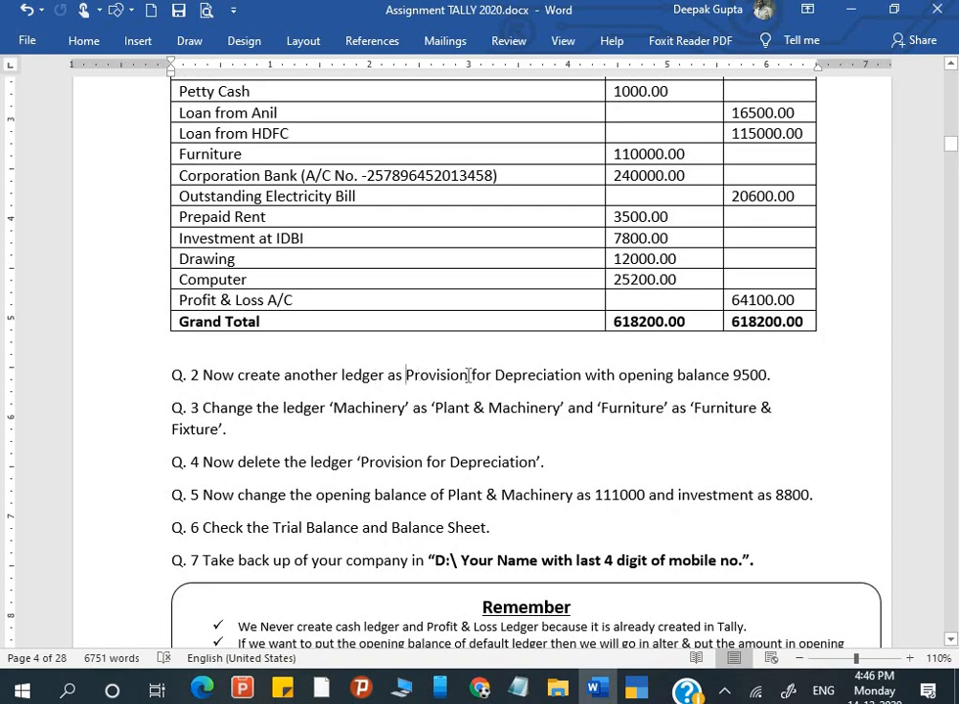
drag(460, 377, 582, 364)
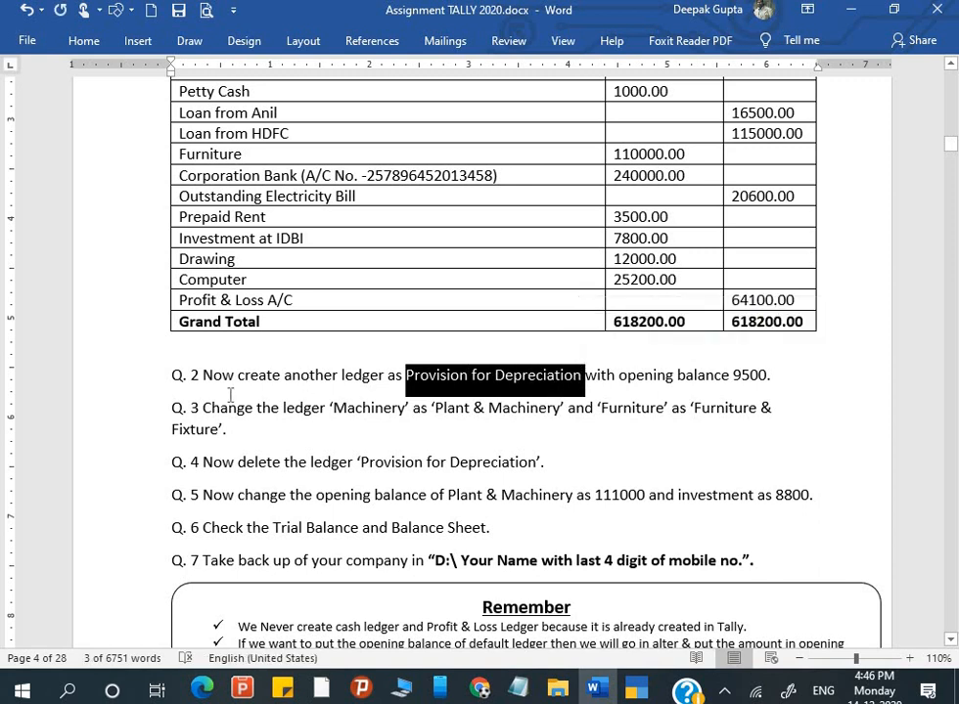
- Switch to TallyPrime and start a new ledger with the copied name "Provision for Depreciation"
key(alt+Tab)
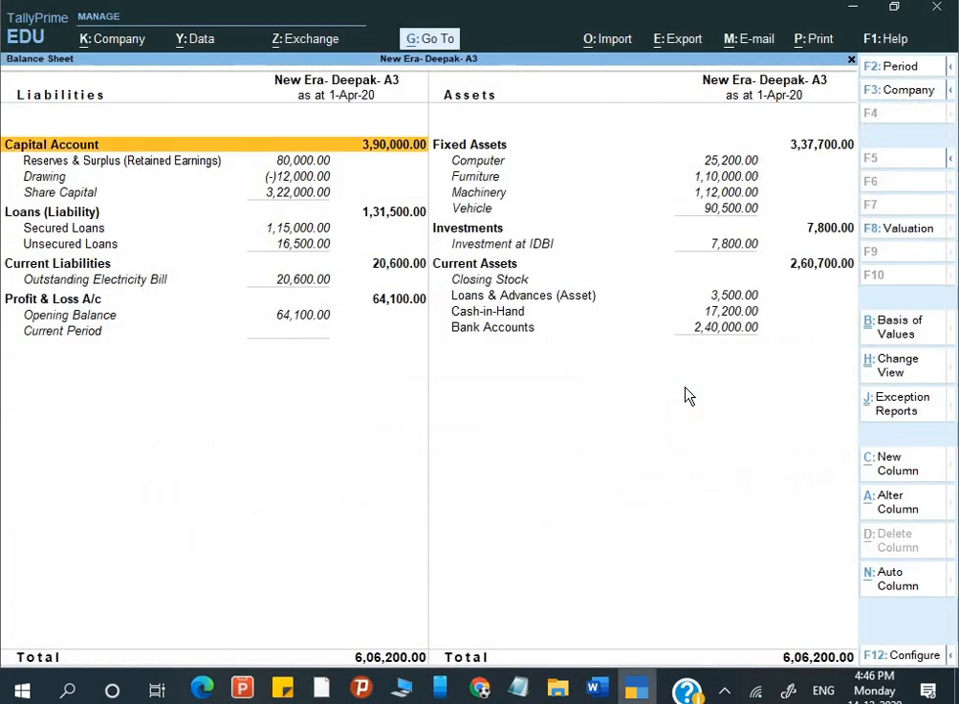
key(Escape)
key(Up)
key(Up)
key(Up)
key(Up)
key(Up)
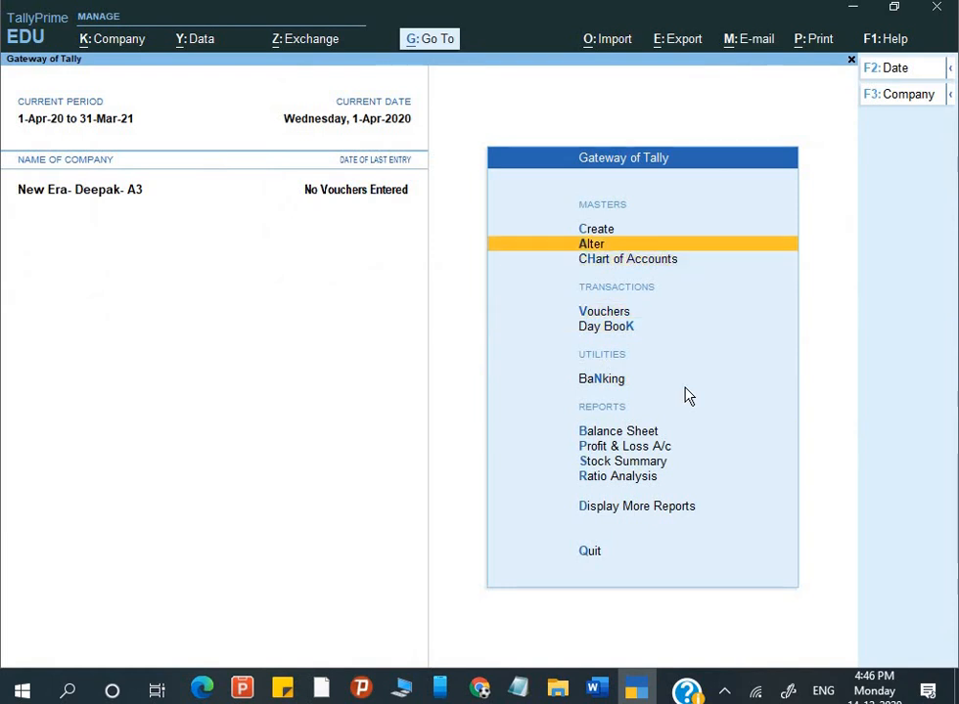
key(Return)
key(Down)
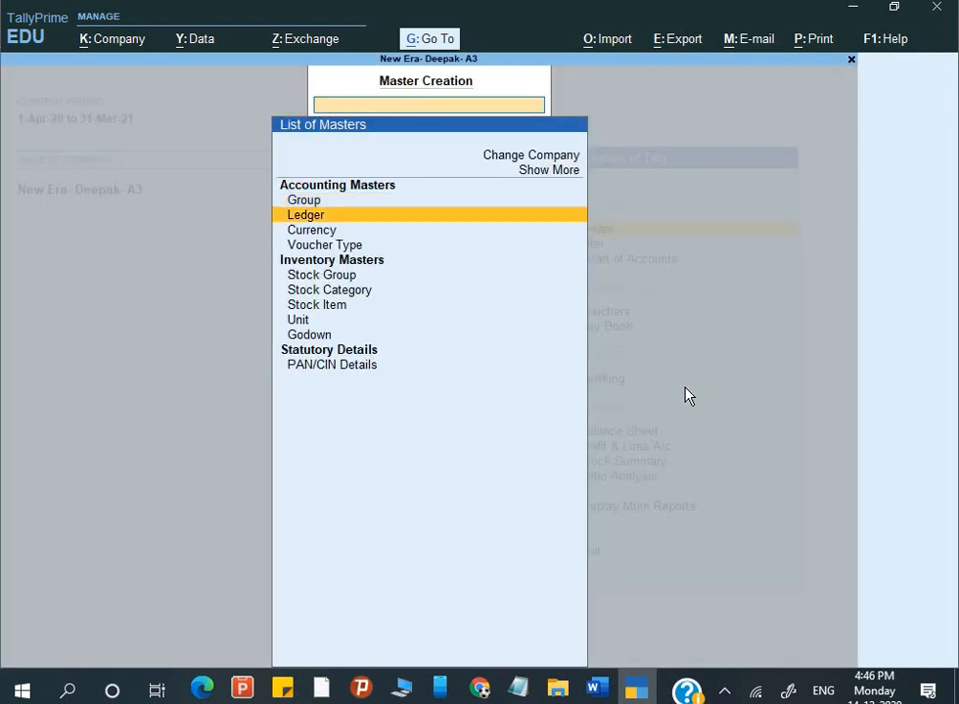
key(Return)
key(ctrl+alt+v)
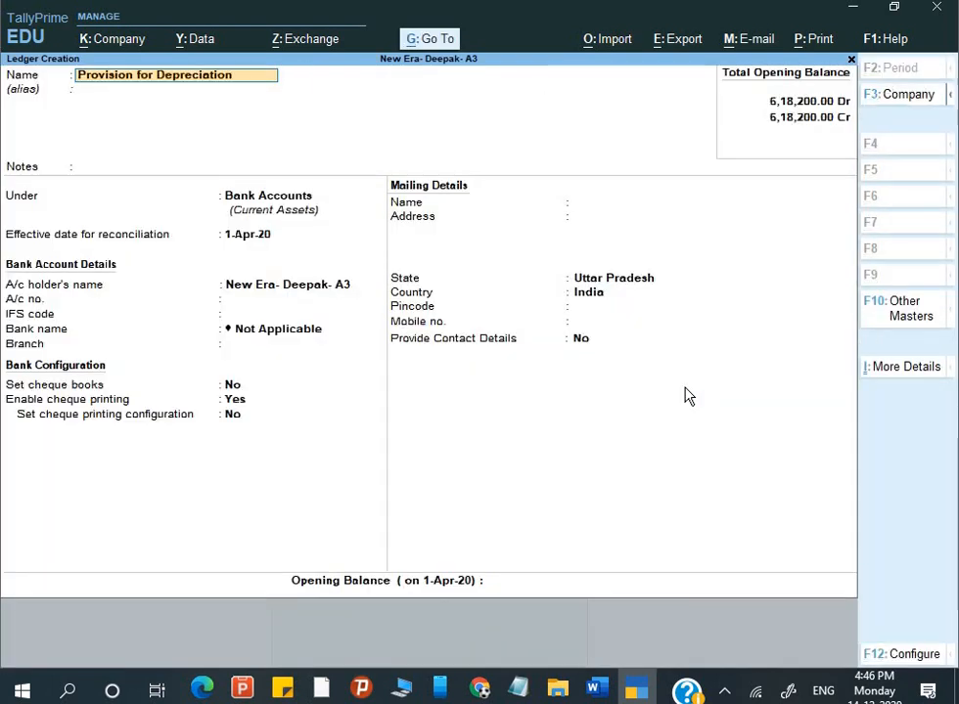
- Place the Provision for Depreciation ledger under the Provisions group
key(Return)
key(Return)
key(Return)
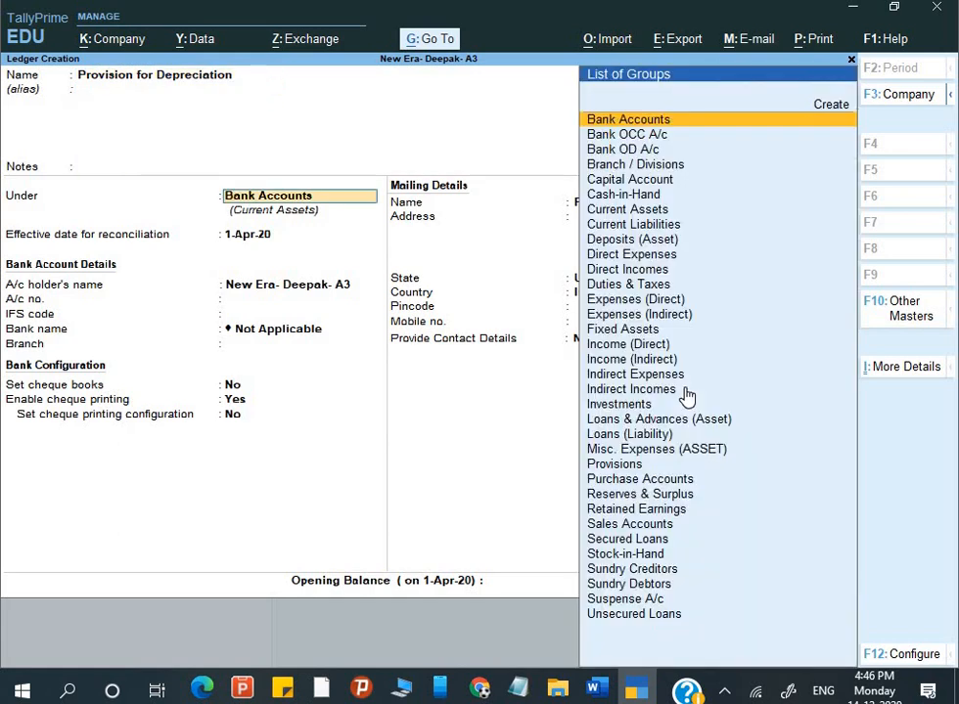
text(P)
key(Down)
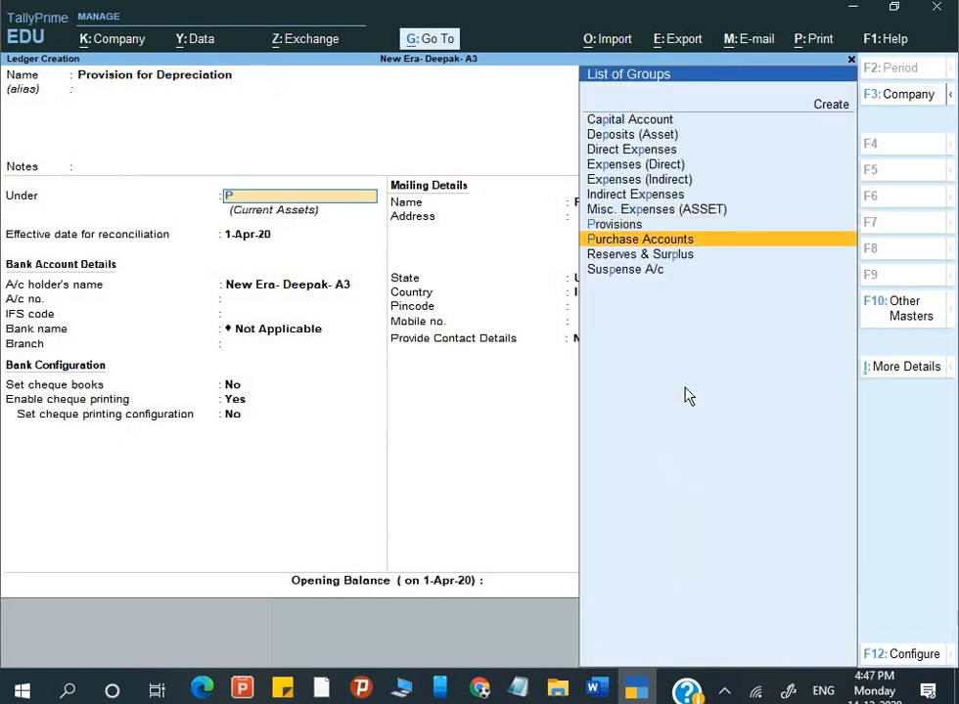
key(Up)
key(Return)
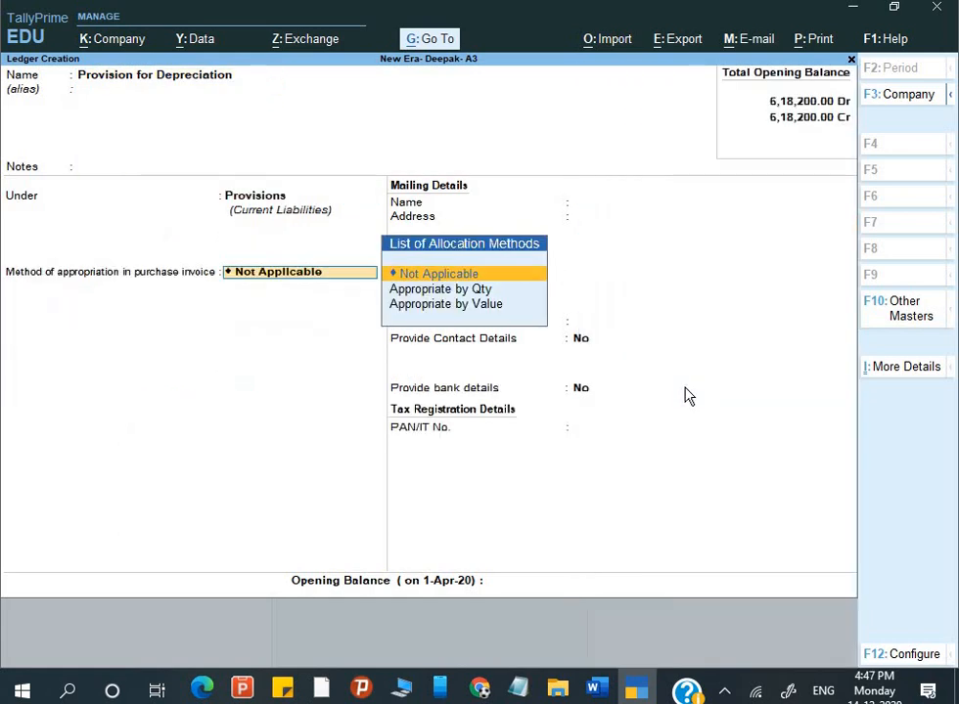
- Set the opening balance to 9,500 Cr, keep the appropriation method as Not Applicable, and accept the ledger
key(Return)
text(9)
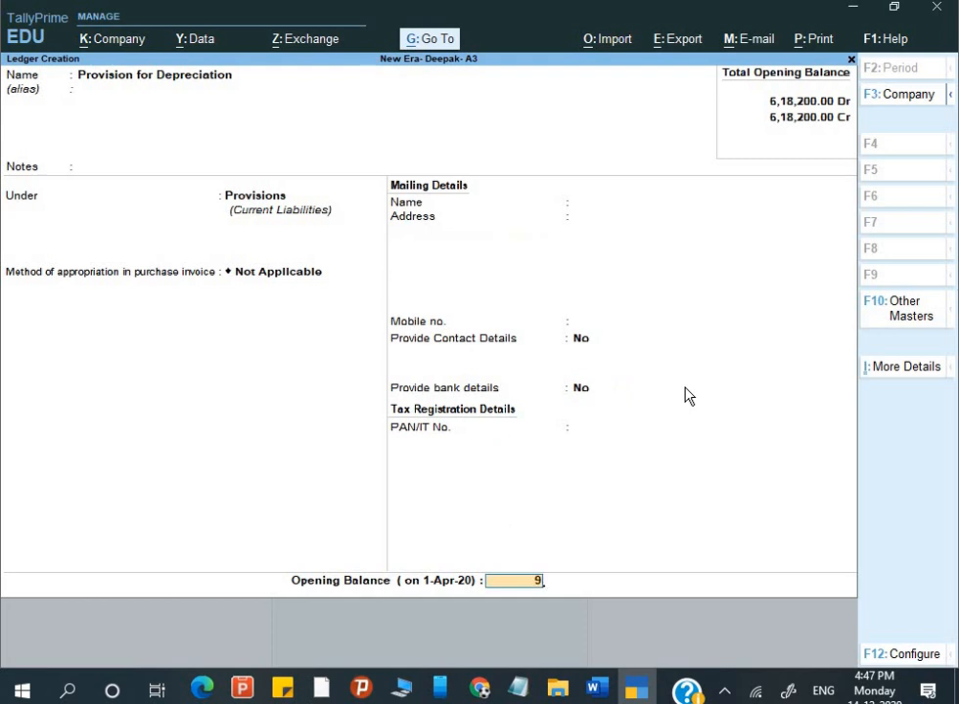
text(,500)
key(Return)
key(Return)
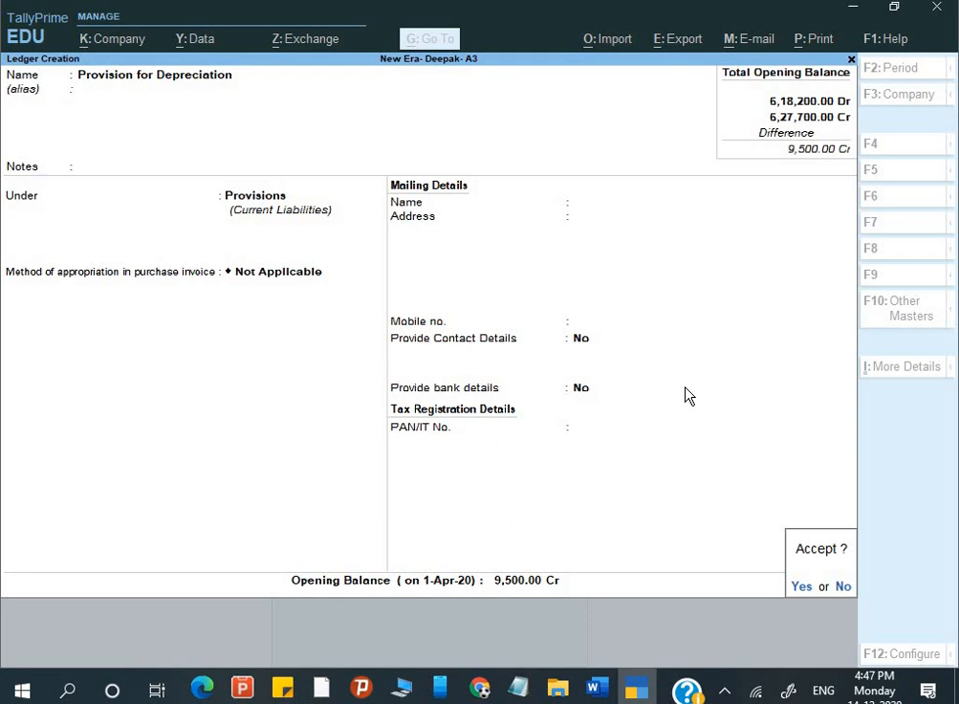
- Copy the name "Plant & Machinery" from Q. 3 of the Word assignment and return to TallyPrime
key(alt+Tab)
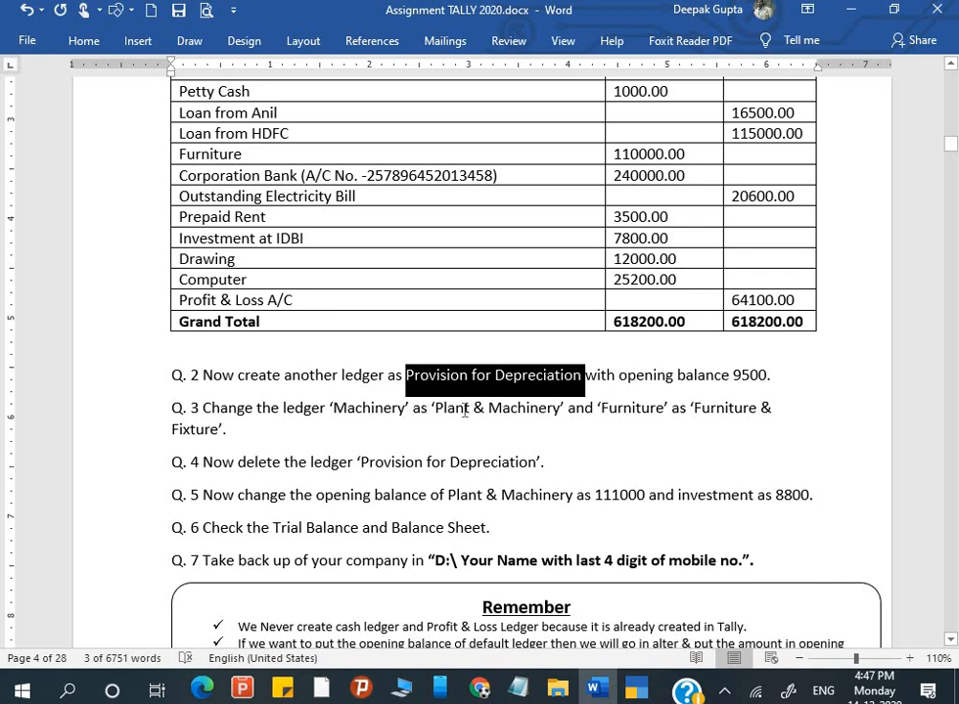
drag(435, 408, 560, 408)
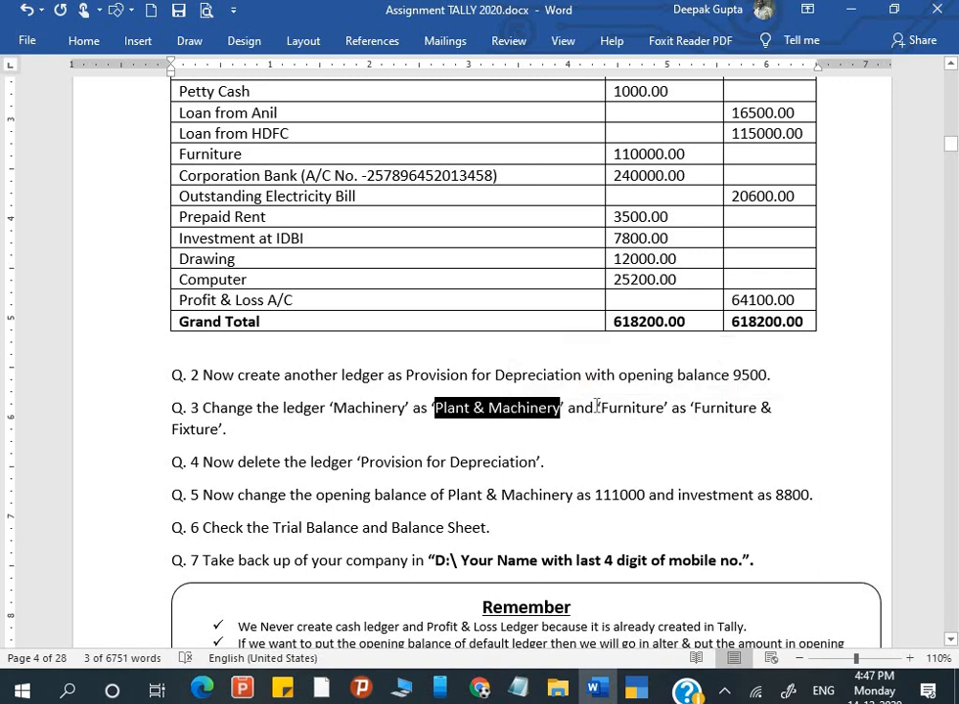
key(alt+Tab)
- Quit the ledger creation form and open the list of existing ledgers for alteration
key(Escape)
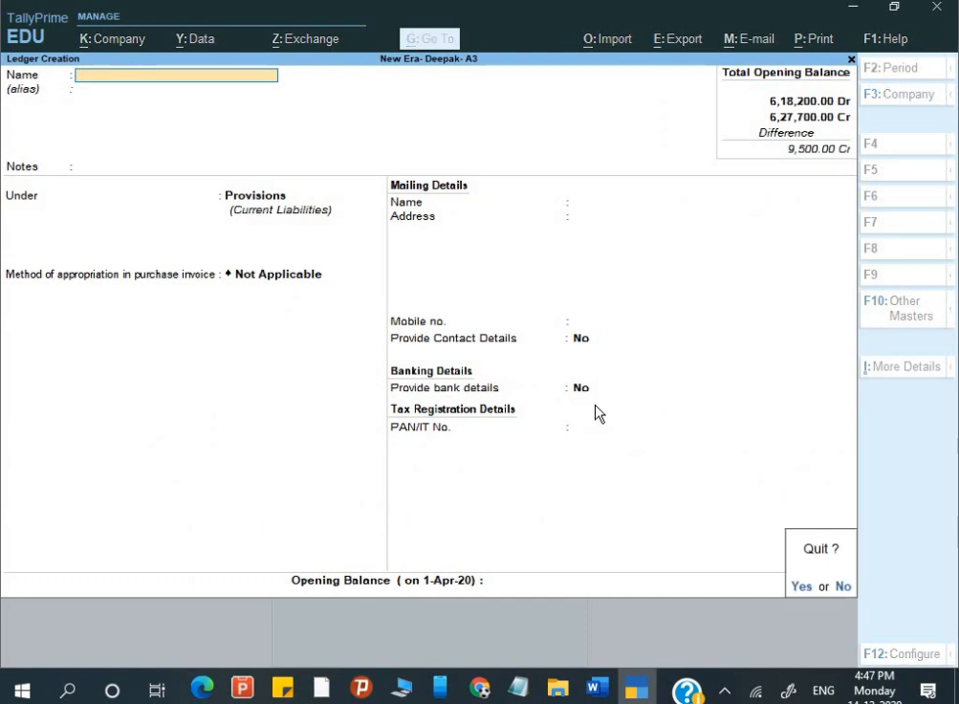
key(y)
key(Escape)
key(Down)
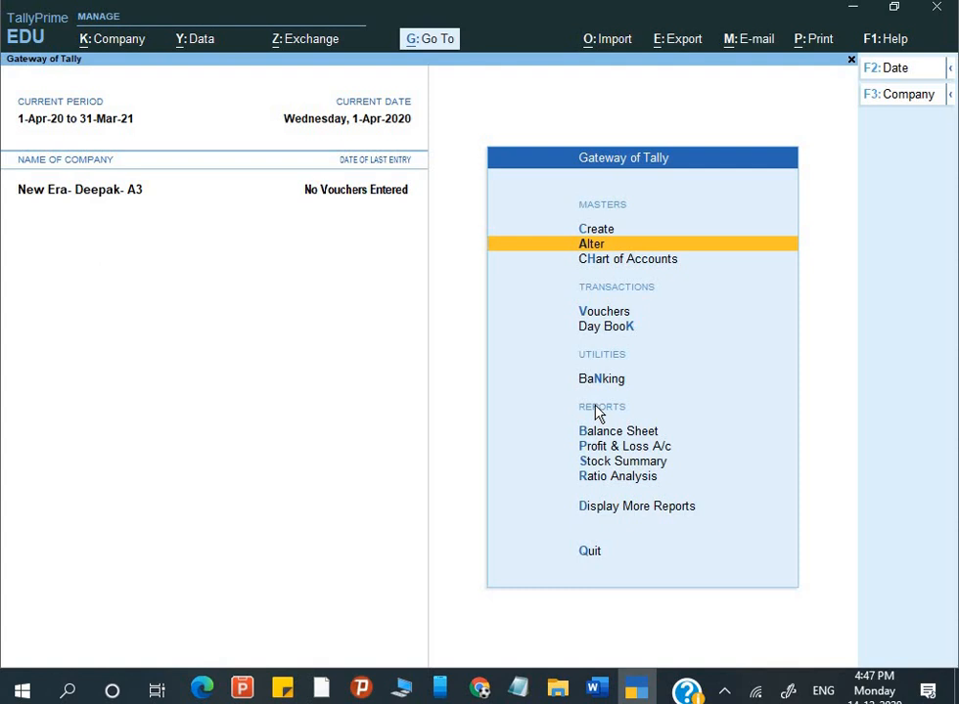
key(Return)
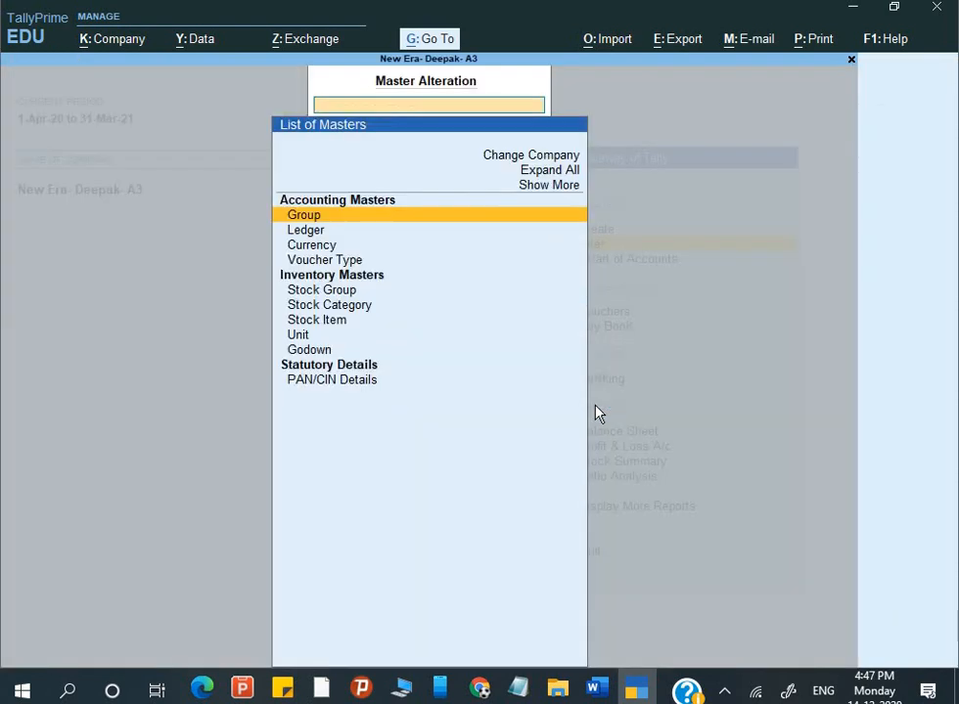
key(Down)
key(Return)
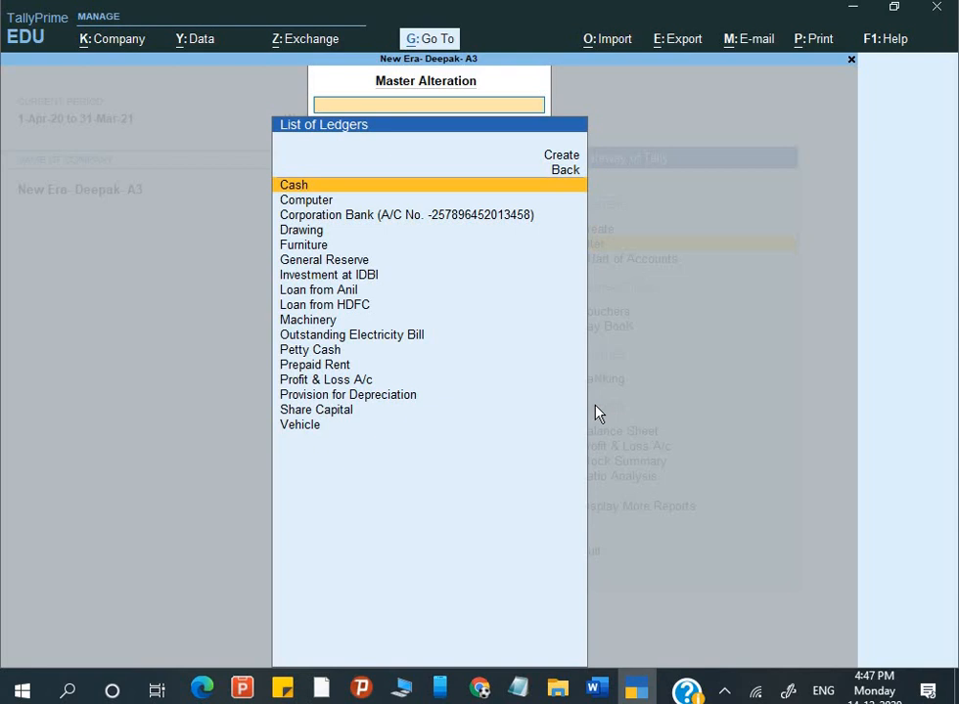
- Rename the Machinery ledger to "Plant & Machinery", keep it under Fixed Assets, and accept the alteration
text(m)
key(Return)
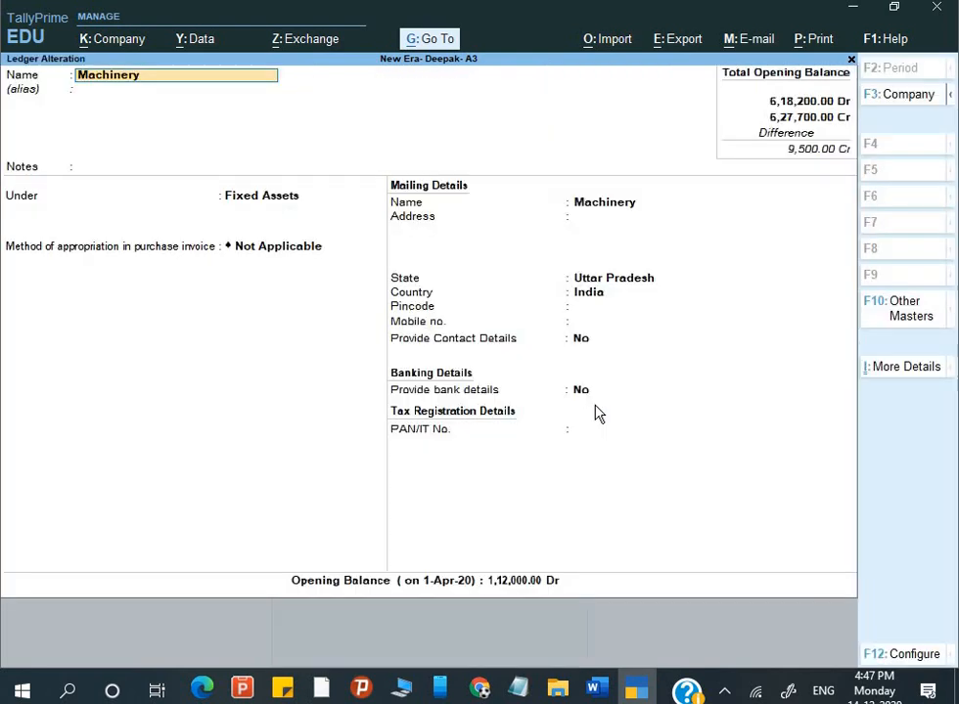
key(ctrl)
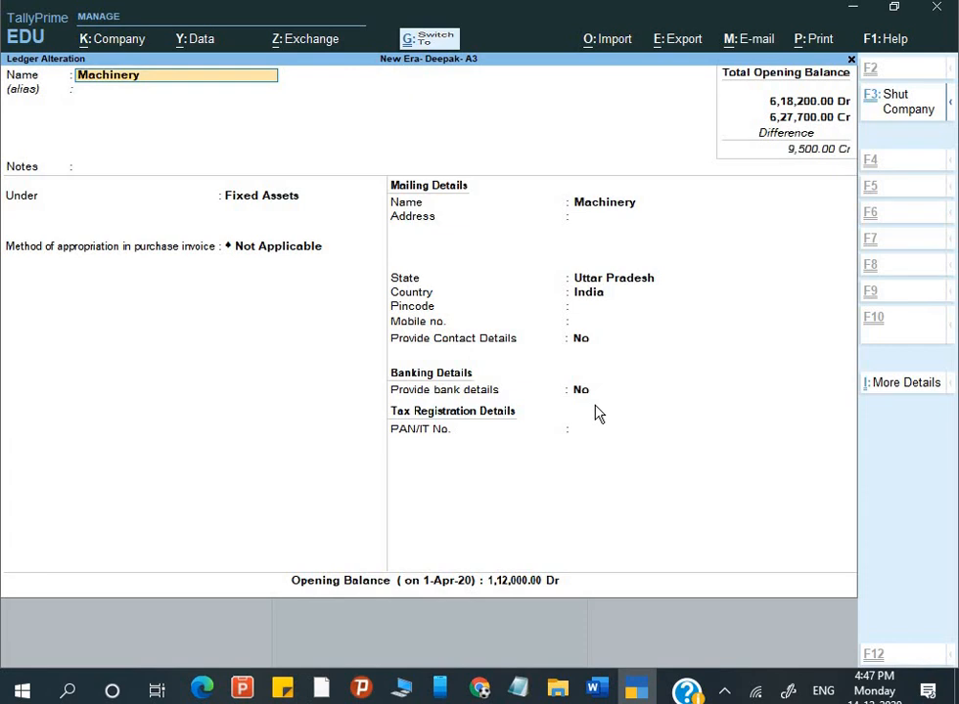
text(Plant &)
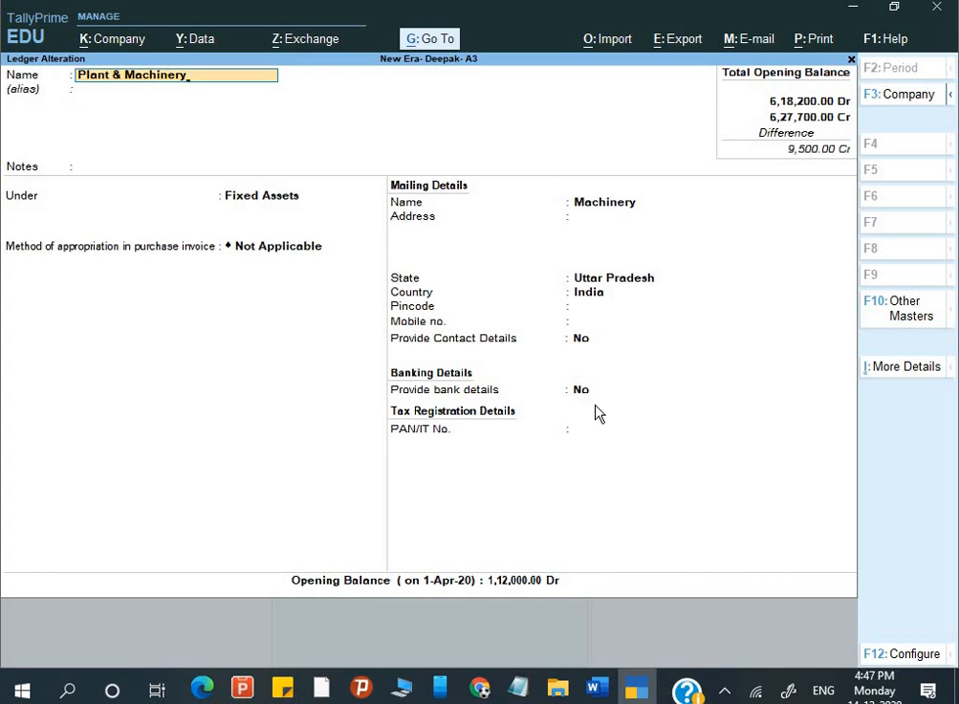
key(Return)
key(Return)
key(Return)
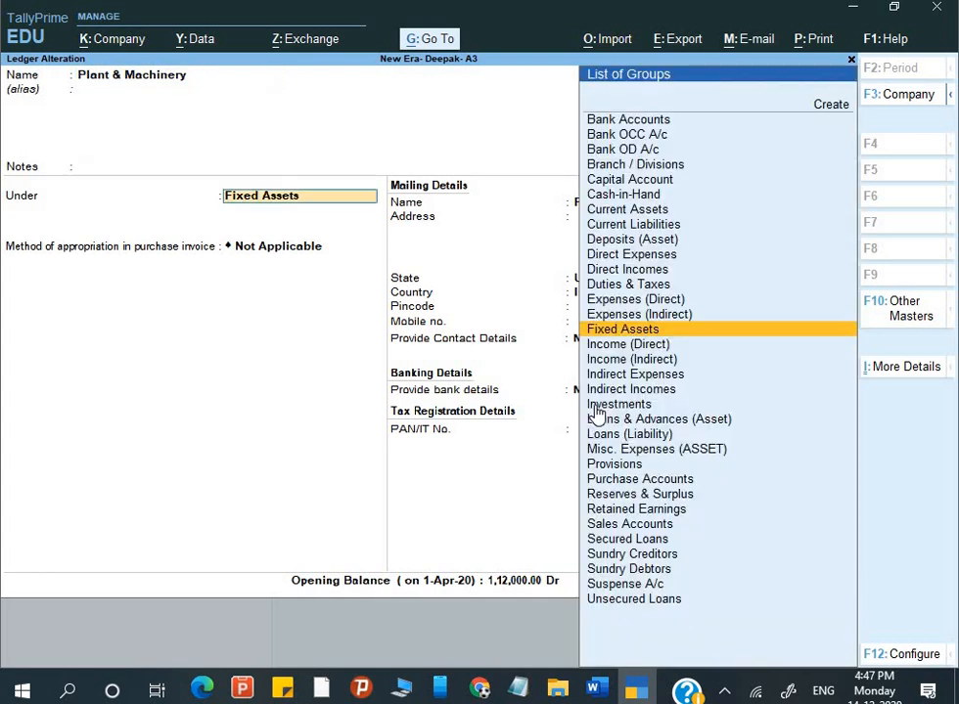
key(ctrl+a)
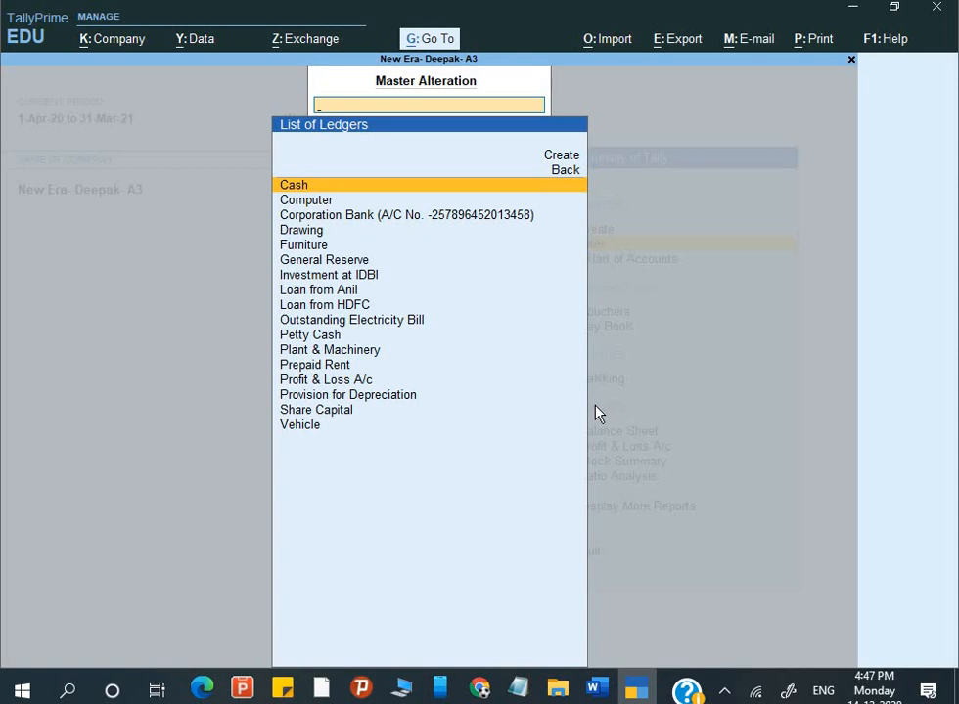
- Rename the Furniture ledger to "Furniture & Fixture" as Q. 3 of the Word assignment asks, and accept the alteration
text(F)
key(Return)
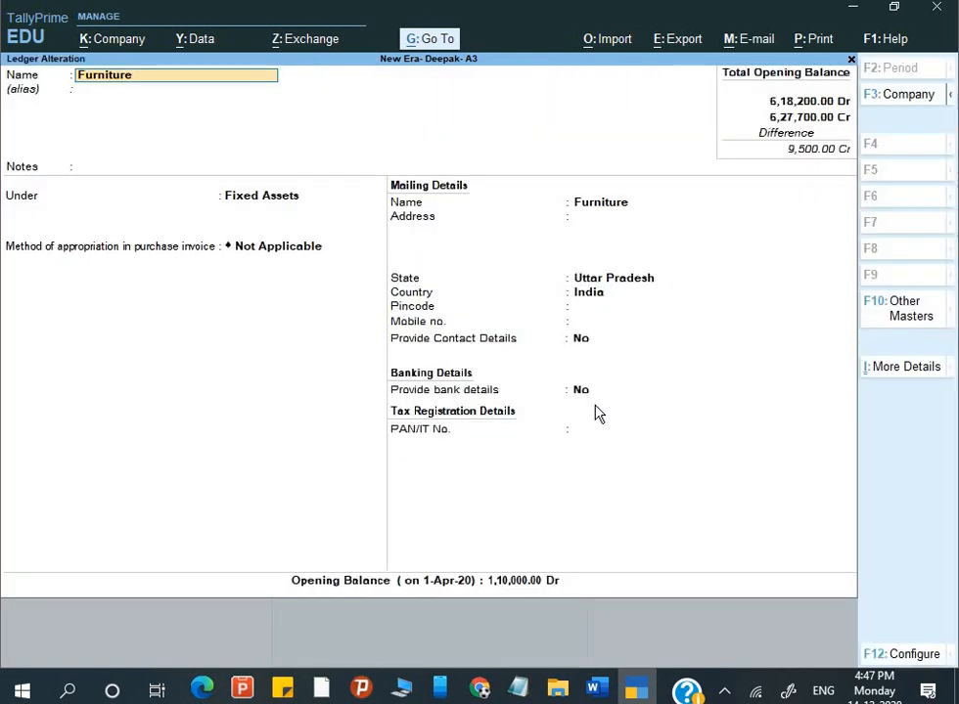
key(alt+Tab)
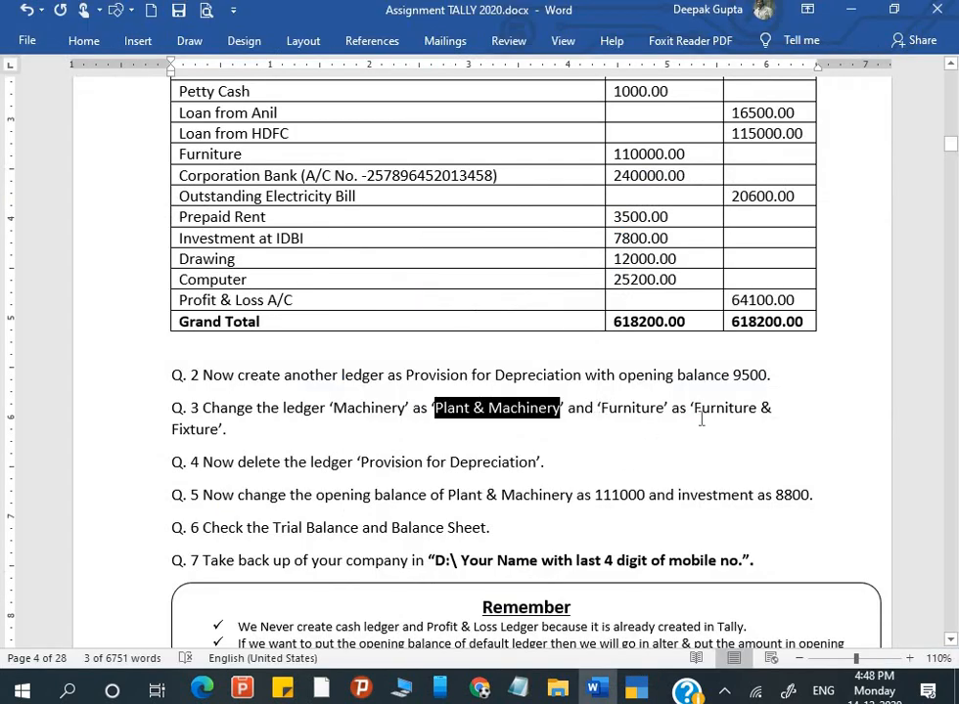
key(alt+Tab)
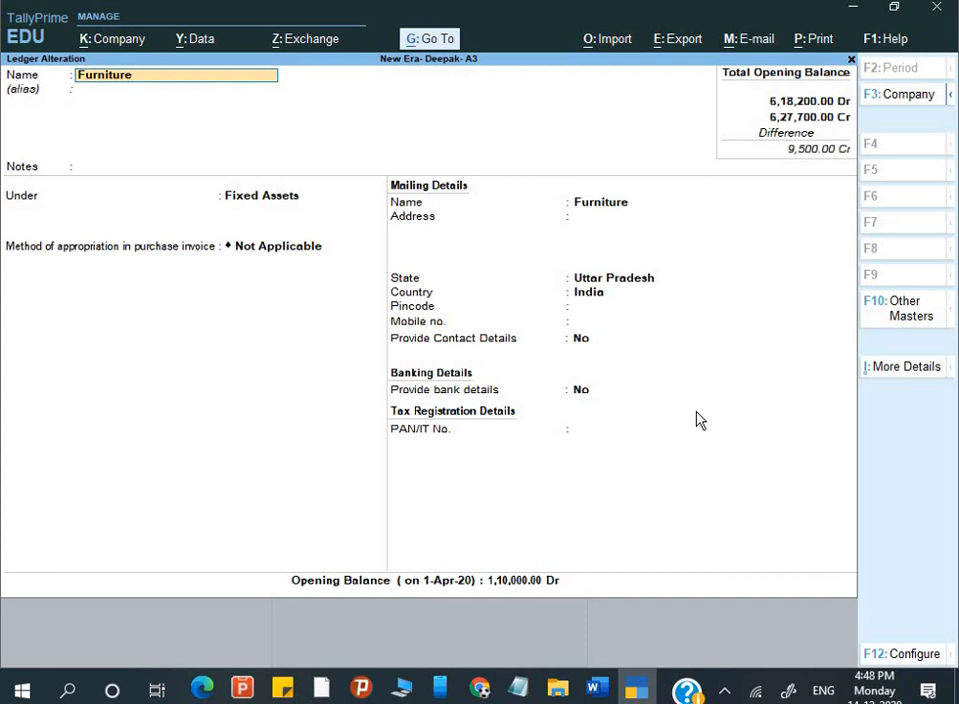
text(& F)
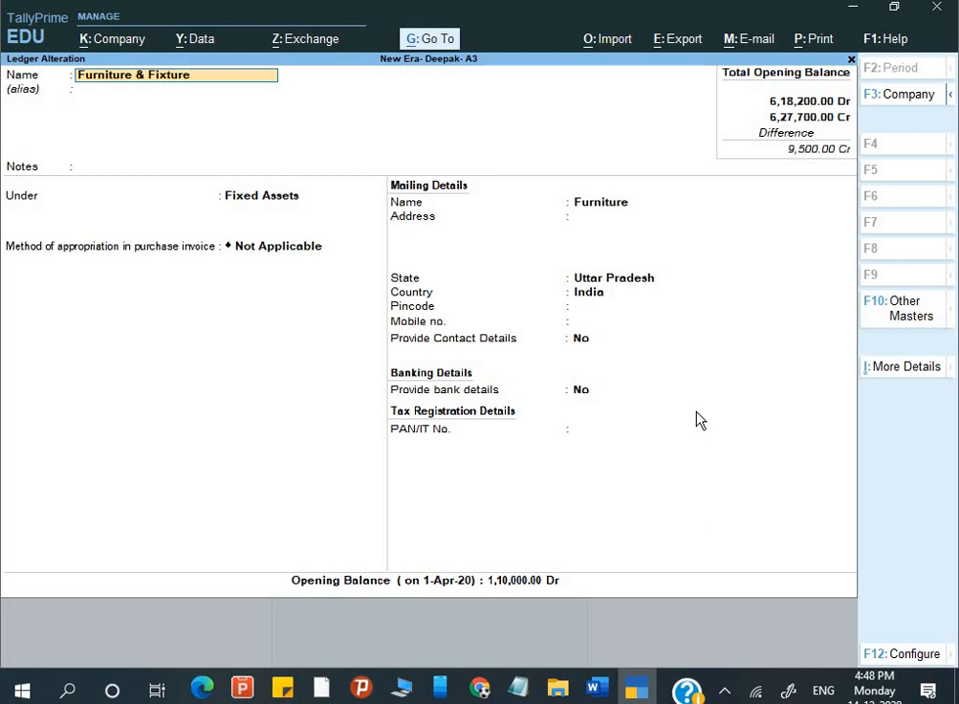
text(ixture)
key(Return)
key(Return)
key(Return)
key(Return)
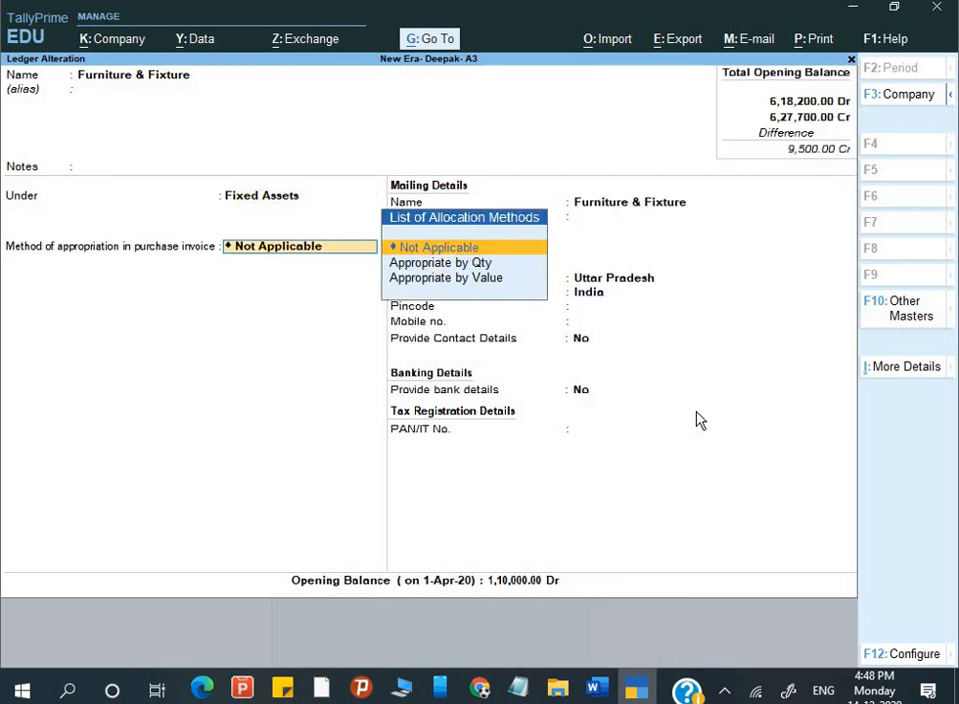
key(ctrl+a)
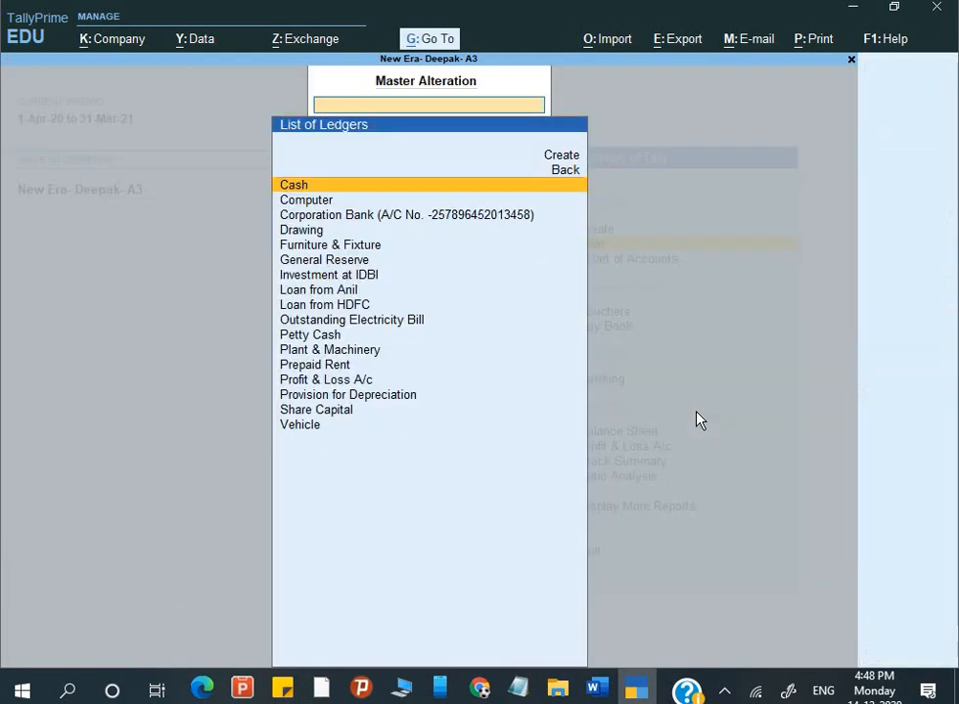
- Read Q. 4 in the Word assignment and return to the Gateway of Tally in TallyPrime
key(alt+Tab)
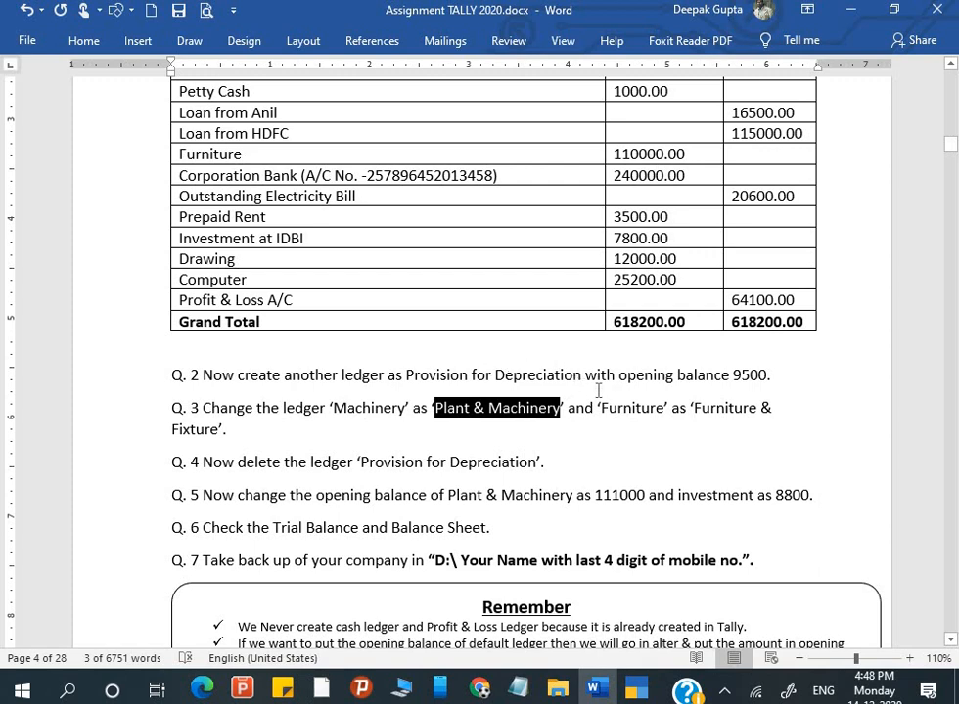
key(alt+Tab)
key(Escape)
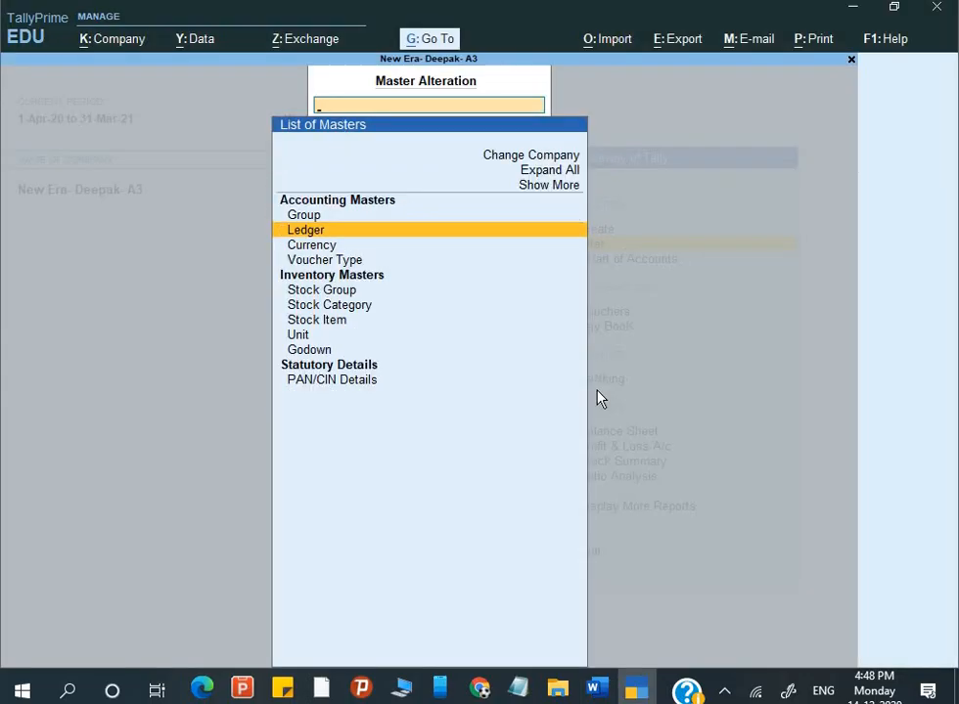
key(Return)
key(Escape)
key(Escape)
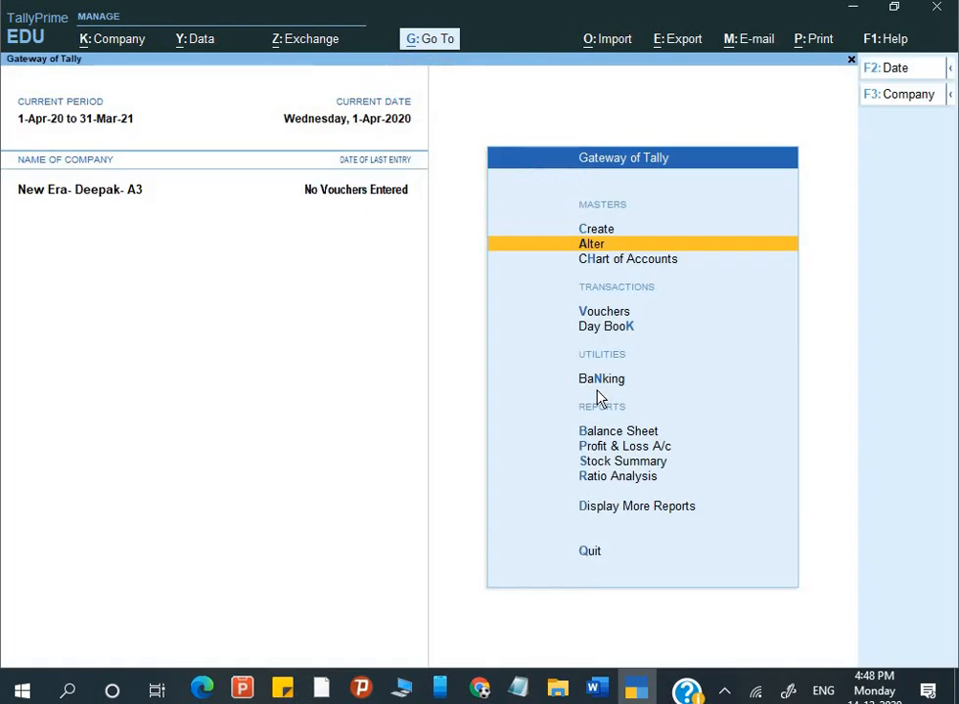
- Open the Provision for Depreciation ledger for alteration and delete it
key(Return)
key(Down)
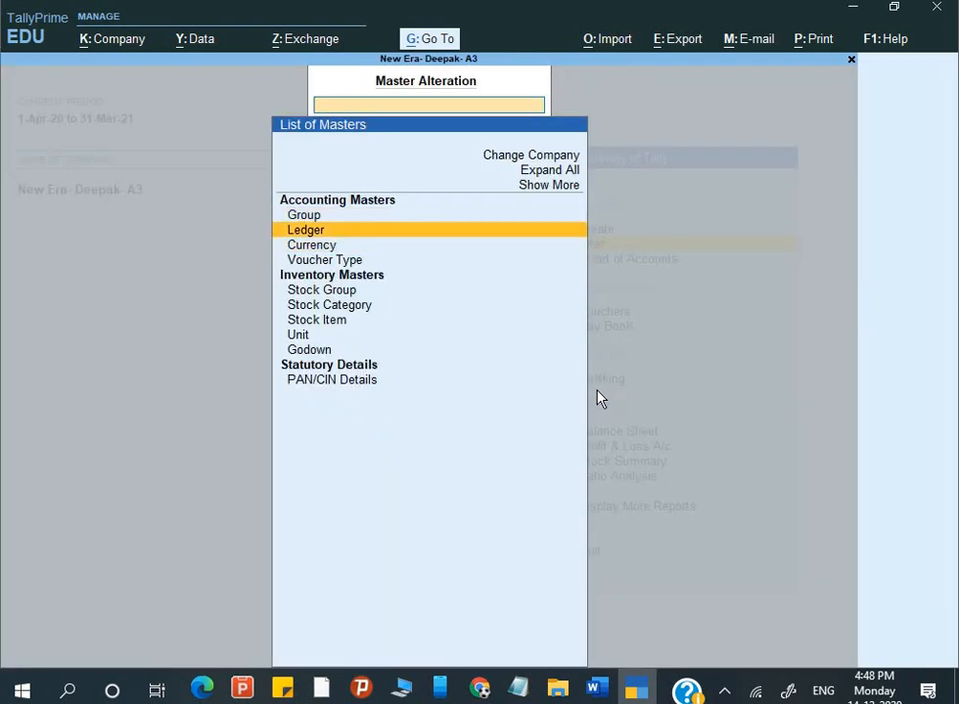
key(Return)
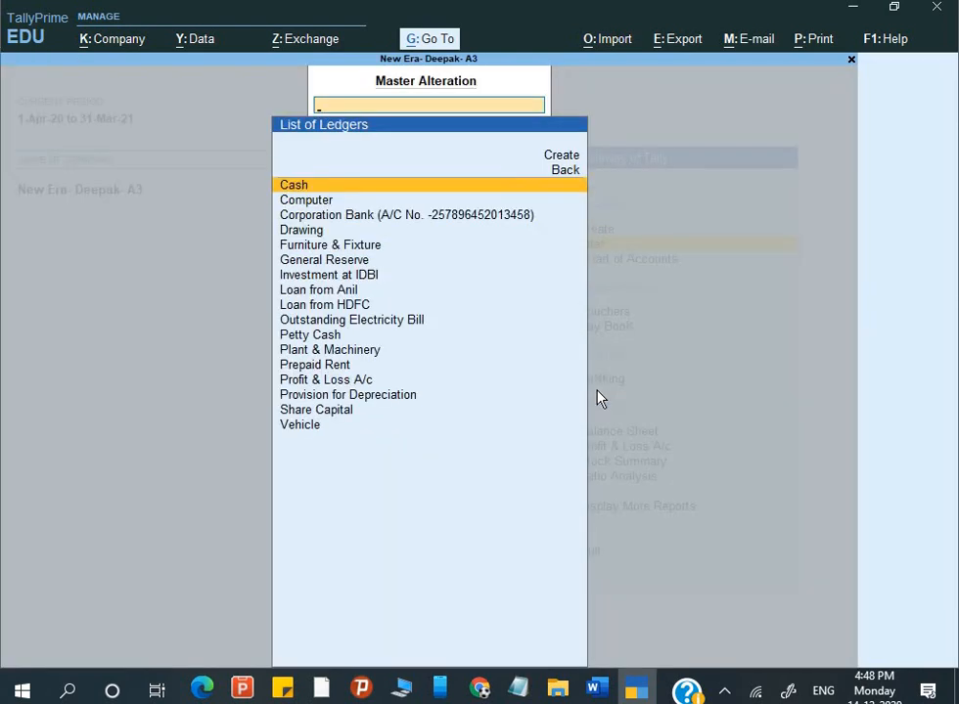
text(P)
key(Down)
key(Down)
key(Down)
key(Down)
key(Down)
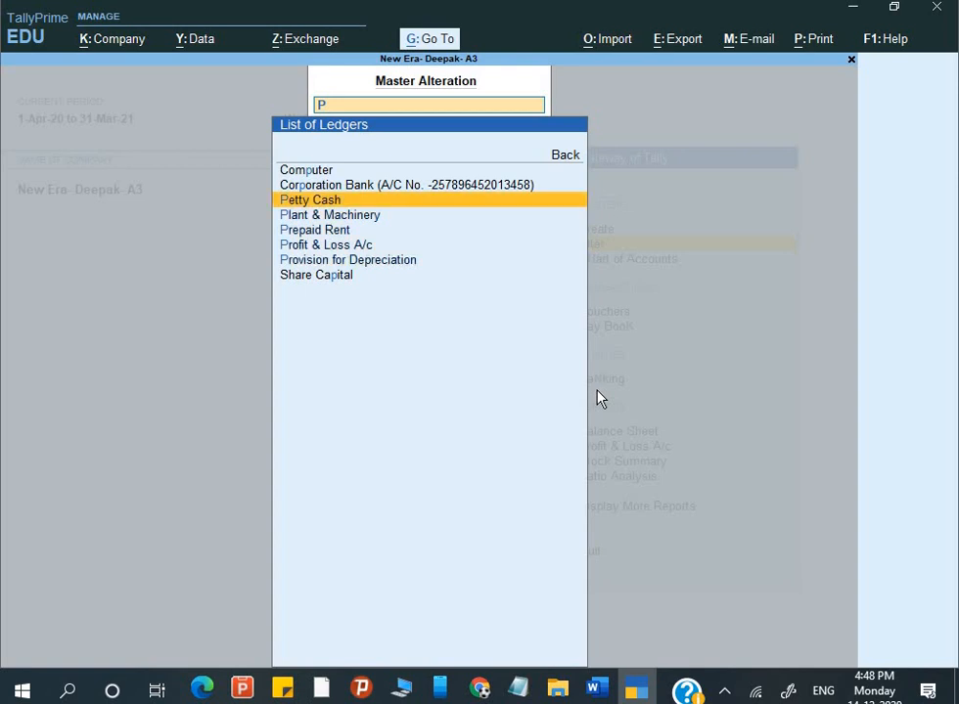
key(Return)
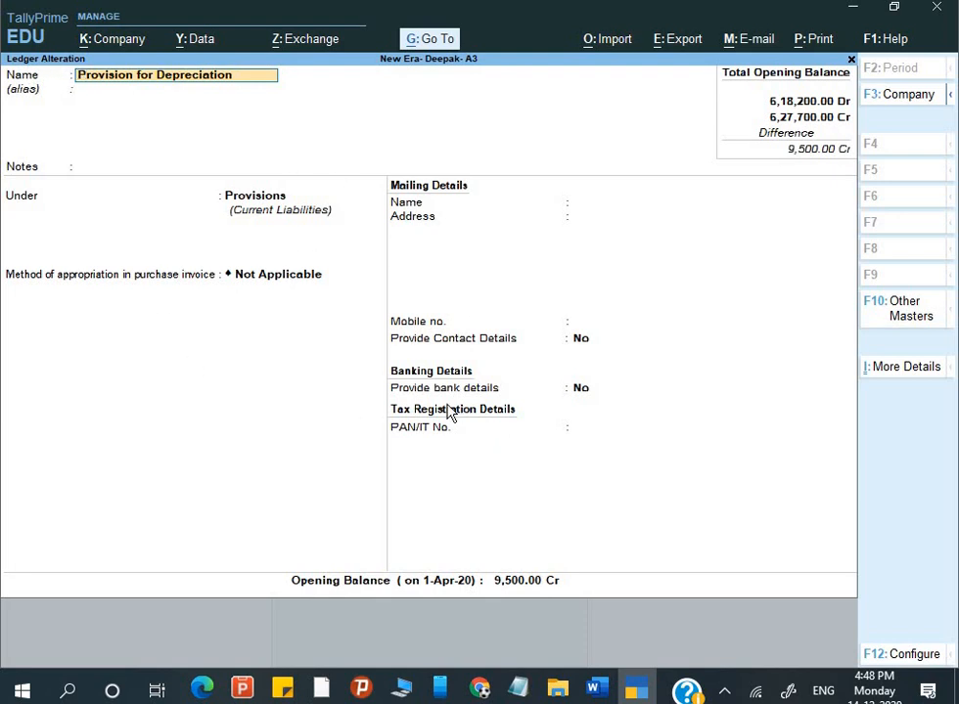
key(alt+d)
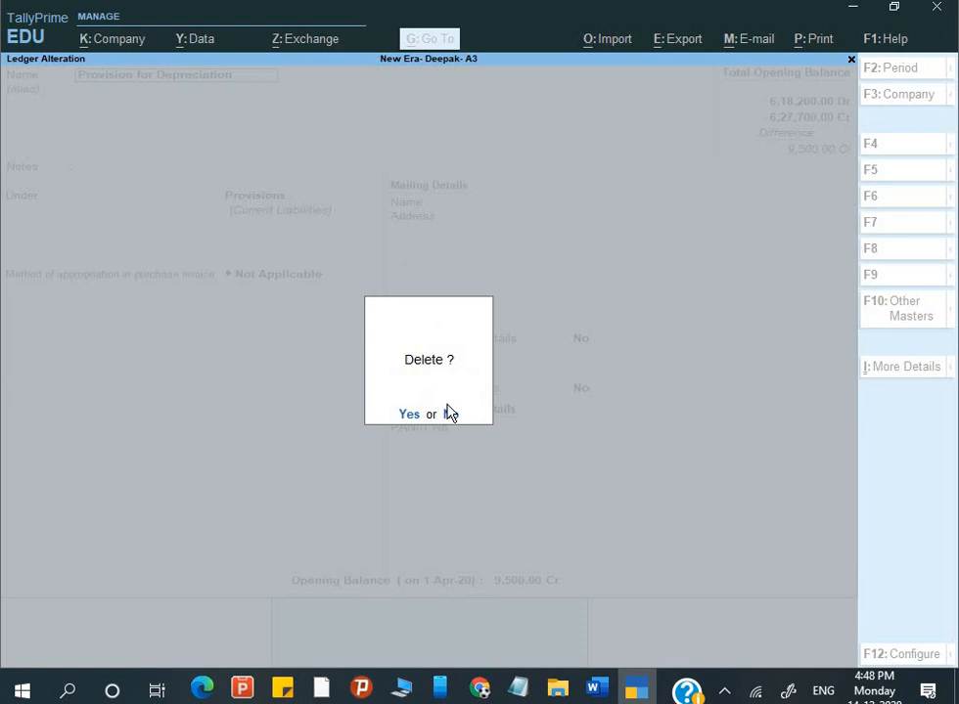
key(y)
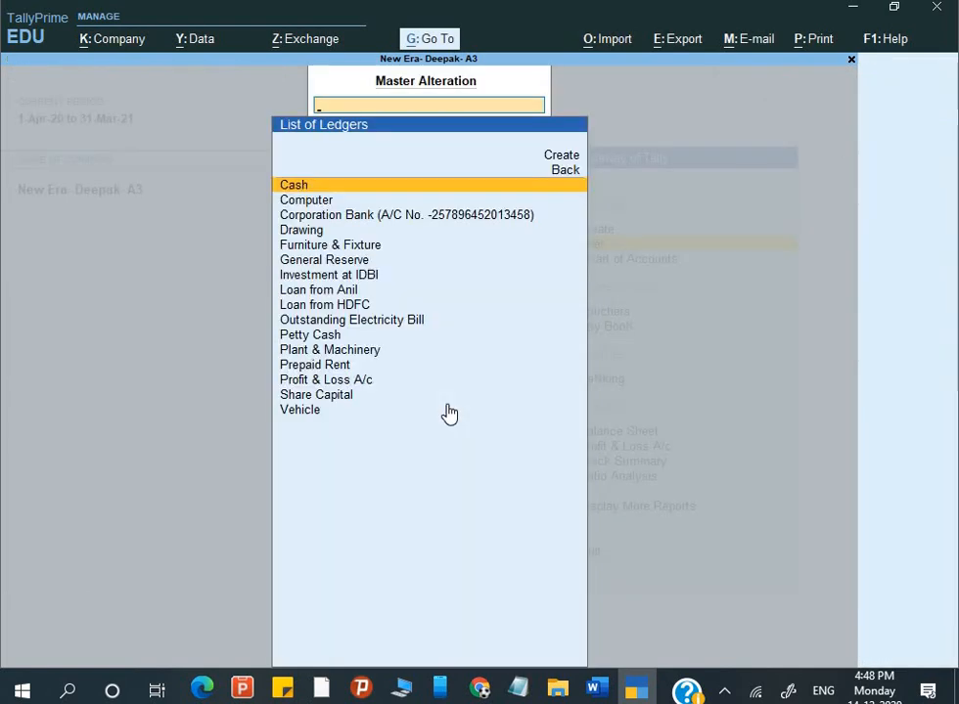
- Review the remaining ledgers in the alteration list and return to the Gateway of Tally
key(Down)
key(Down)
key(Down)
key(Down)
key(Down)
key(Down)
key(Down)
key(Down)
key(Down)
key(Down)
key(Down)
key(Down)
key(Down)
key(Down)
key(Down)
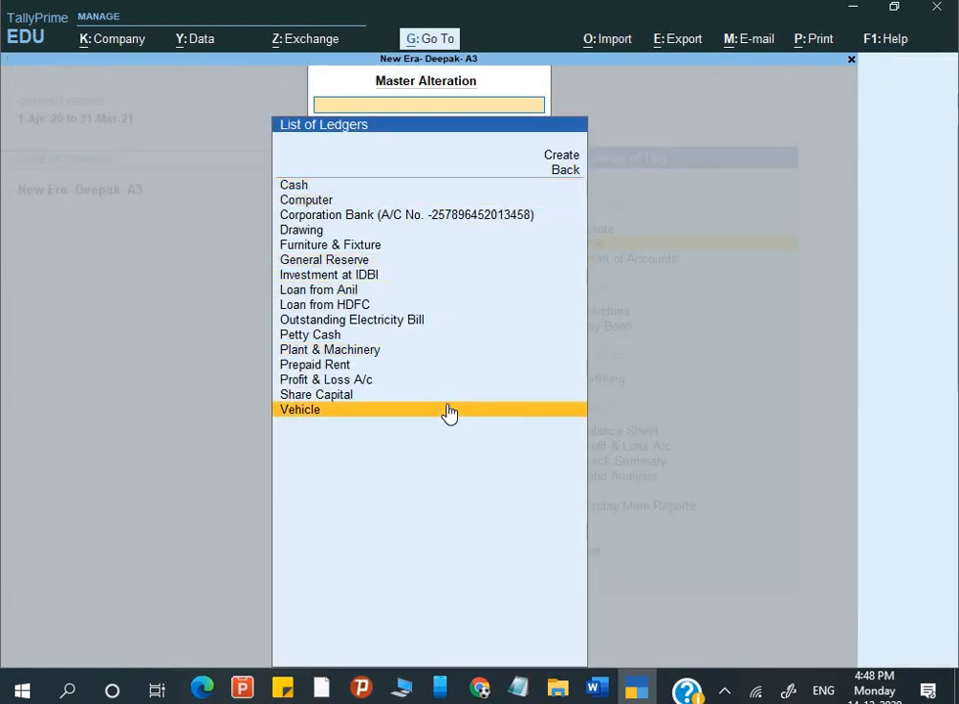
key(Up)
key(Up)
key(Up)
key(Up)
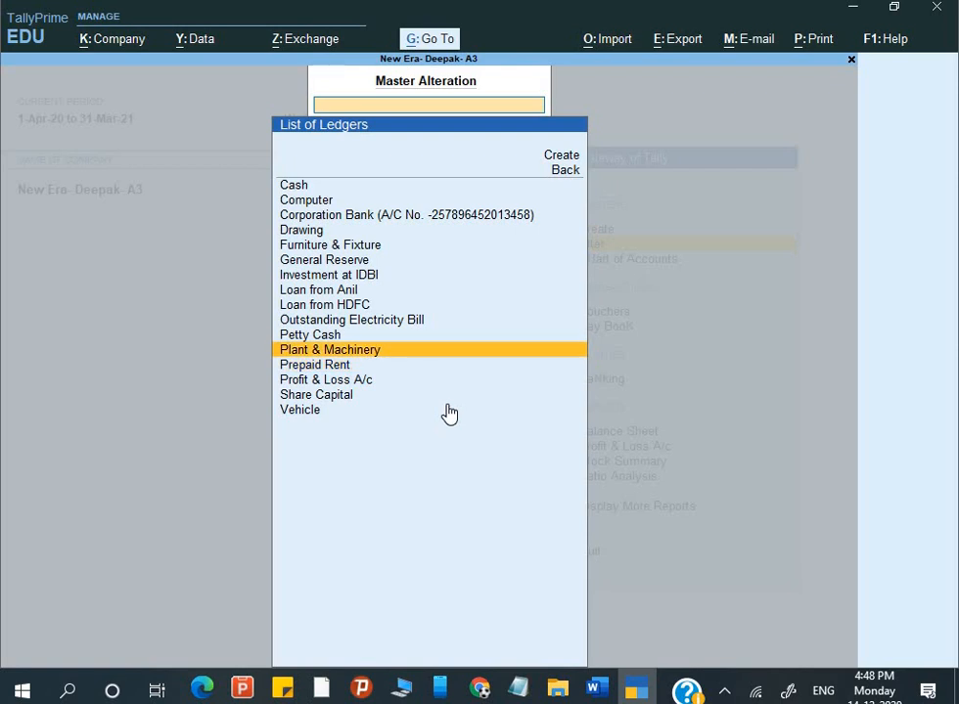
key(Escape)
key(Escape)
- Read Q. 5 in the Word assignment and open Multi Alter for all ledgers from TallyPrime's Chart of Accounts
key(alt+Tab)
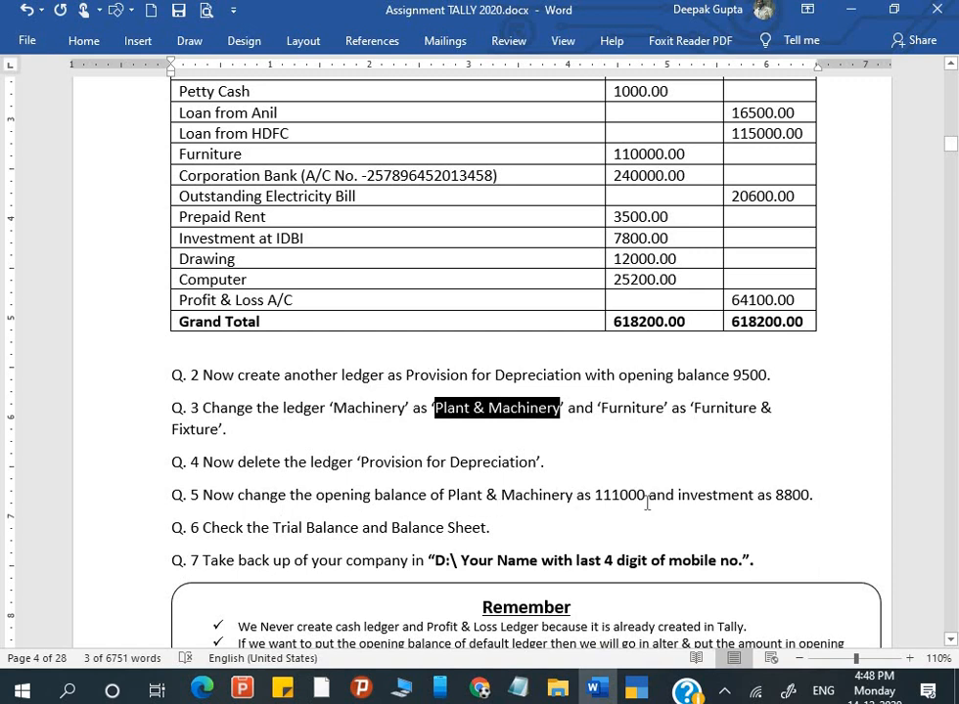
key(alt+Tab)
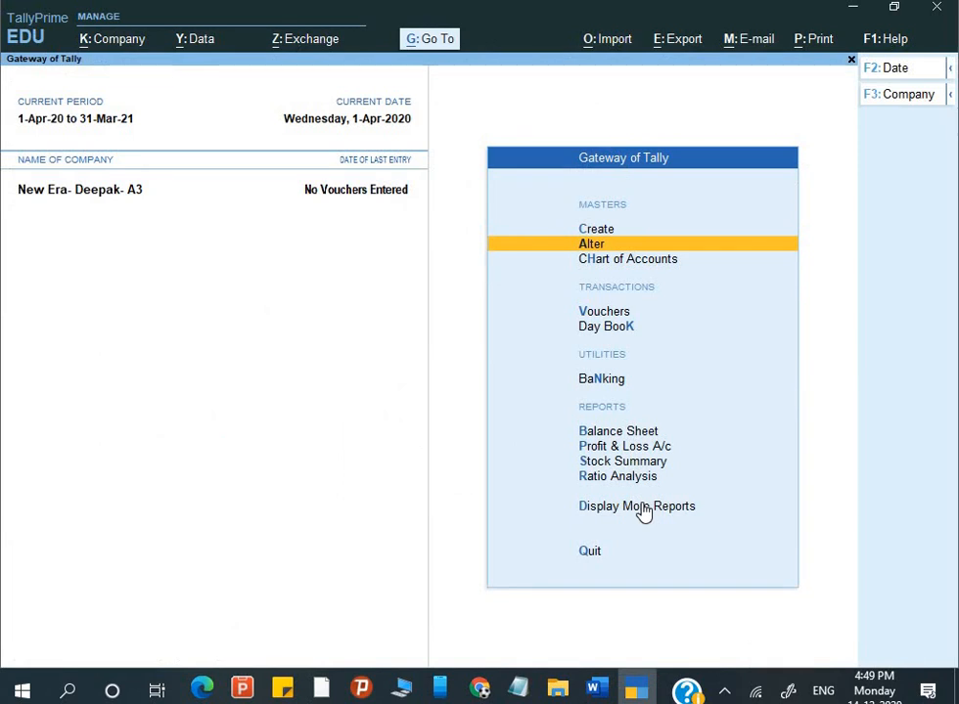
key(Down)
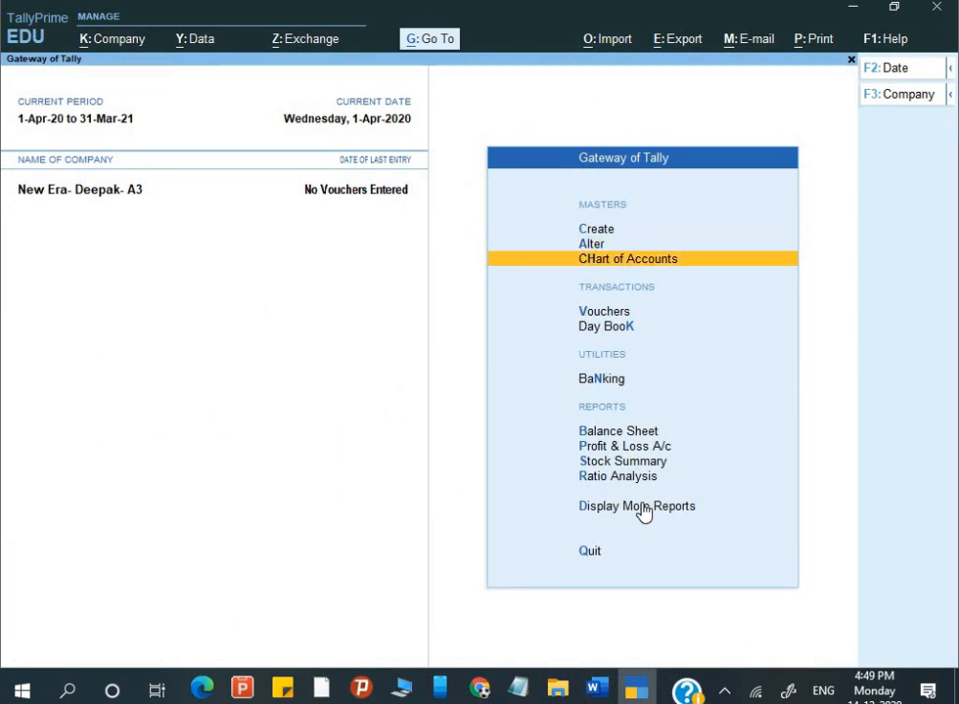
key(Return)
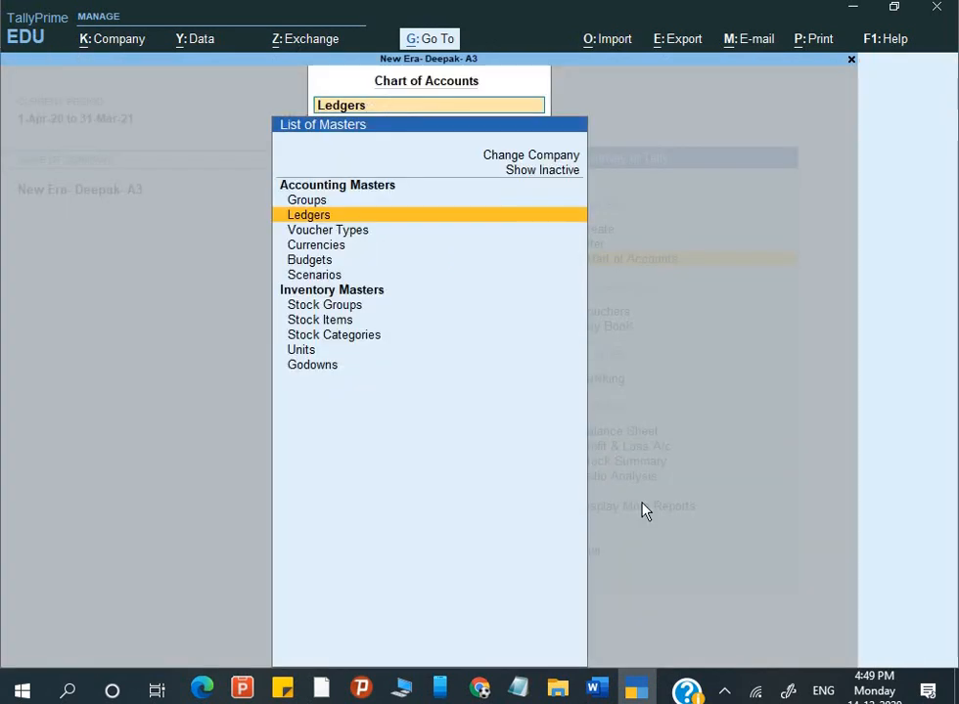
key(Down)
key(Up)
key(Return)
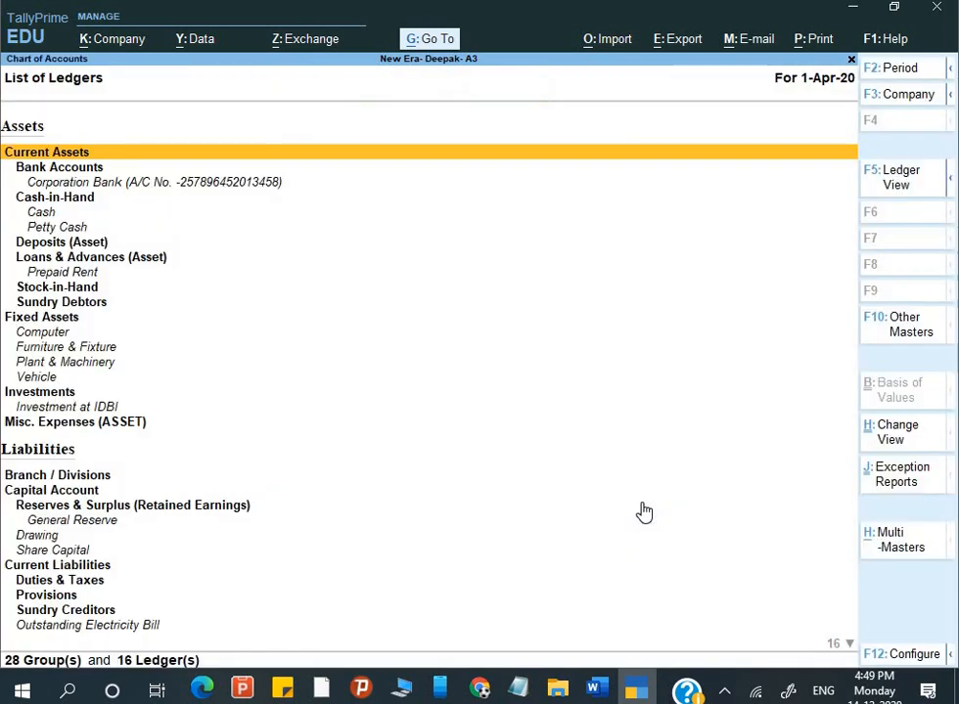
key(ctrl+h)
key(Down)
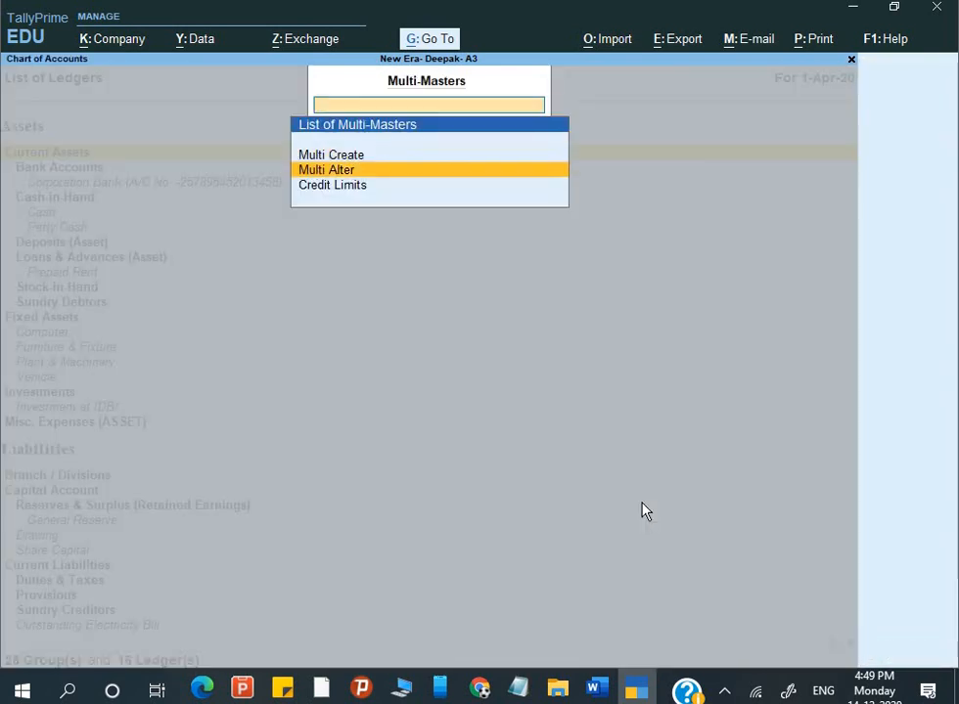
key(Return)
key(Return)
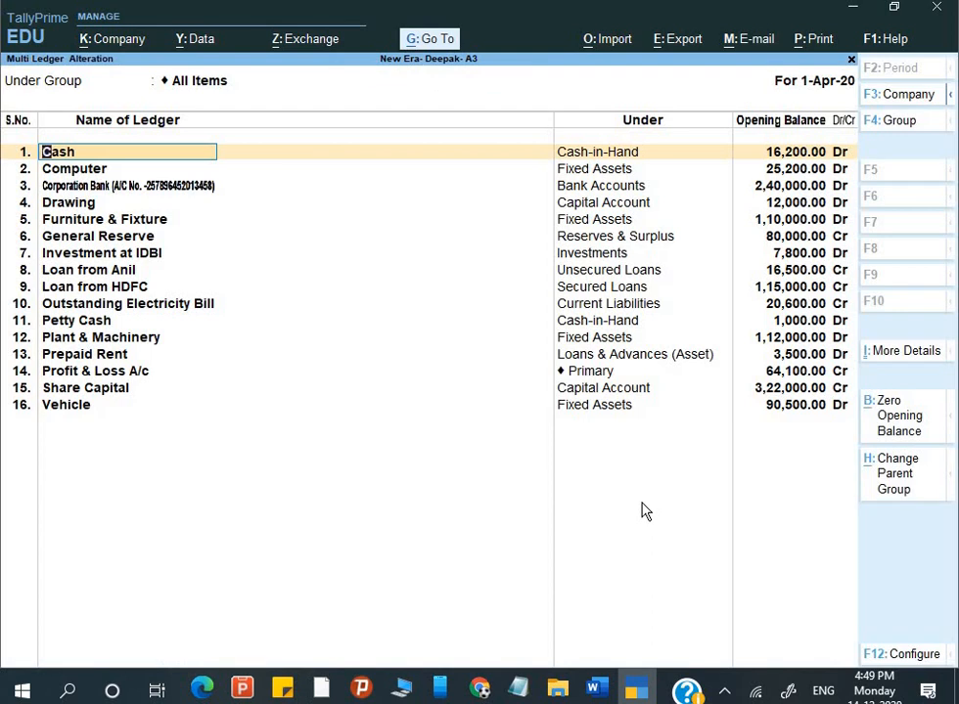
- Set the opening balance of the Plant & Machinery ledger to 1,11,000 Dr
key(Down)
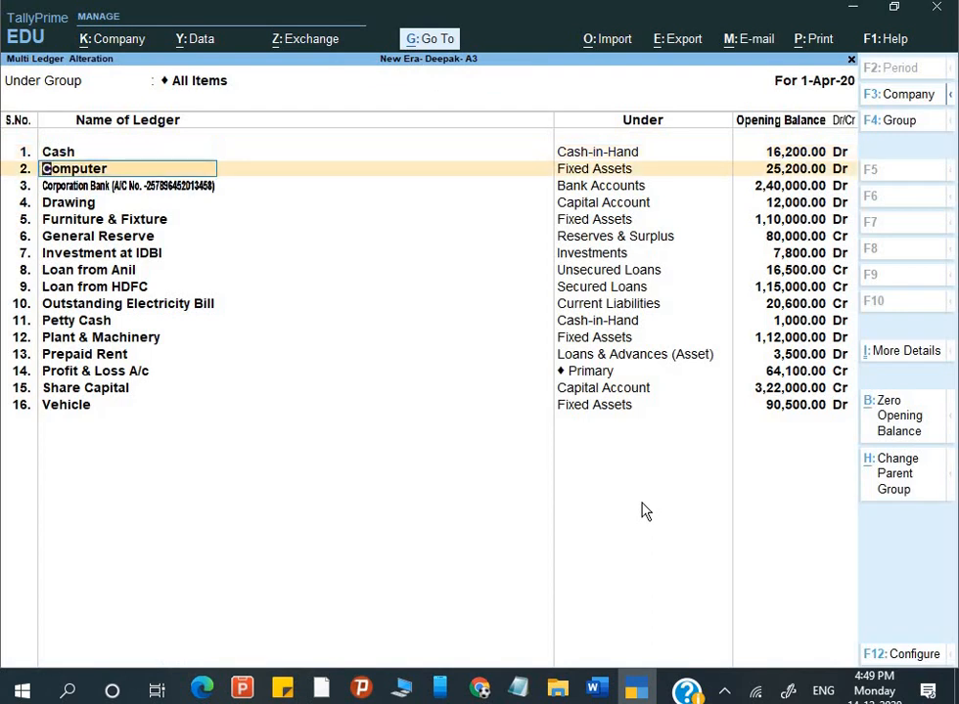
key(Down)
key(Down)
key(Down)
key(Down)
key(Down)
key(Down)
key(Down)
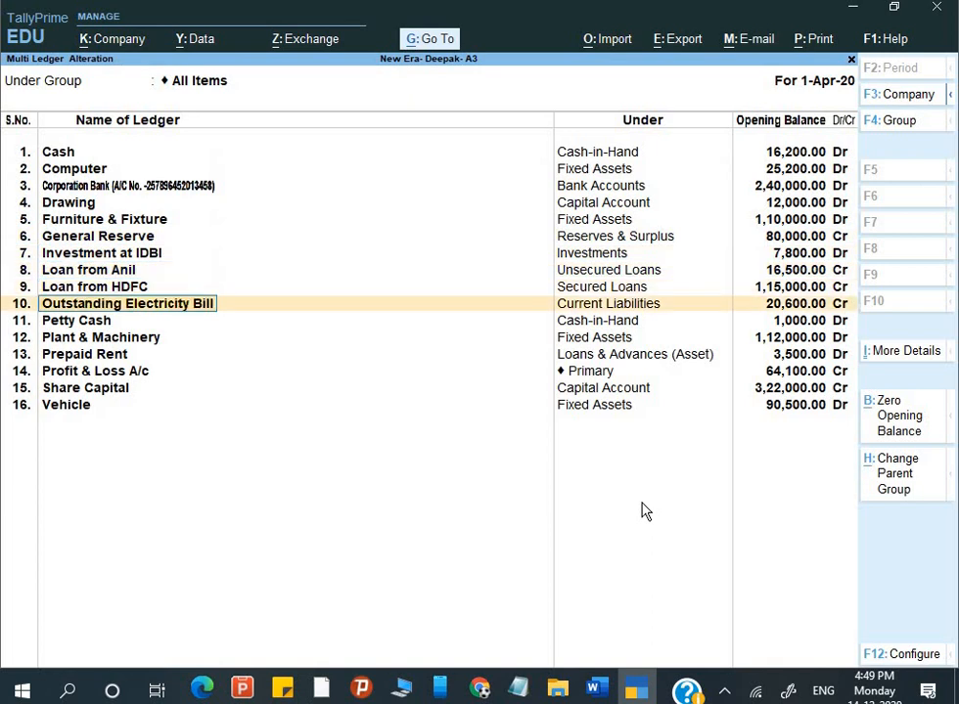
key(Return)
key(Return)
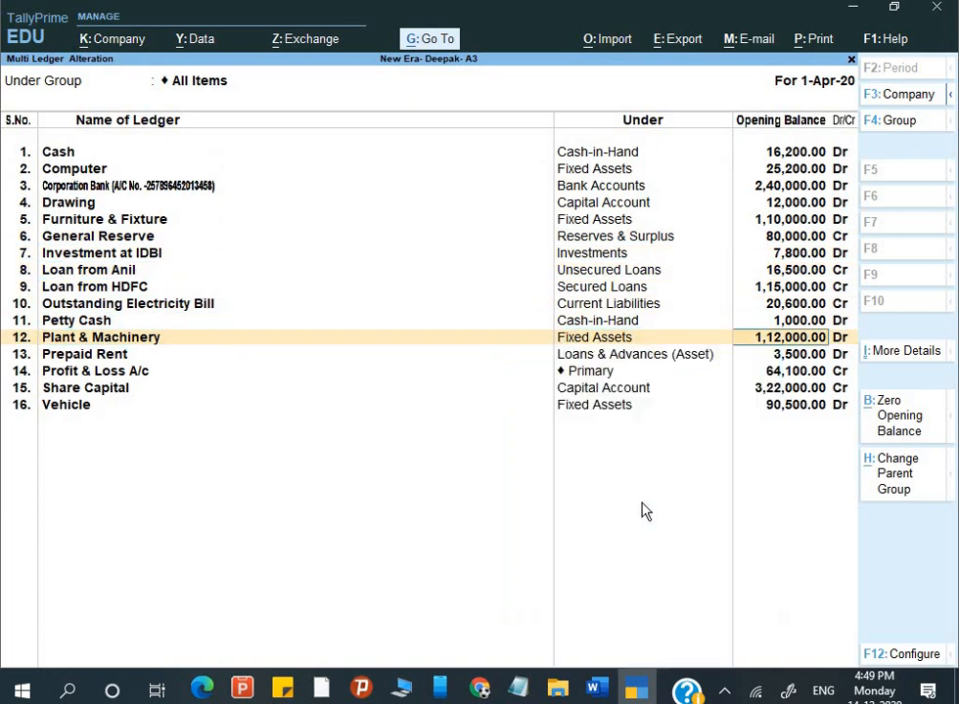
text(111000)
key(Return)
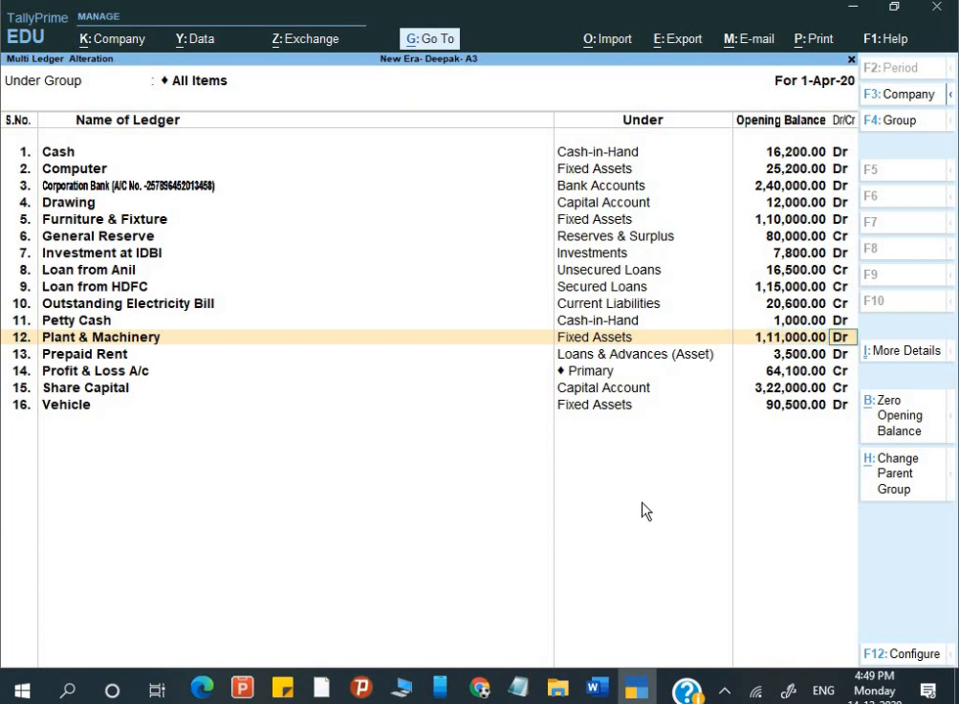
- Set the opening balance of Investment at IDBI to 8,800, per Q. 5 in the Word assignment, and save the ledger alterations
key(alt+Tab)
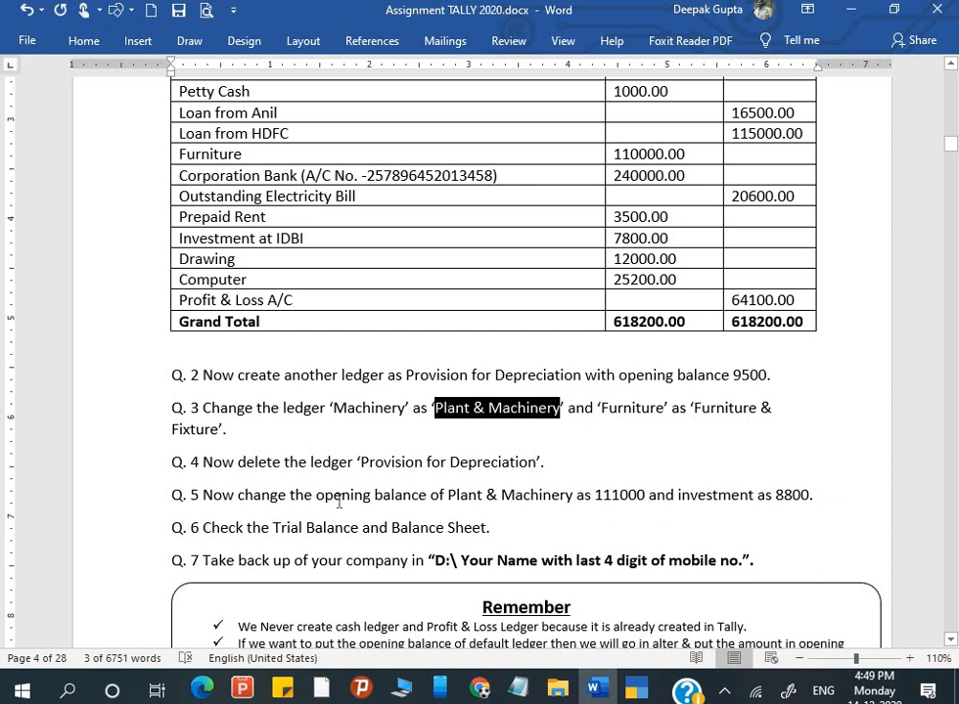
key(alt+Tab)
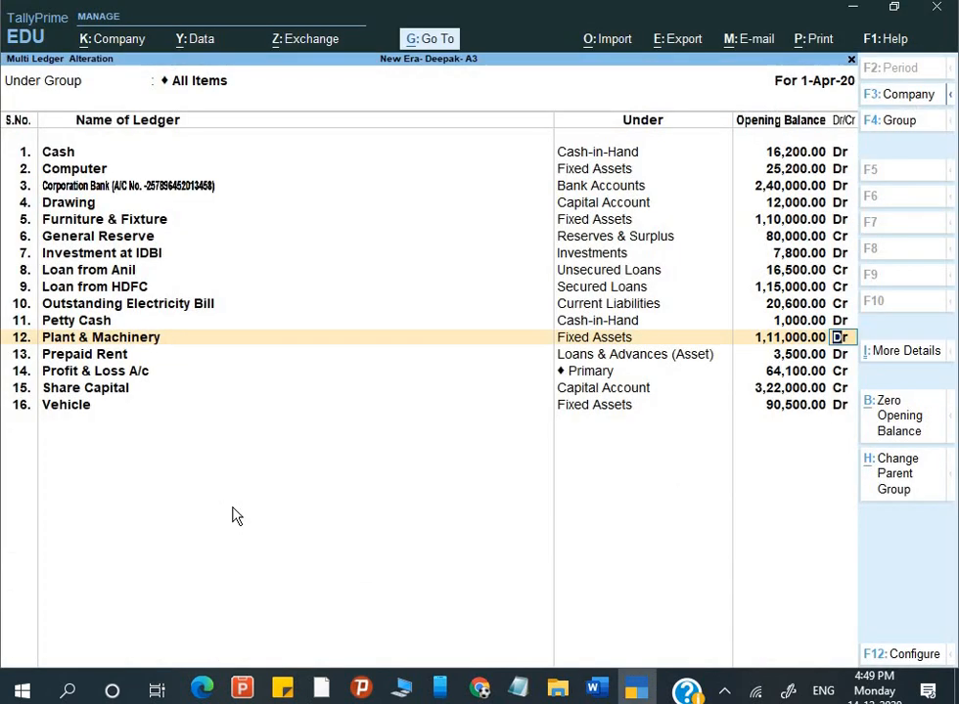
key(Return)
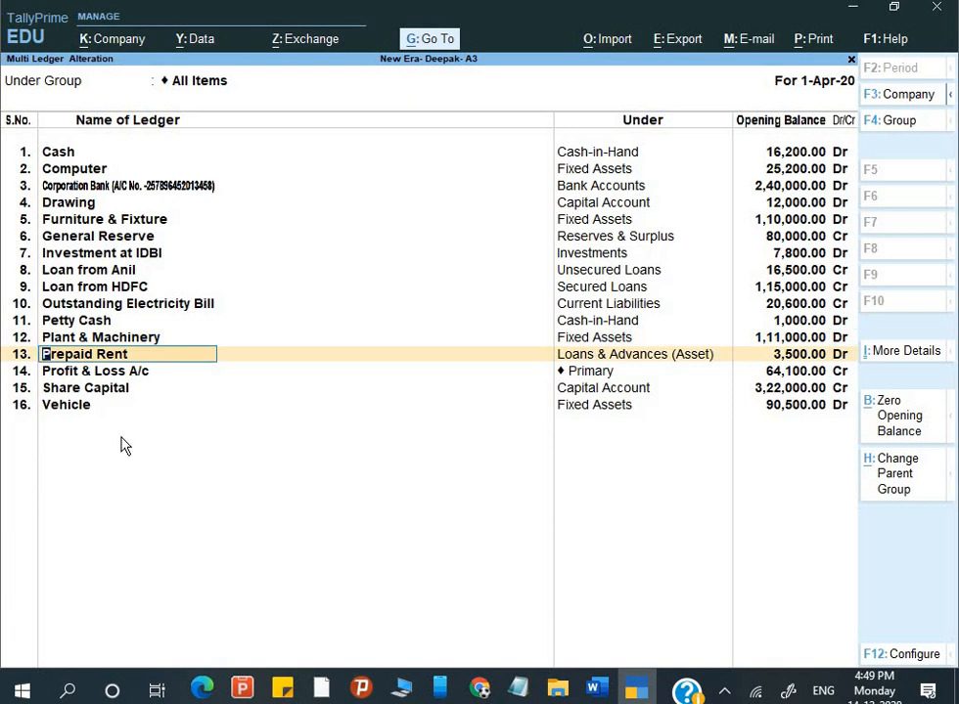
click(81, 255)
key(Return)
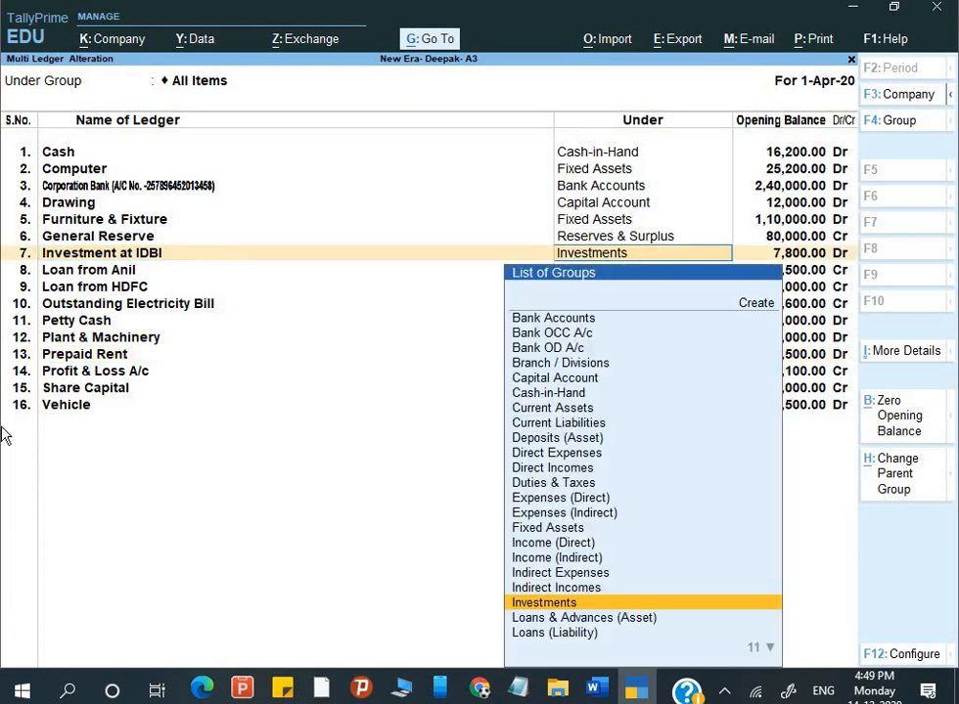
key(Return)
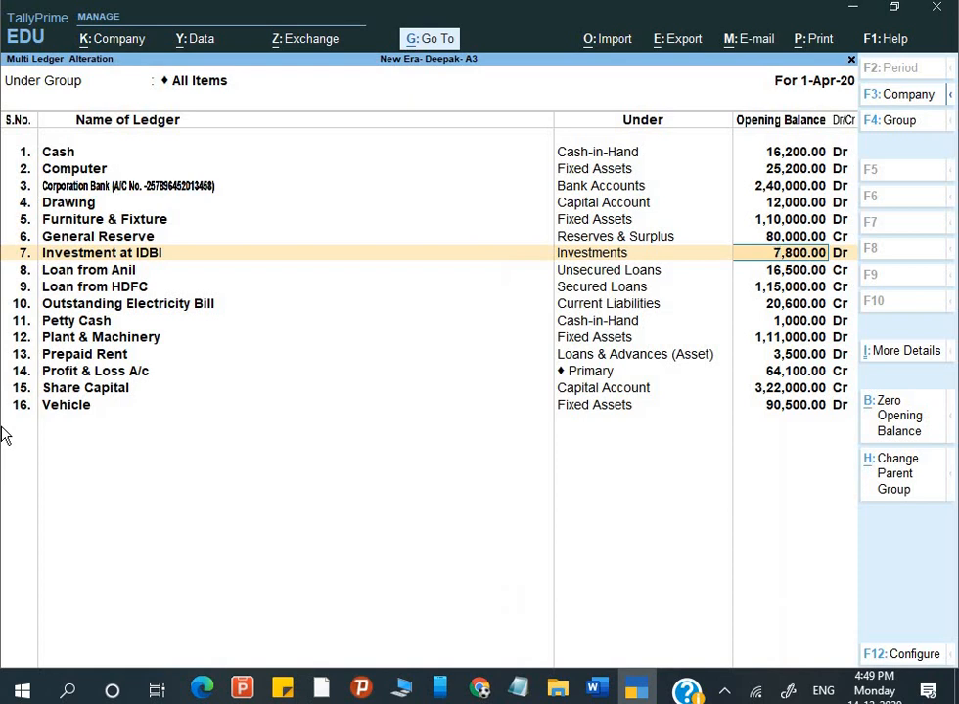
text(8,800)
key(Return)
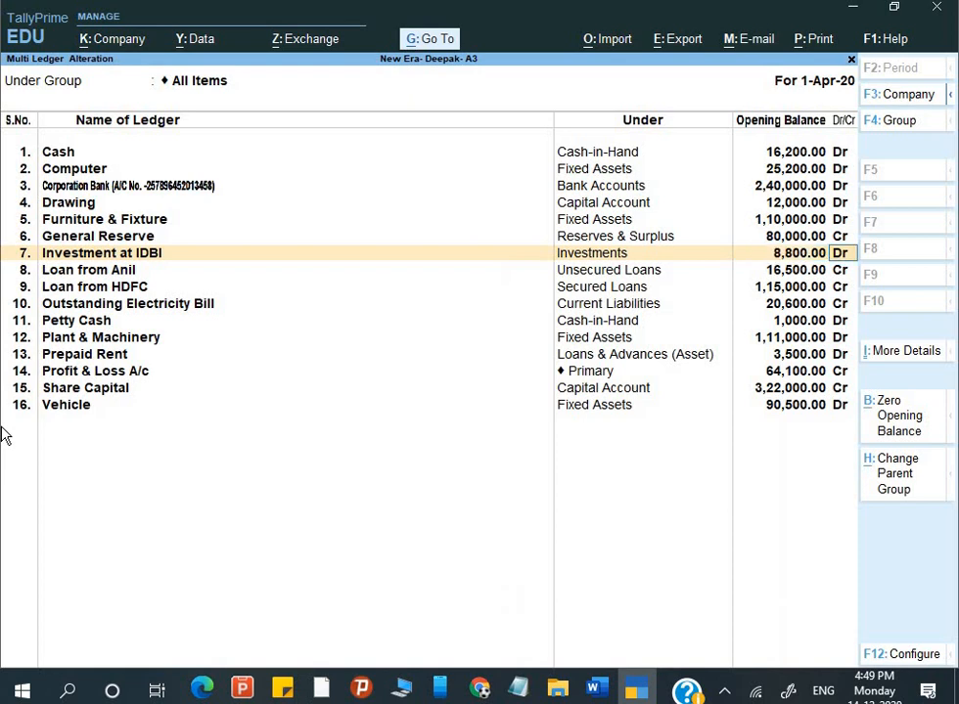
key(Return)
key(ctrl+a)
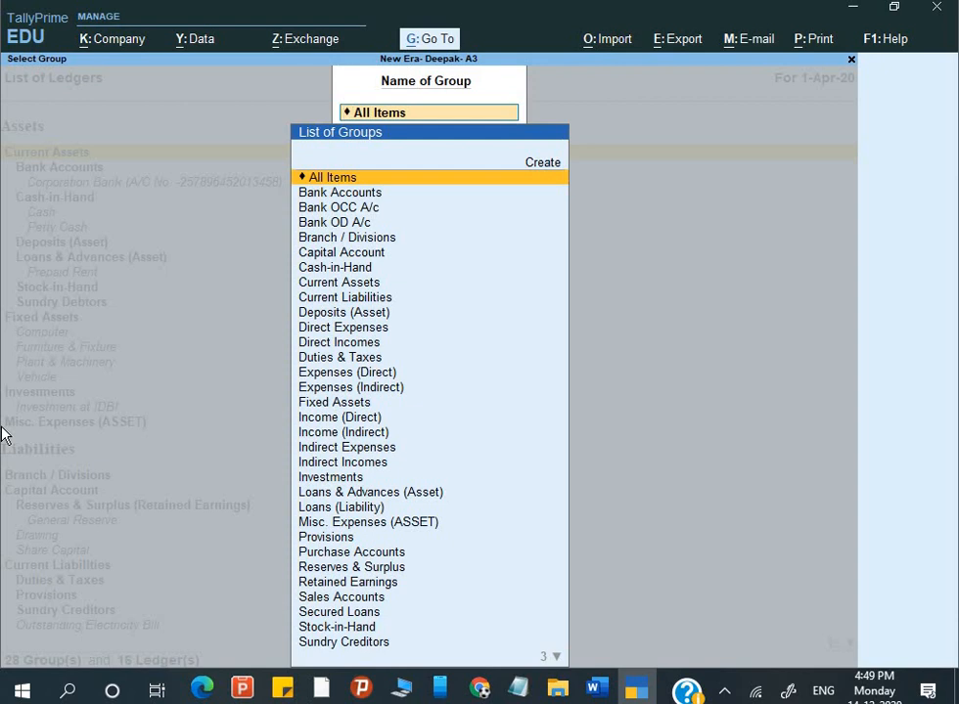
- Reopen Multi Alter for all ledgers to review the opening balances and return to the Gateway of Tally
key(Return)
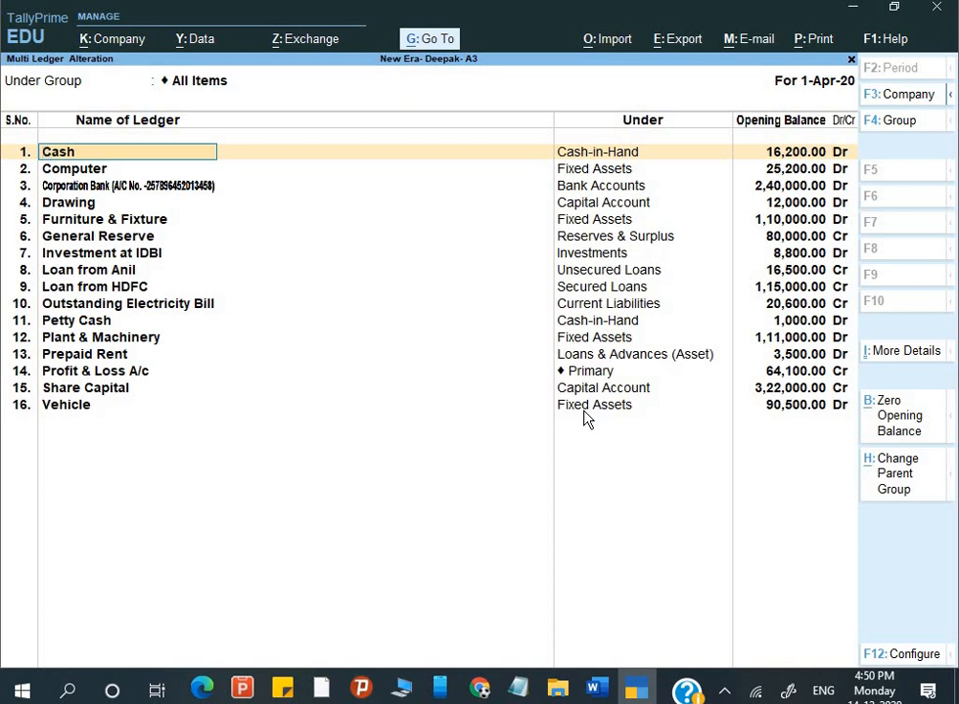
key(Escape)
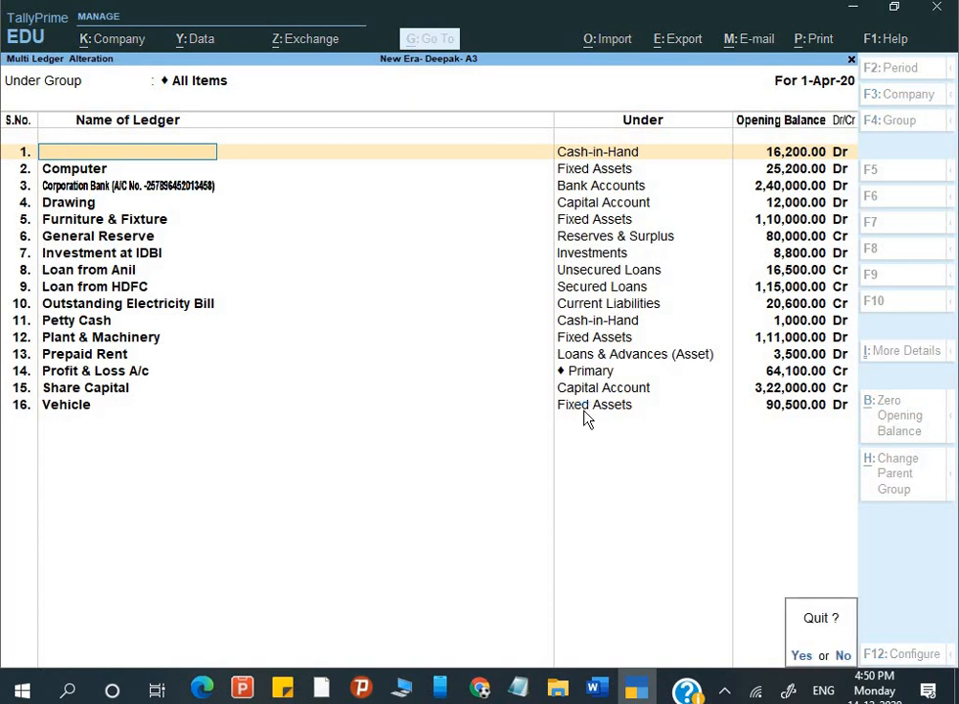
key(Escape)
key(Escape)
key(Escape)
key(Escape)
key(Escape)
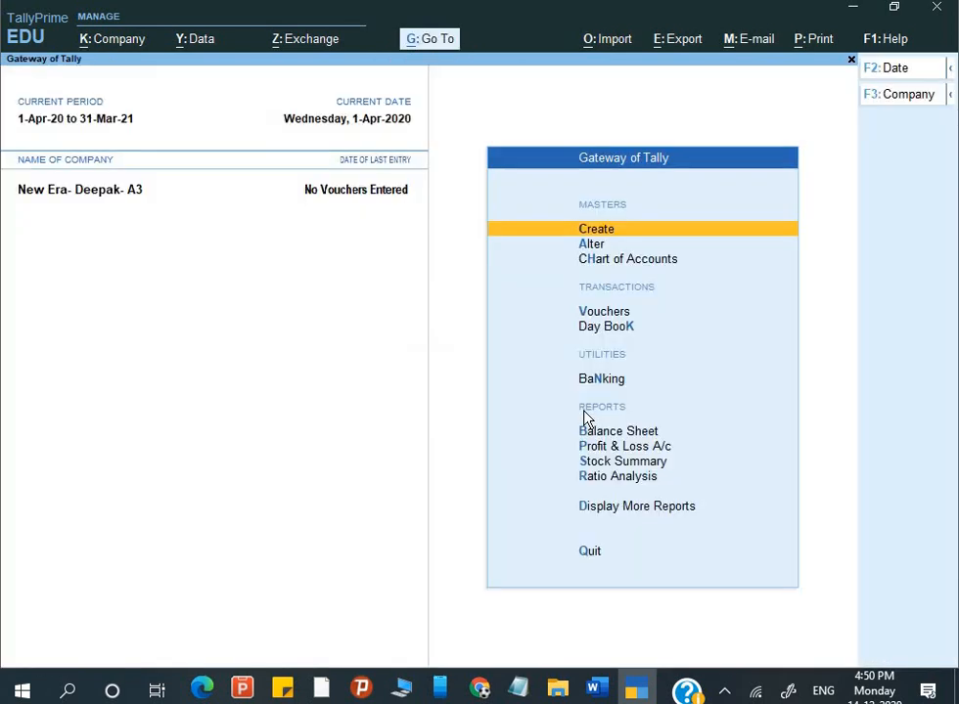
- Read Q. 6 about the Trial Balance and Balance Sheet in the Word assignment and return to TallyPrime
key(alt+Tab)
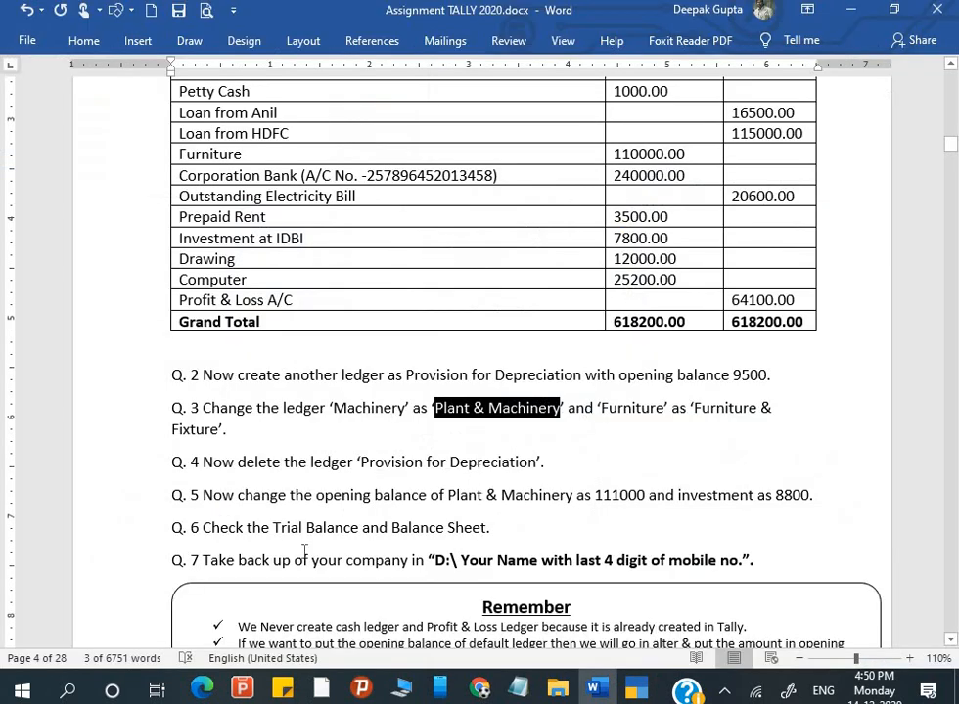
click(260, 530)
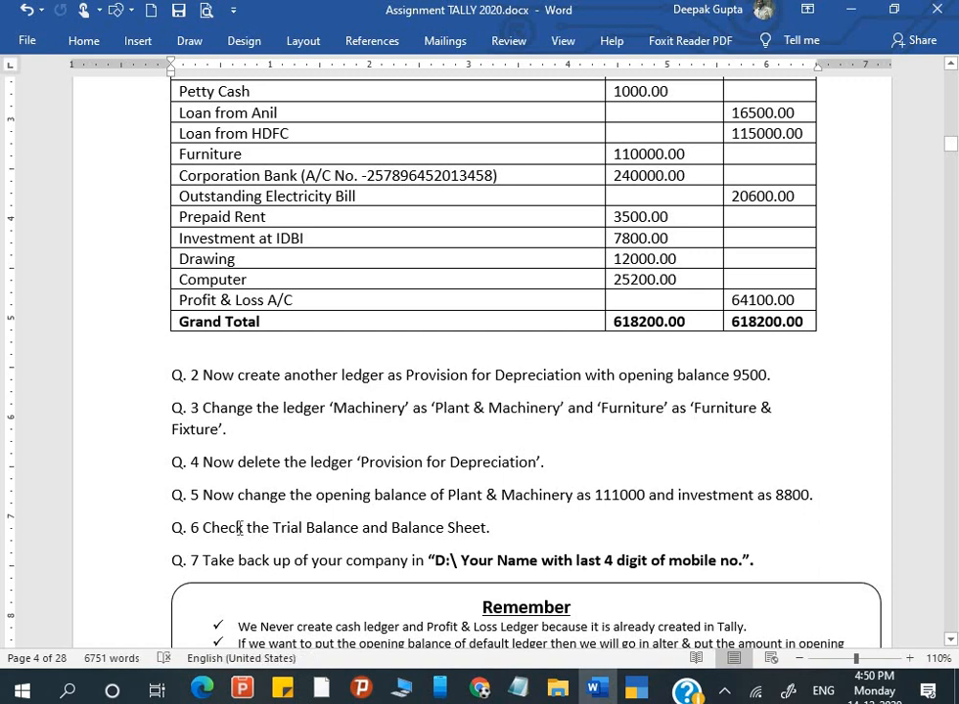
drag(204, 530, 418, 539)
click(416, 533)
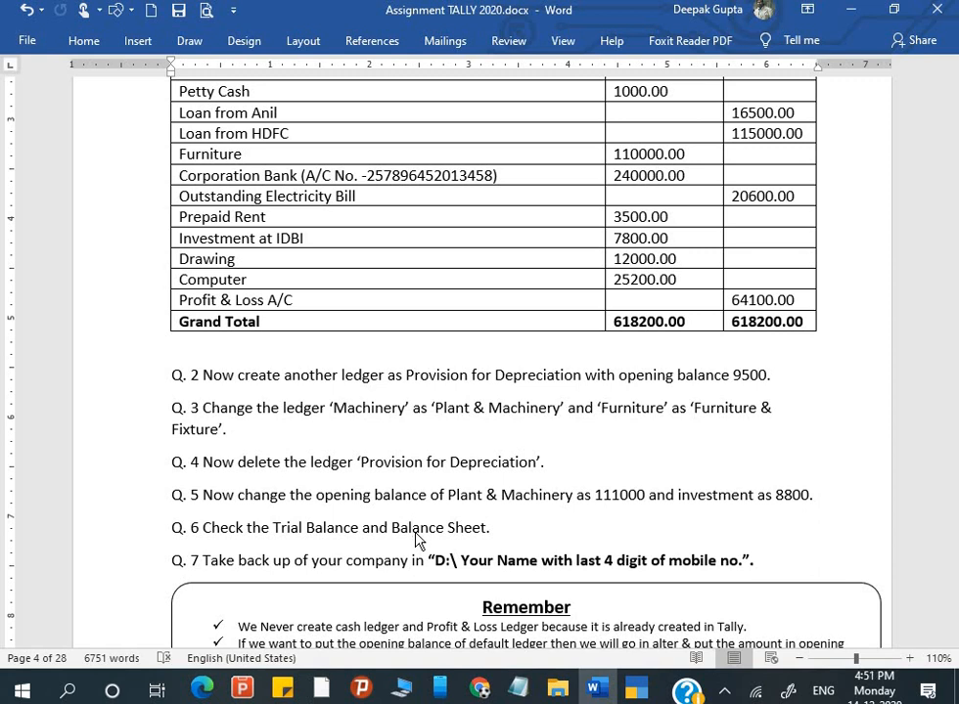
key(alt+Tab)
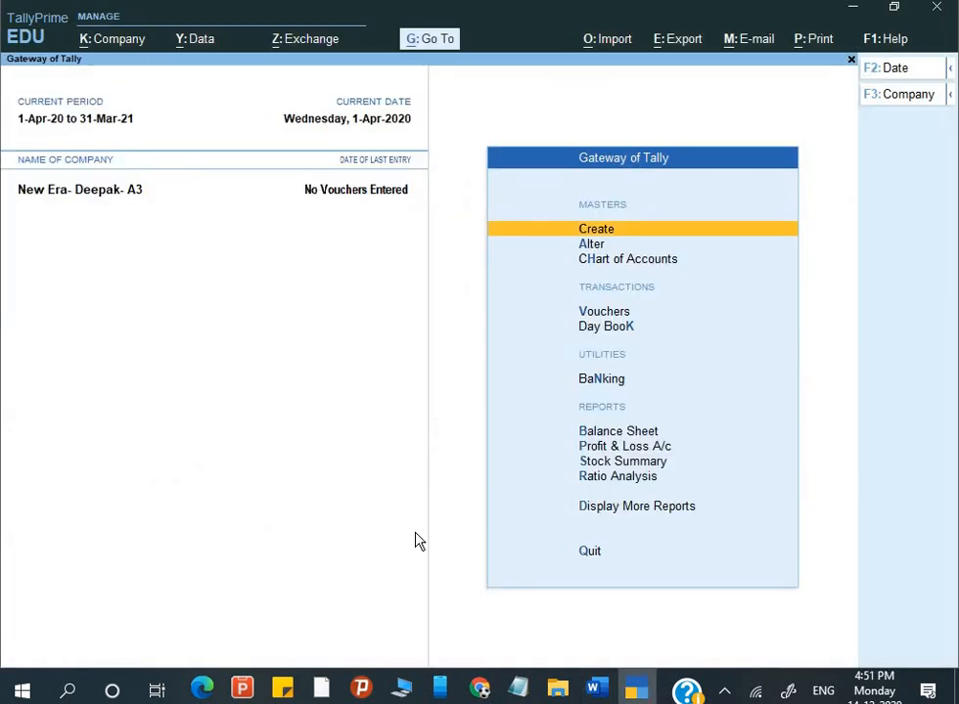
key(alt+Tab)
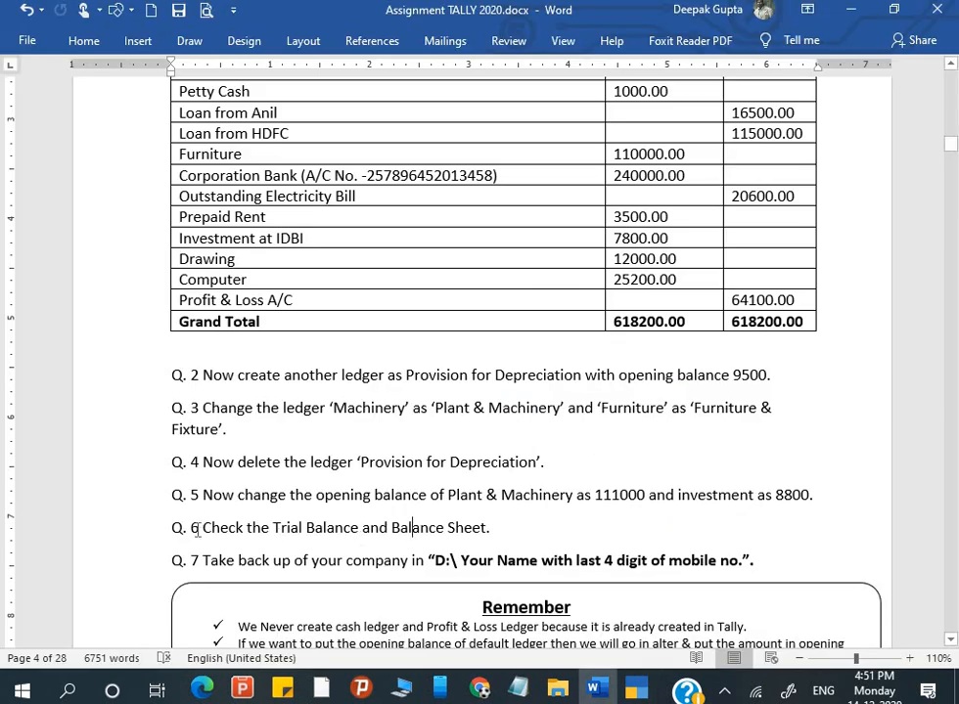
drag(193, 528, 481, 539)
key(alt+Tab)
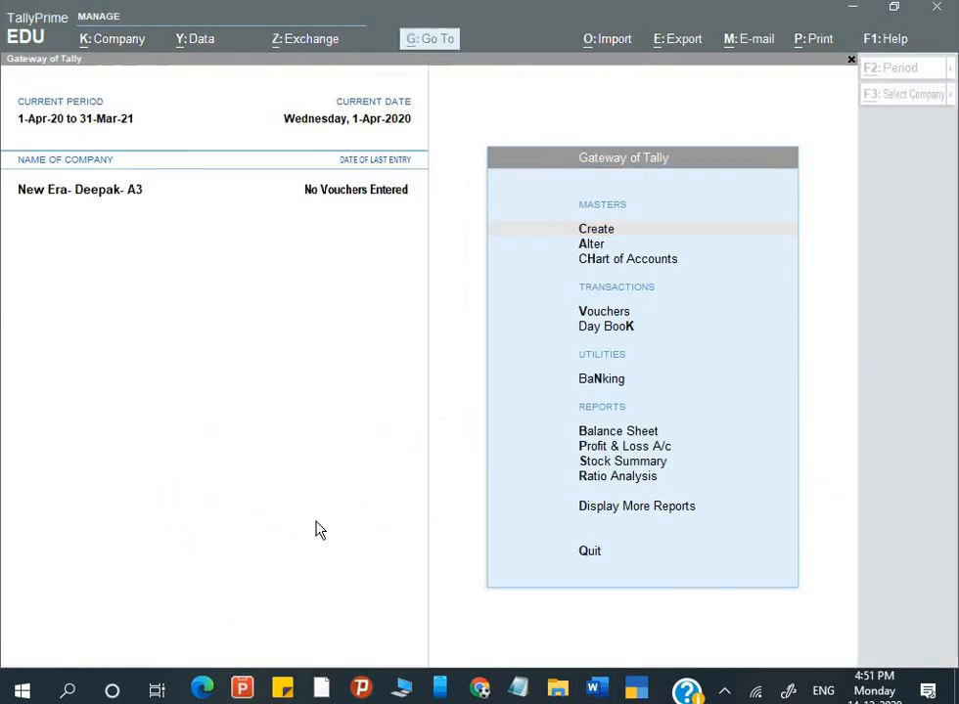
- Open the Trial Balance in TallyPrime and compare its grand total with the one in the Word assignment
key(Down)
key(Down)
key(Down)
key(Down)
key(Down)
key(Down)
key(Down)
key(Down)
key(Down)
key(Down)
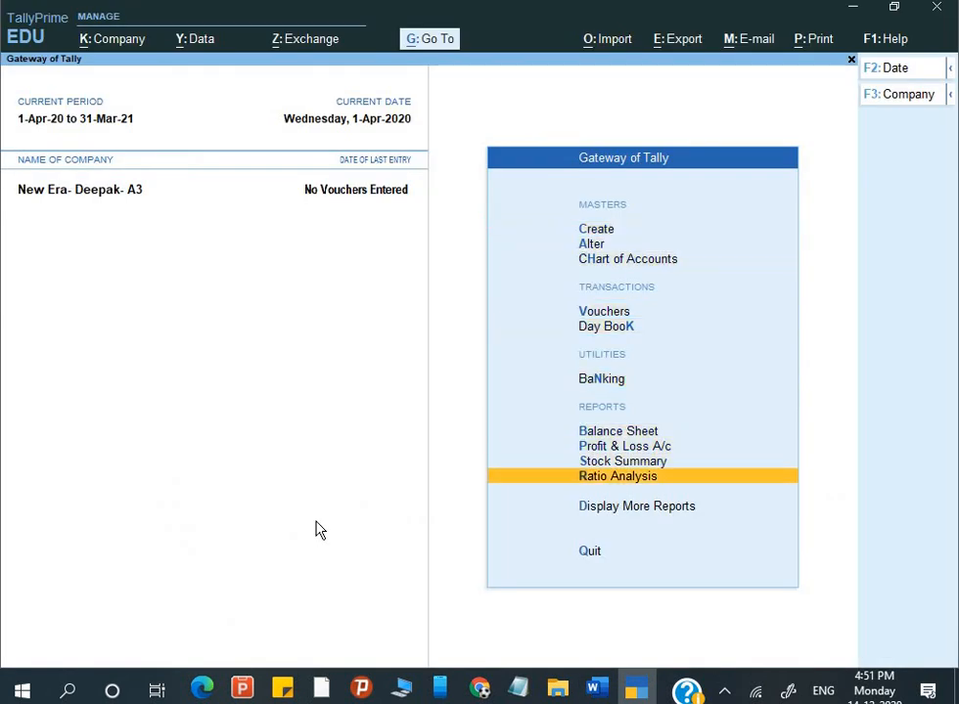
key(Return)
key(Return)
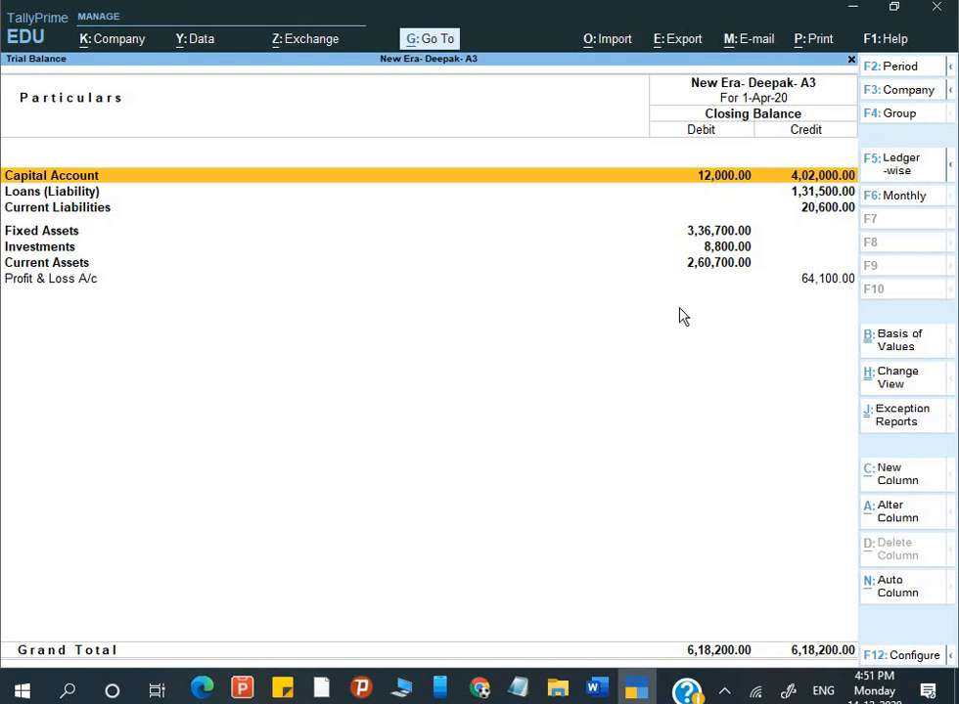
key(alt+Tab)
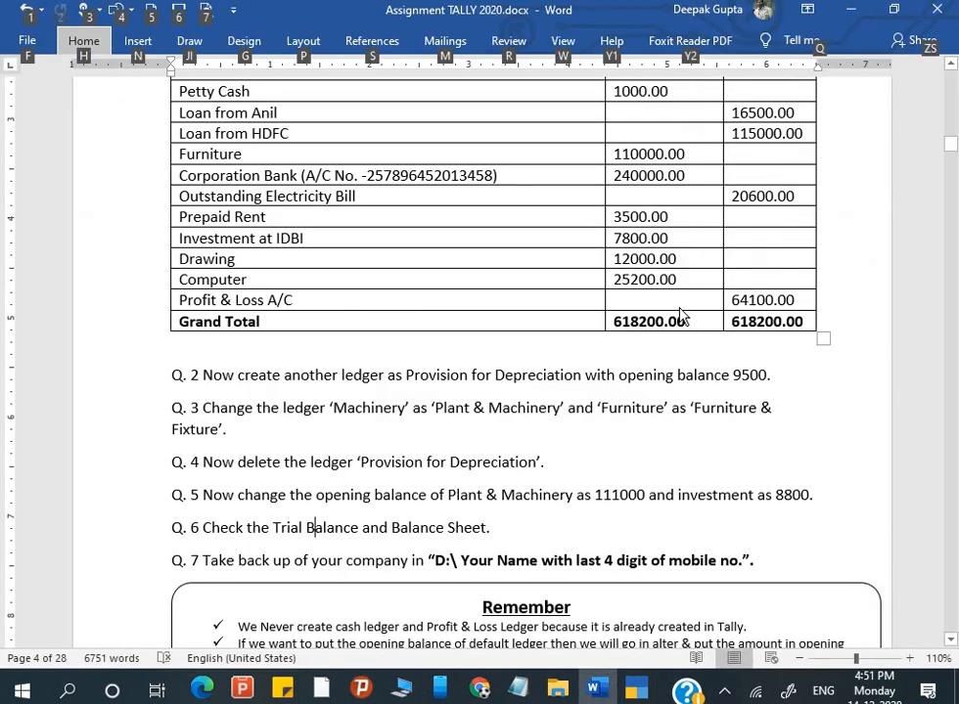
key(alt+Tab)
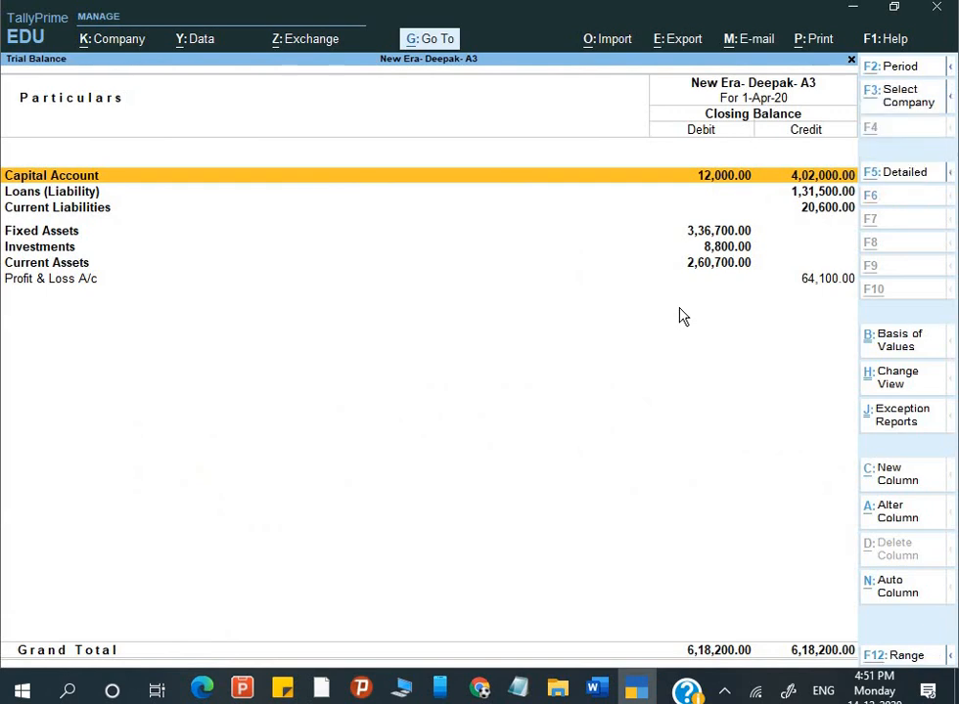
- Expand the Trial Balance to the detailed view and inspect the Computer ledger's monthly summary
key(alt+F5)
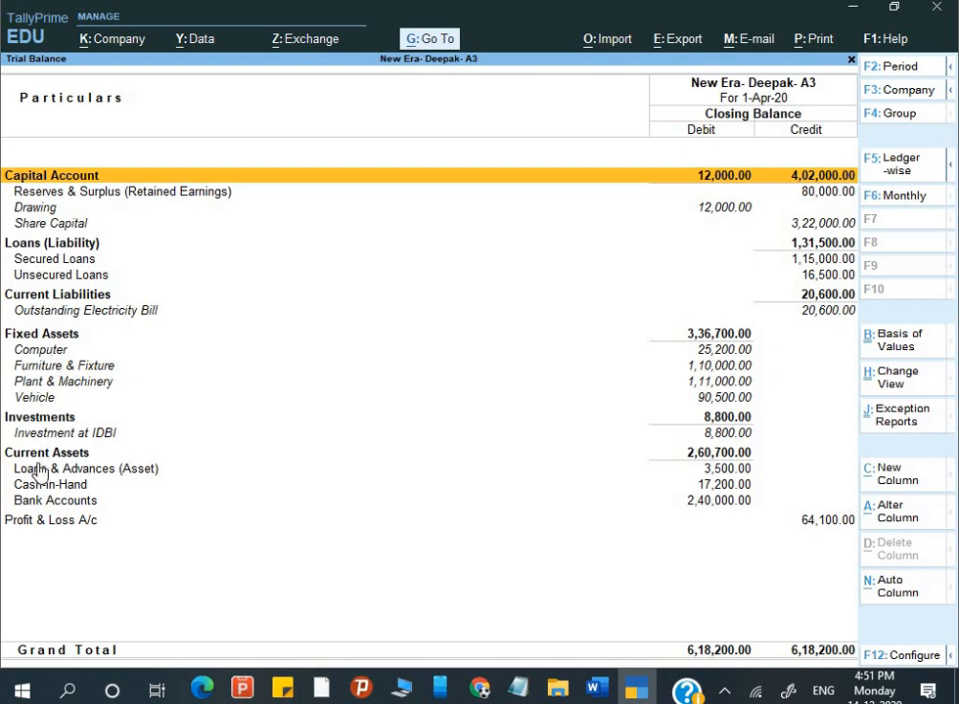
key(Down)
key(Down)
key(Down)
key(Down)
key(Down)
key(Down)
key(Down)
key(Down)
key(Down)
key(Down)
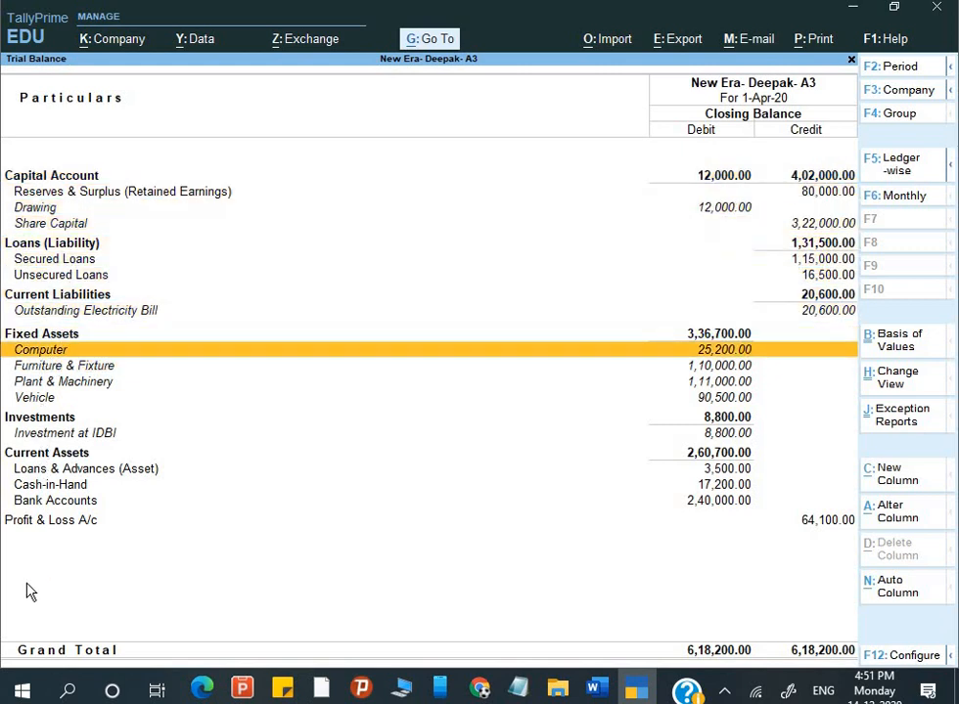
key(Return)
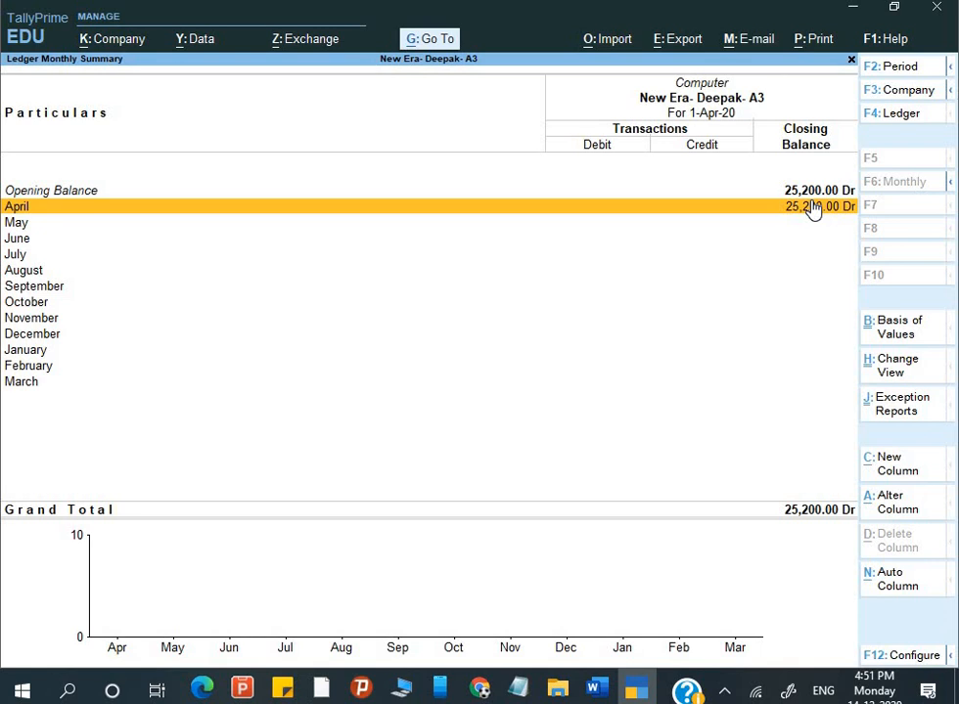
key(Escape)
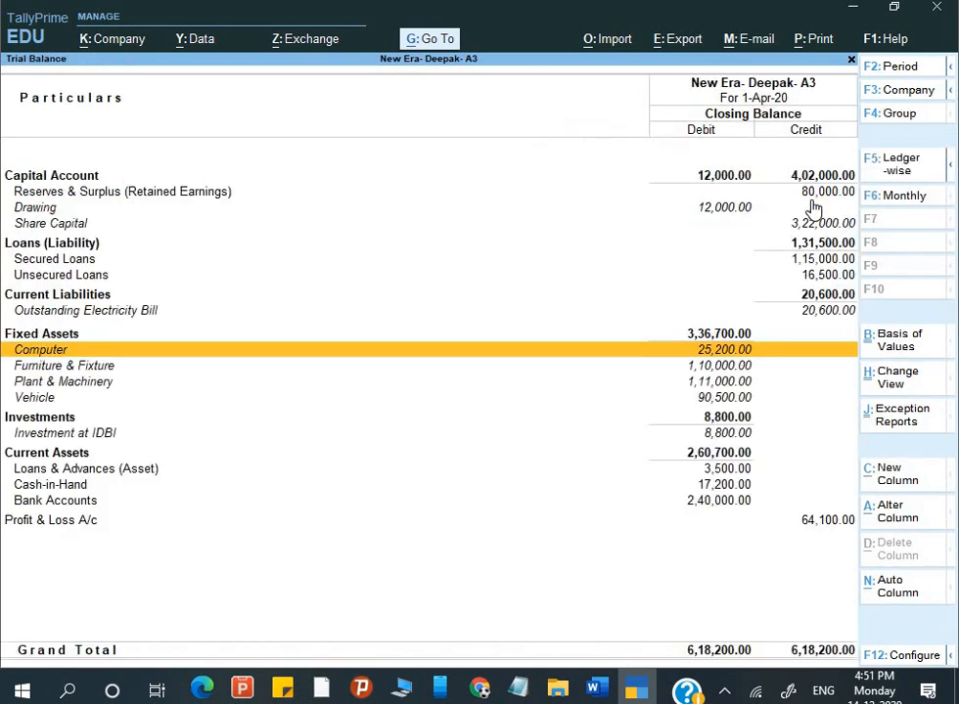
- Inspect the Vehicle ledger's monthly summary from the Trial Balance and return to the Gateway of Tally
key(Down)
key(Down)
key(Down)
key(Return)
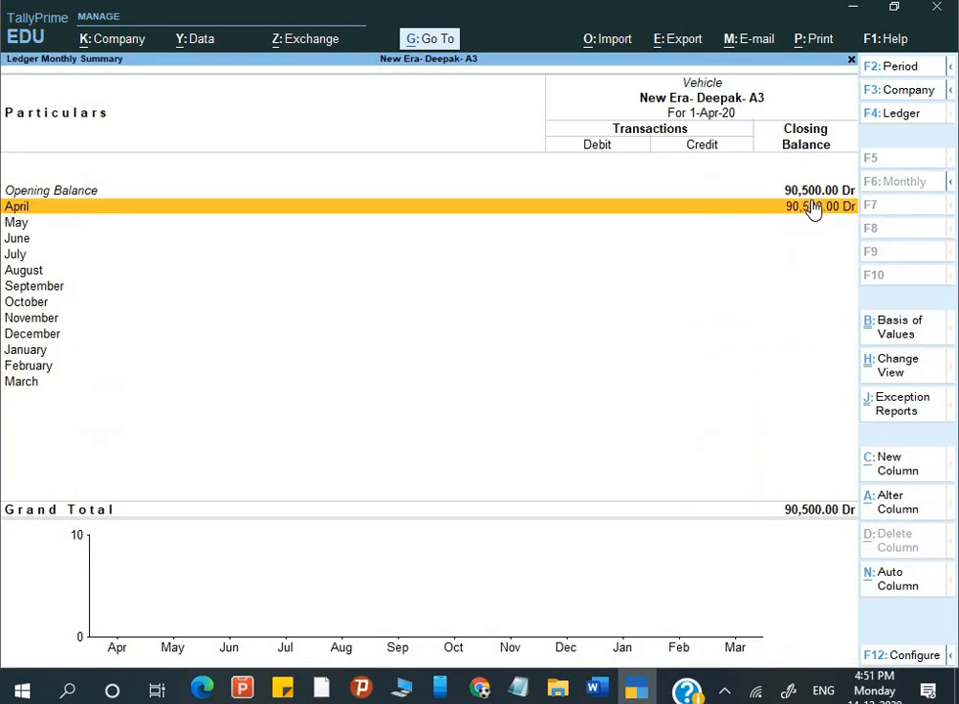
key(Escape)
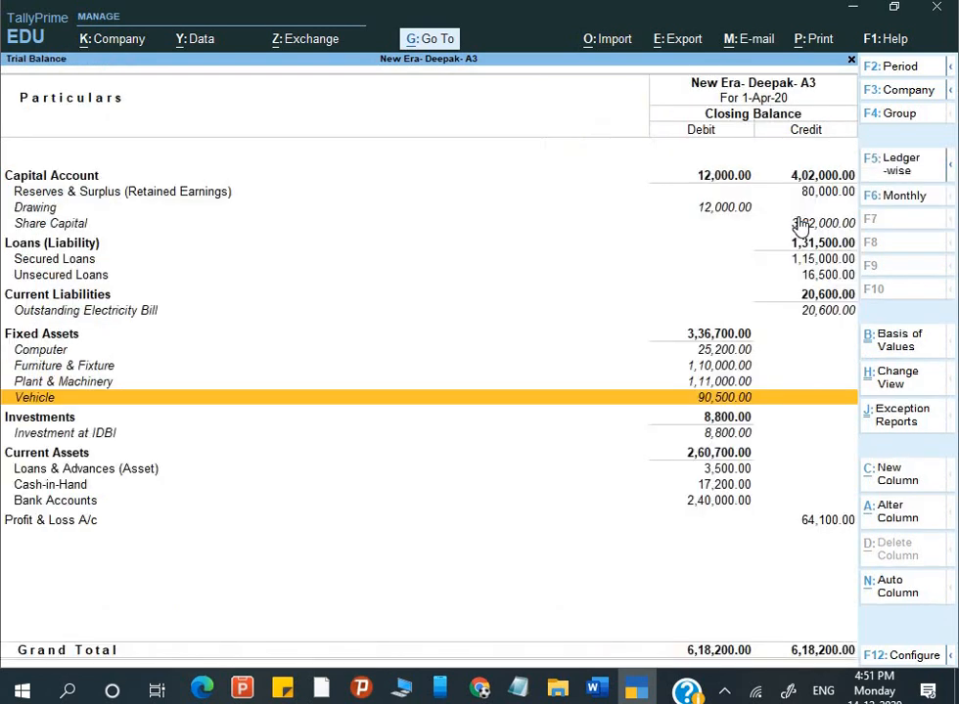
key(Escape)
key(Escape)
key(Escape)
key(Escape)
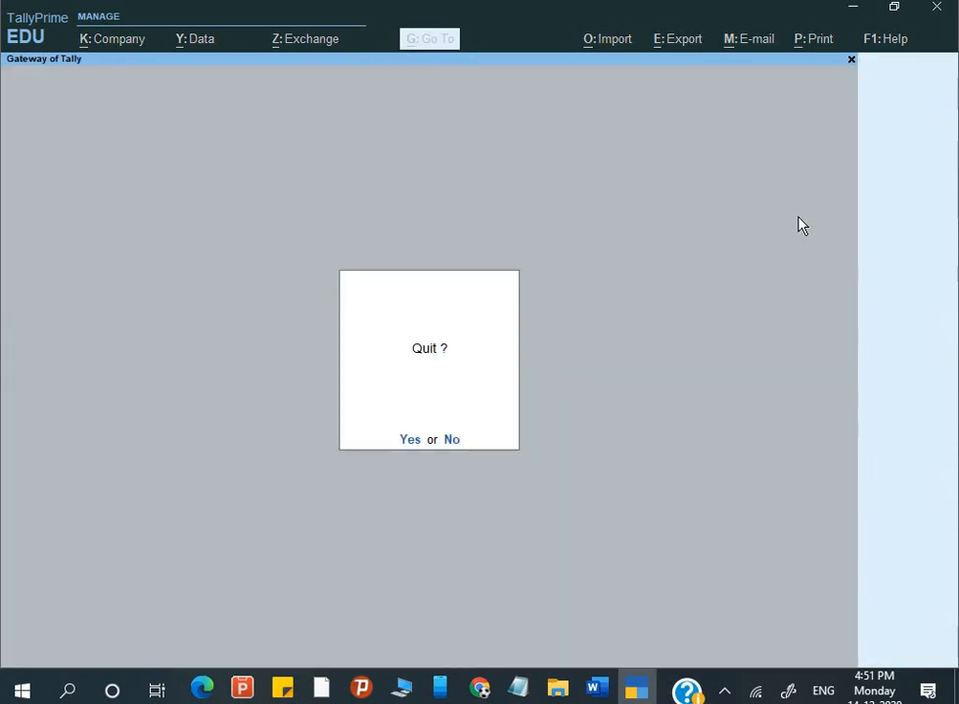
- Open the Balance Sheet and expand it to the detailed view
key(Down)
key(Down)
key(Down)
key(Down)
key(Down)
key(Down)
key(Up)
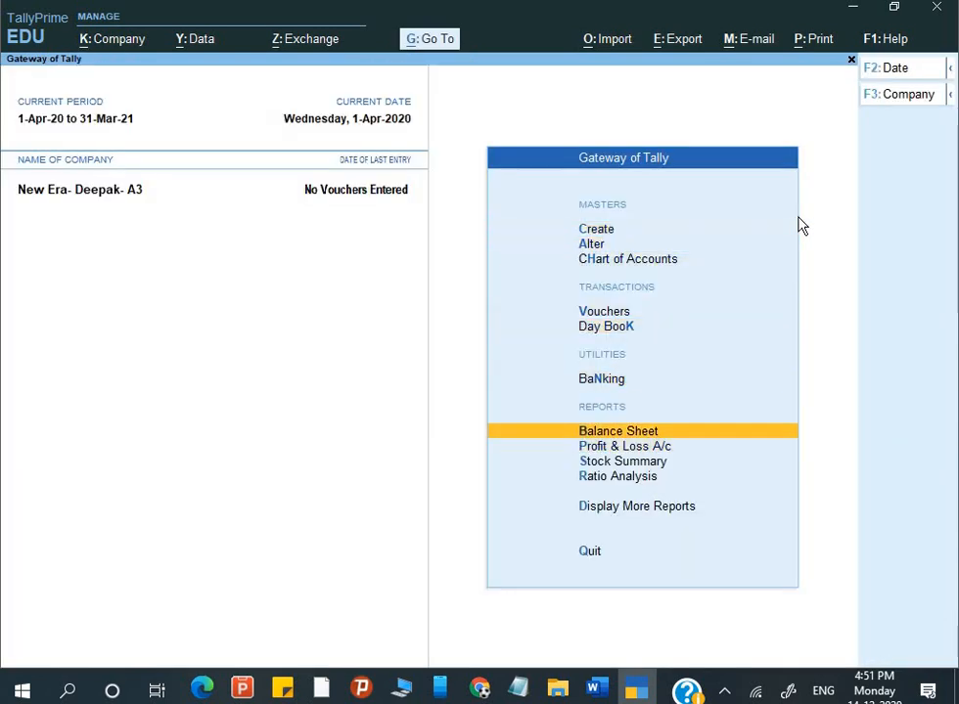
key(Return)
key(alt+F5)
- Examine the liabilities and assets in the Balance Sheet down to Bank Accounts and switch to the Word assignment
key(Down)
key(Down)
key(Down)
key(Down)
key(Down)
key(Down)
key(Down)
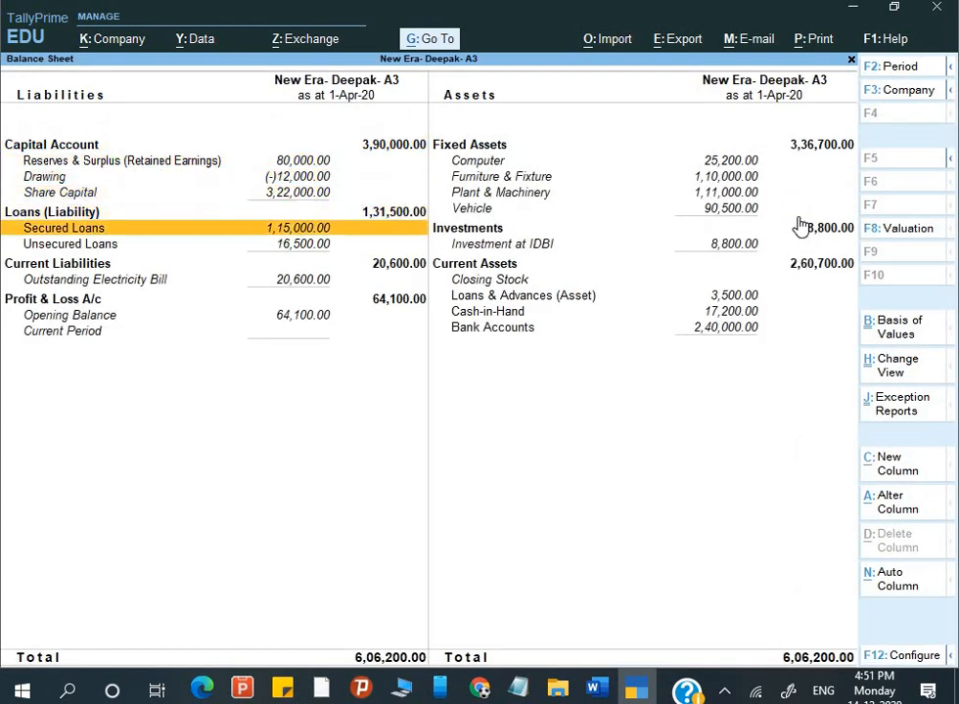
key(Down)
key(Down)
key(Down)
key(Down)
key(Down)
key(Down)
key(Down)
key(Down)
key(Down)
key(Down)
key(Down)
key(Down)
key(Down)
key(Down)
key(Down)
key(Down)
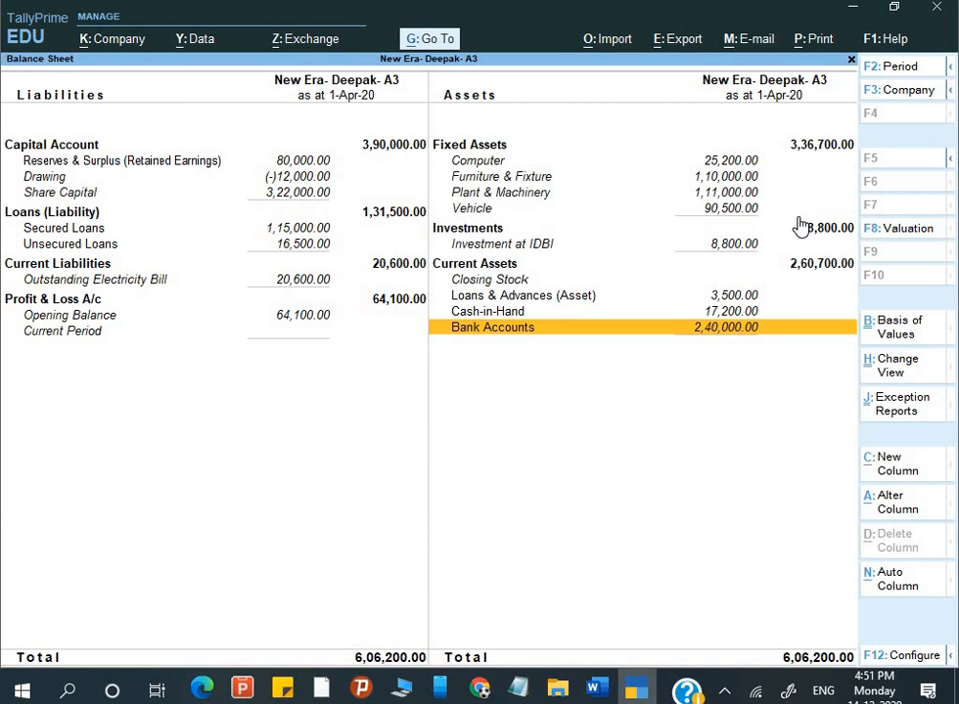
key(alt+Tab)
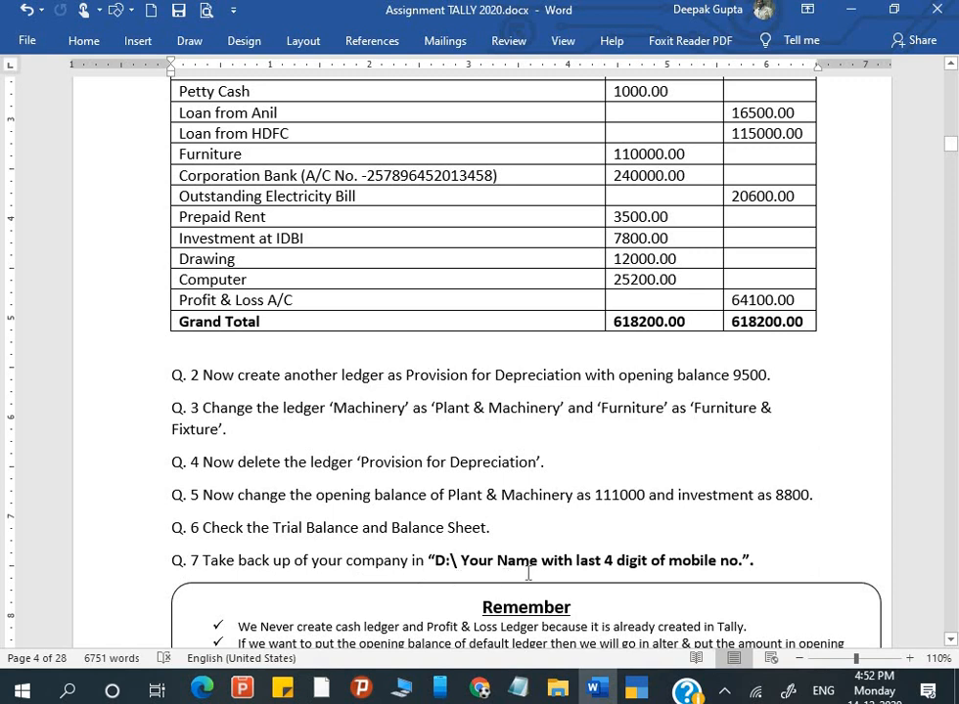
- Switch to File Explorer and open the software & Training Kit (E:) drive in a maximized window
key(alt+Tab)
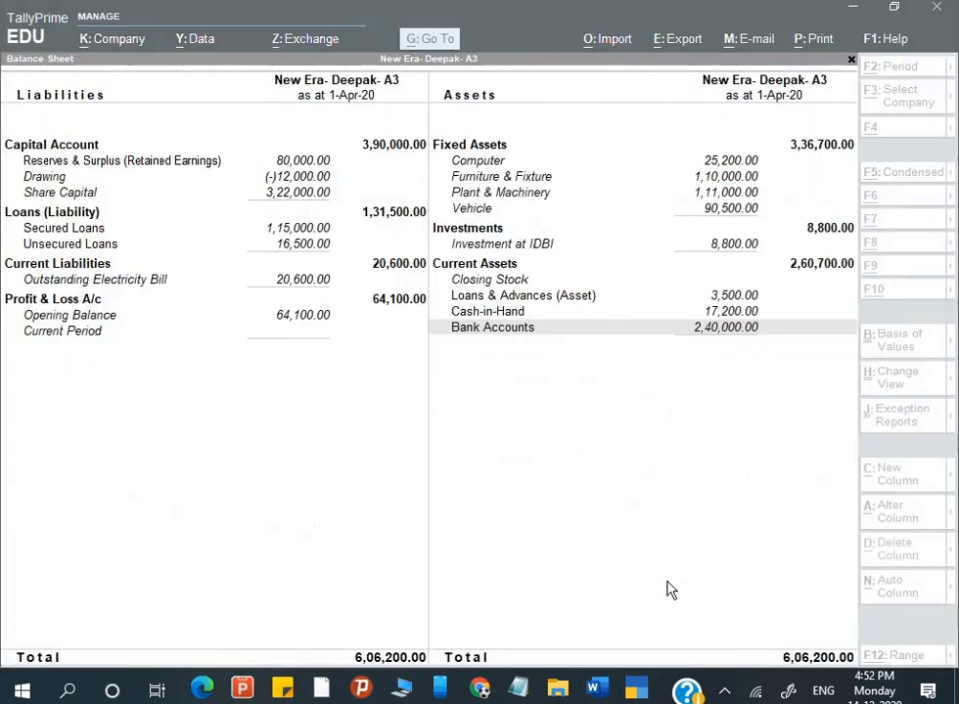
key(super+d)
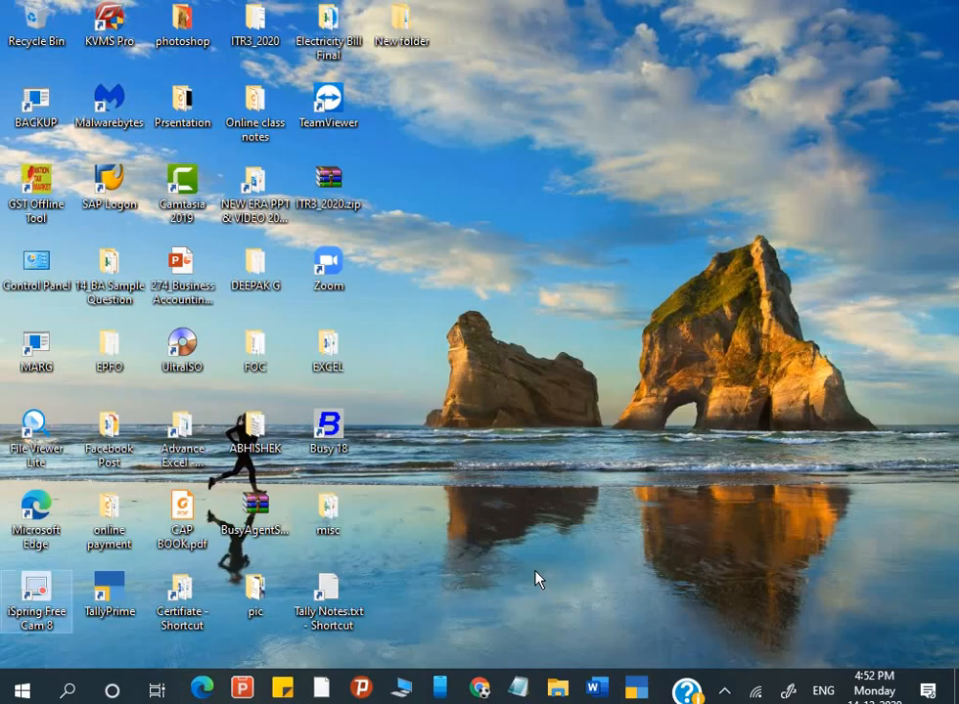
key(super+e)
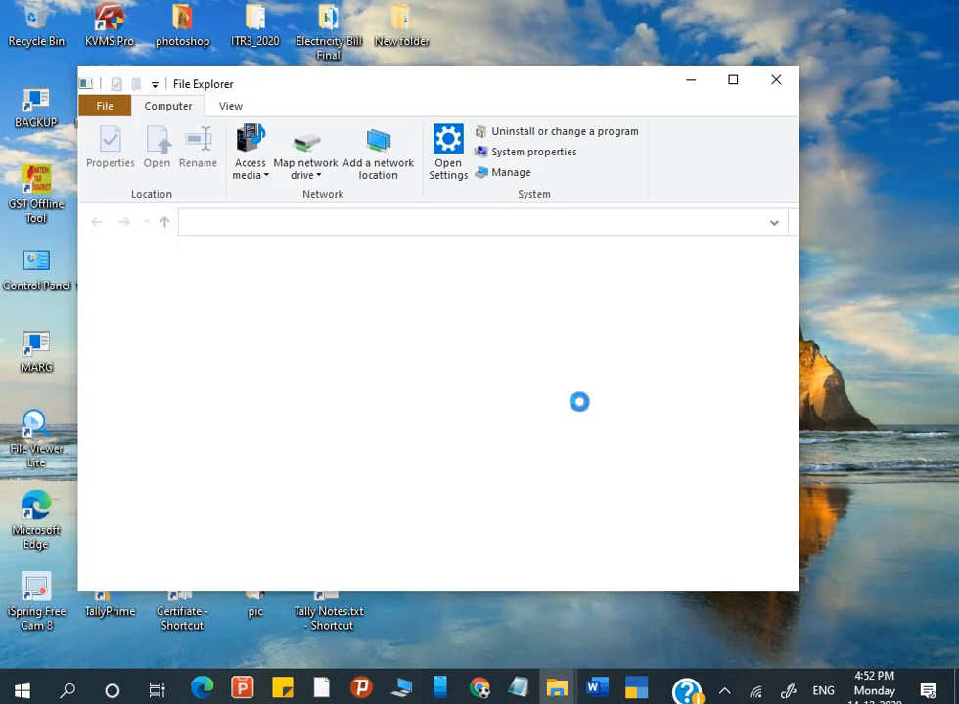
click(774, 101)
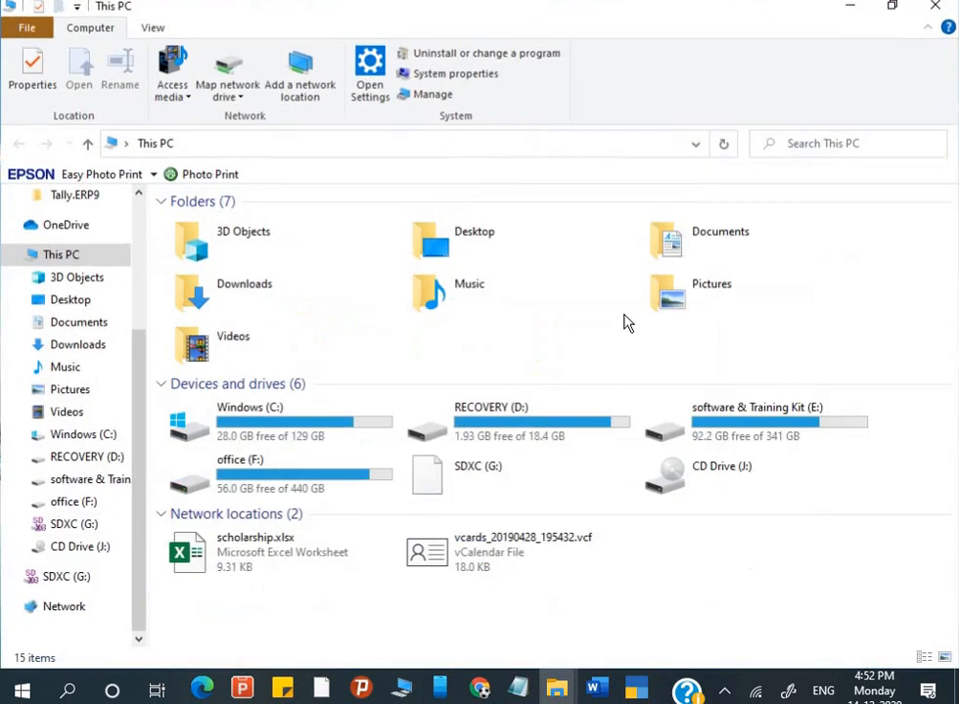
double_click(696, 440)
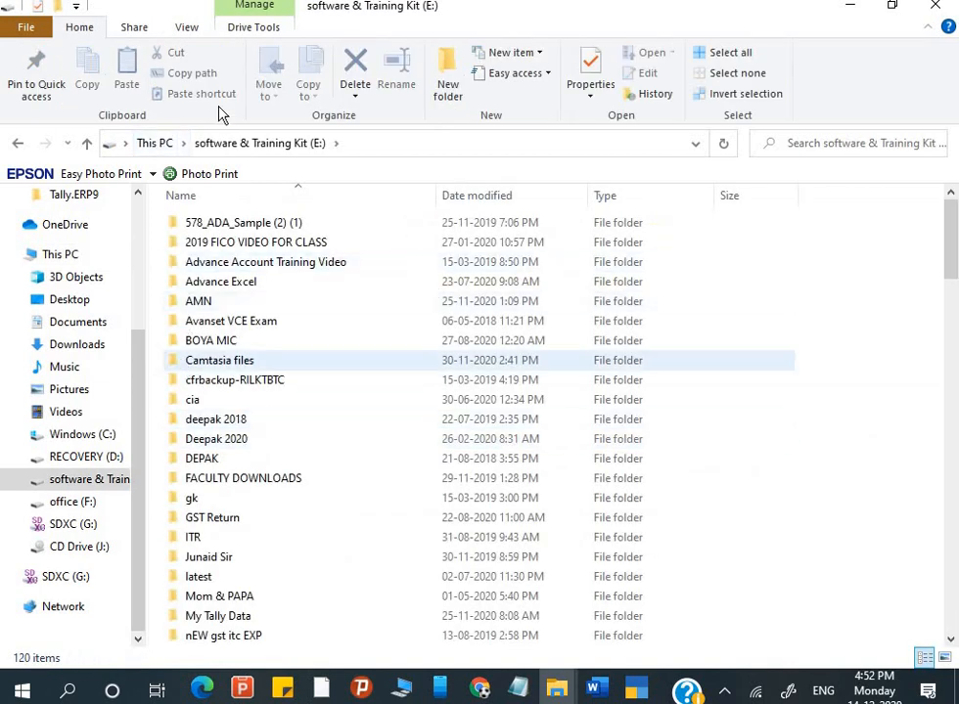
- Create a folder named BKP on drive E:, open it and display its full path
click(447, 83)
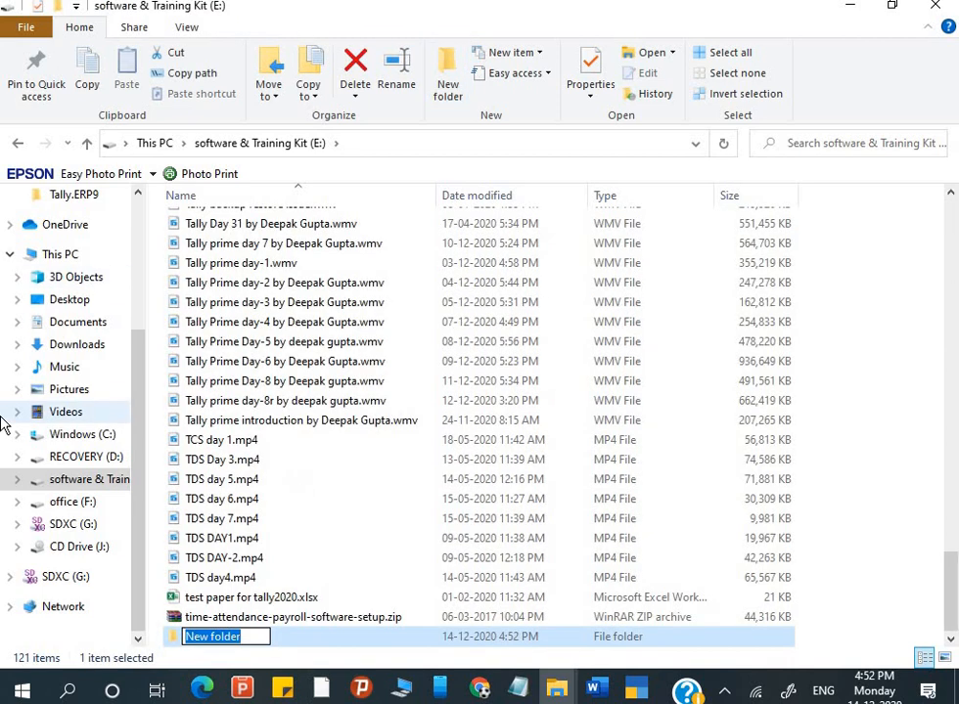
text(BKP)
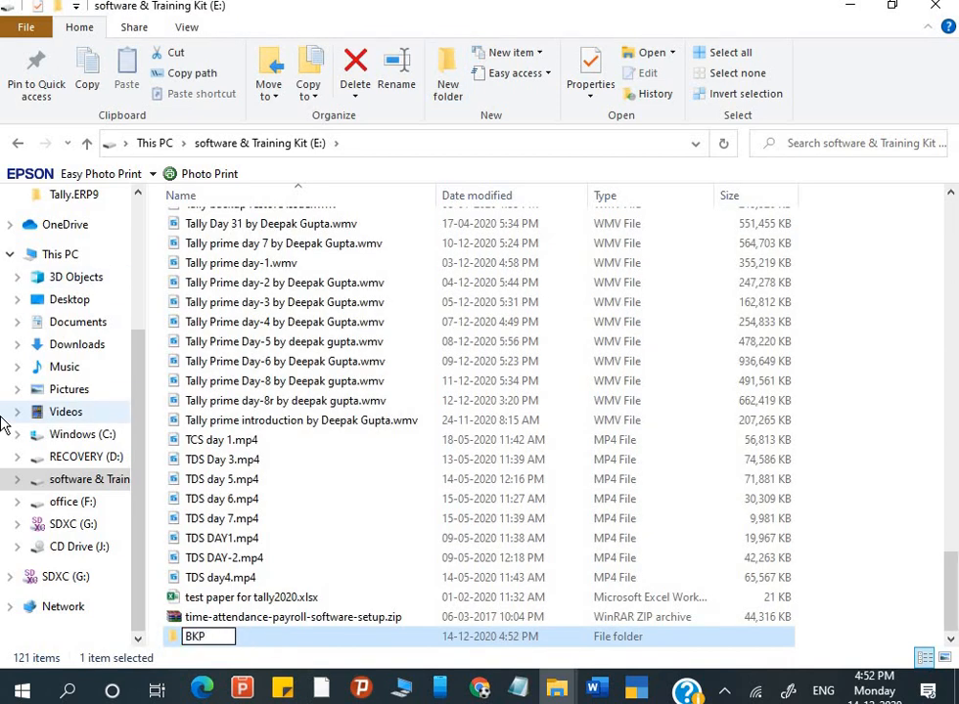
key(Return)
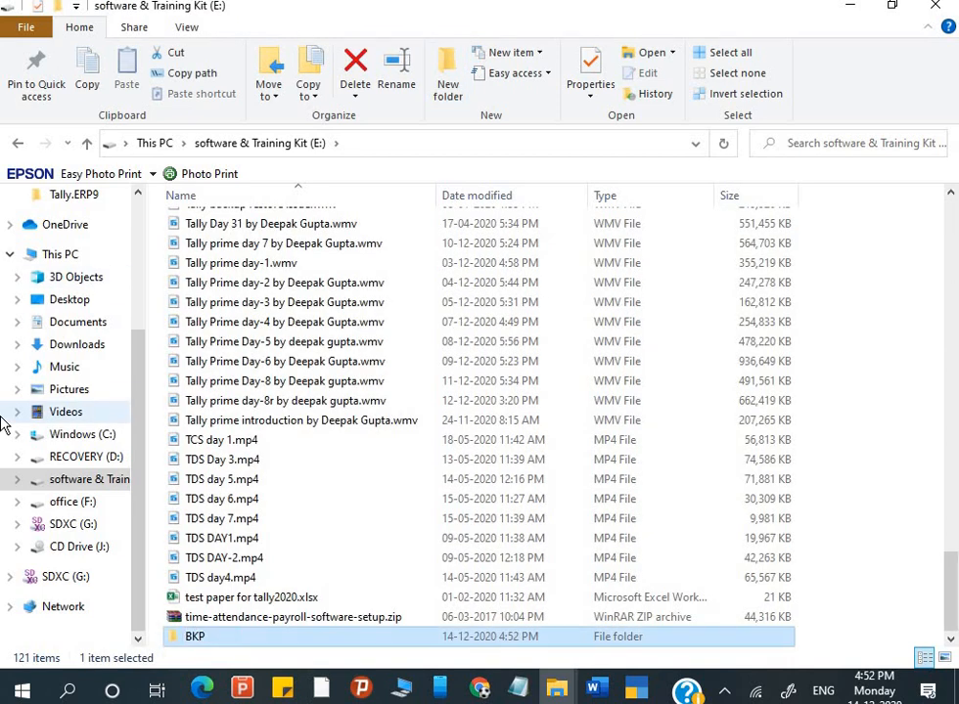
key(Return)
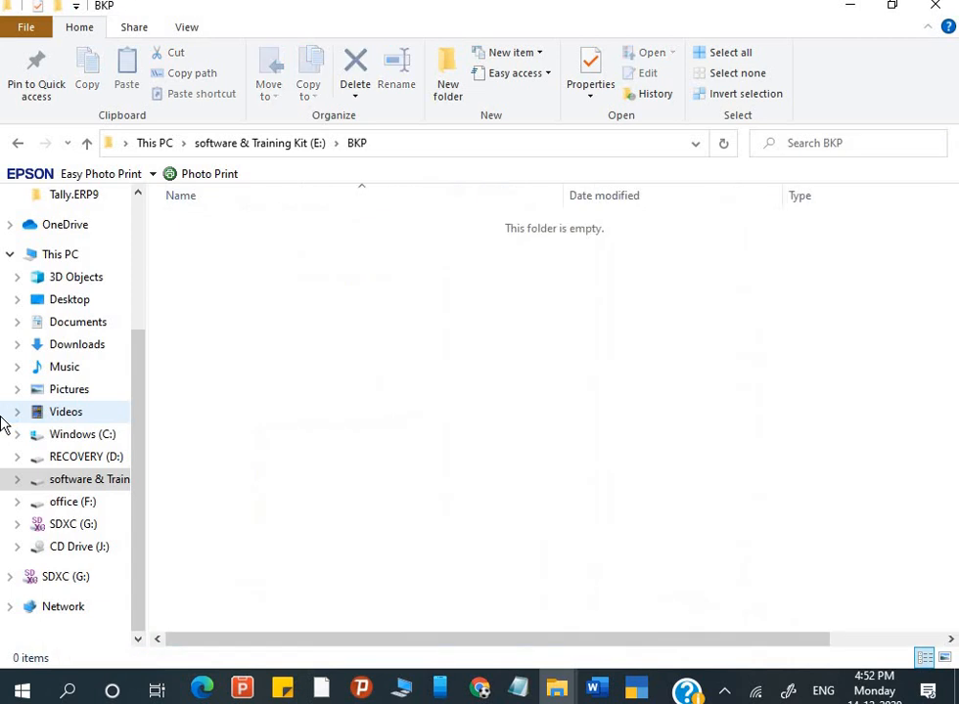
click(430, 148)
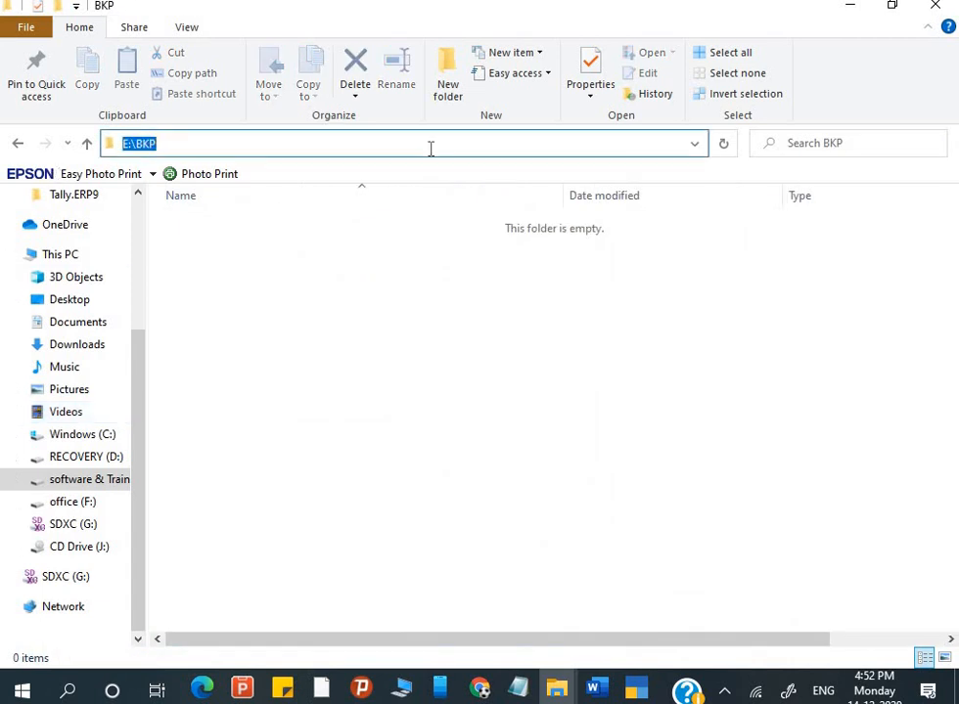
click(204, 148)
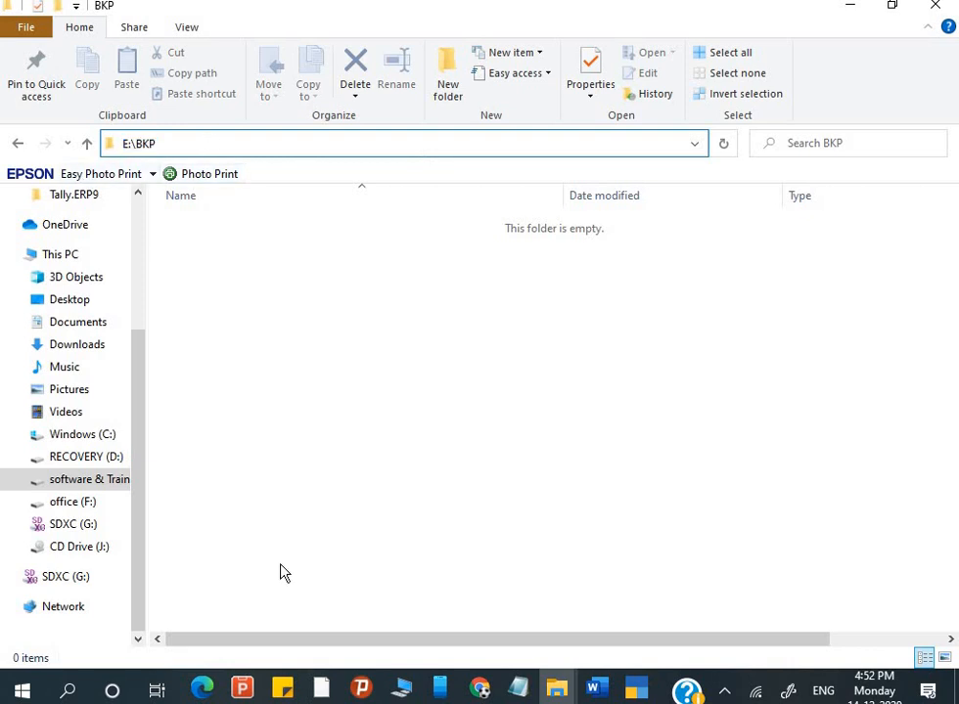
- Switch to TallyPrime, leave the Balance Sheet and back up the open company to C:\Users\Public\Tally.ERP9\Data
click(636, 689)
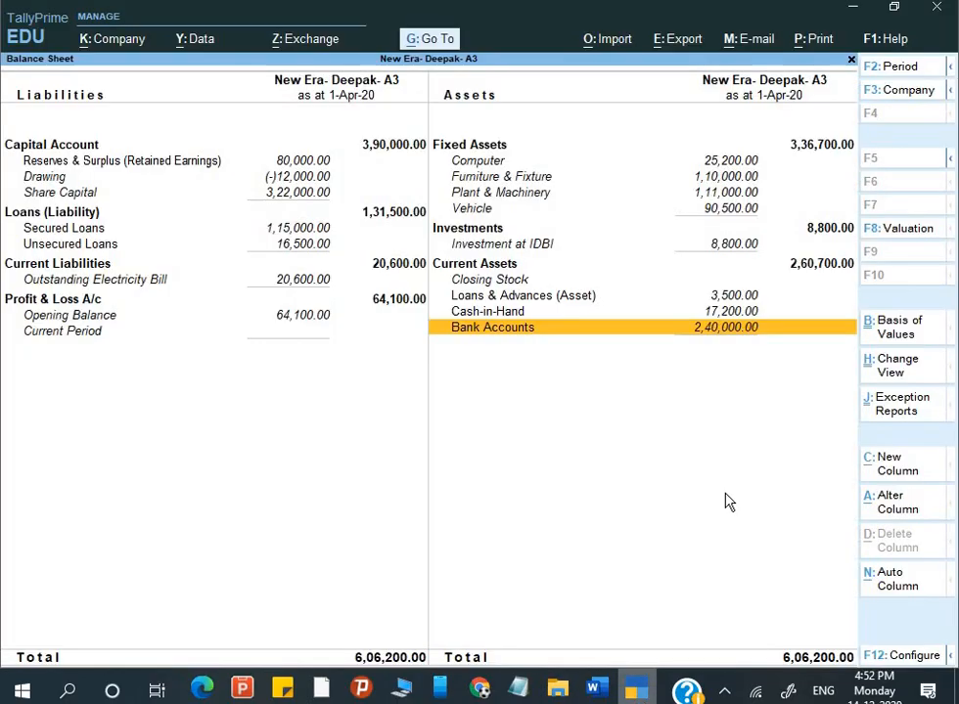
key(Escape)
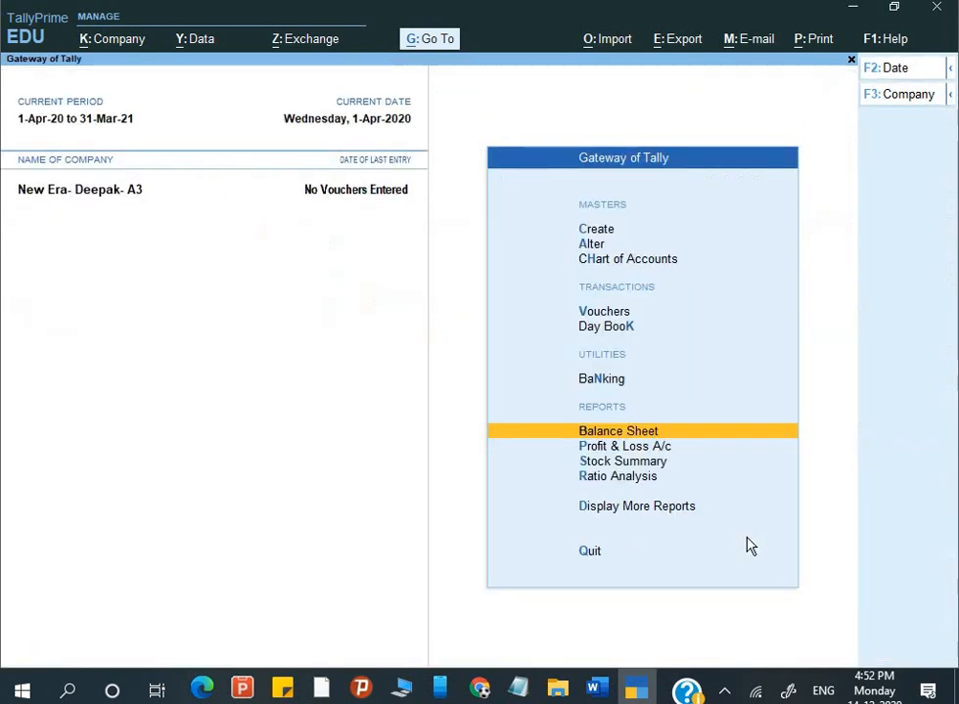
key(Home)
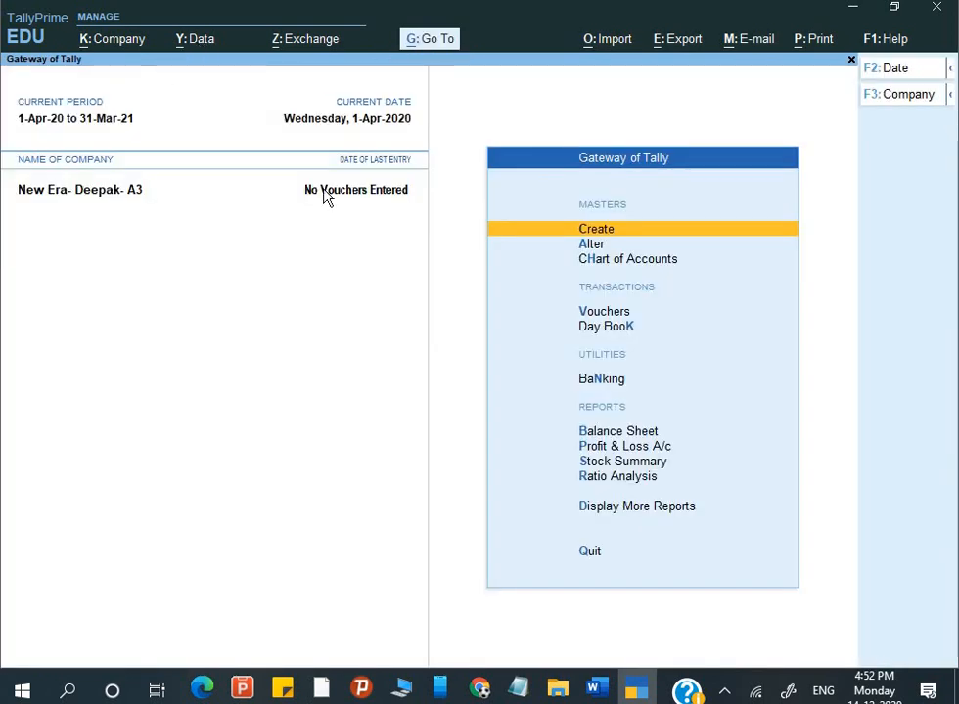
key(alt+y)
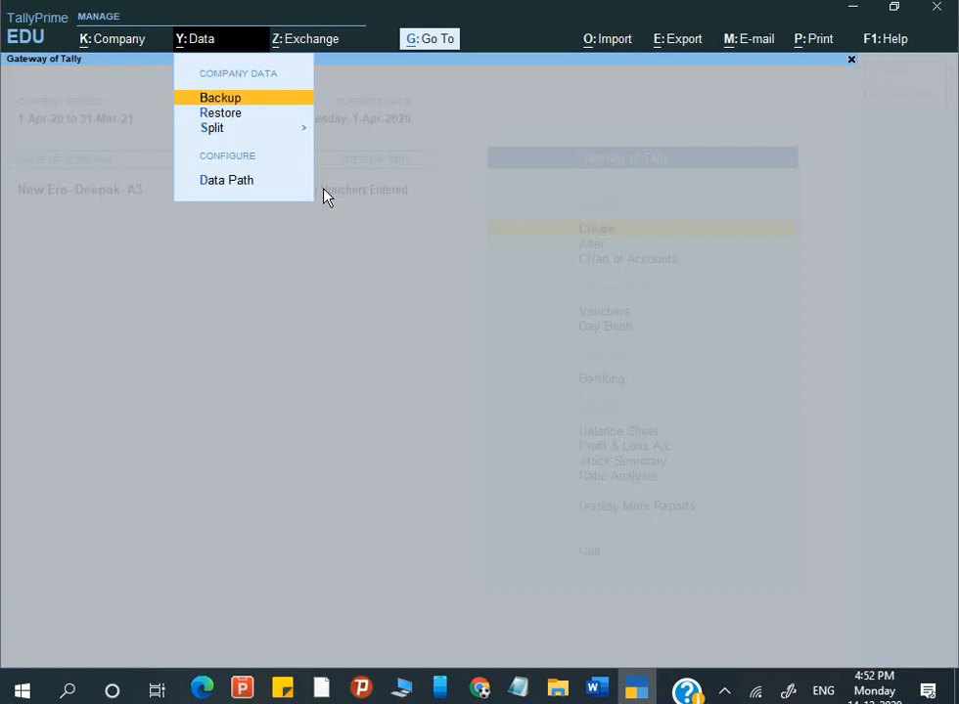
key(Return)
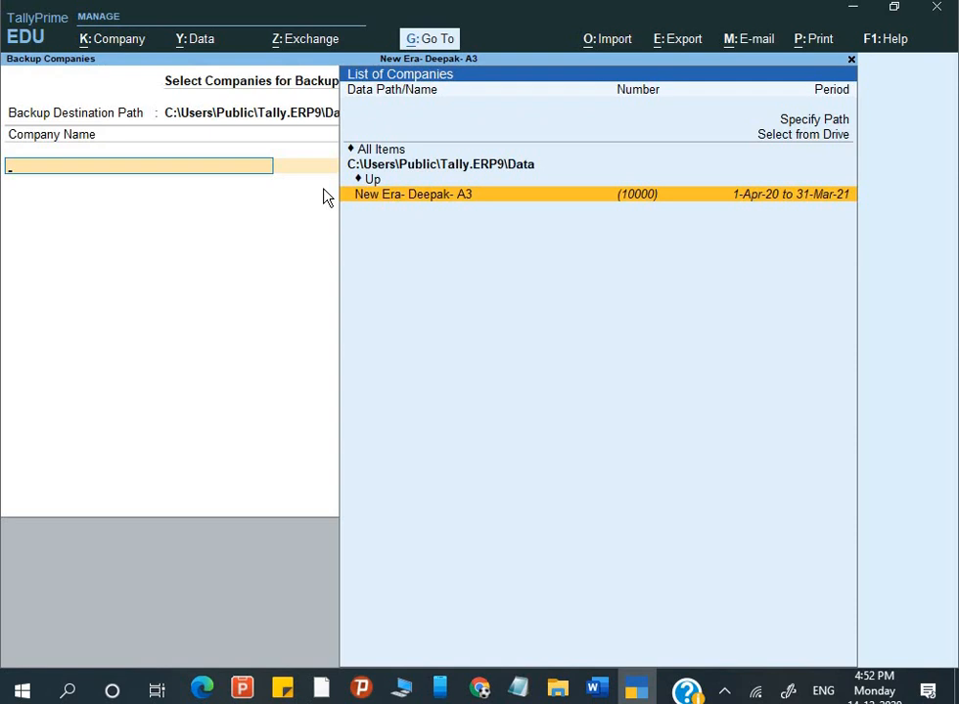
key(Return)
key(Return)
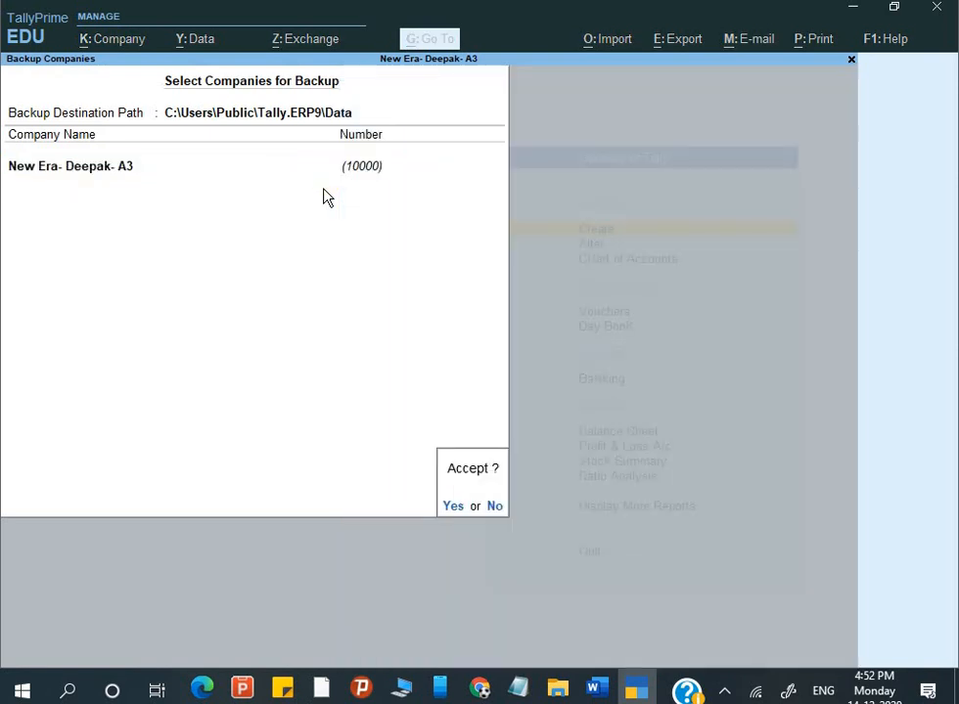
key(Return)
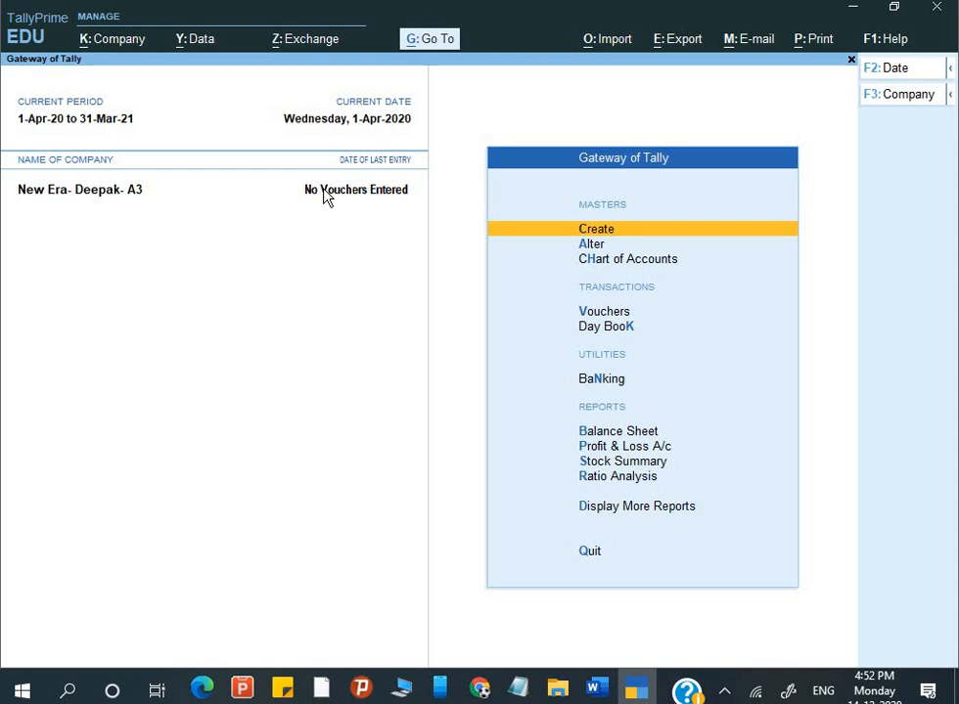
- Back up the open company again with E:\BKP as the backup destination path
key(alt+y)
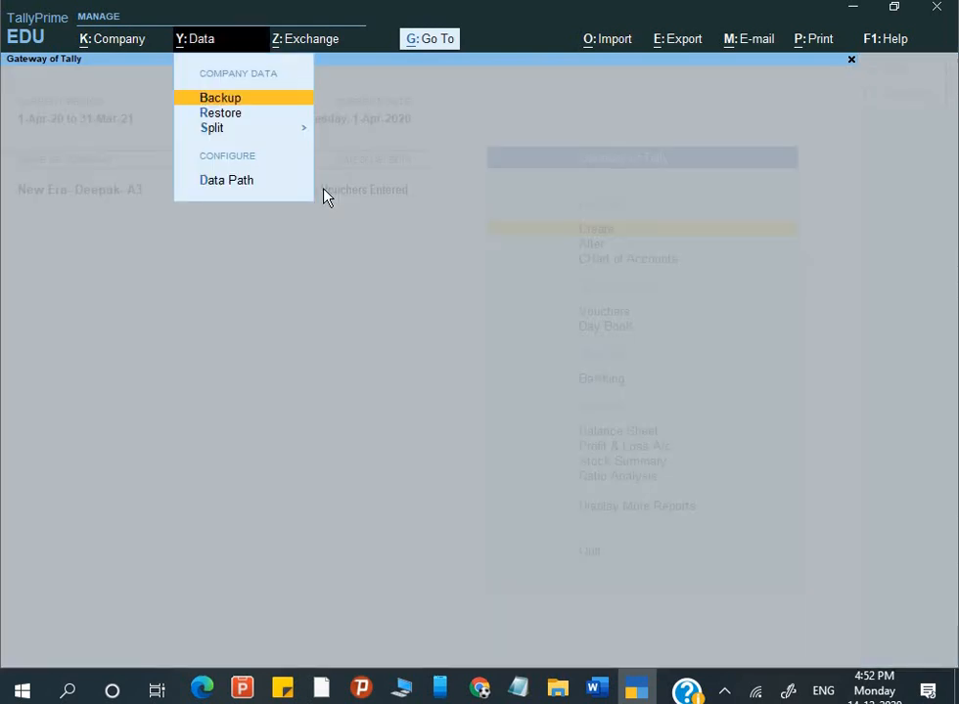
key(Return)
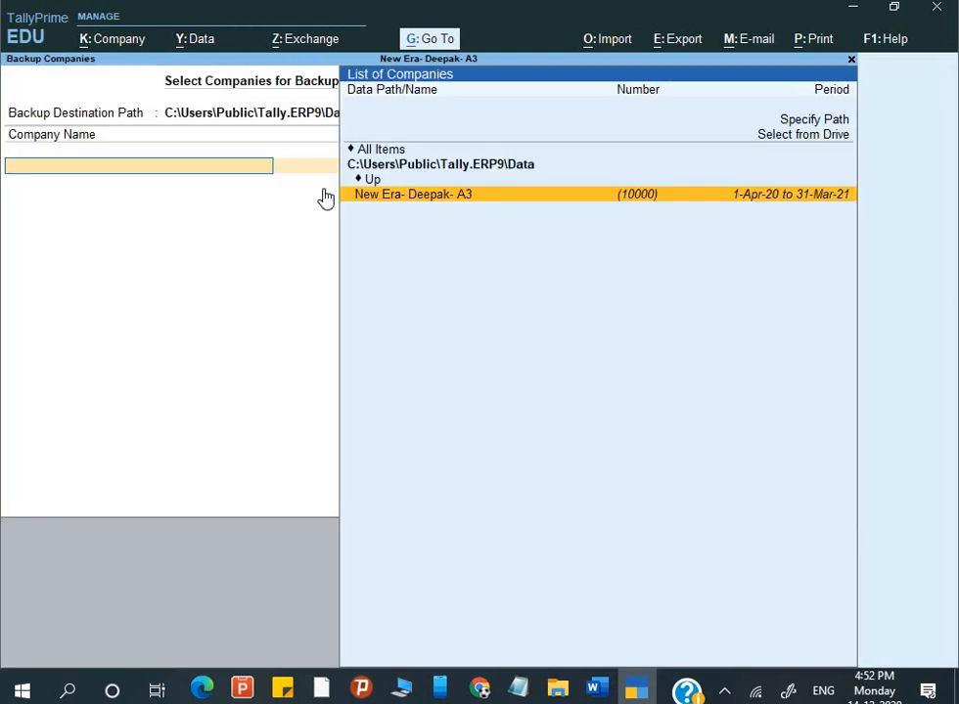
key(BackSpace)
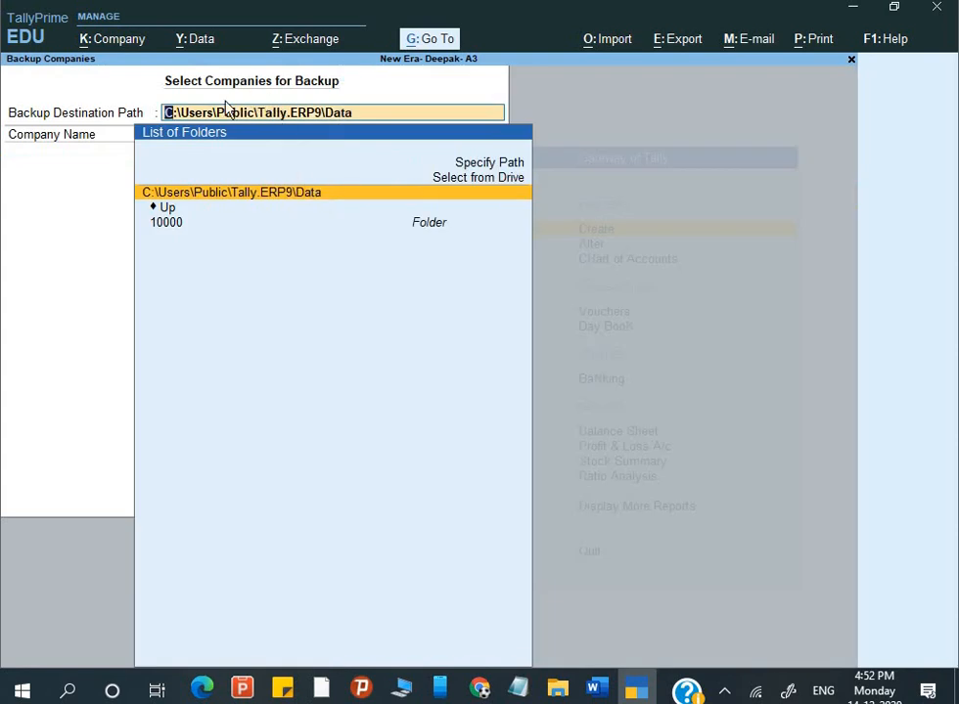
text(E:\BKP)
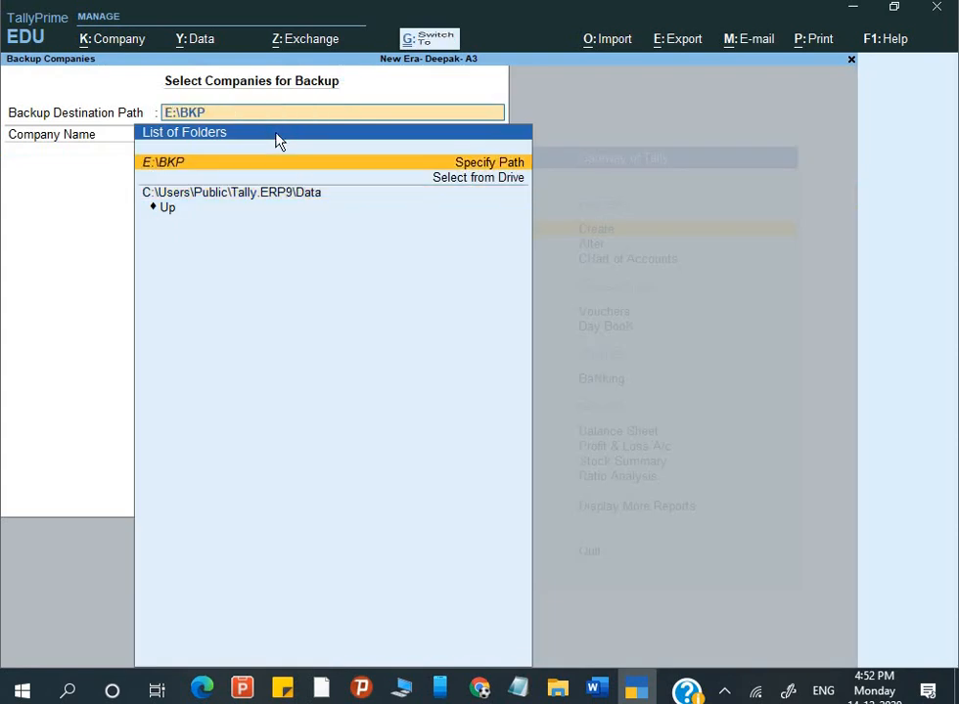
key(Return)
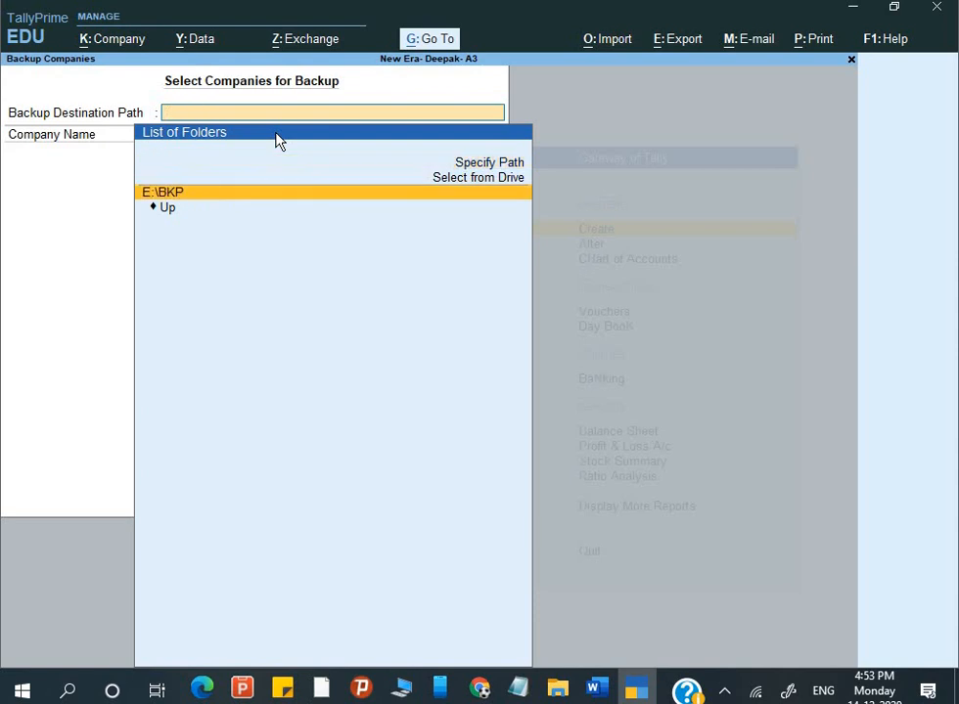
key(Return)
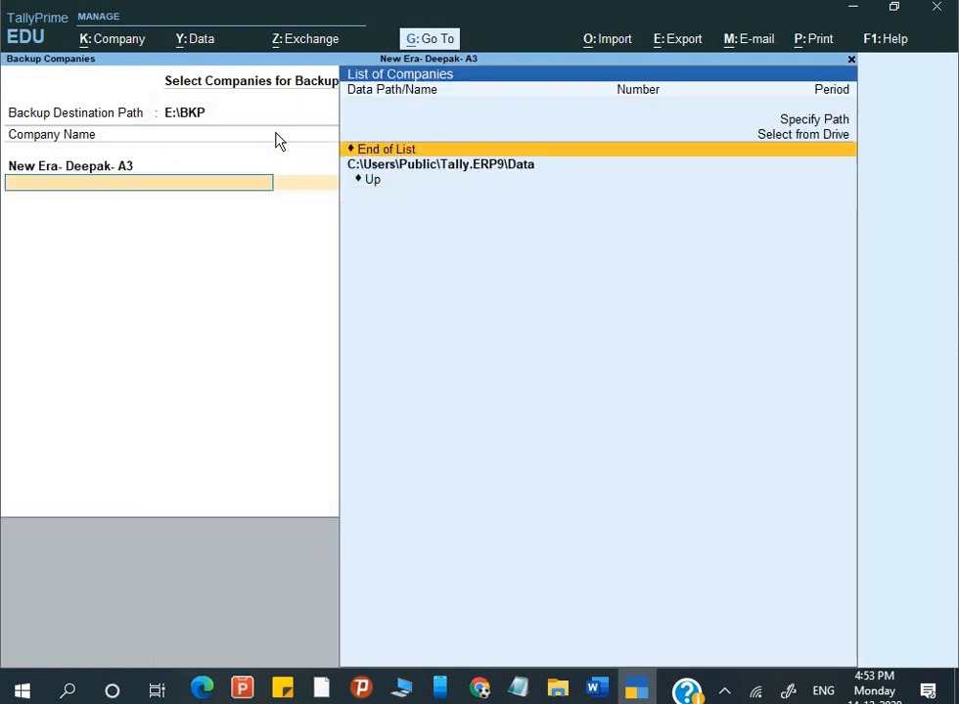
key(Return)
key(Return)
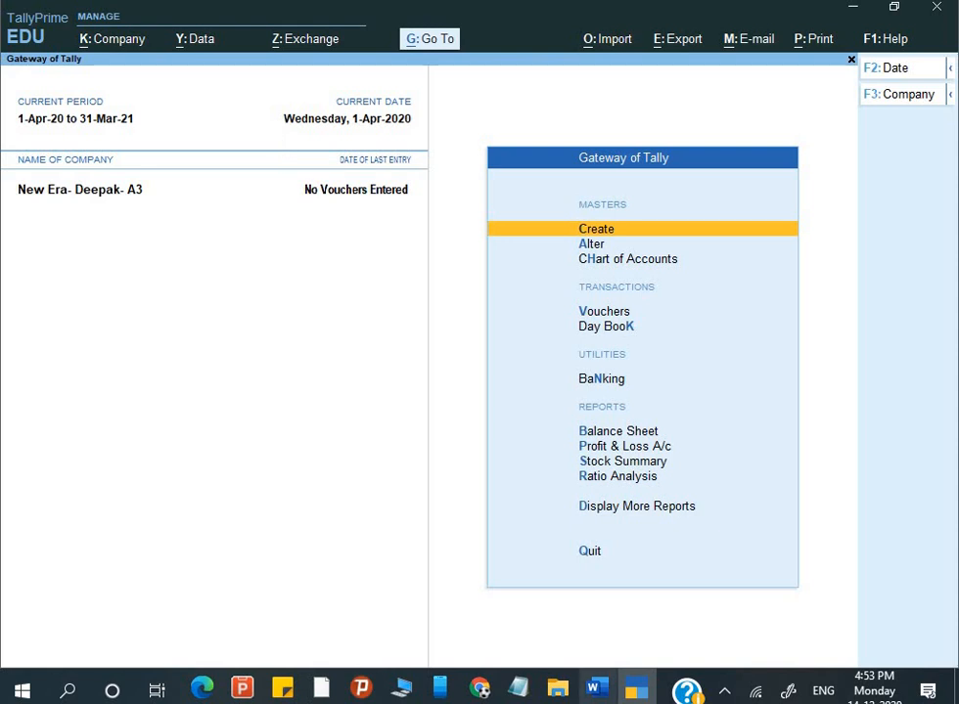
- Switch to File Explorer, check the BKP folder on drive E: for the backup file and close the window
key(super+d)
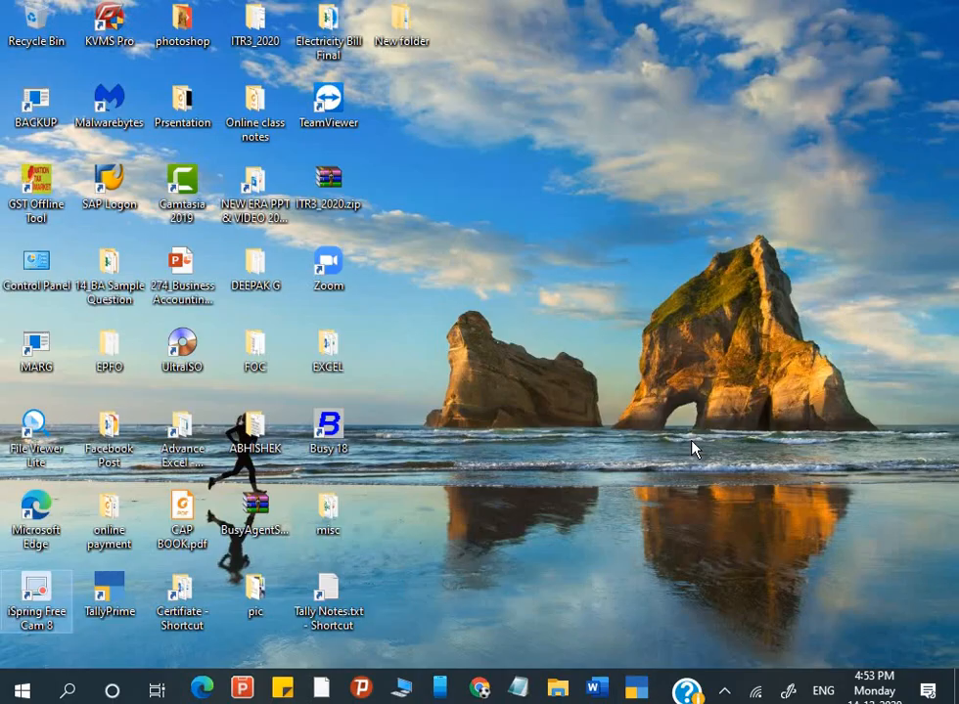
click(399, 690)
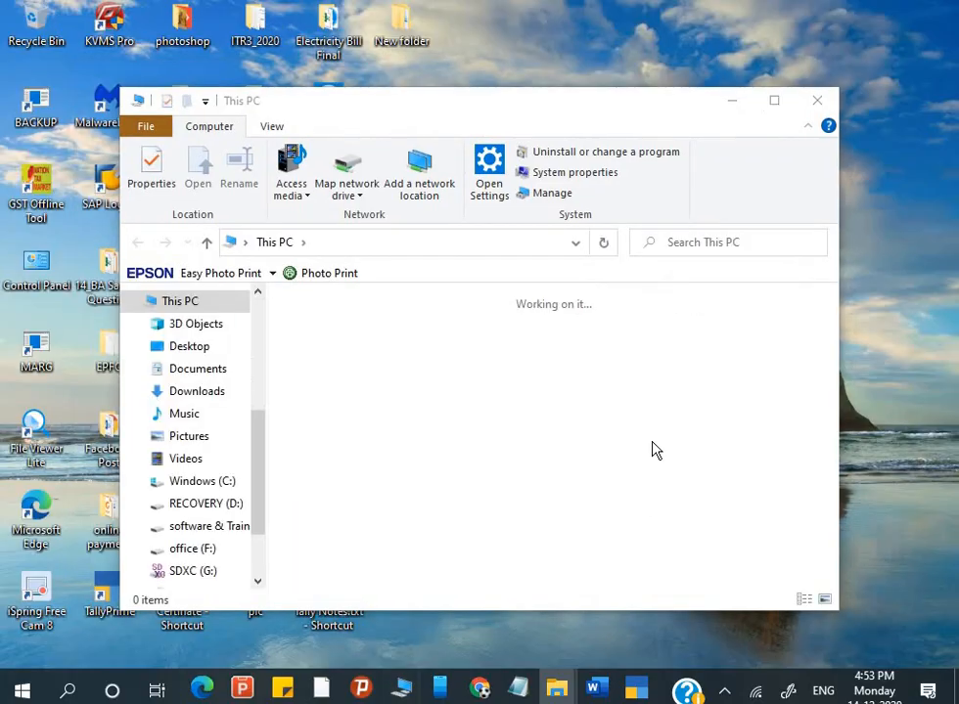
scroll(644, 510, down, 3)
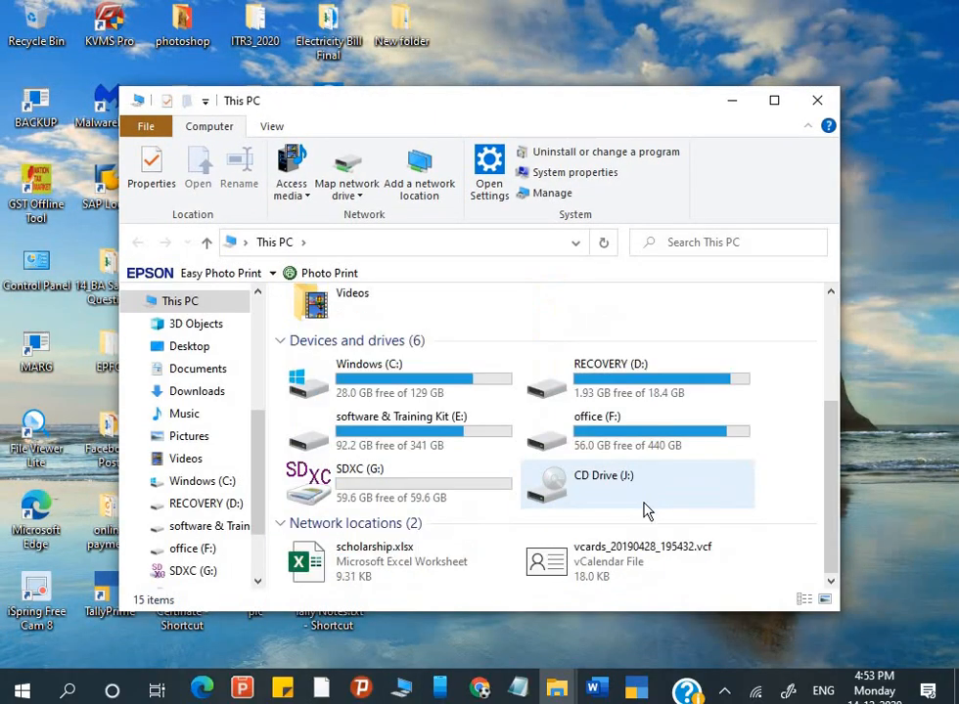
double_click(440, 437)
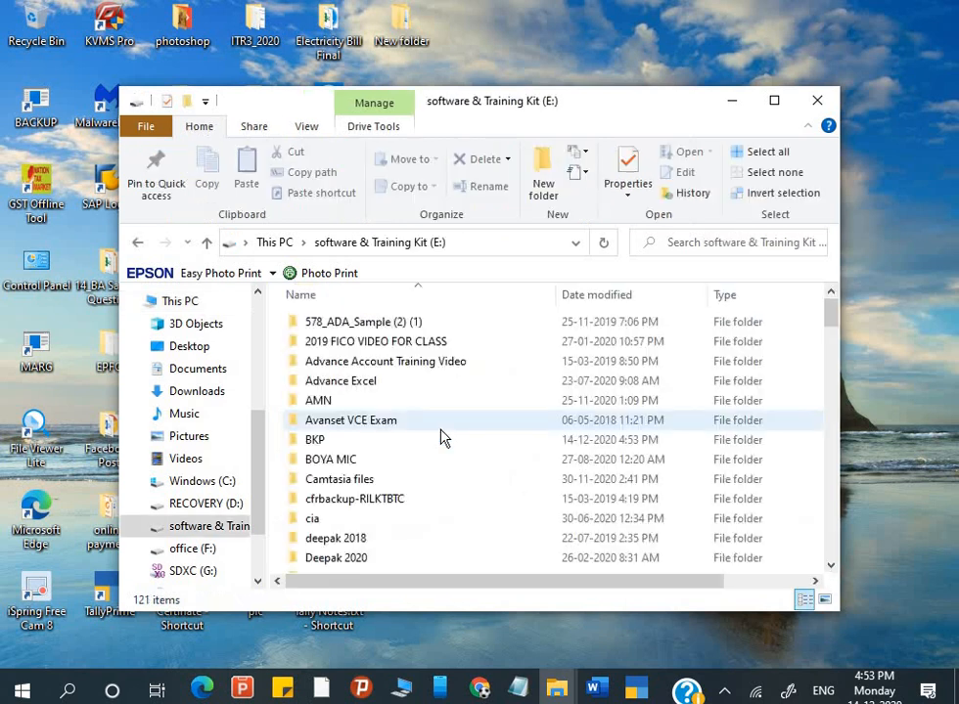
click(380, 446)
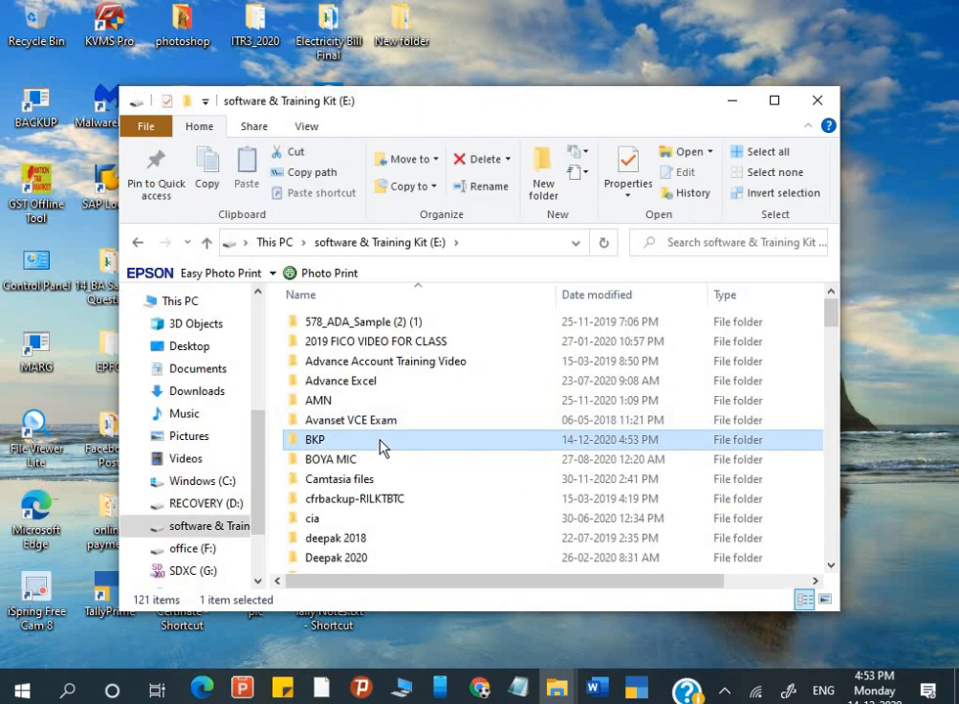
double_click(381, 447)
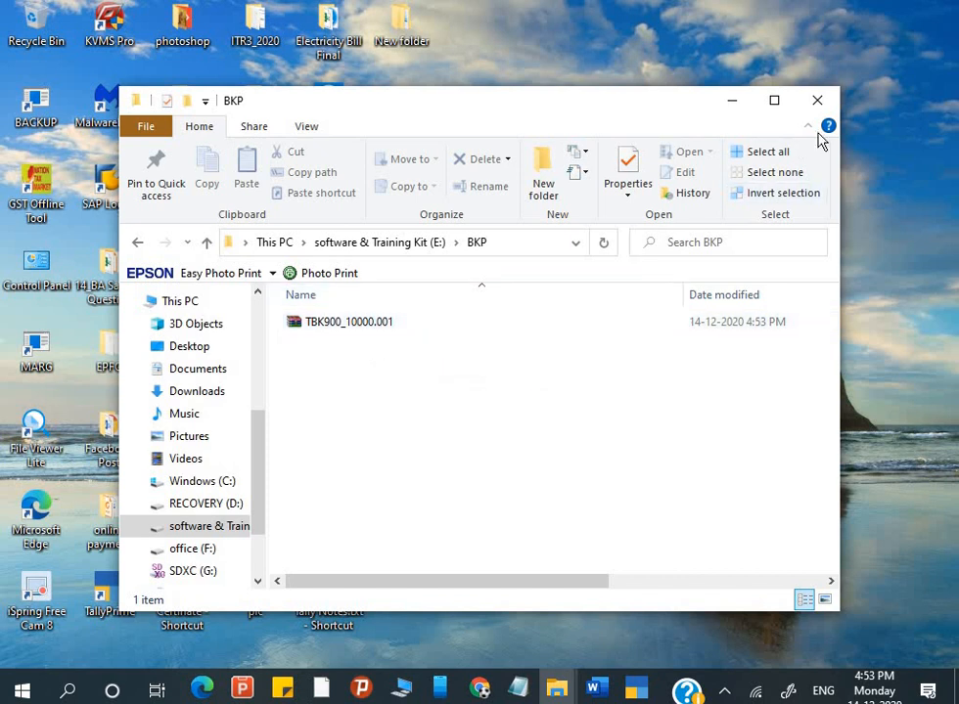
click(817, 100)
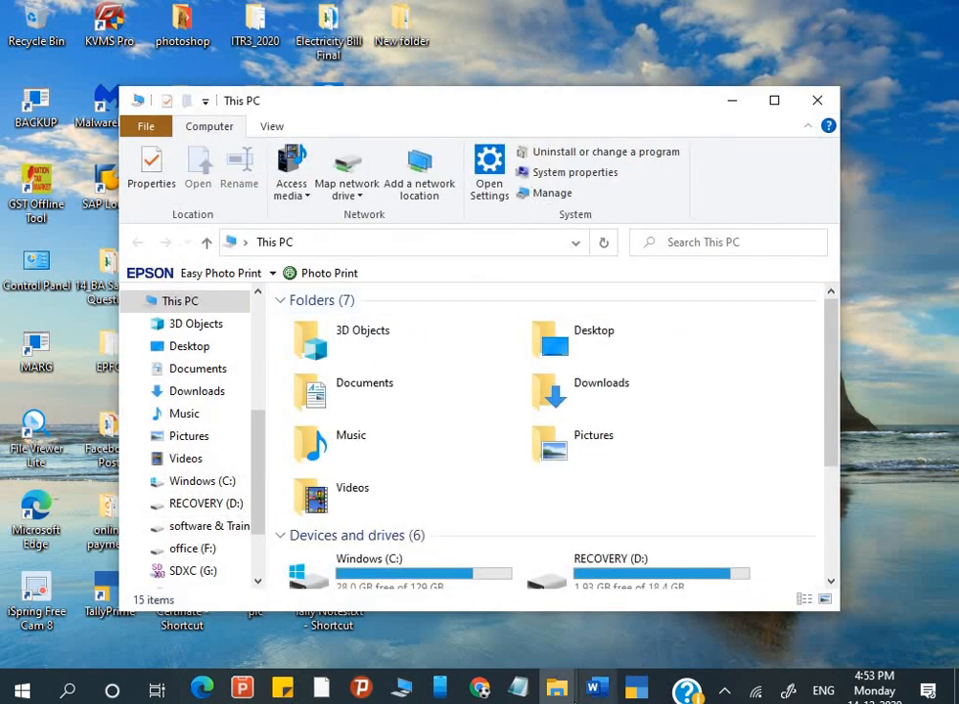
- Switch to the Word assignment and review its questions and the opening balance table above them
click(583, 631)
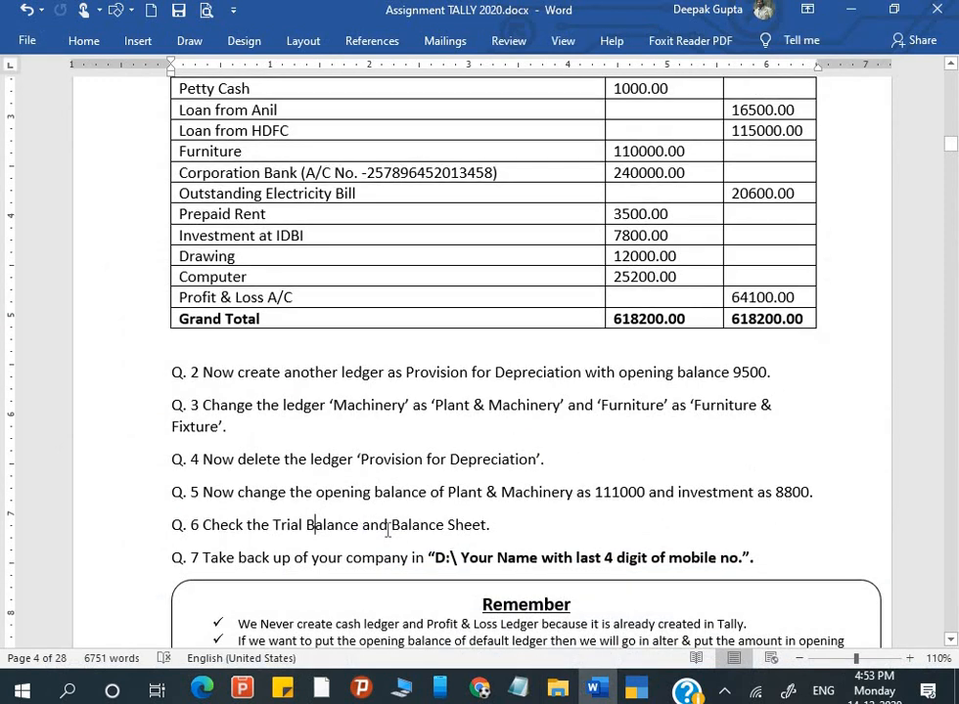
scroll(387, 530, up, 1)
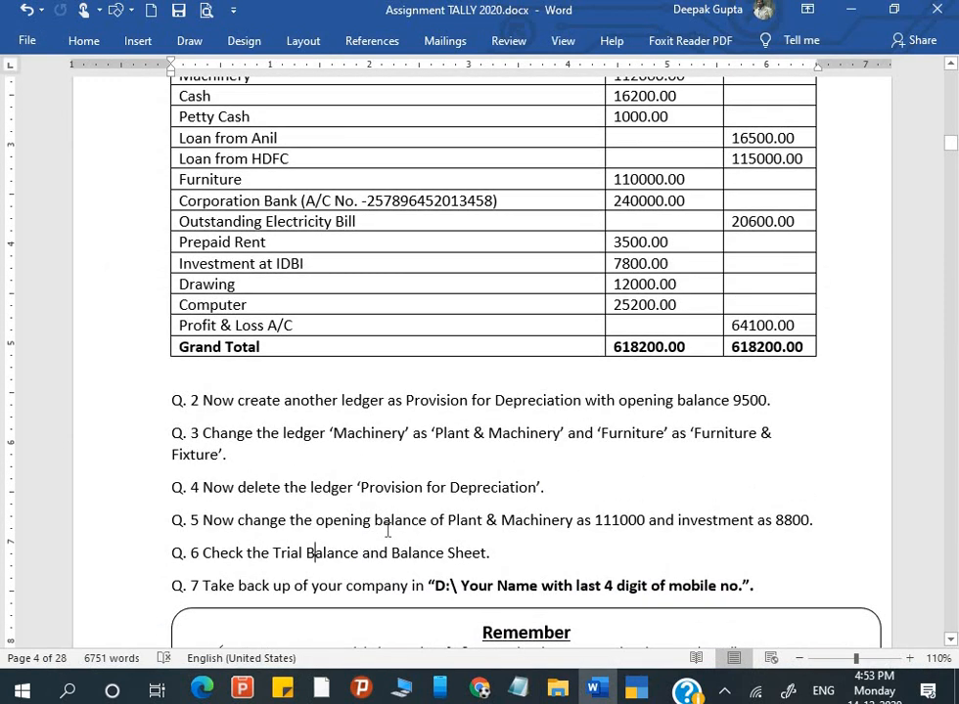
scroll(388, 529, up, 1)
scroll(387, 530, up, 1)
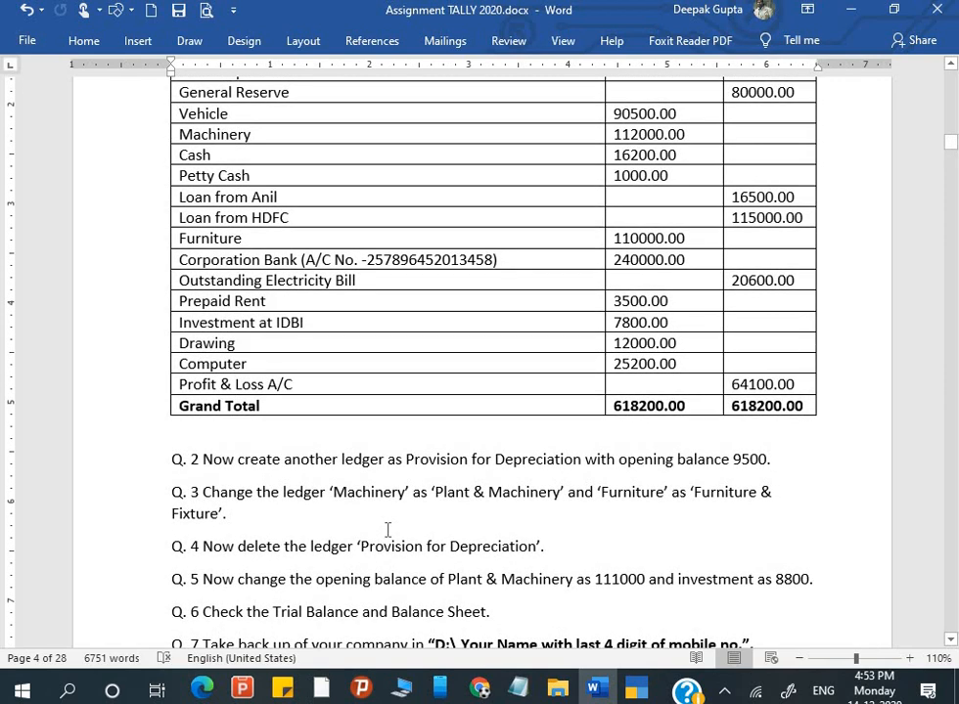
- Examine the opening balance table, questions 2 to 7 and the Remember notes of the Word assignment
scroll(387, 529, up, 1)
scroll(388, 530, up, 1)
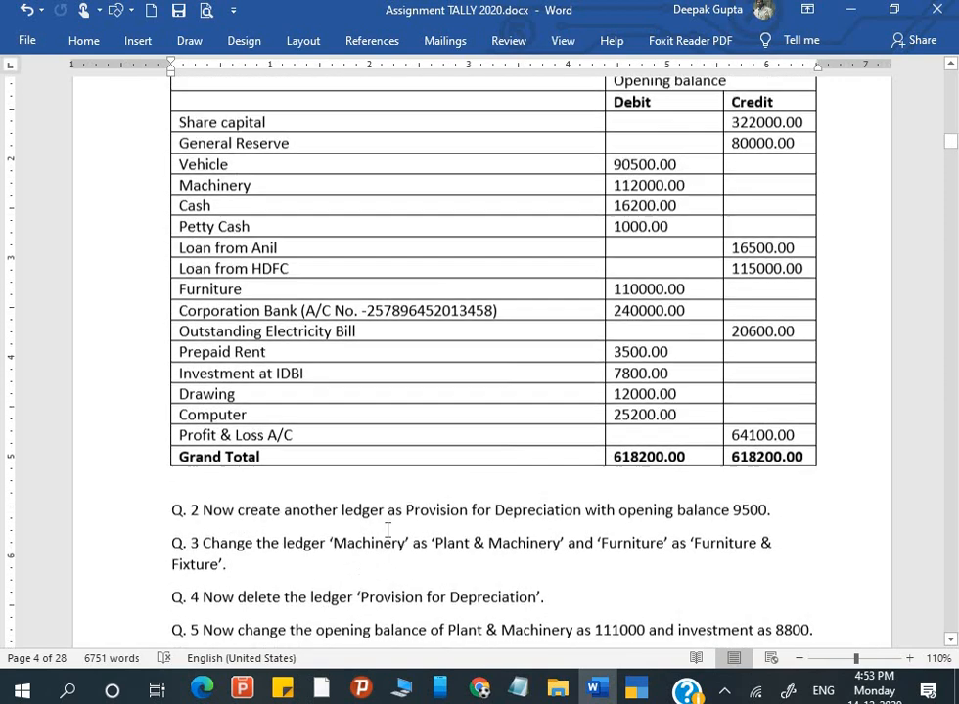
scroll(388, 529, down, 7)
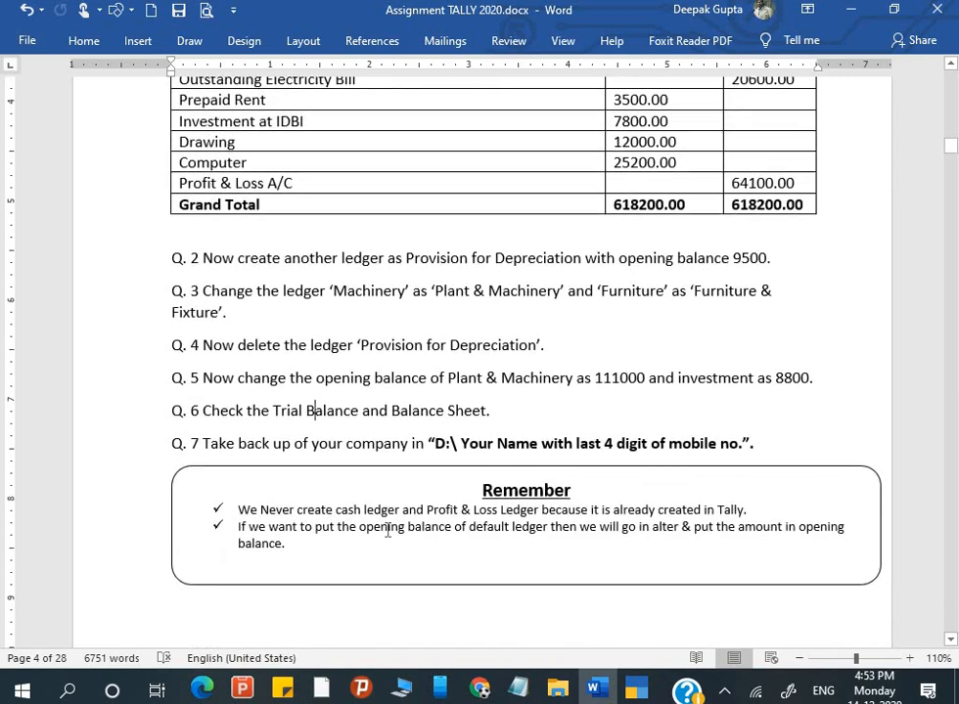
scroll(388, 529, up, 4)
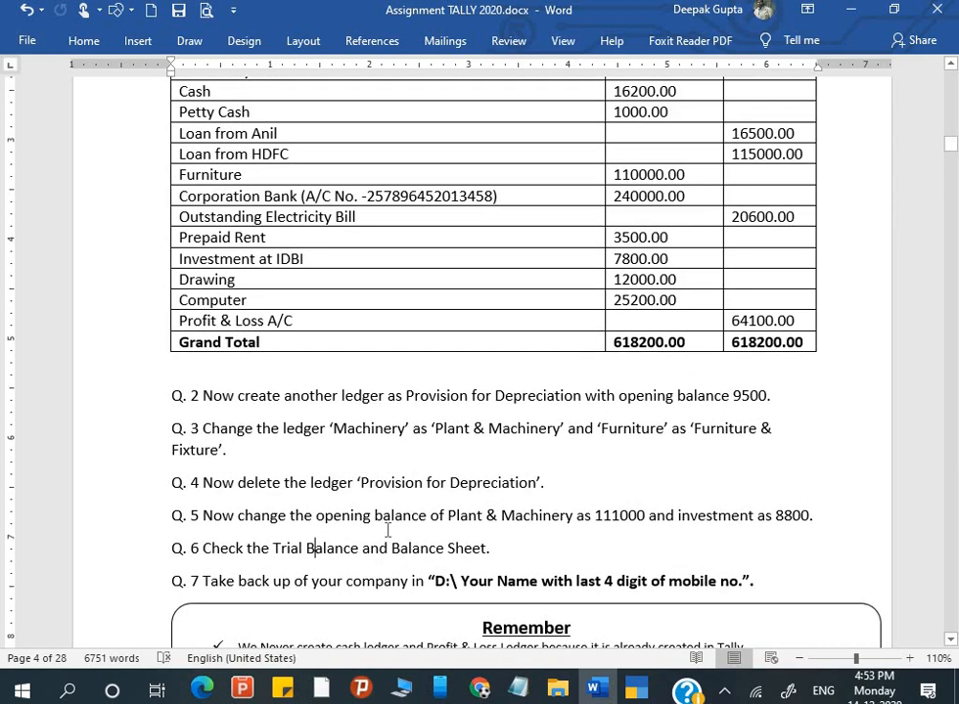
scroll(387, 529, down, 3)
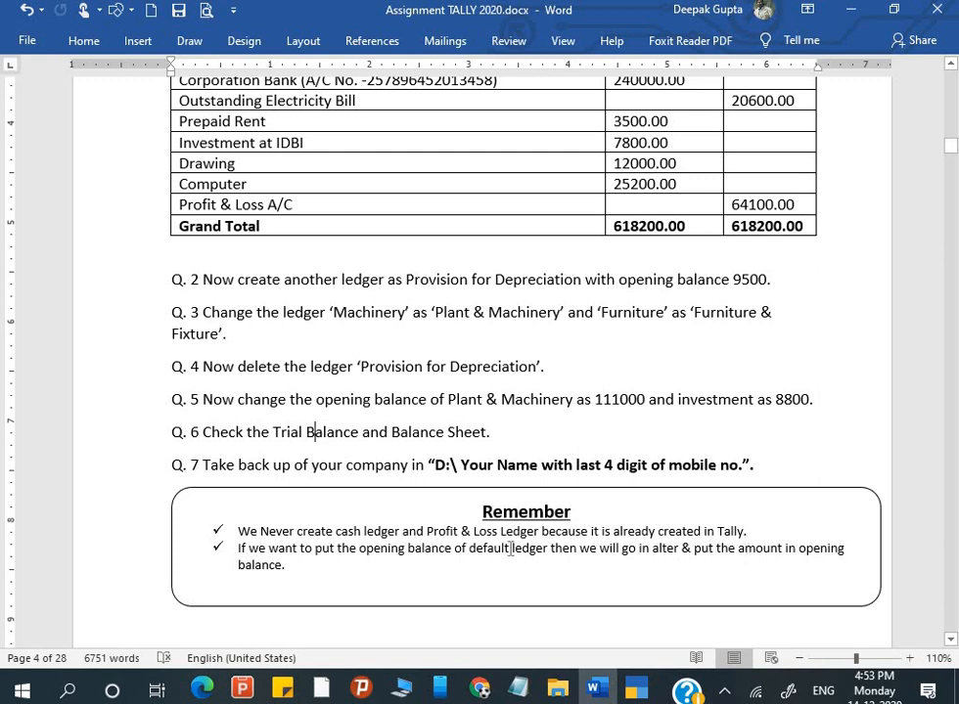
scroll(476, 431, up, 3)
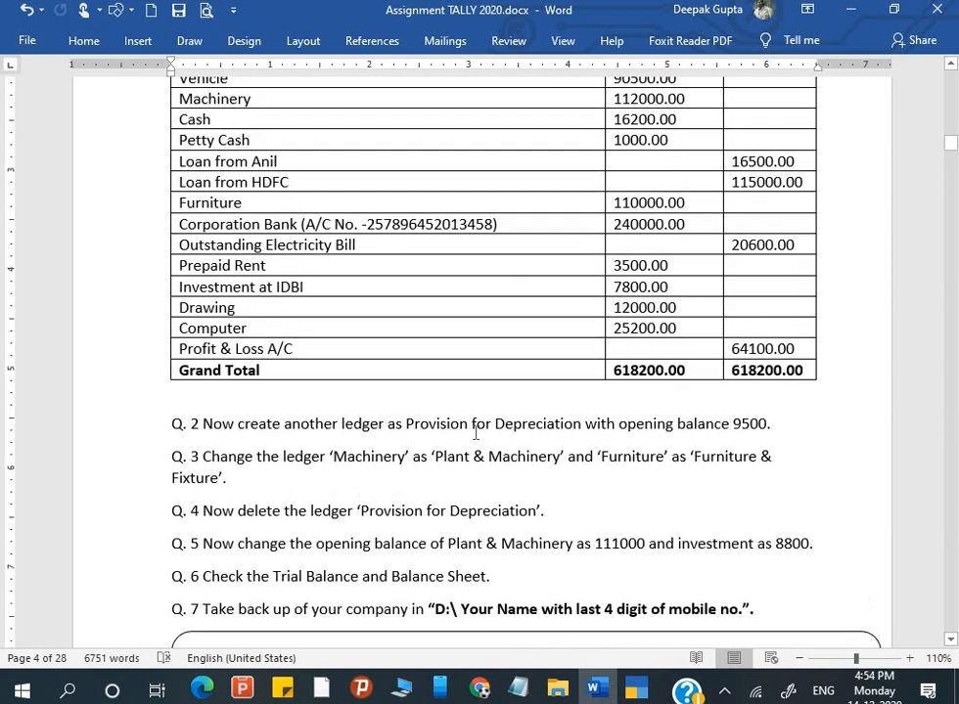
key(super+e)
key(alt+F4)
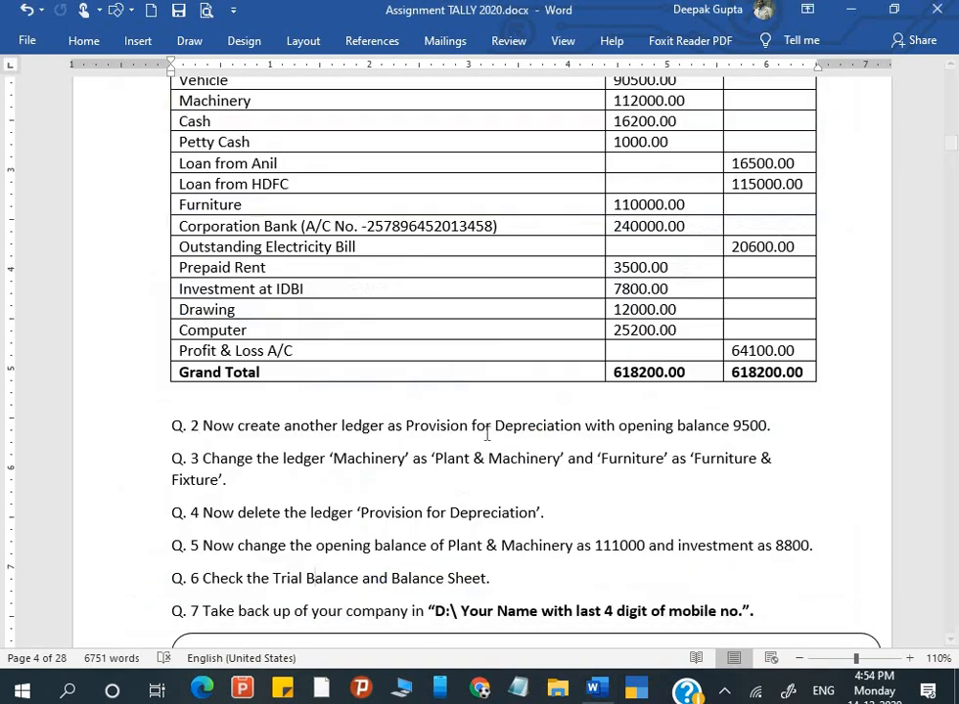
- Extend Q. 6 after "Balance Sheet" with the words "and also check print preview"
scroll(497, 487, down, 3)
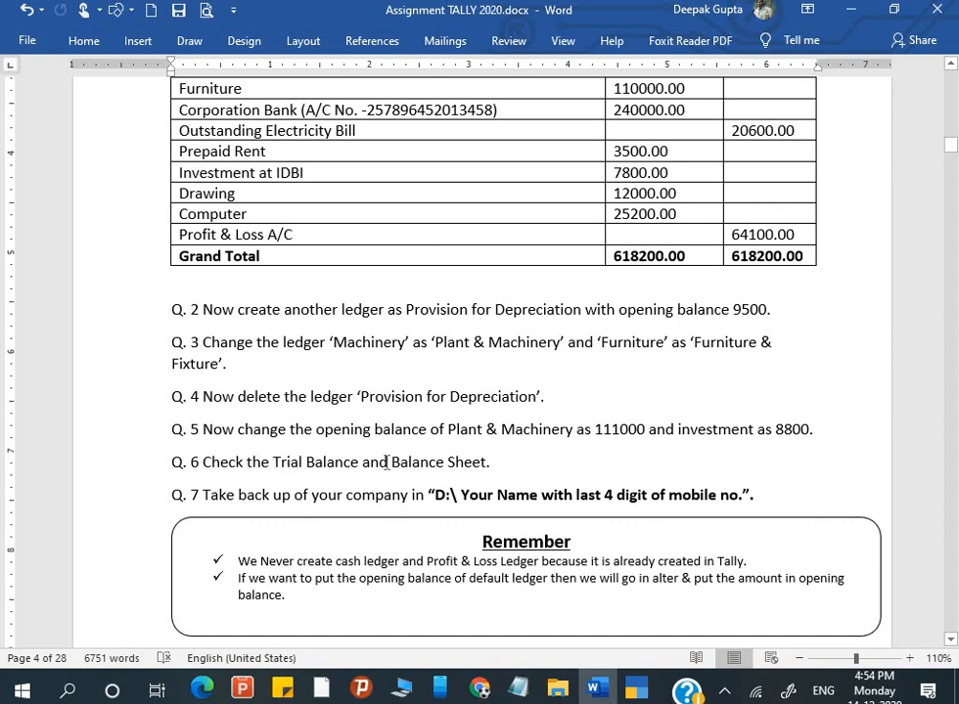
click(486, 461)
text(and also )
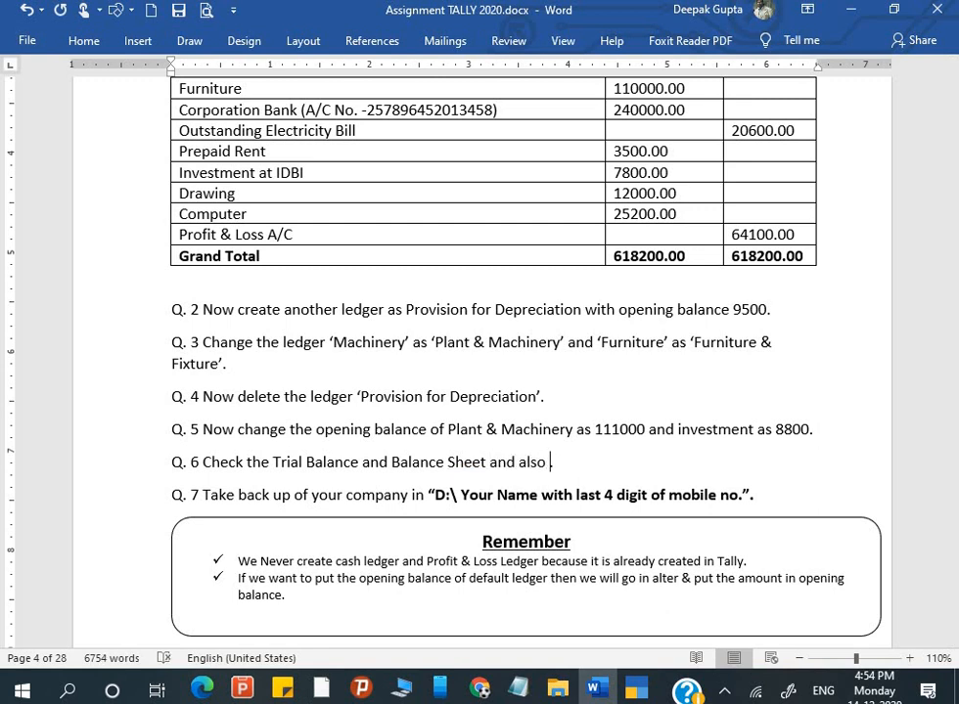
text(check print p)
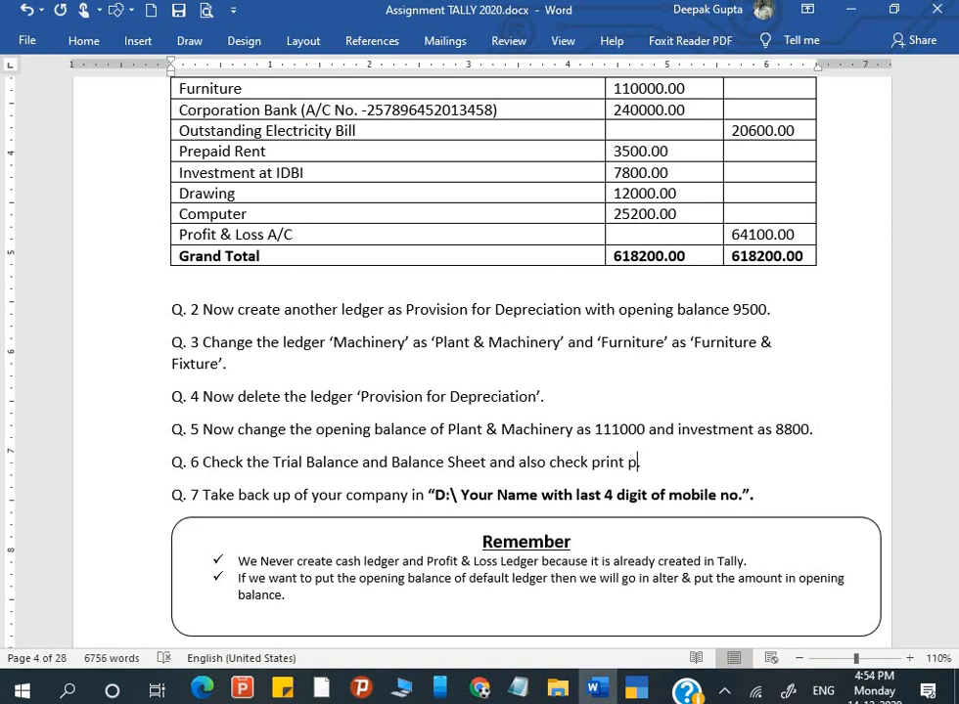
text(review.)
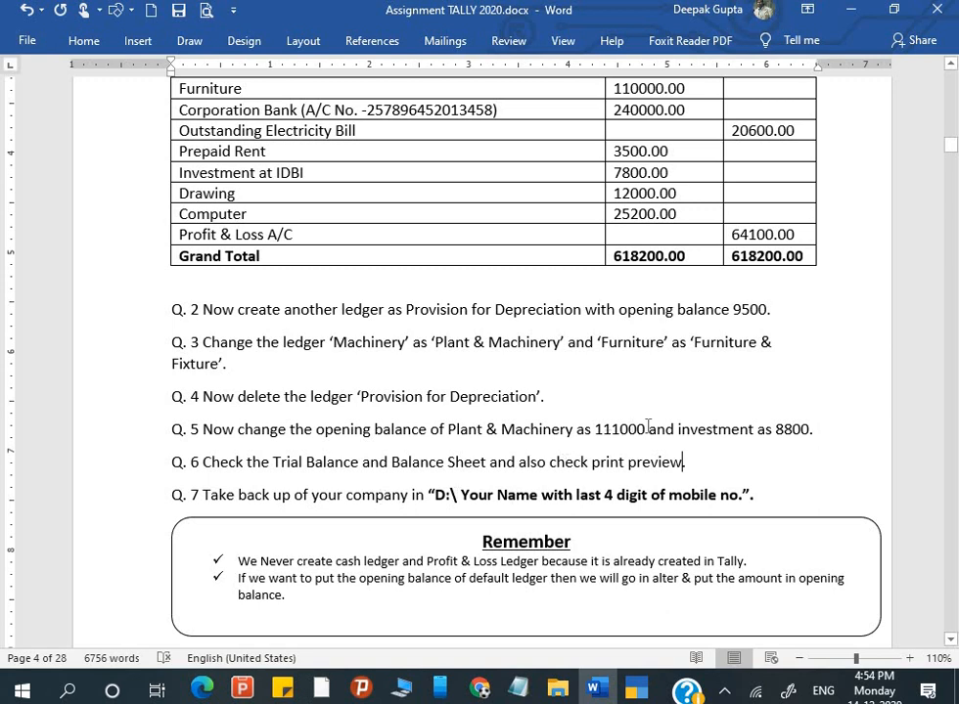
- Switch to TallyPrime and open the company's Balance Sheet in its detailed format
key(super+e)
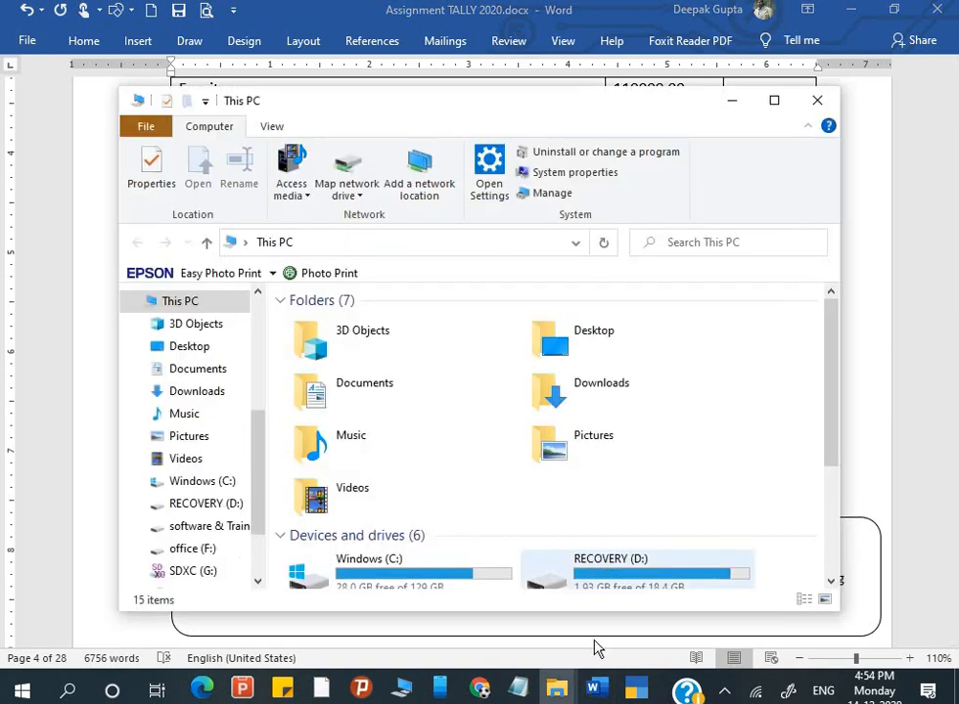
click(648, 697)
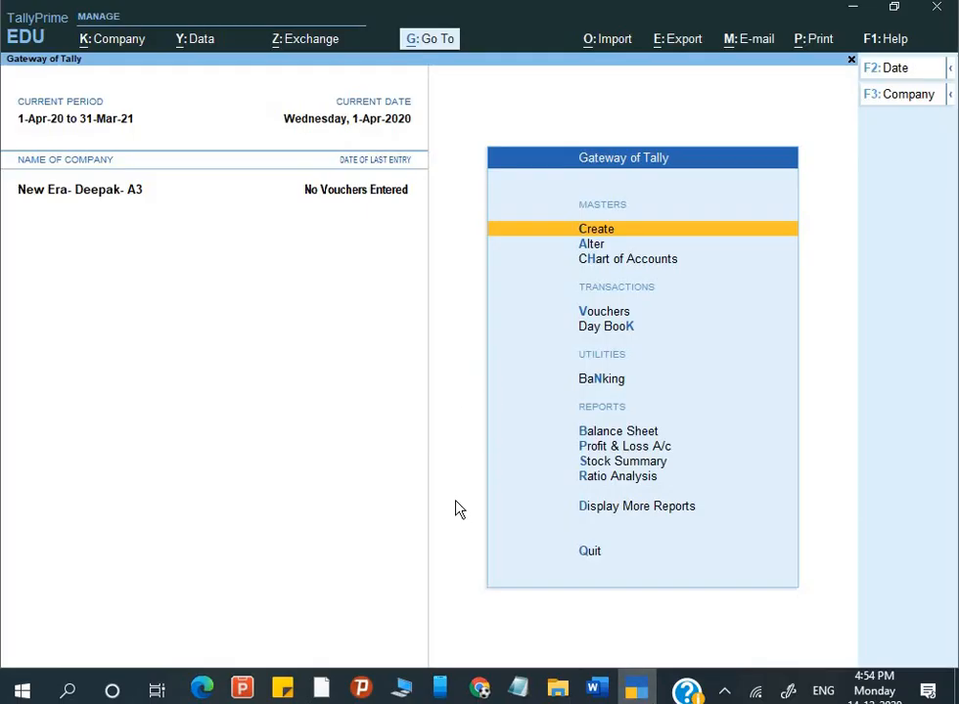
key(Down)
key(Down)
key(Down)
key(Down)
key(Down)
key(Down)
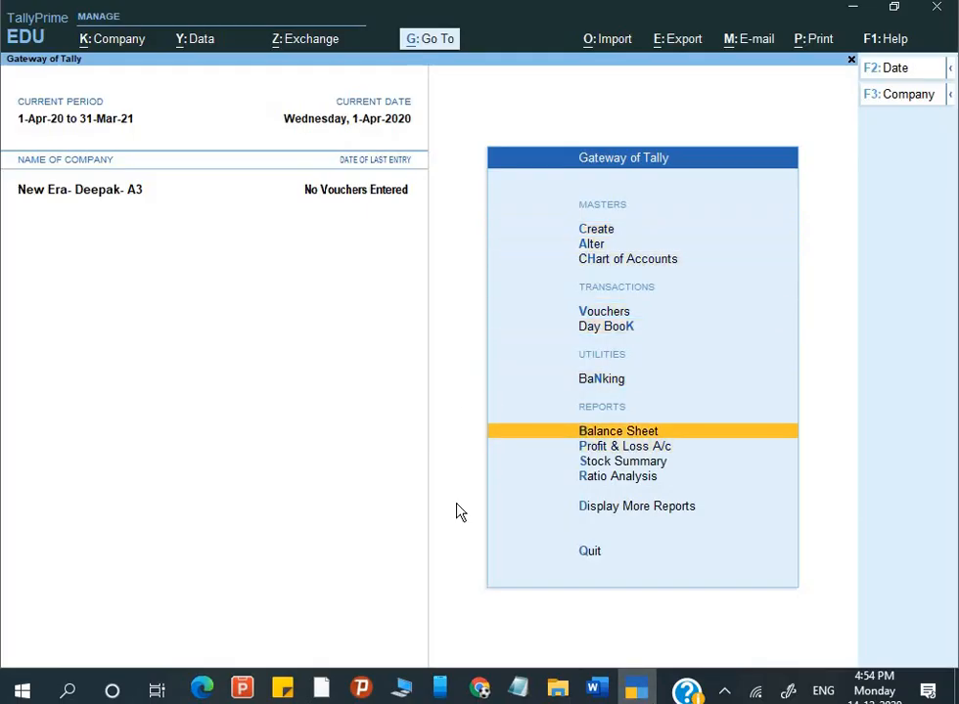
key(Return)
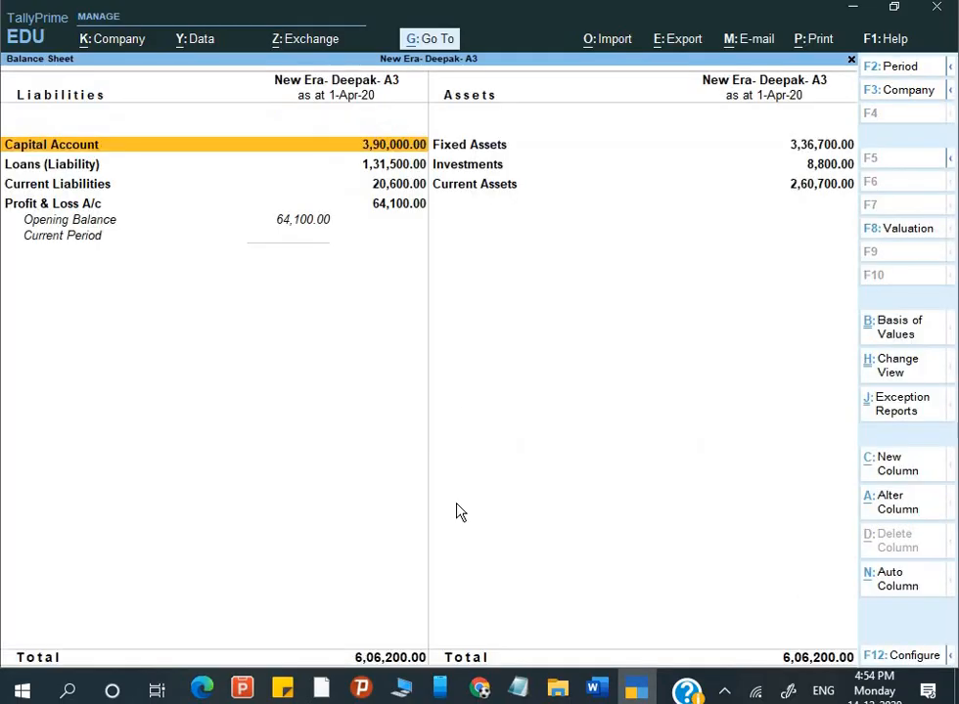
key(alt+F5)
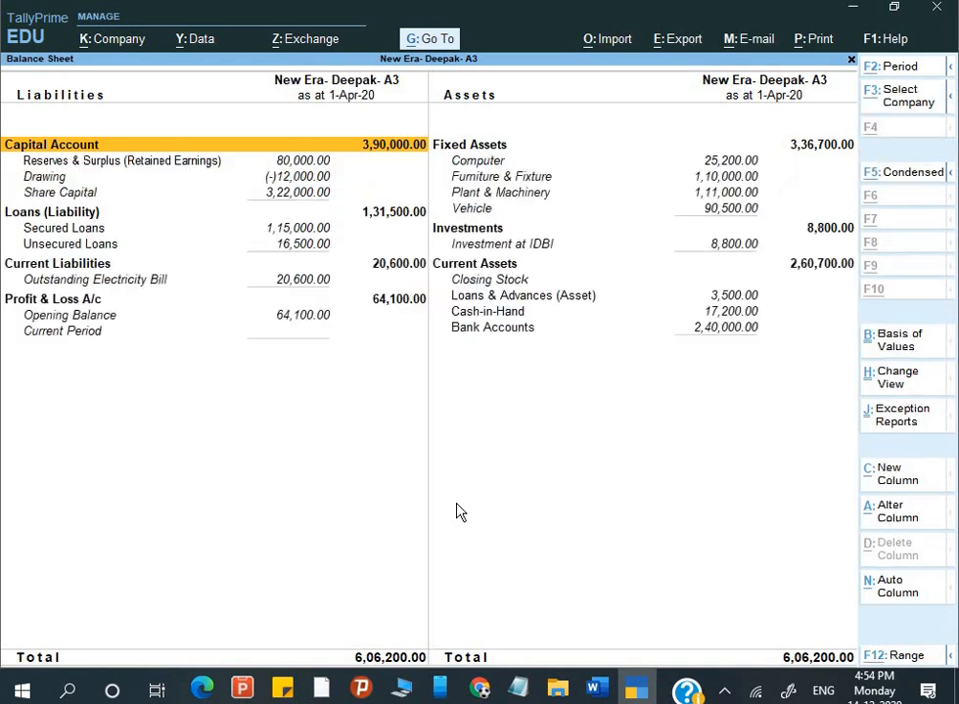
- Preview the printout of the current Balance Sheet enlarged, and return to the Gateway of Tally
click(808, 45)
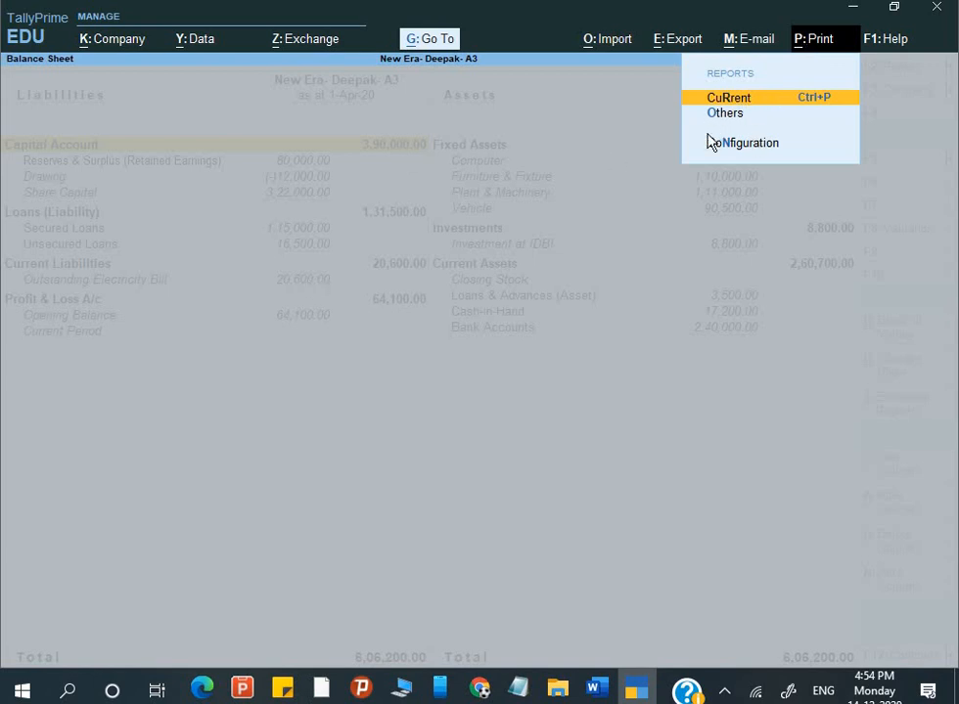
key(Return)
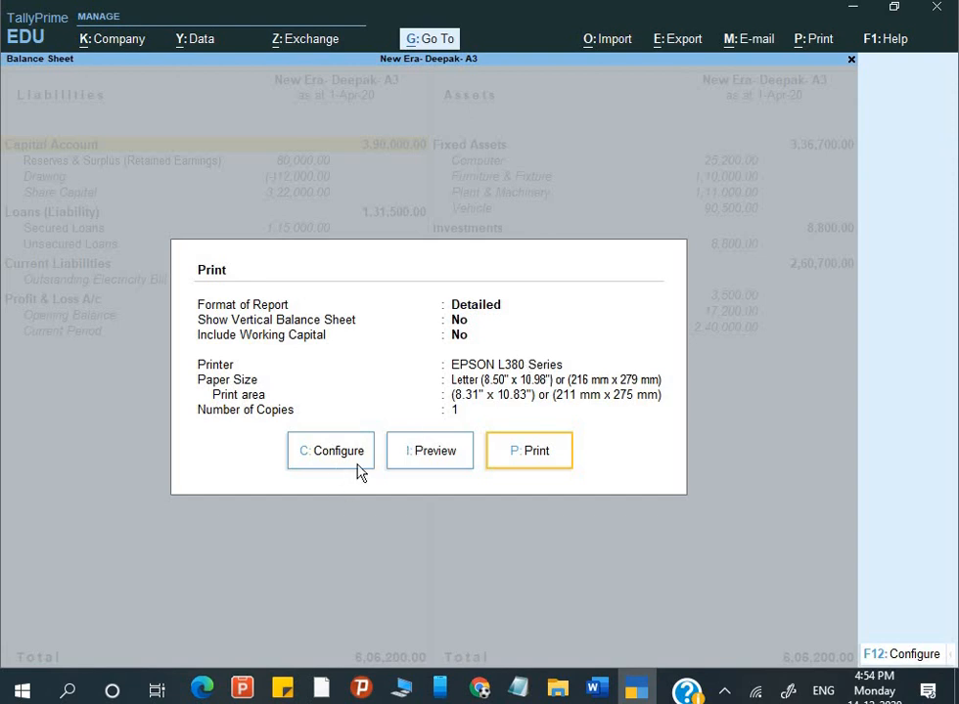
click(423, 455)
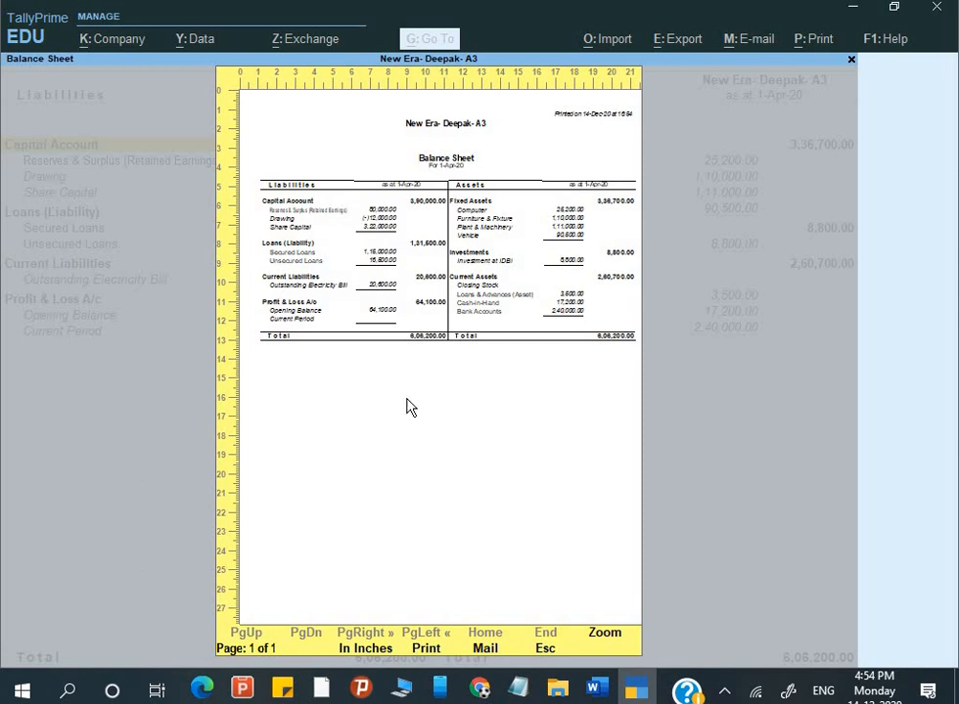
click(409, 407)
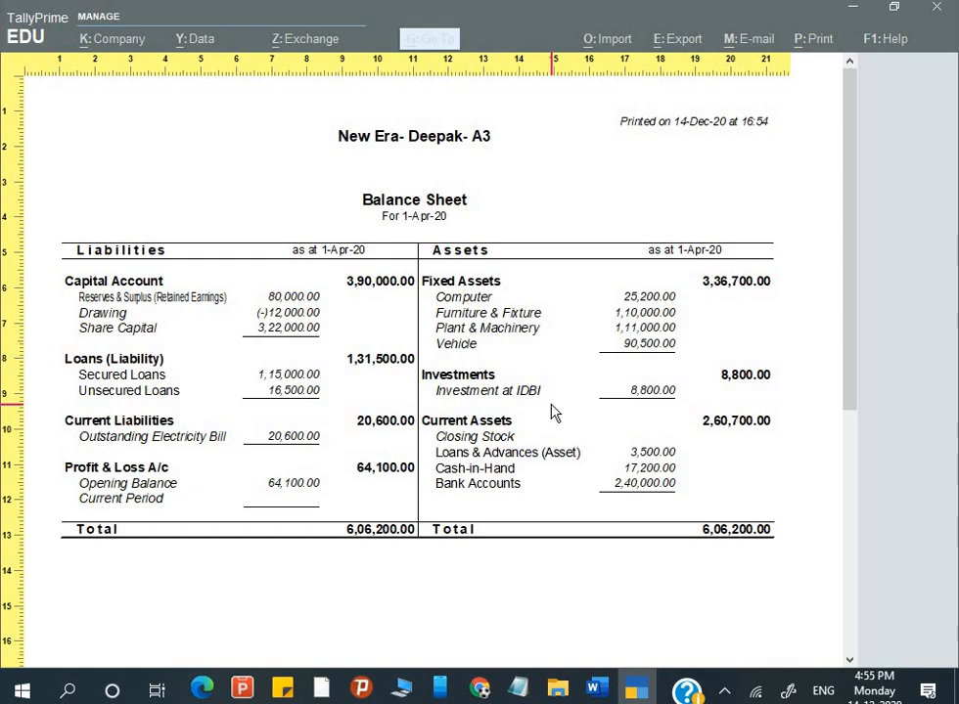
key(Escape)
key(Escape)
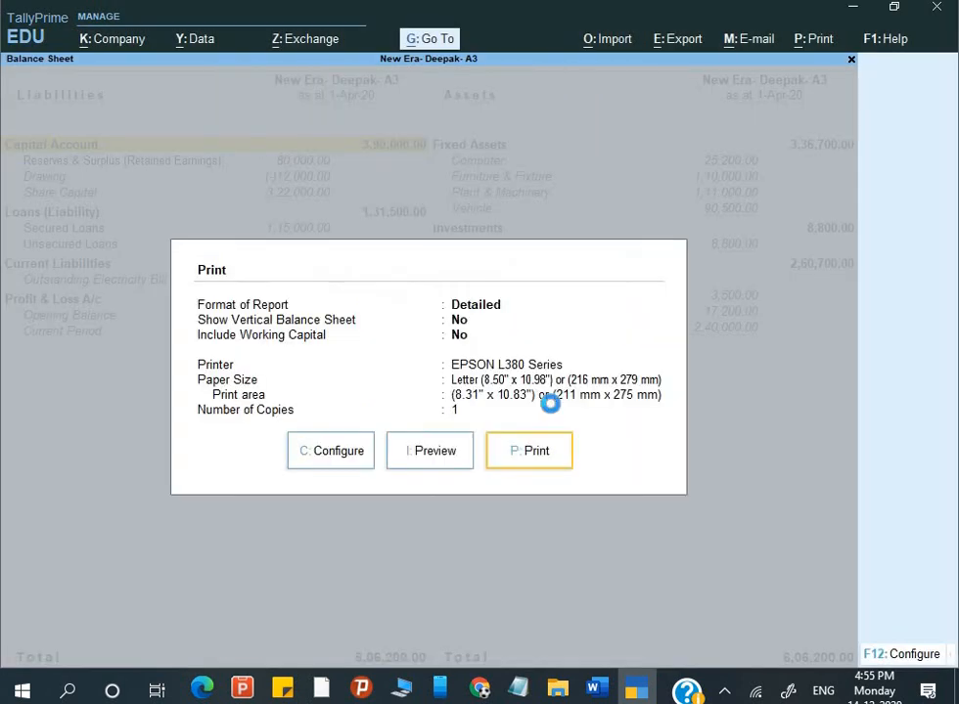
key(Escape)
key(Escape)
- Display the Trial Balance in its detailed format
key(Down)
key(Down)
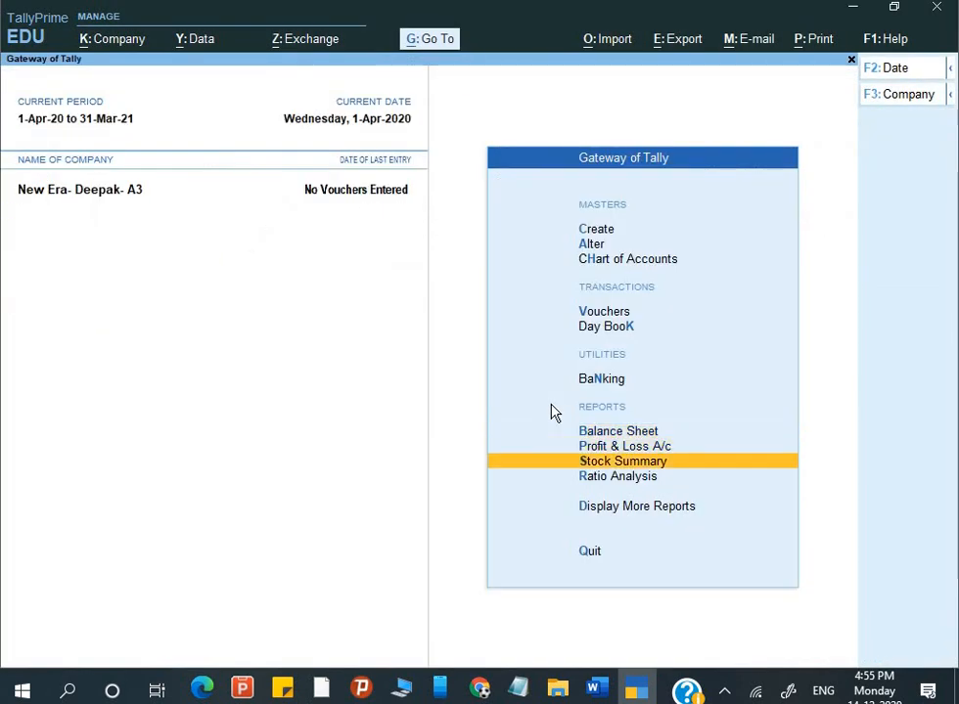
key(Down)
key(Down)
key(Return)
key(Return)
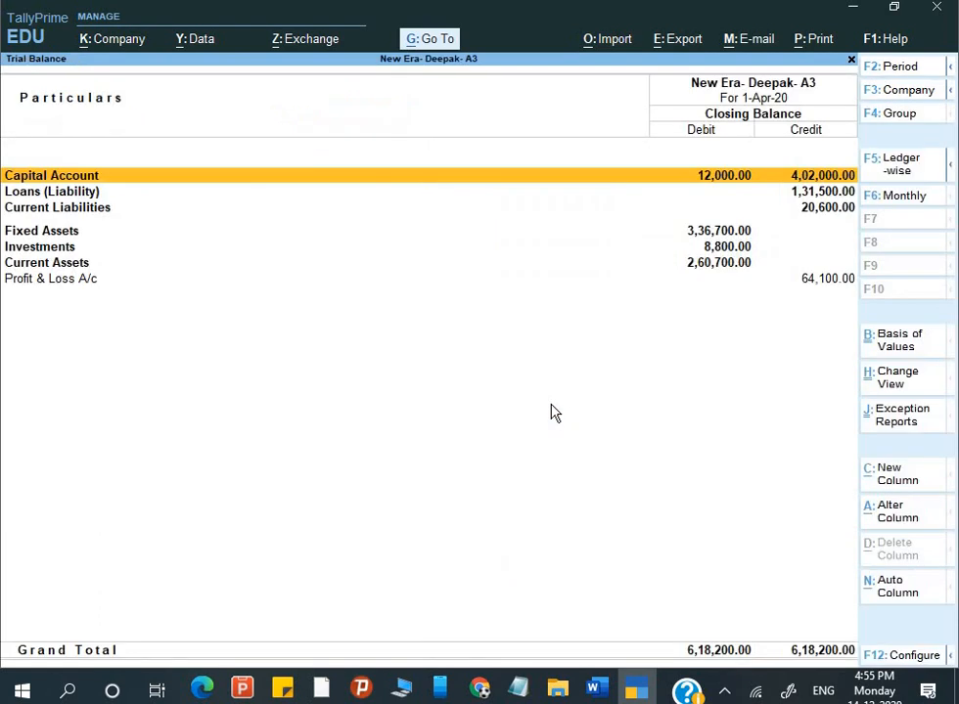
key(alt+F5)
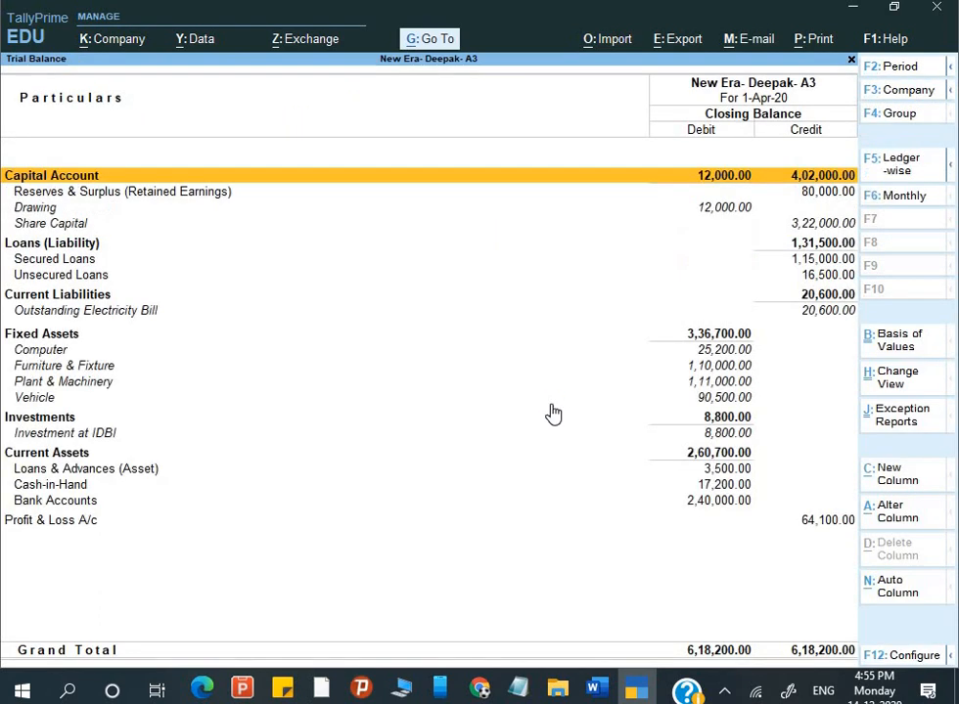
- Open the print preview of the current Trial Balance
key(alt+p)
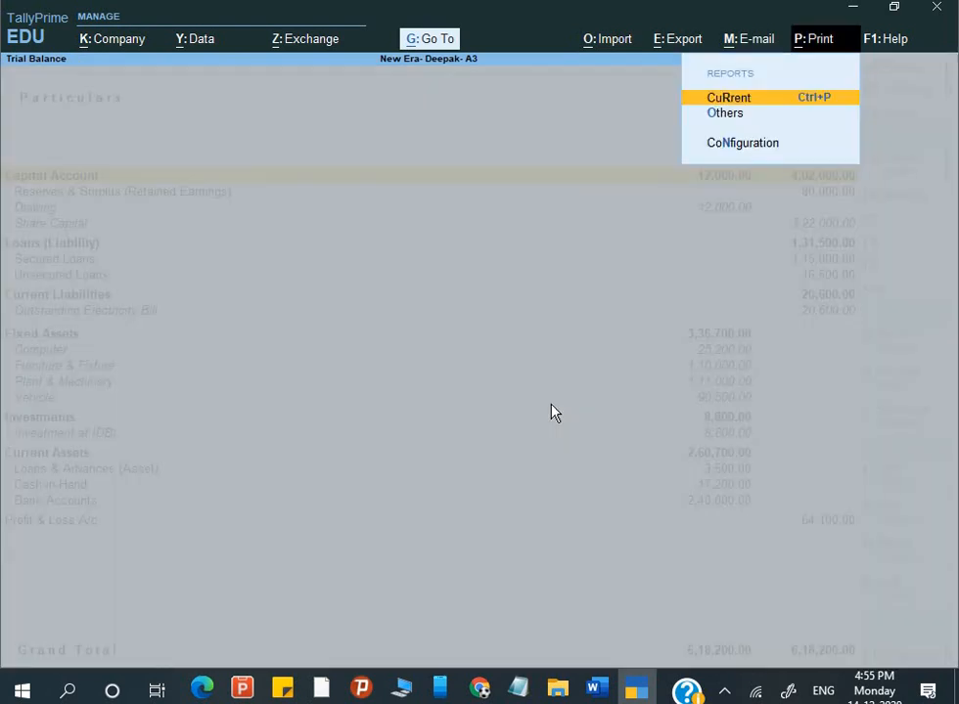
key(Return)
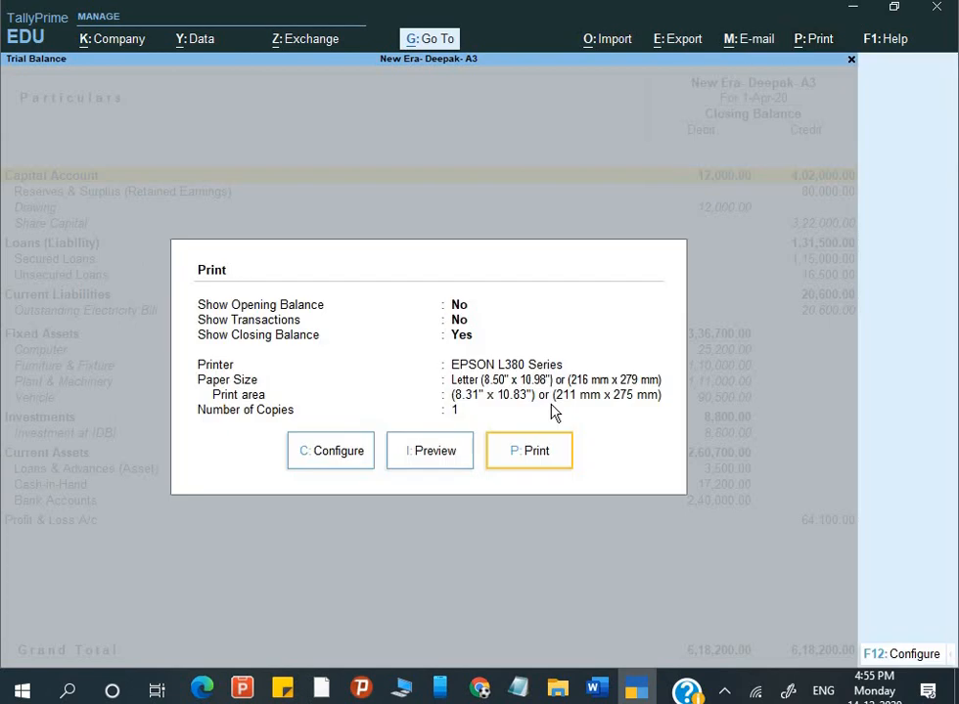
key(Left)
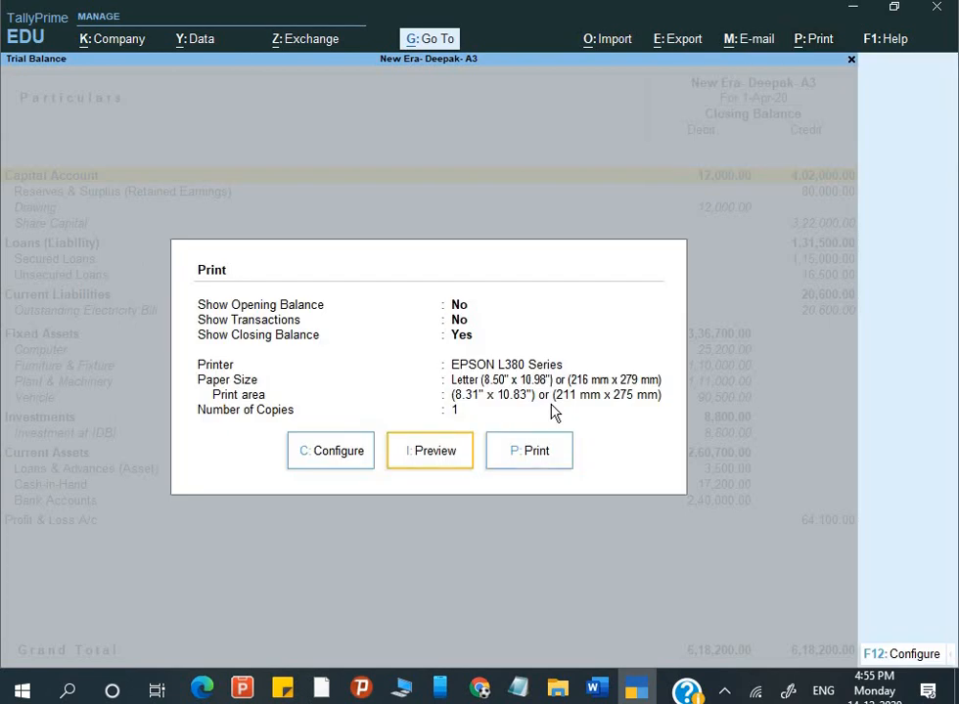
key(Return)
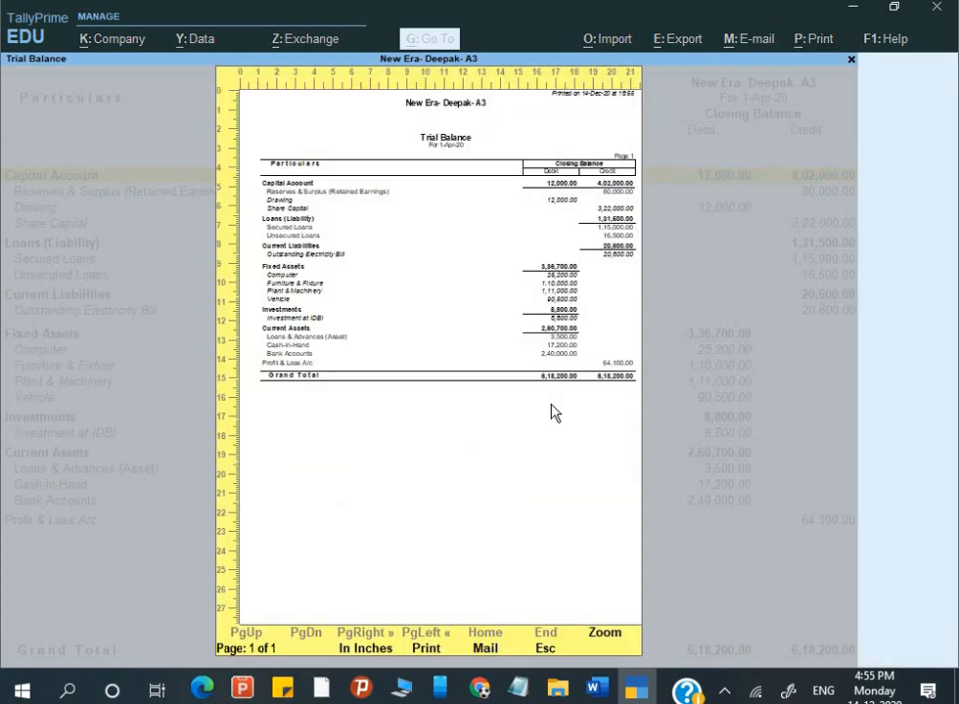
- Enlarge the Trial Balance preview, read through the page and leave the preview and the report
key(alt+z)
key(Down)
key(Down)
key(Down)
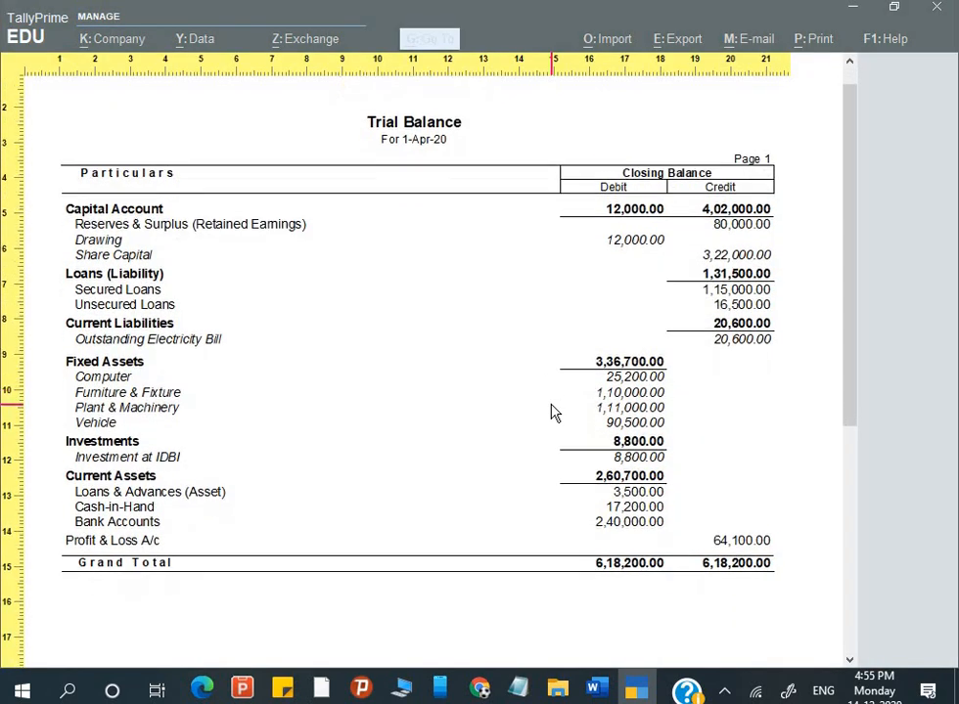
key(Up)
key(Up)
key(Up)
key(Up)
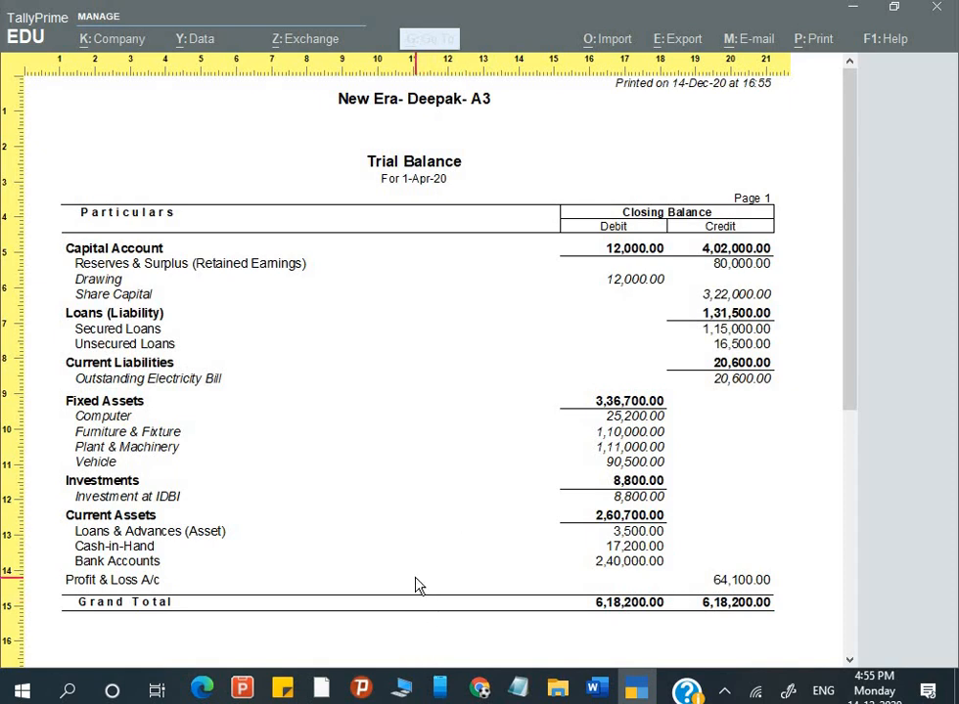
key(Escape)
key(Escape)
key(Escape)
key(Escape)
key(Escape)
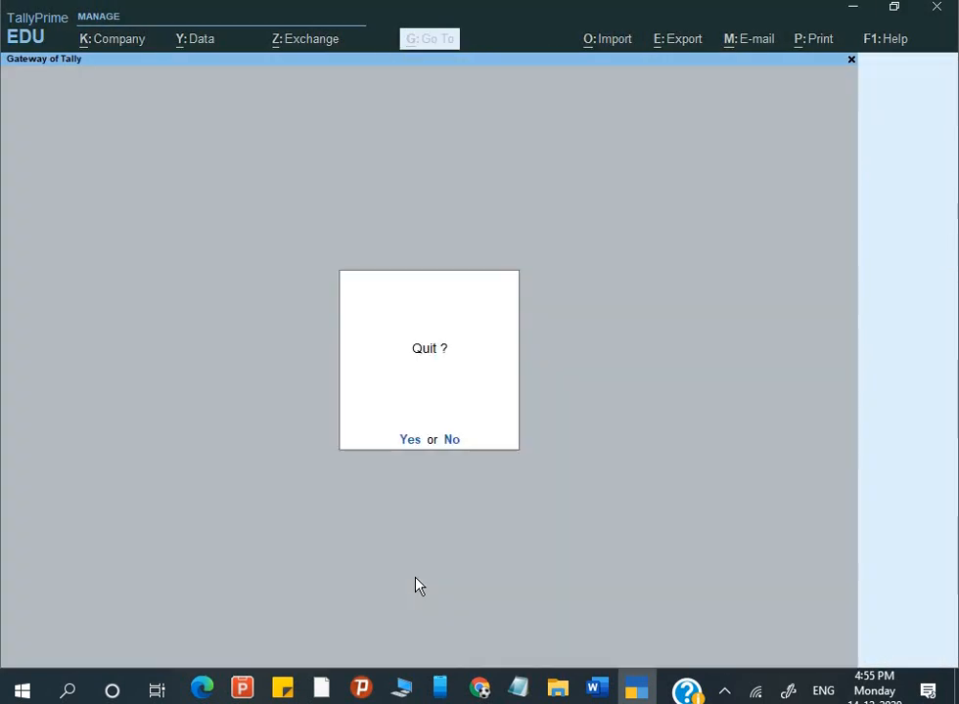
- Switch to the Word document and review Assignment 3 from its heading through the Remember notes
key(alt+Tab)
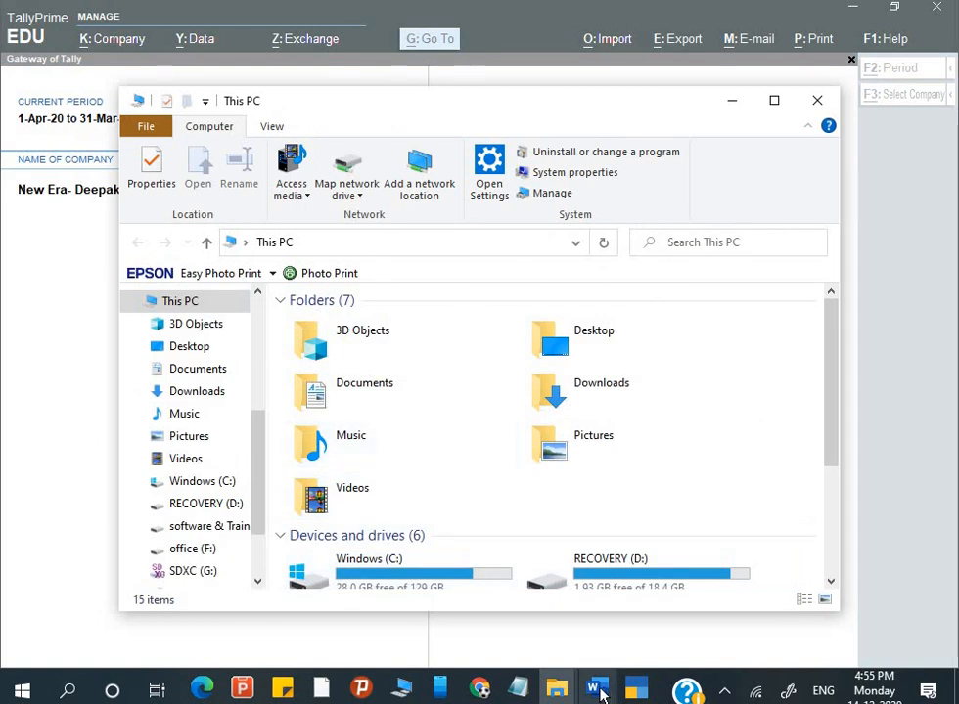
click(597, 690)
scroll(626, 386, up, 5)
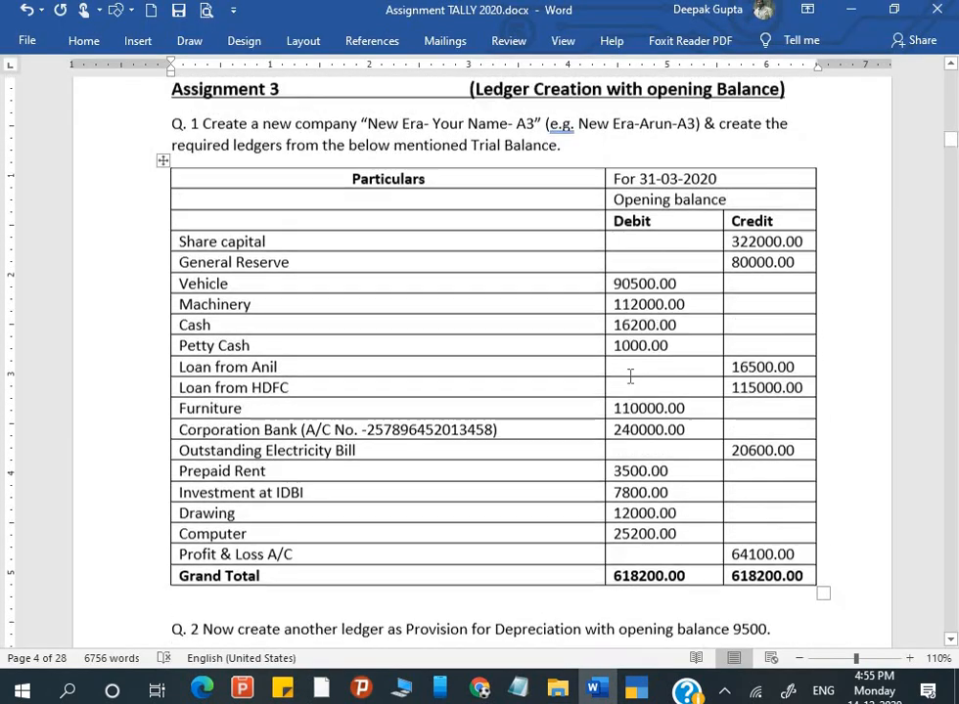
scroll(630, 377, up, 1)
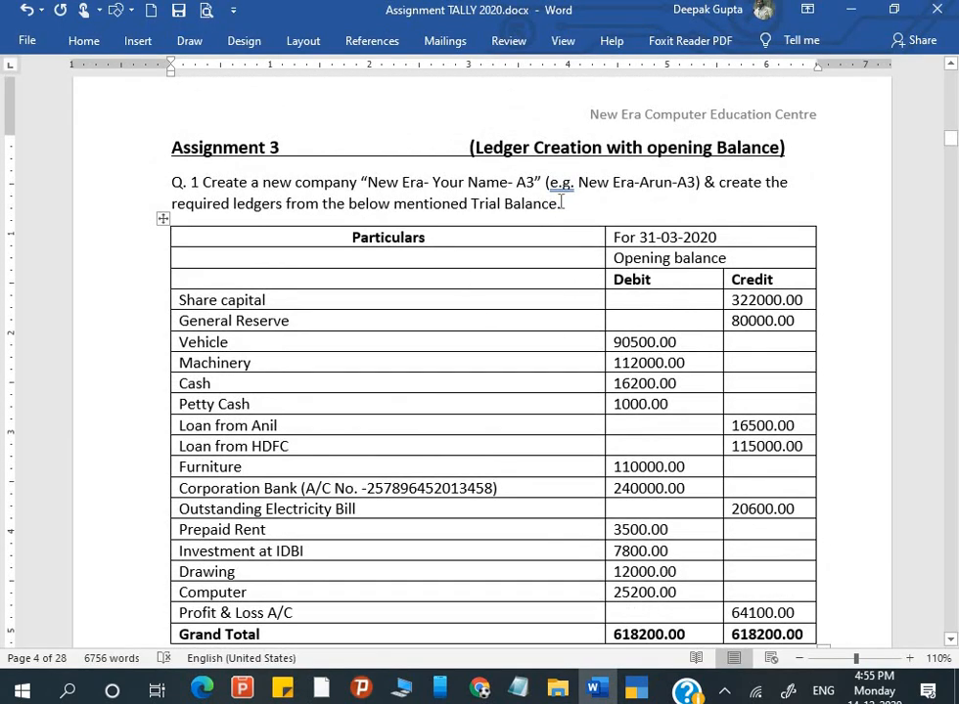
scroll(548, 388, down, 4)
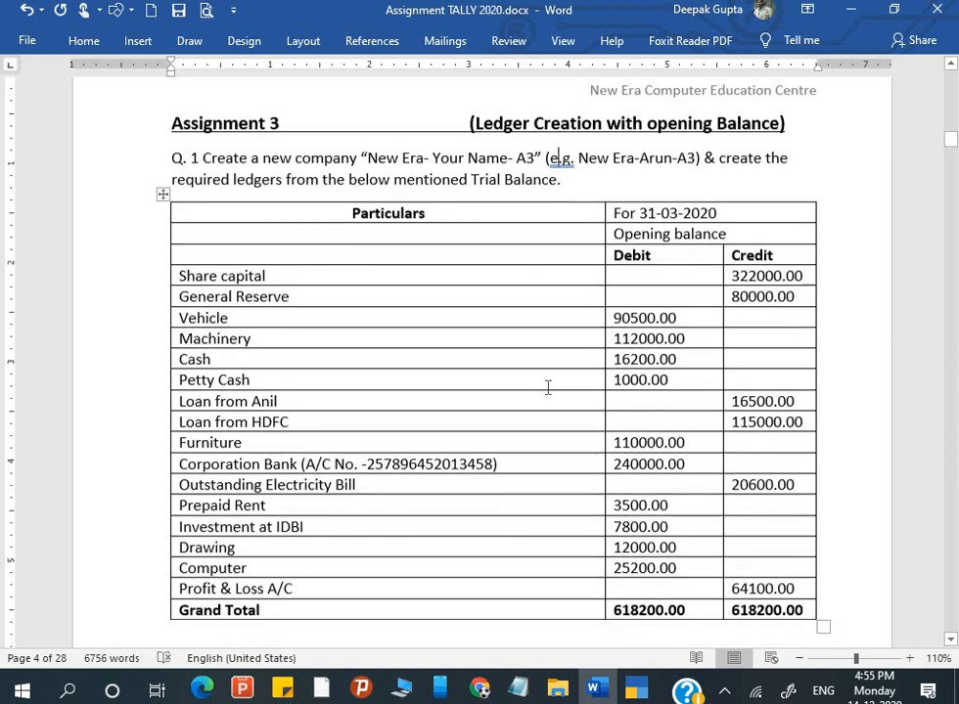
scroll(548, 387, down, 13)
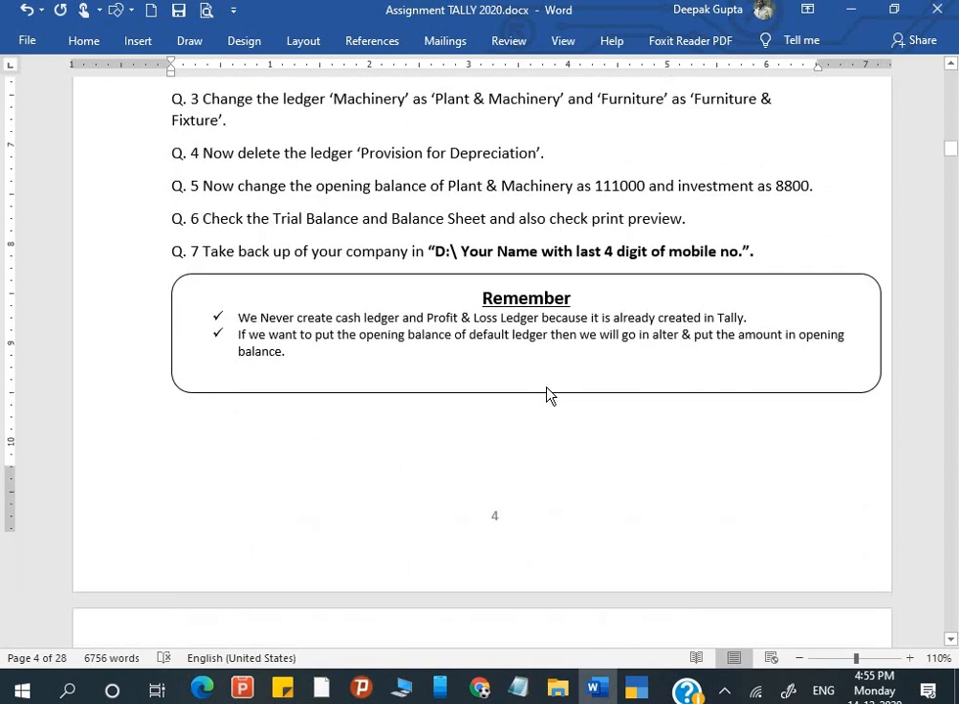
- Glance at the start of Assignment 4, and review Assignment 3's opening balance table and its questions Q. 2 to Q. 7
scroll(548, 388, down, 1)
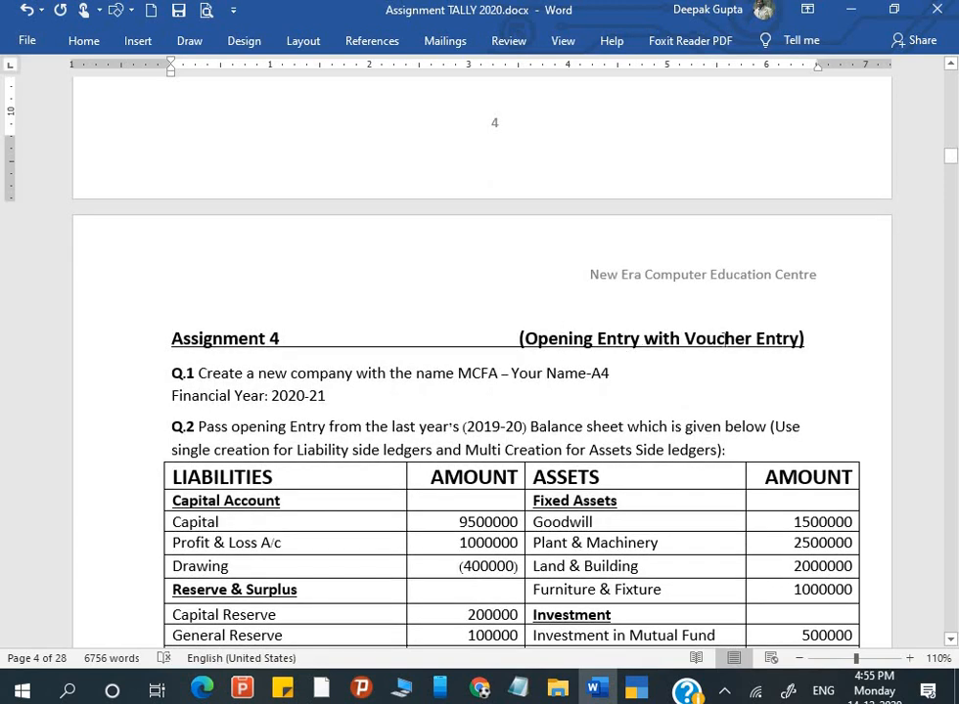
scroll(575, 402, up, 14)
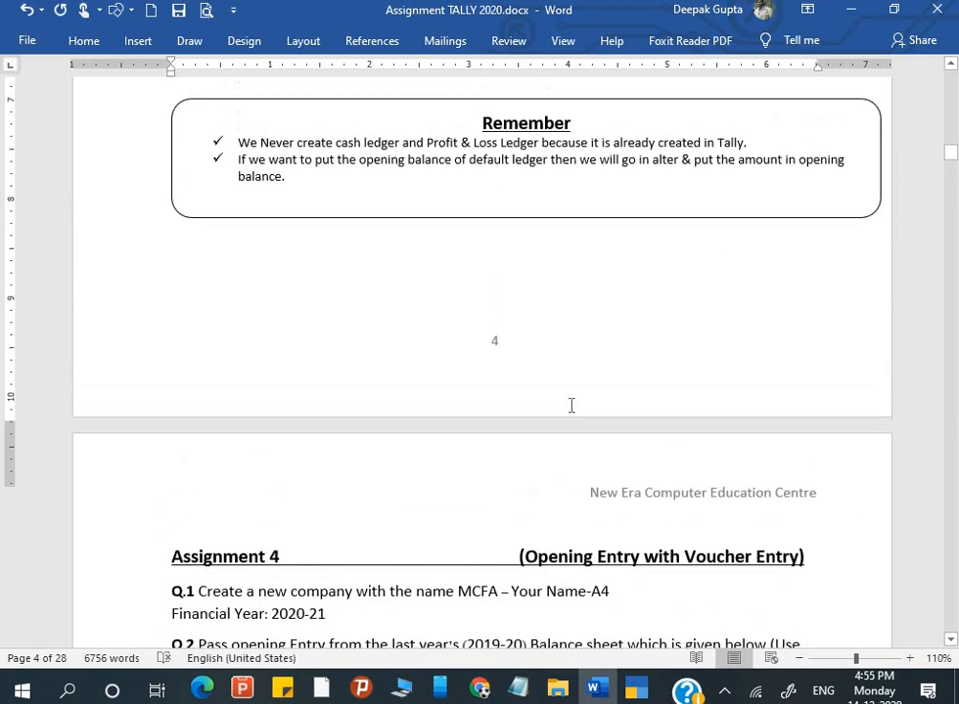
scroll(572, 405, up, 7)
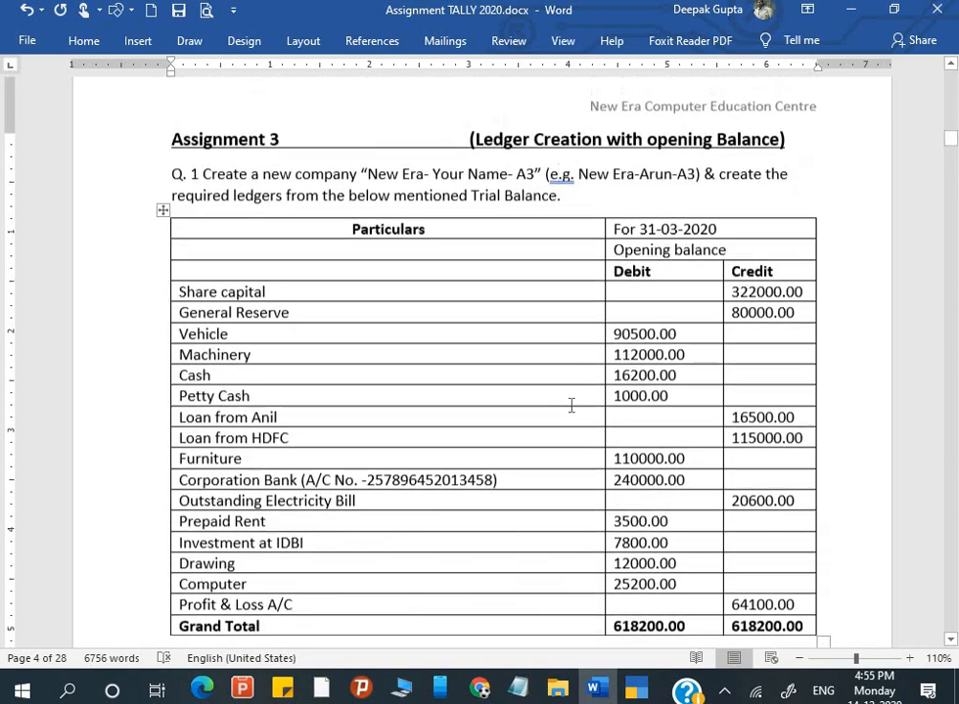
scroll(570, 404, down, 2)
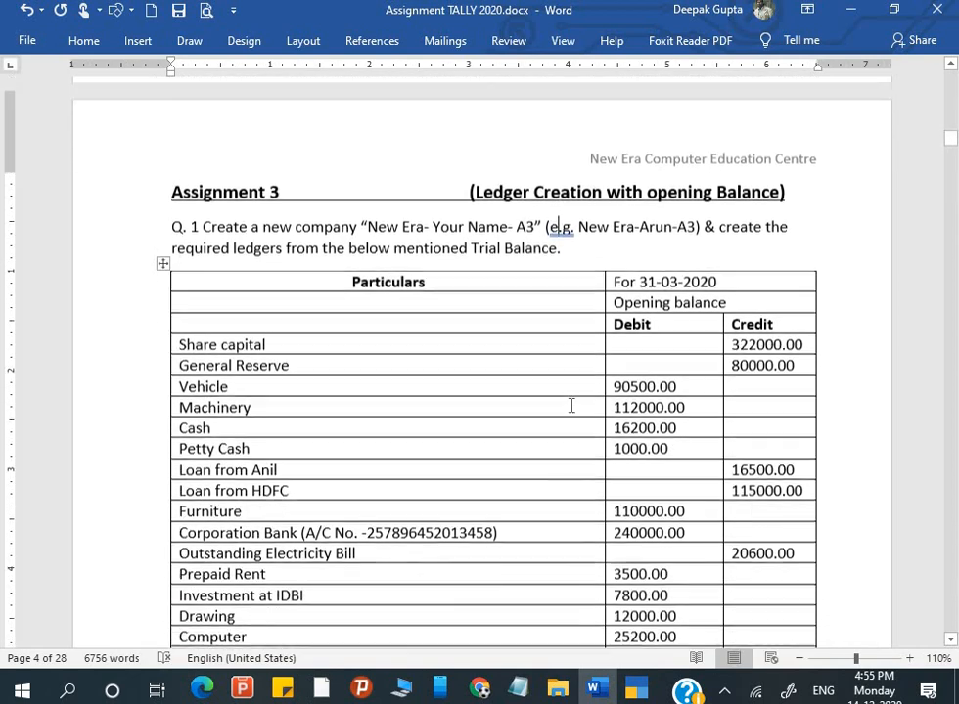
scroll(572, 406, down, 1)
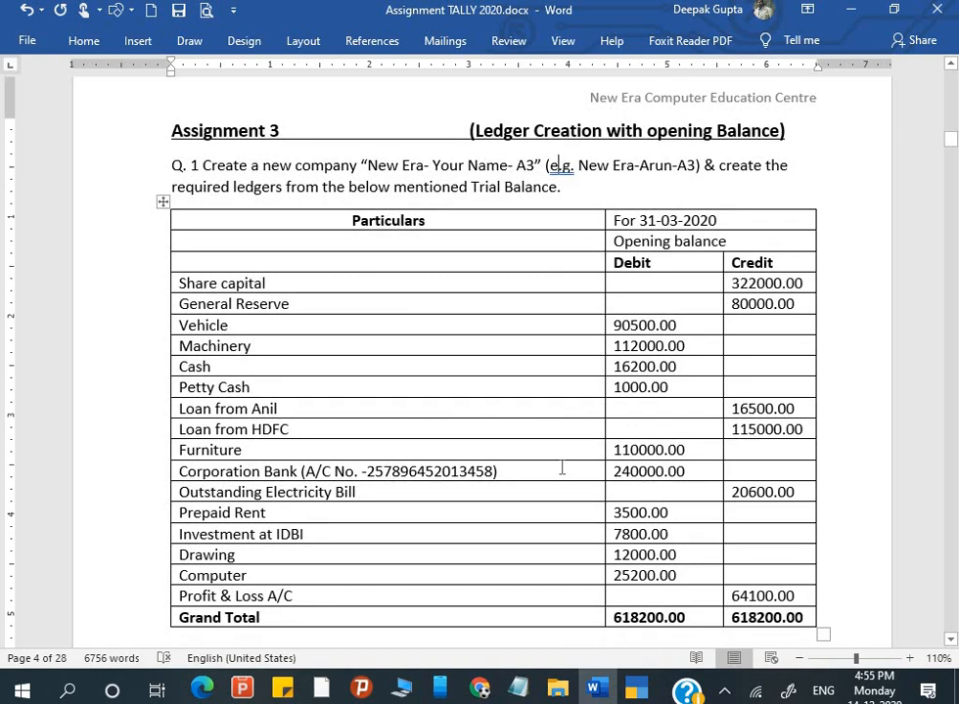
click(457, 402)
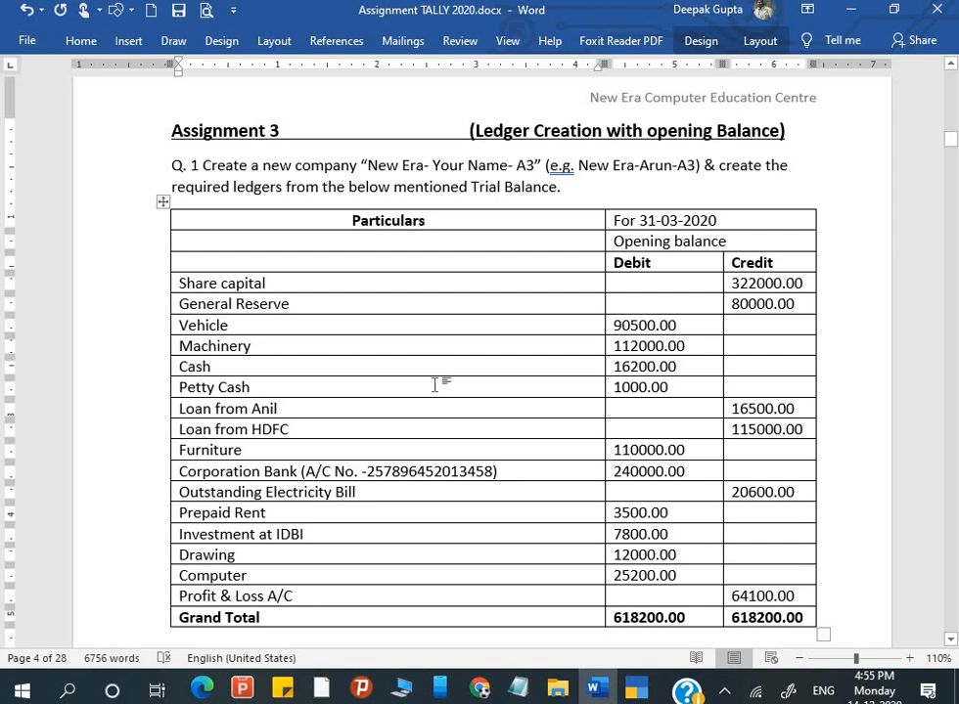
scroll(437, 385, down, 1)
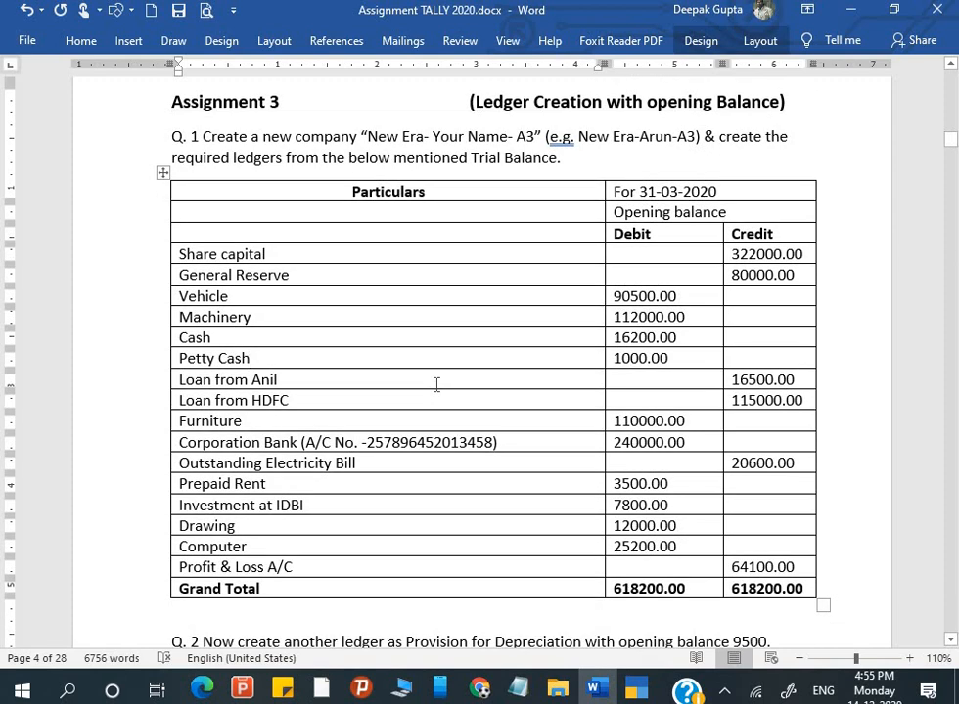
scroll(436, 384, down, 5)
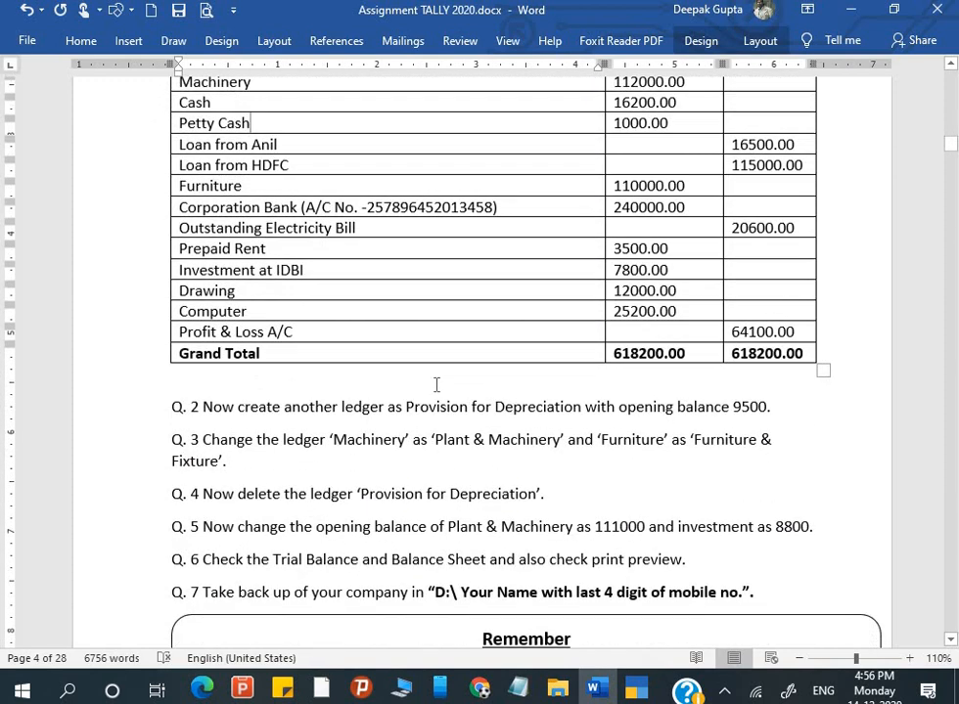
scroll(436, 385, up, 1)
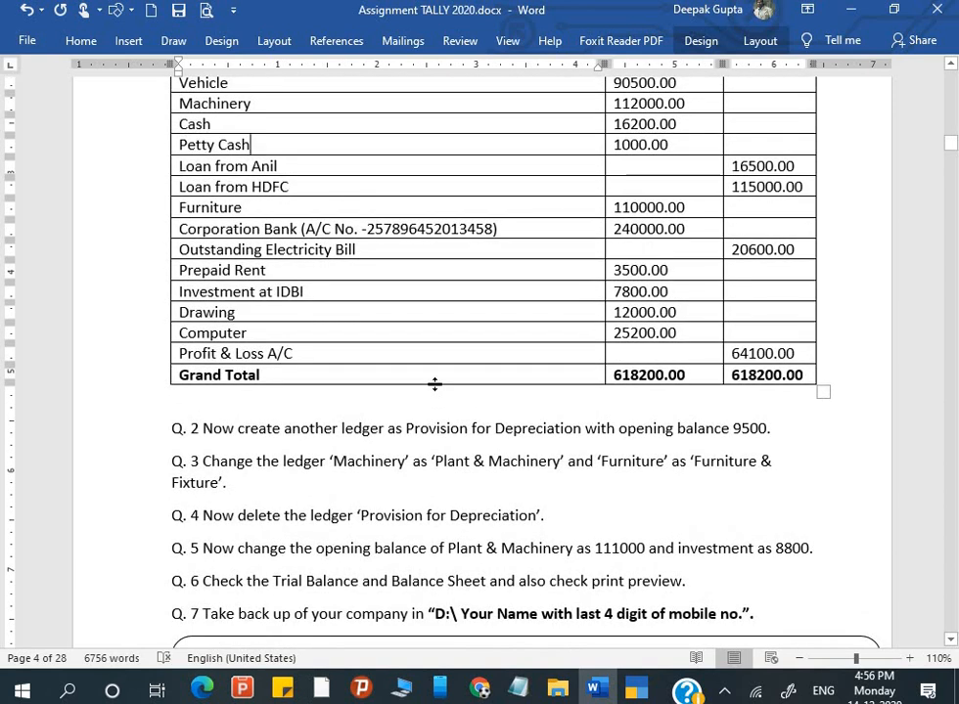
click(427, 375)
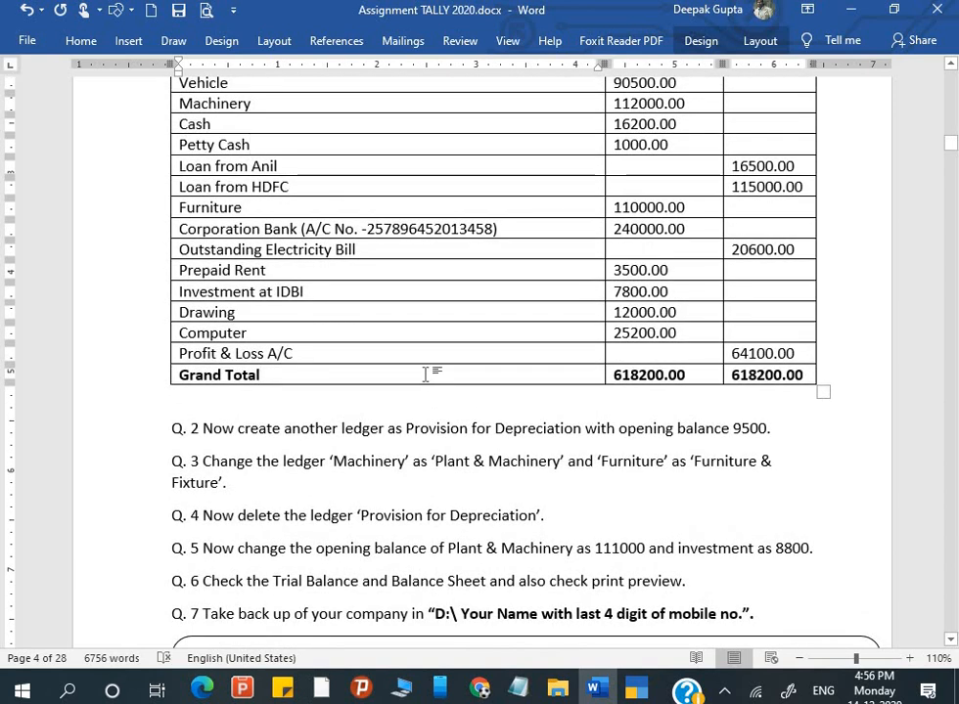